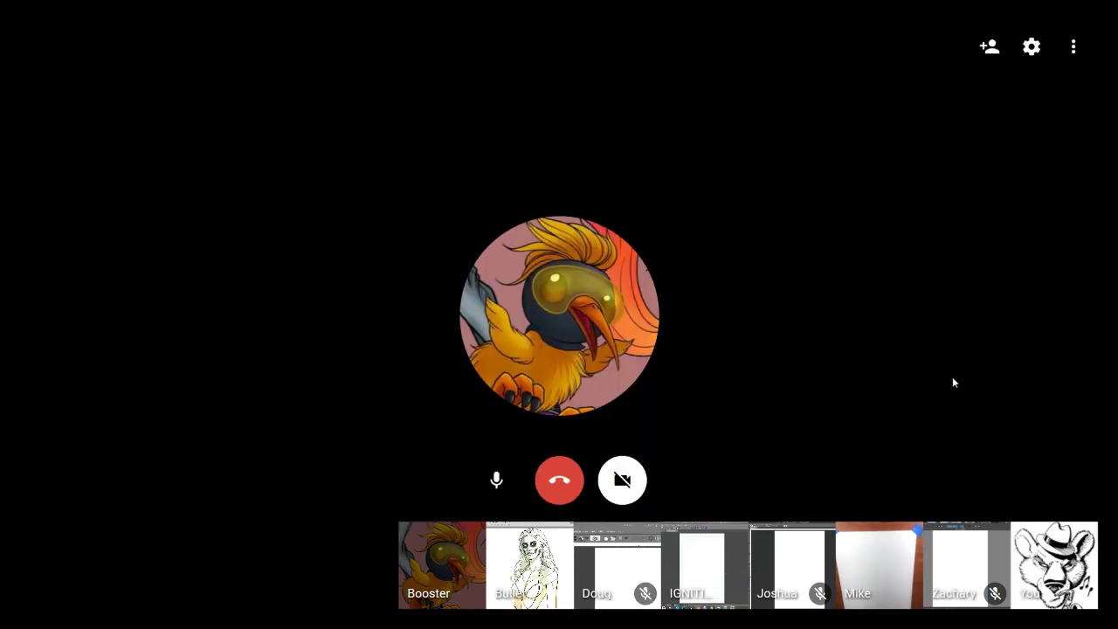
Step: Bring up the participants' blank canvases in turn: the Krita document, the taped paper sheet and the three Clip Studio Paint pages
{"action": "left_click", "coordinate": [962, 568]}
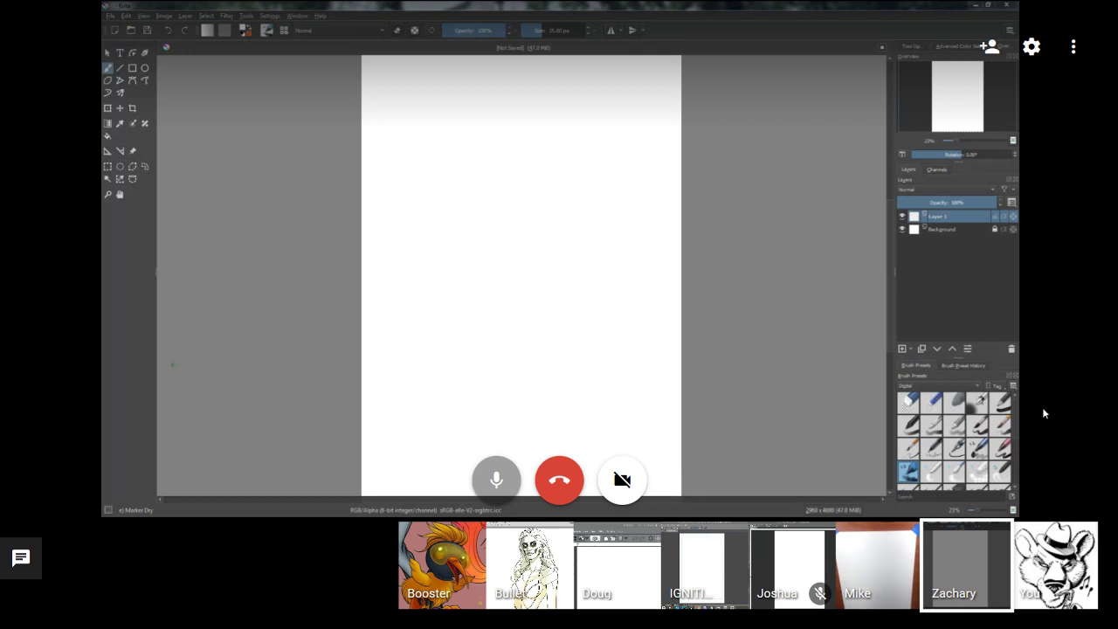
{"action": "left_click", "coordinate": [882, 574]}
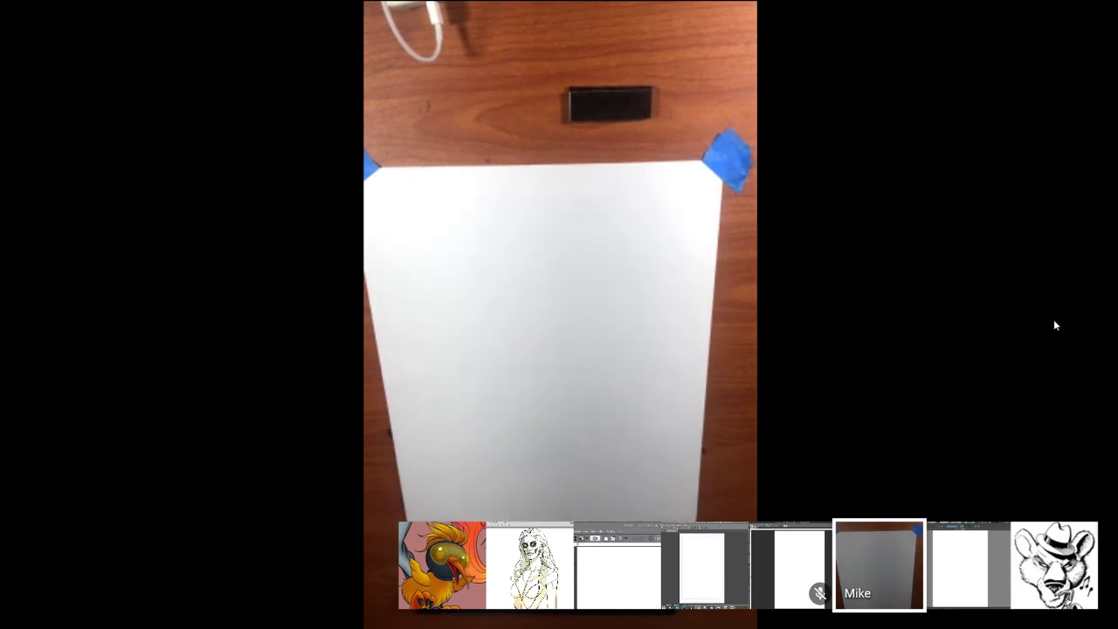
{"action": "left_click", "coordinate": [811, 554]}
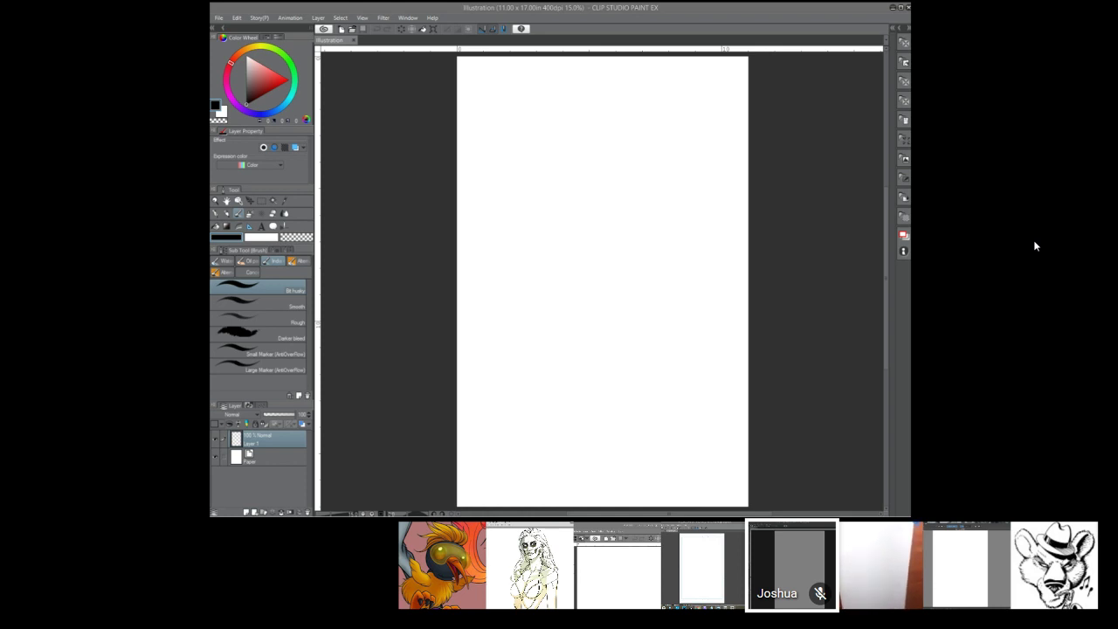
{"action": "left_click", "coordinate": [714, 574]}
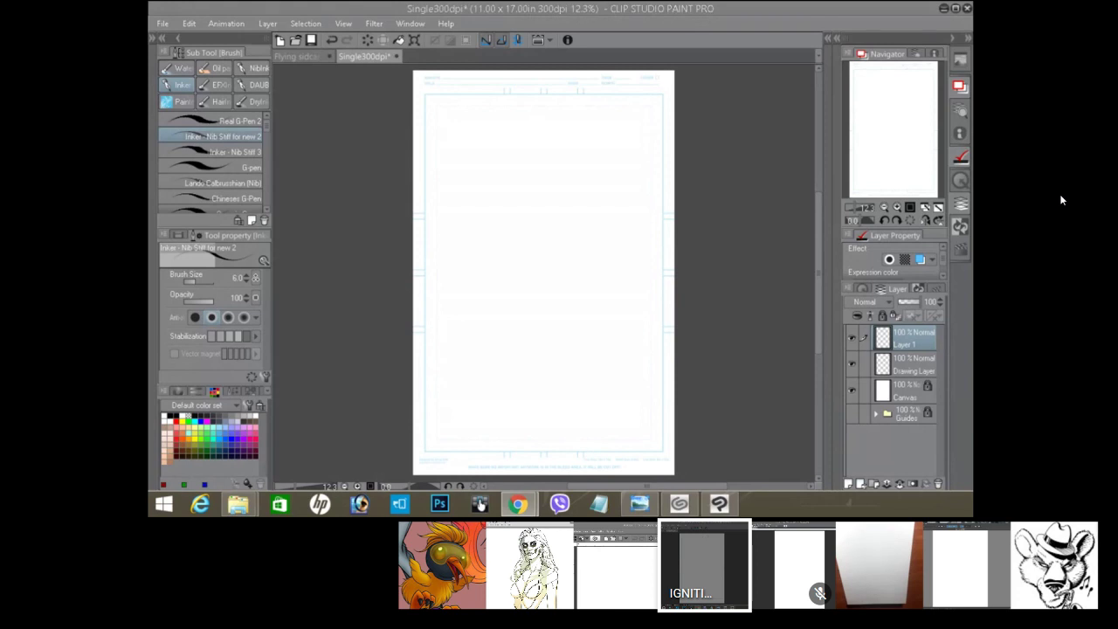
{"action": "mouse_move", "coordinate": [986, 304]}
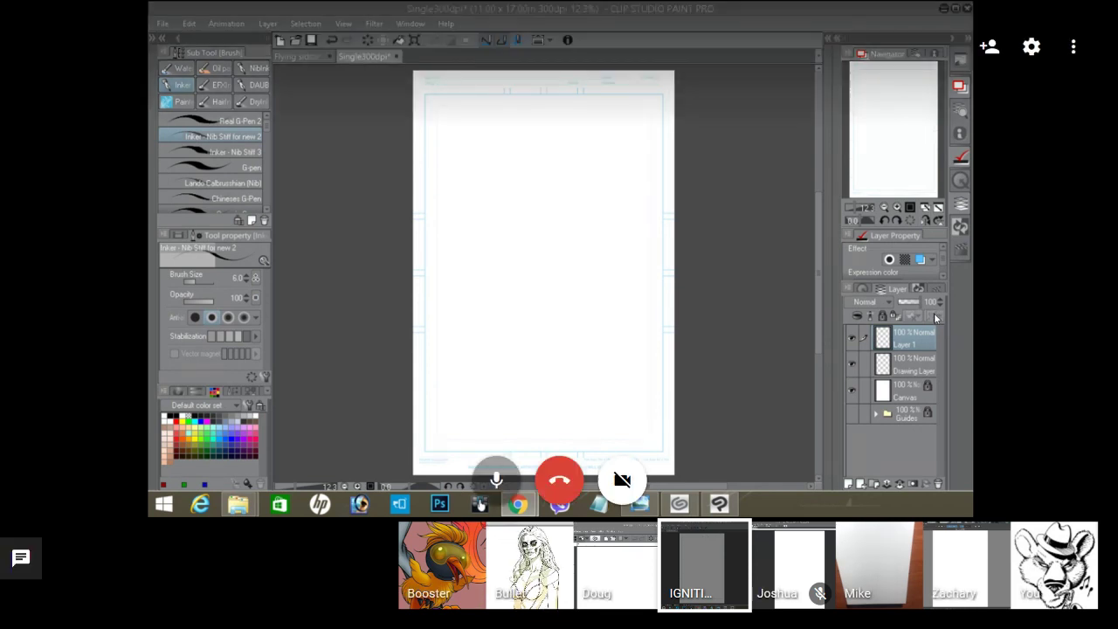
{"action": "left_click", "coordinate": [623, 580]}
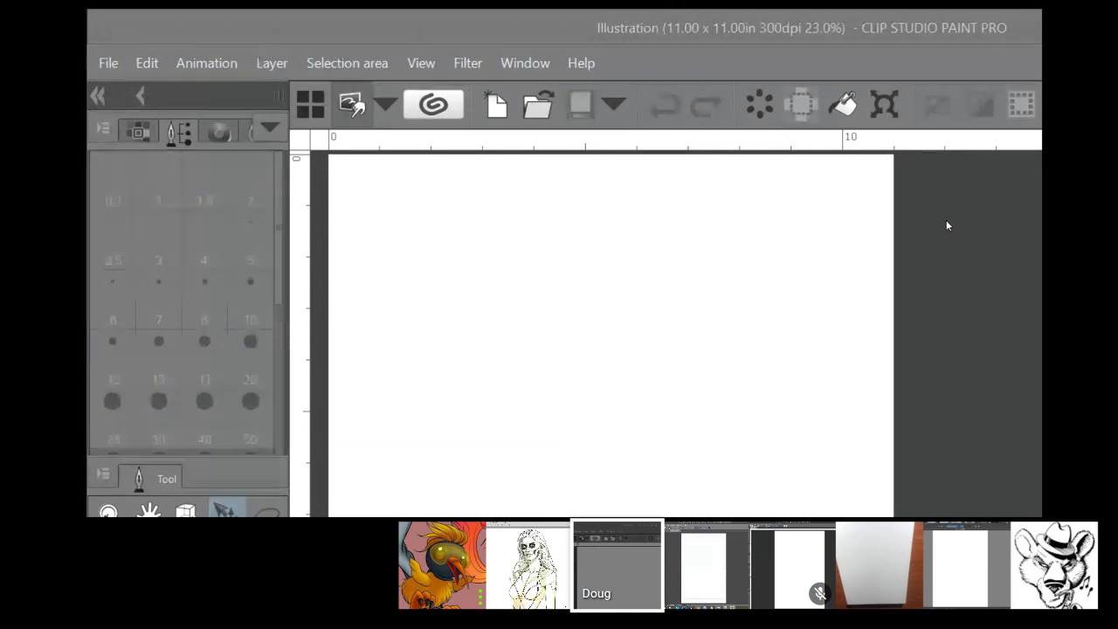
{"action": "mouse_move", "coordinate": [624, 531]}
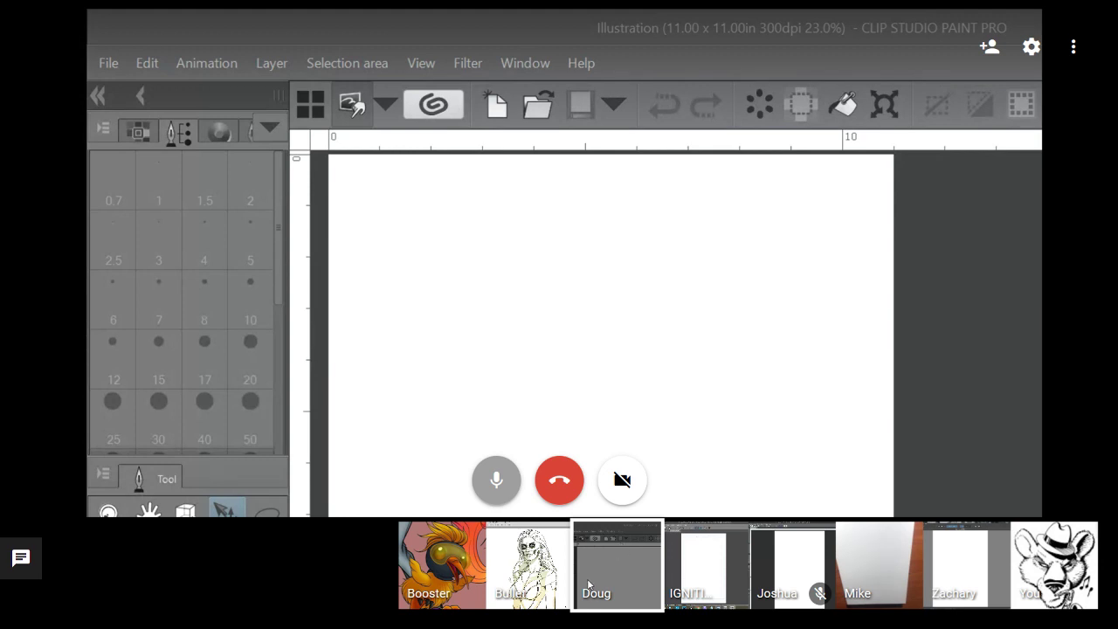
Step: Show the Photoshop participant's feed, create a new blank portrait document named hawkgirl and add an empty layer above its background
{"action": "left_click", "coordinate": [510, 581]}
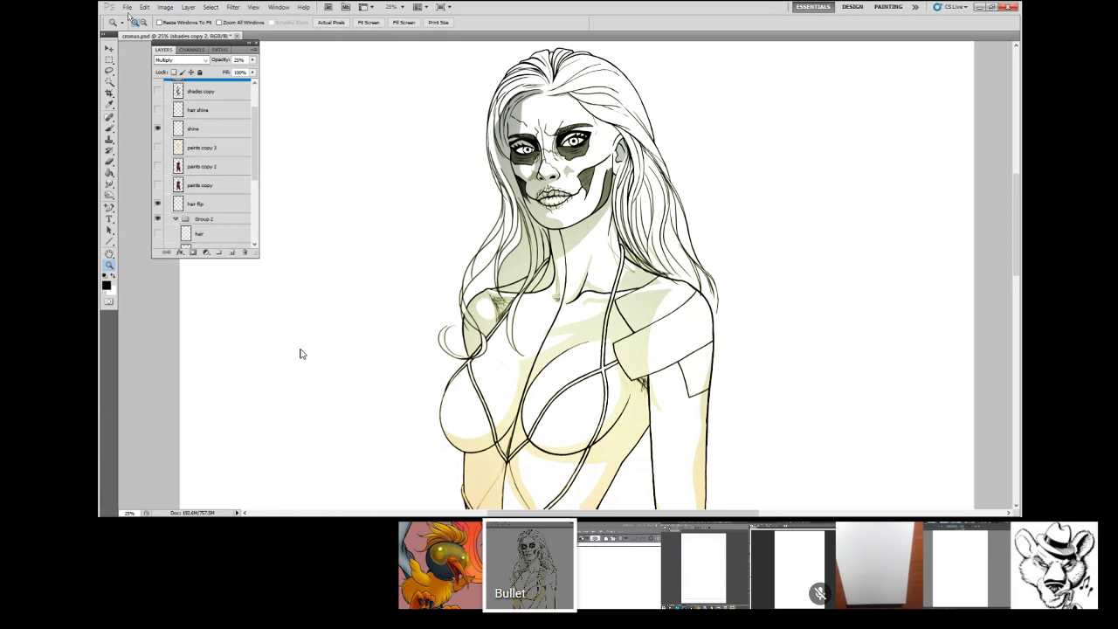
{"action": "left_click", "coordinate": [127, 7]}
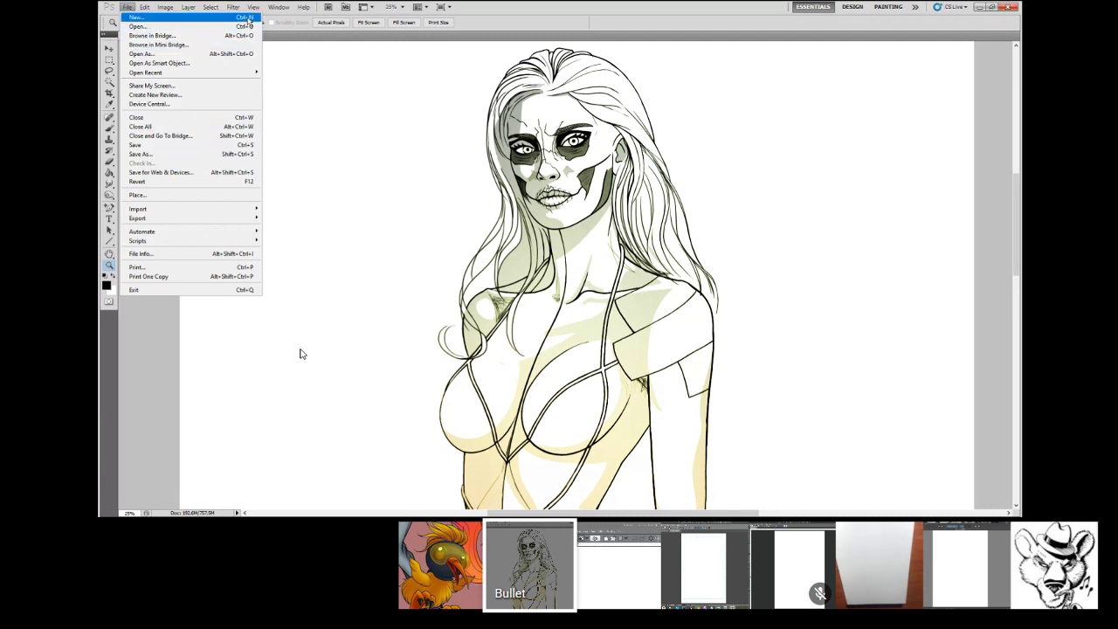
{"action": "key", "text": "Escape"}
{"action": "key", "text": "ctrl+n"}
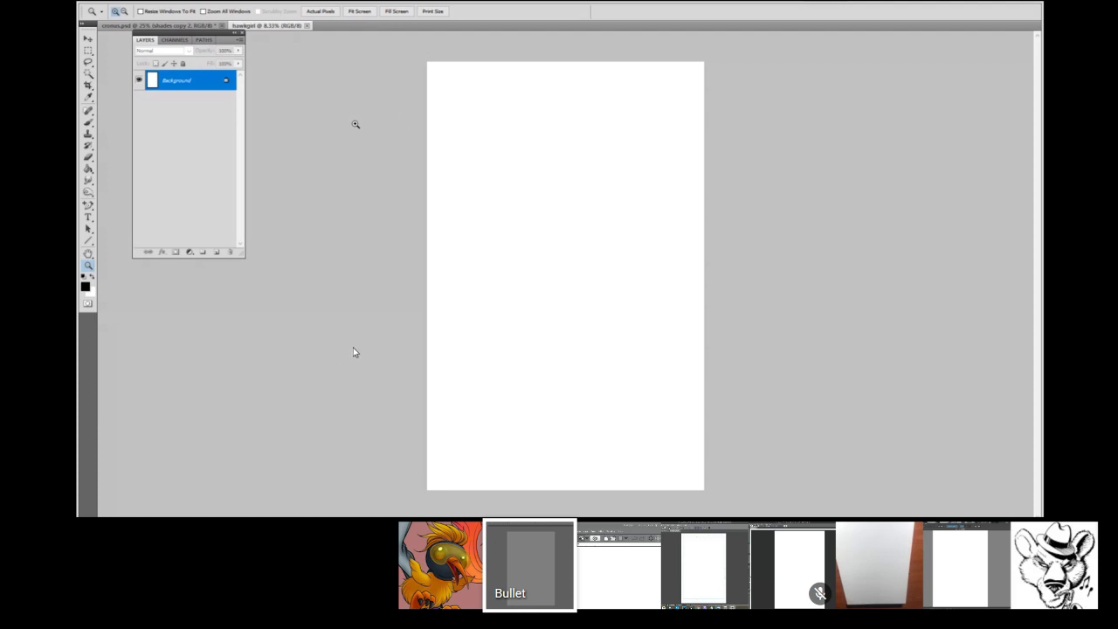
{"action": "mouse_move", "coordinate": [387, 322]}
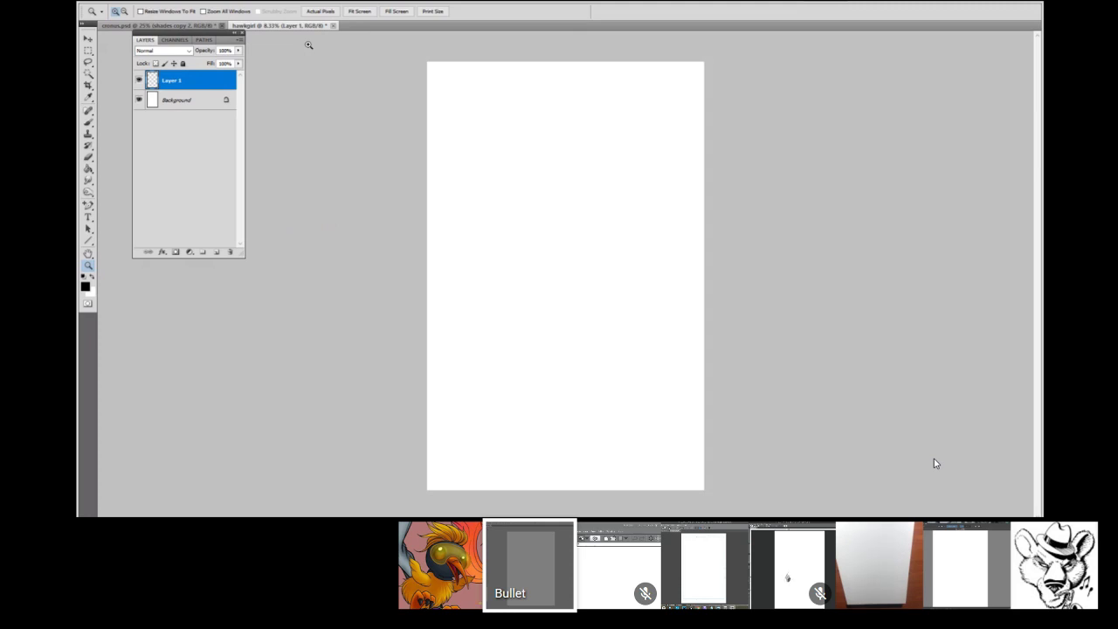
Step: Rough in the neck, collar and shoulder lines connecting the head to the torso of the leaning figure
{"action": "mouse_move", "coordinate": [897, 304]}
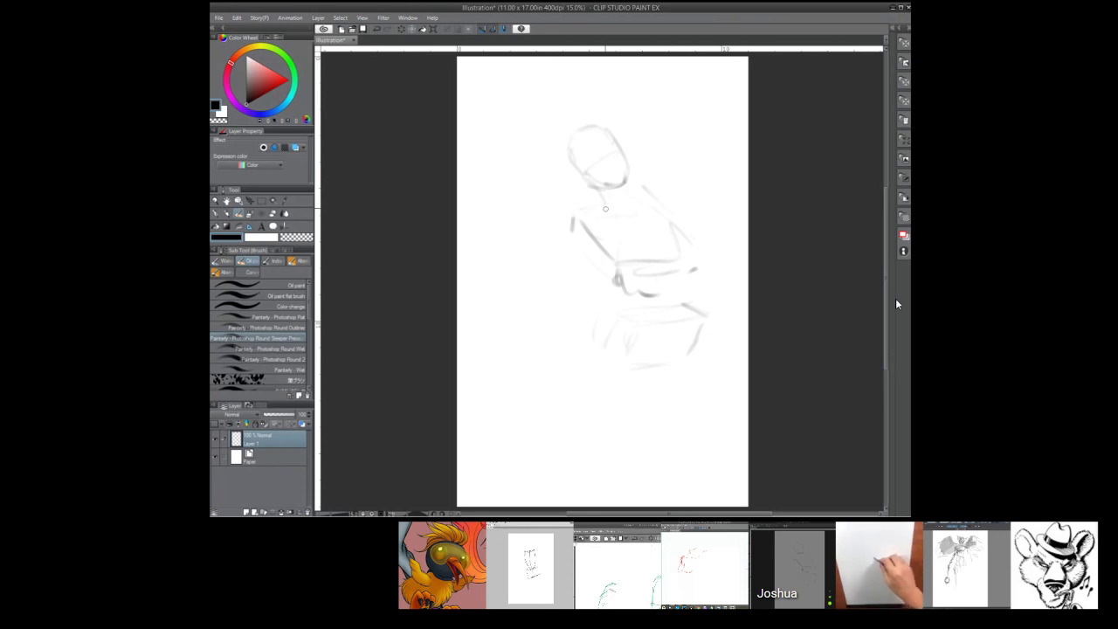
{"action": "left_click_drag", "start_coordinate": [635, 220], "coordinate": [661, 205]}
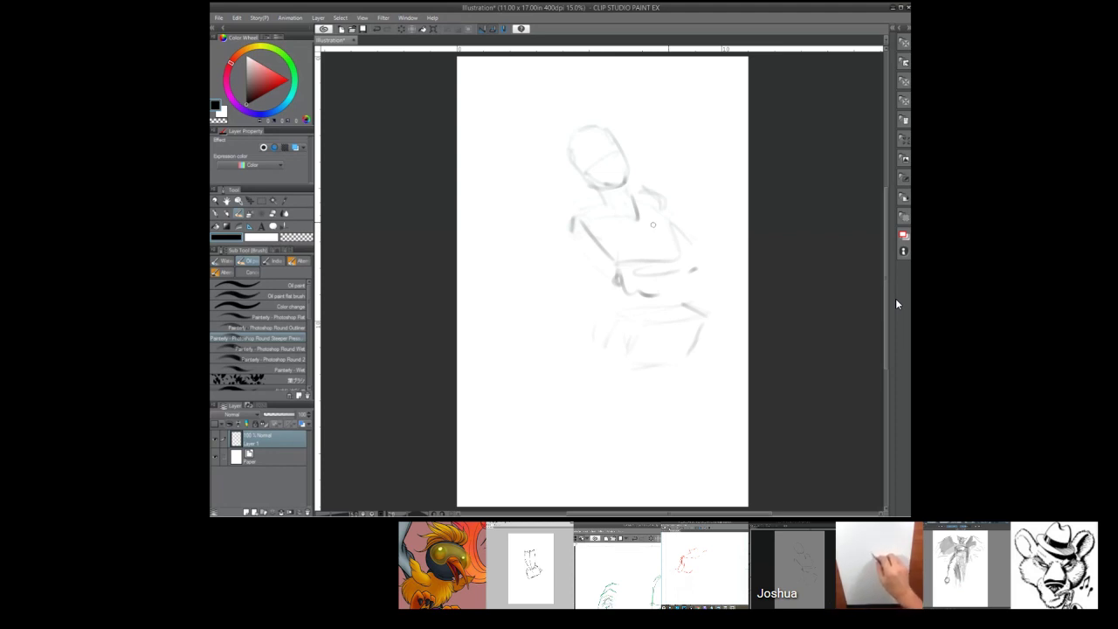
{"action": "left_click_drag", "start_coordinate": [670, 219], "coordinate": [603, 241]}
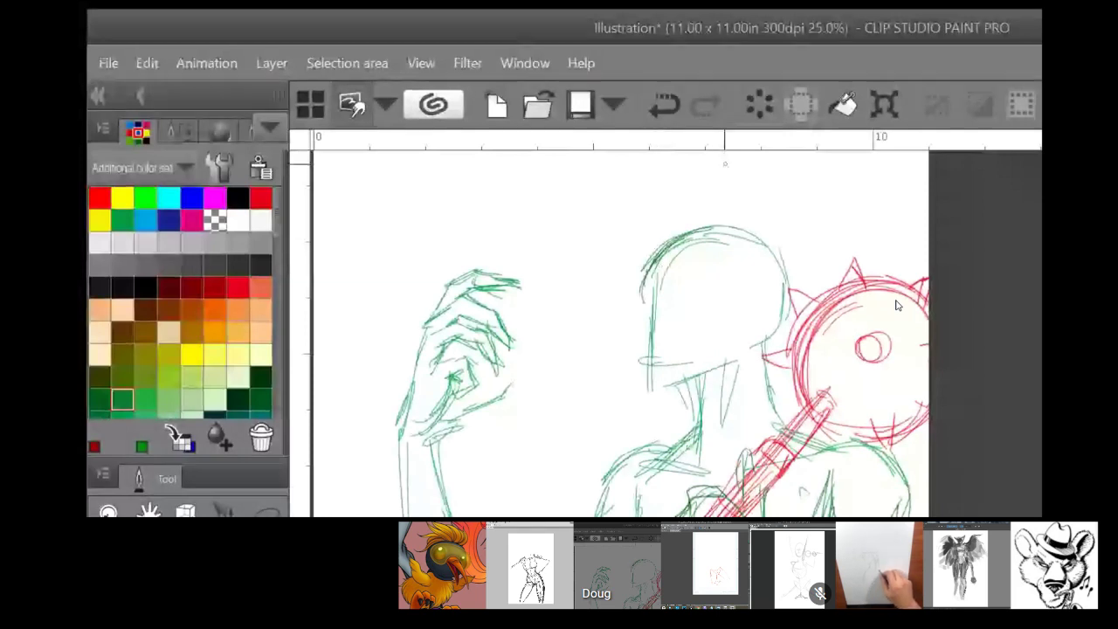
Step: Sketch the helmet's brow line and a wing sweeping up behind the head in green, reinforcing the top contour
{"action": "scroll", "coordinate": [896, 304], "scroll_direction": "up", "scroll_amount": 3}
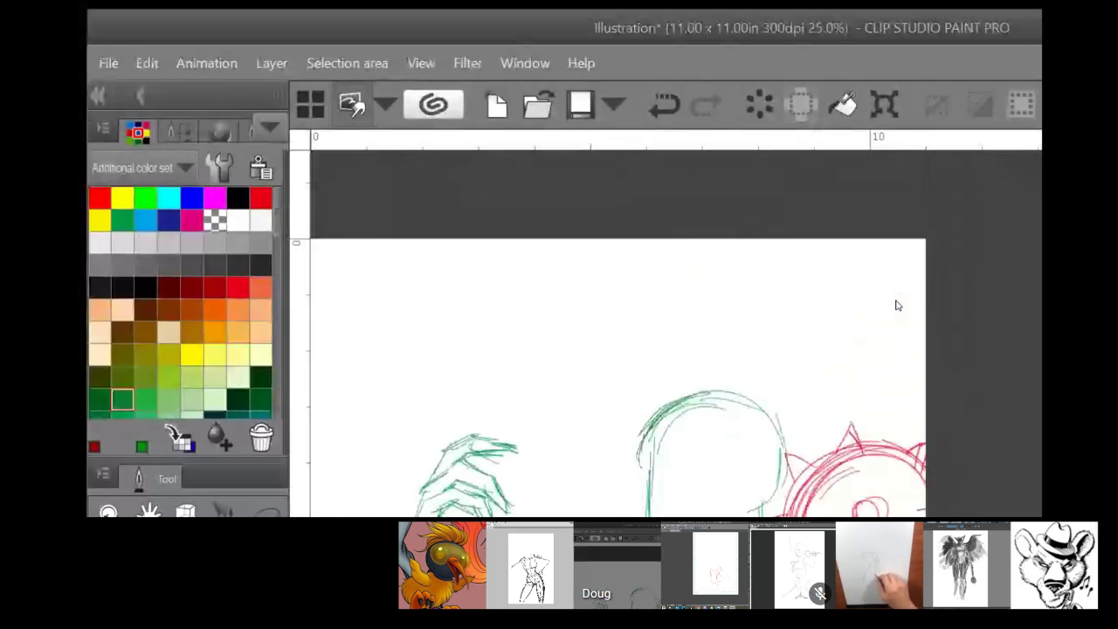
{"action": "scroll", "coordinate": [896, 305], "scroll_direction": "up", "scroll_amount": 3}
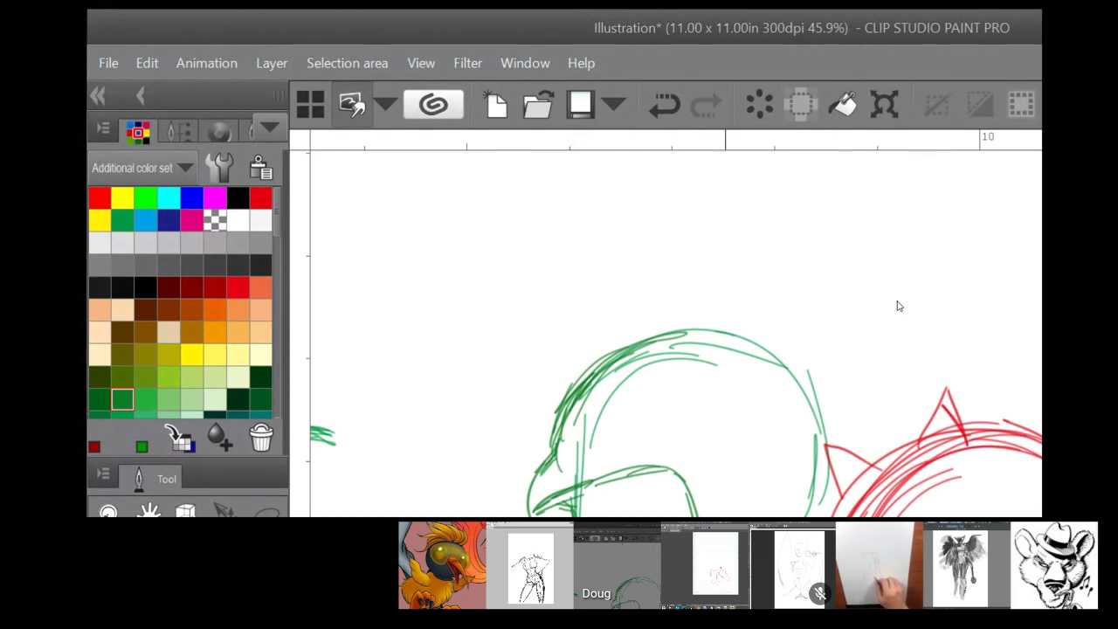
{"action": "left_click_drag", "start_coordinate": [609, 409], "coordinate": [563, 469]}
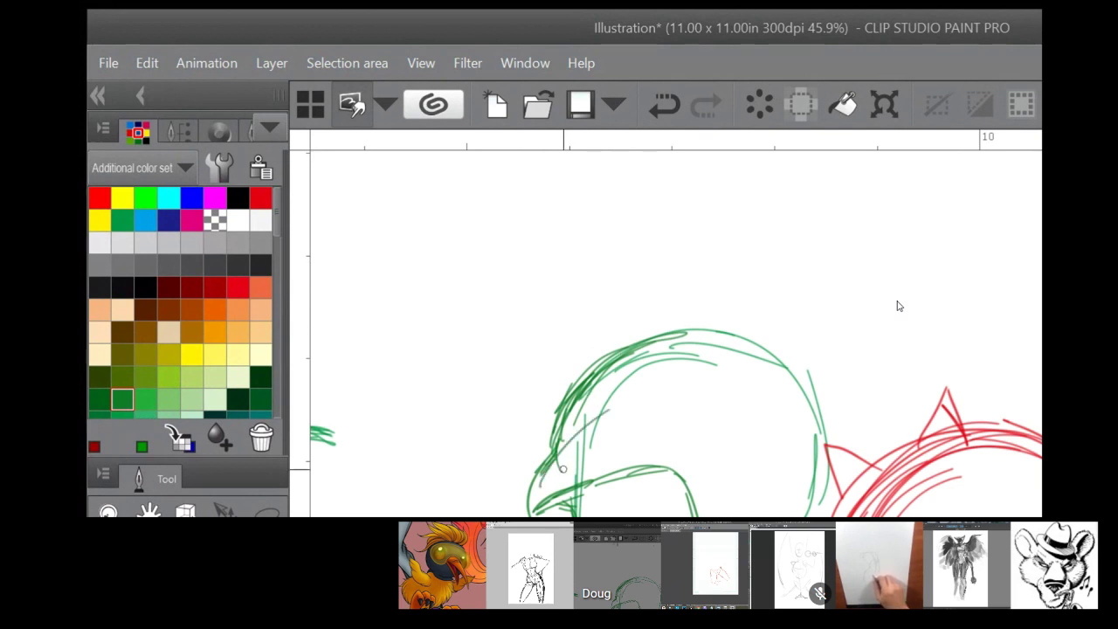
{"action": "left_click_drag", "start_coordinate": [612, 406], "coordinate": [849, 350]}
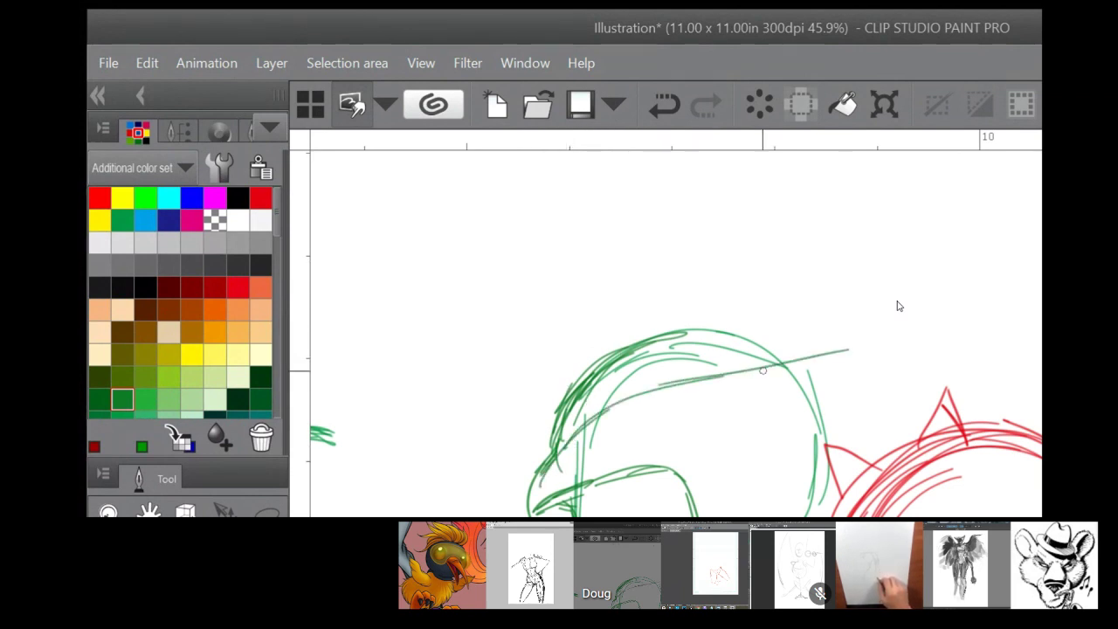
{"action": "mouse_move", "coordinate": [762, 370]}
{"action": "left_mouse_down"}
{"action": "mouse_move", "coordinate": [894, 274]}
{"action": "mouse_move", "coordinate": [892, 310]}
{"action": "mouse_move", "coordinate": [919, 232]}
{"action": "mouse_move", "coordinate": [880, 277]}
{"action": "left_mouse_up"}
{"action": "mouse_move", "coordinate": [915, 223]}
{"action": "left_mouse_down"}
{"action": "mouse_move", "coordinate": [864, 285]}
{"action": "mouse_move", "coordinate": [731, 337]}
{"action": "left_mouse_up"}
{"action": "left_click_drag", "start_coordinate": [868, 293], "coordinate": [698, 336]}
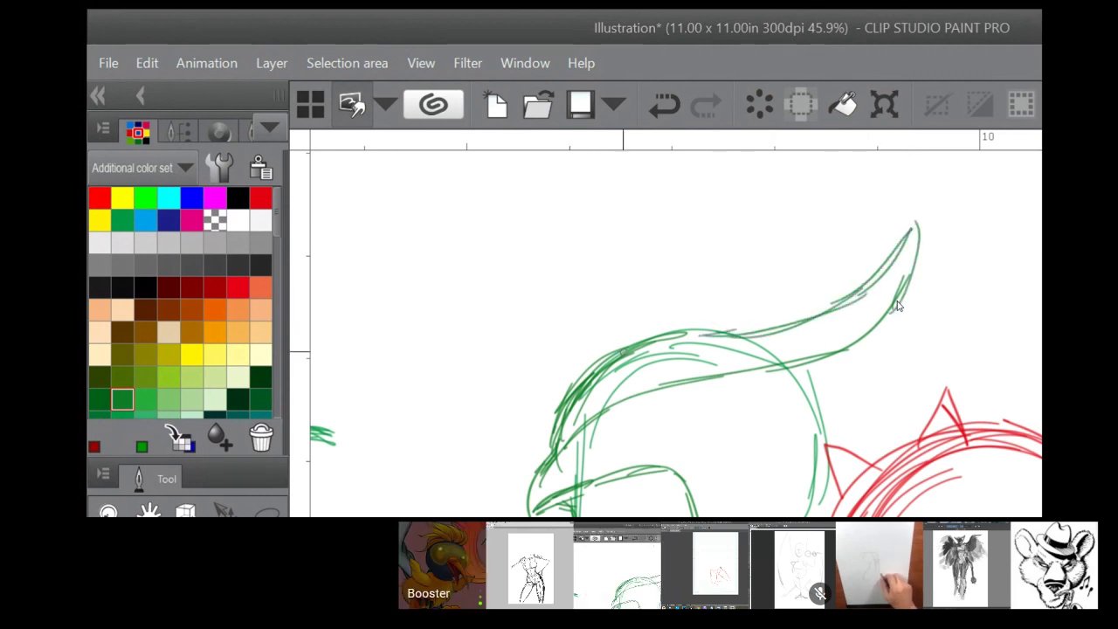
{"action": "mouse_move", "coordinate": [630, 351]}
{"action": "left_mouse_down"}
{"action": "mouse_move", "coordinate": [679, 309]}
{"action": "mouse_move", "coordinate": [704, 248]}
{"action": "mouse_move", "coordinate": [718, 339]}
{"action": "left_mouse_up"}
{"action": "left_click_drag", "start_coordinate": [710, 276], "coordinate": [711, 344]}
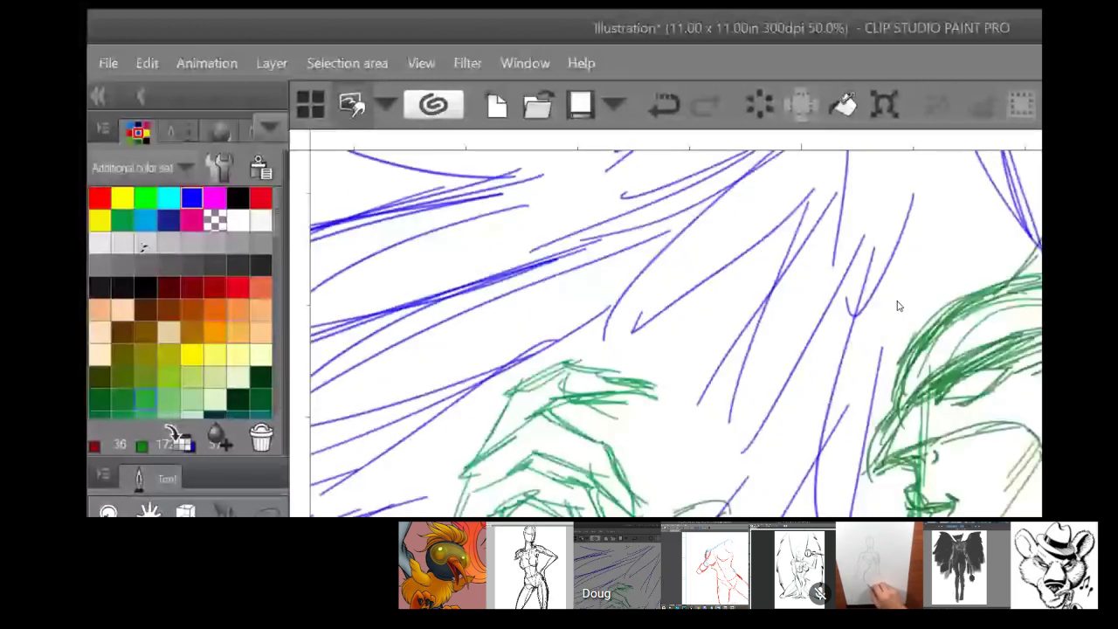
Step: Pick dark green from the Additional color set as the drawing colour for the sketch
{"action": "key", "text": "ctrl+plus"}
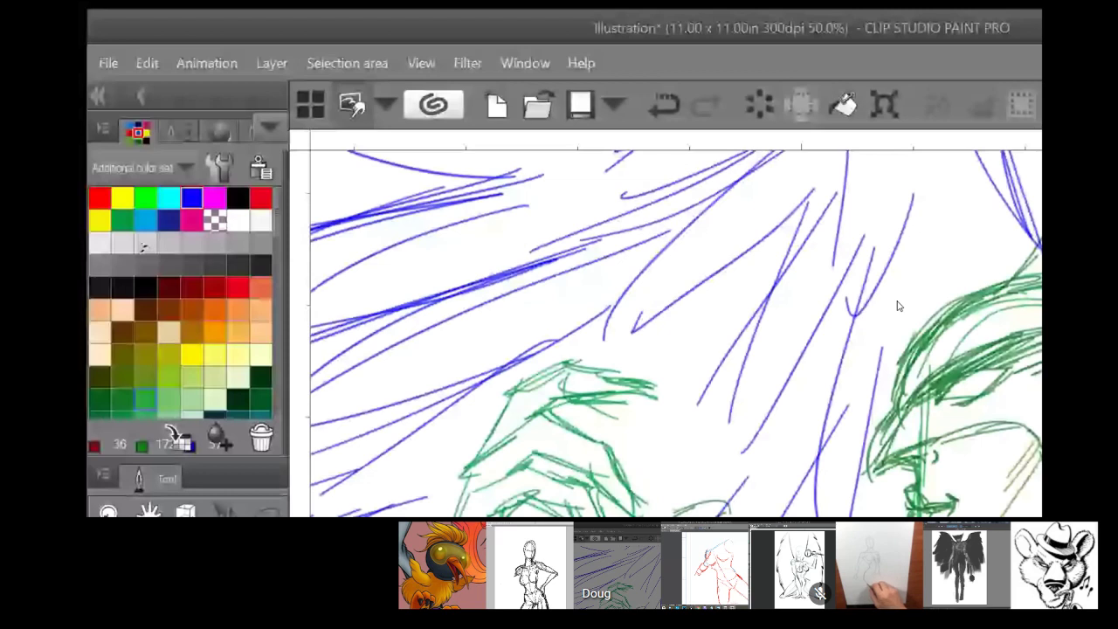
{"action": "left_click", "coordinate": [122, 399]}
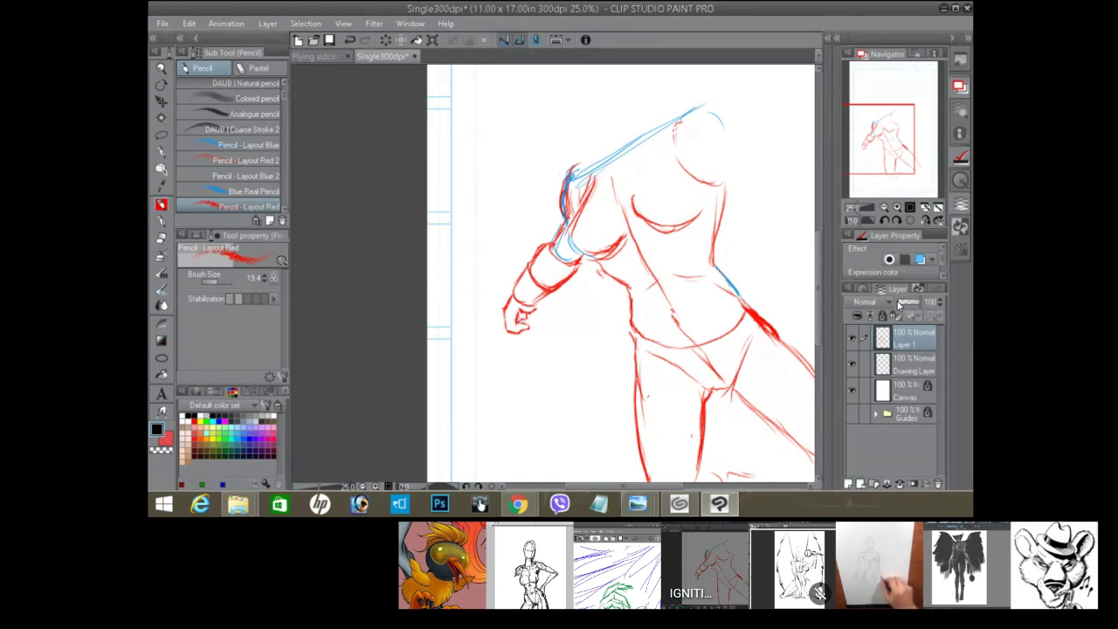
Step: Bring up the winged figure painting in Krita, followed by the pencil figure being drawn on paper
{"action": "mouse_move", "coordinate": [983, 301]}
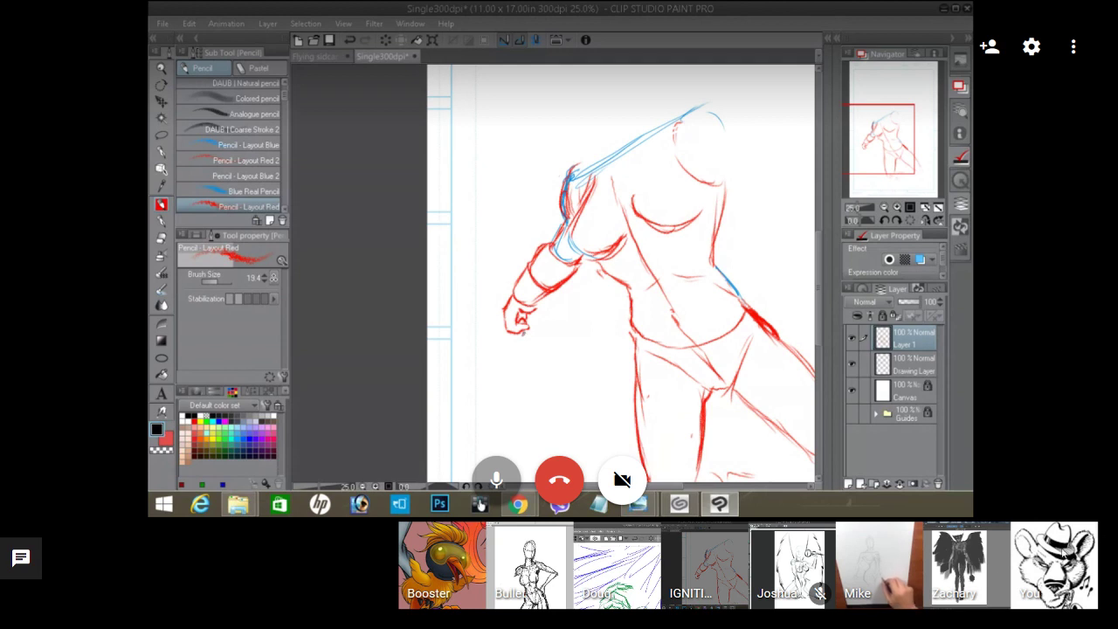
{"action": "left_click", "coordinate": [980, 575]}
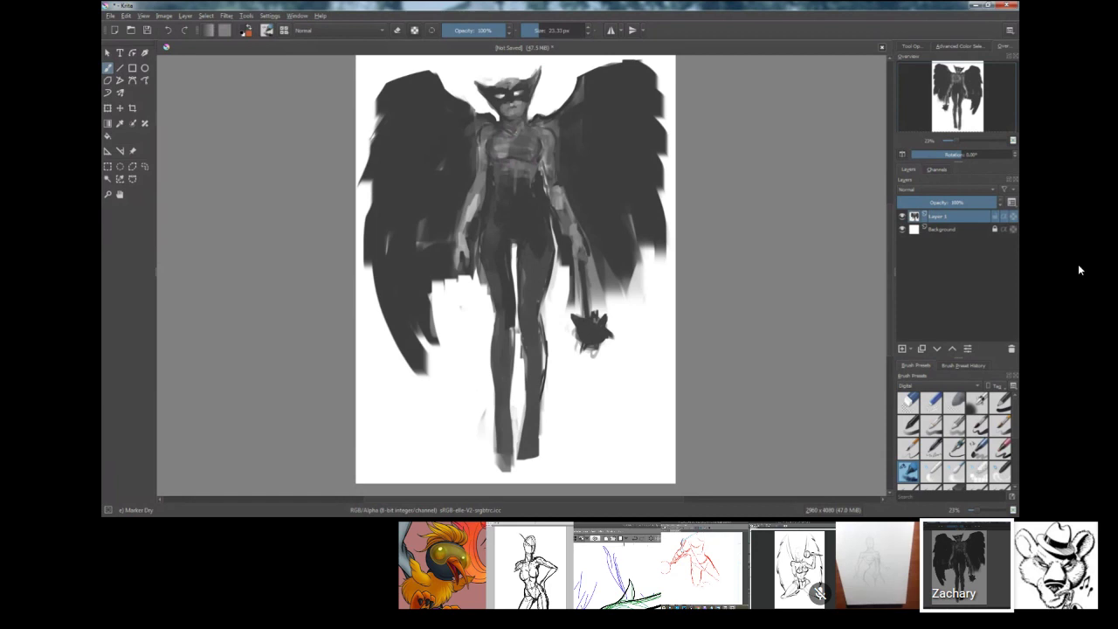
{"action": "mouse_move", "coordinate": [1010, 524]}
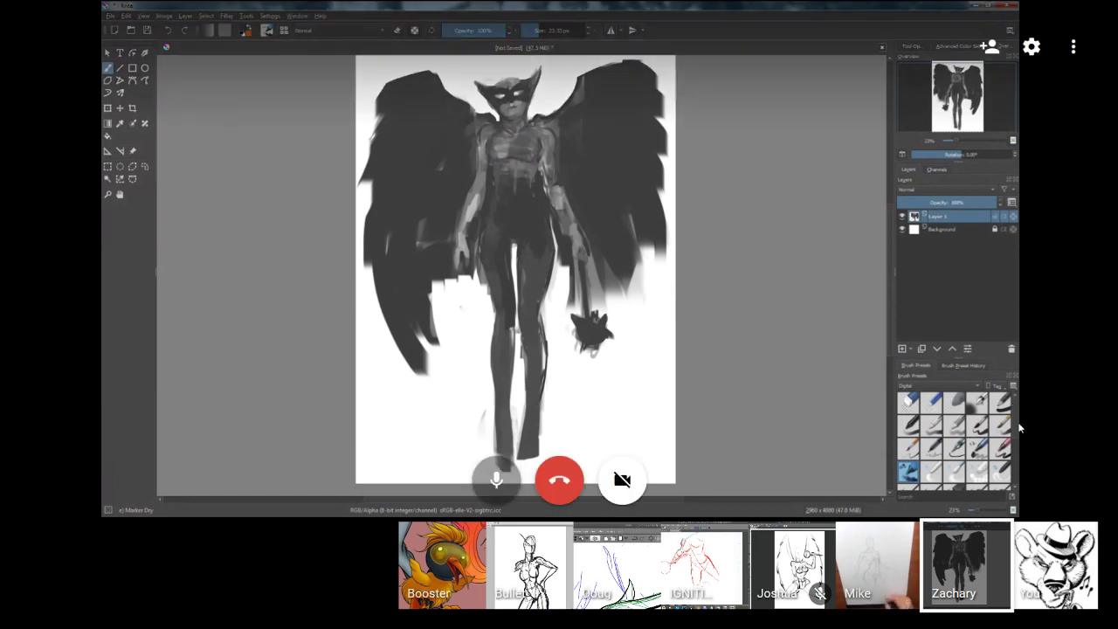
{"action": "left_click", "coordinate": [869, 566]}
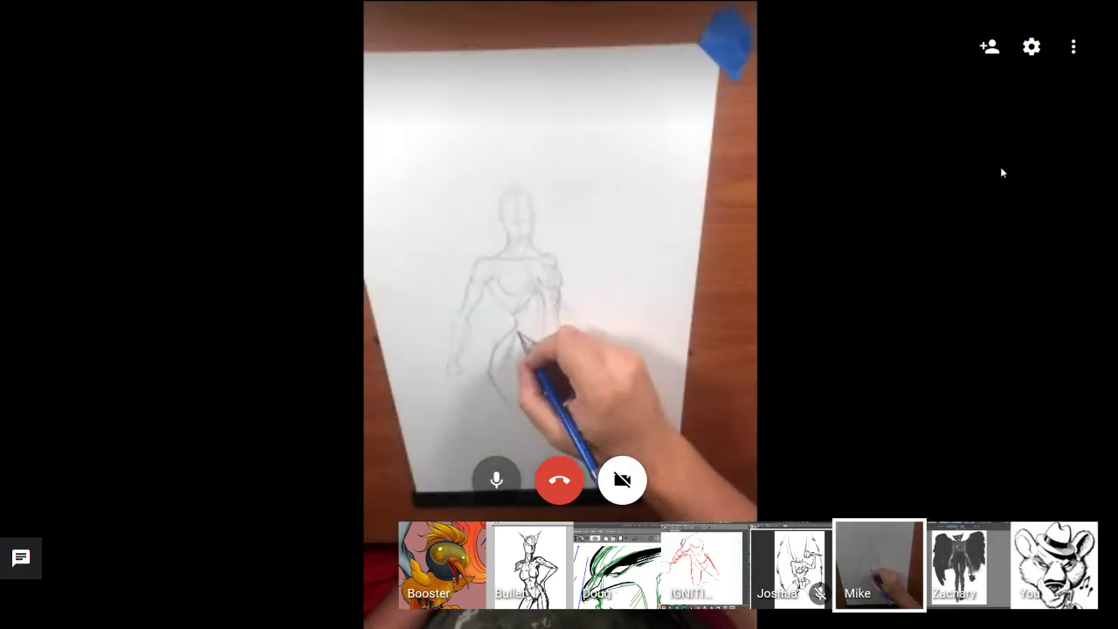
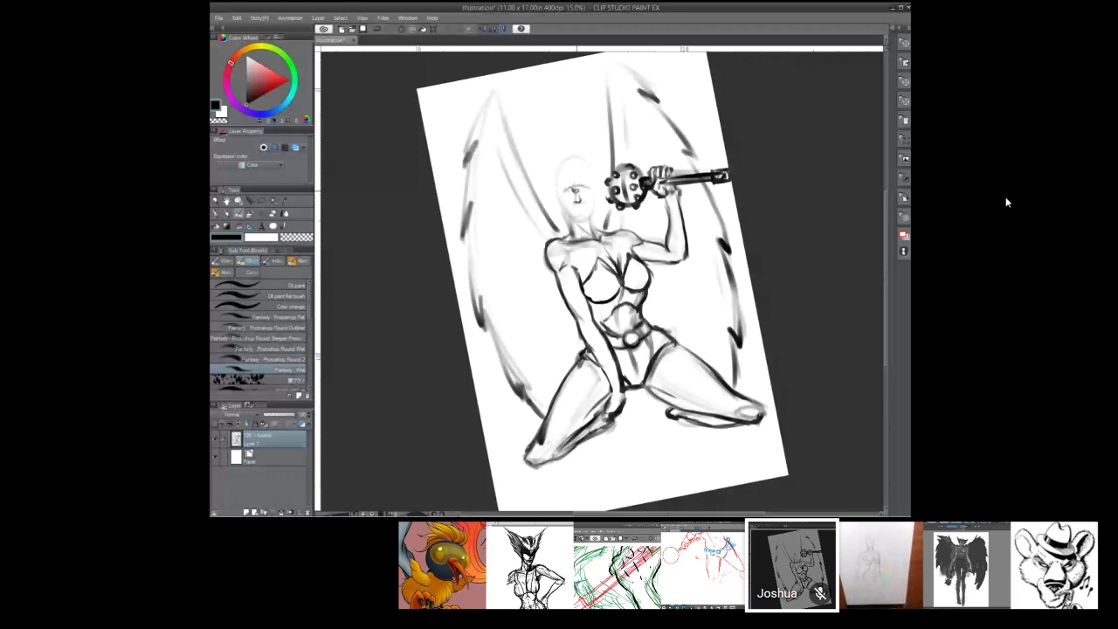
Step: Show the red and blue pencil sketch of the mace-wielding figure and check the whole page at a reduced 12.5% view
{"action": "mouse_move", "coordinate": [1067, 210]}
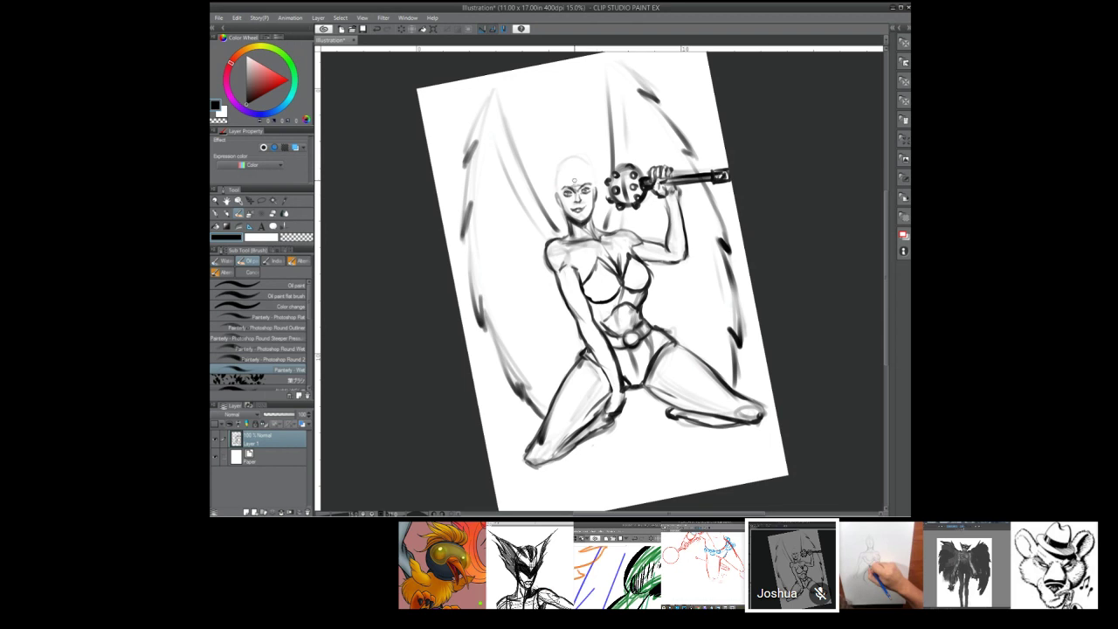
{"action": "mouse_move", "coordinate": [725, 563]}
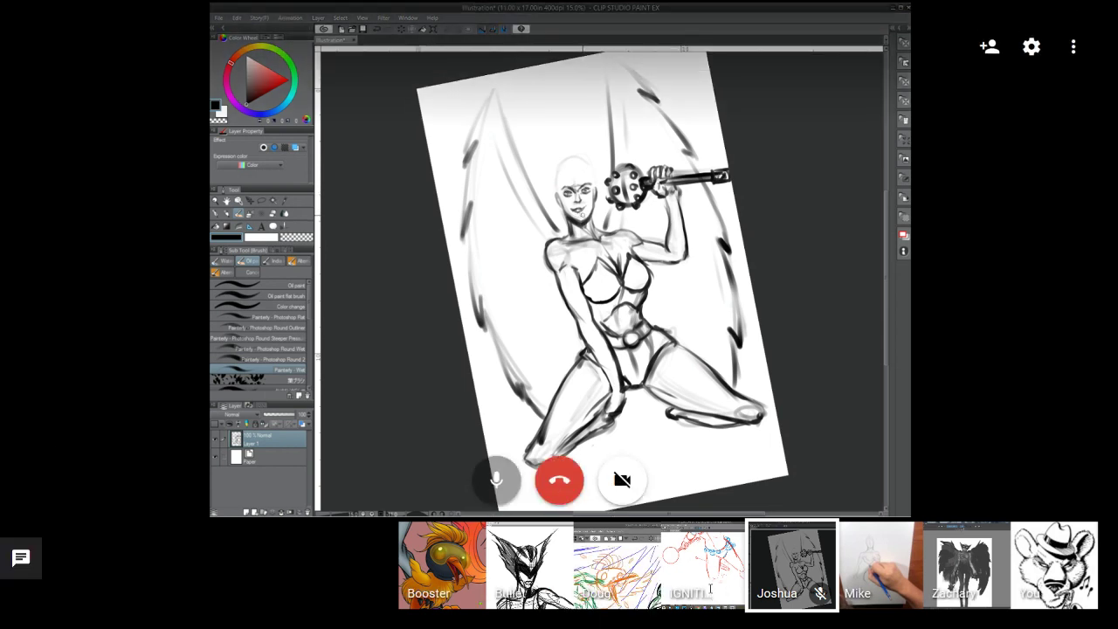
{"action": "left_click", "coordinate": [710, 587]}
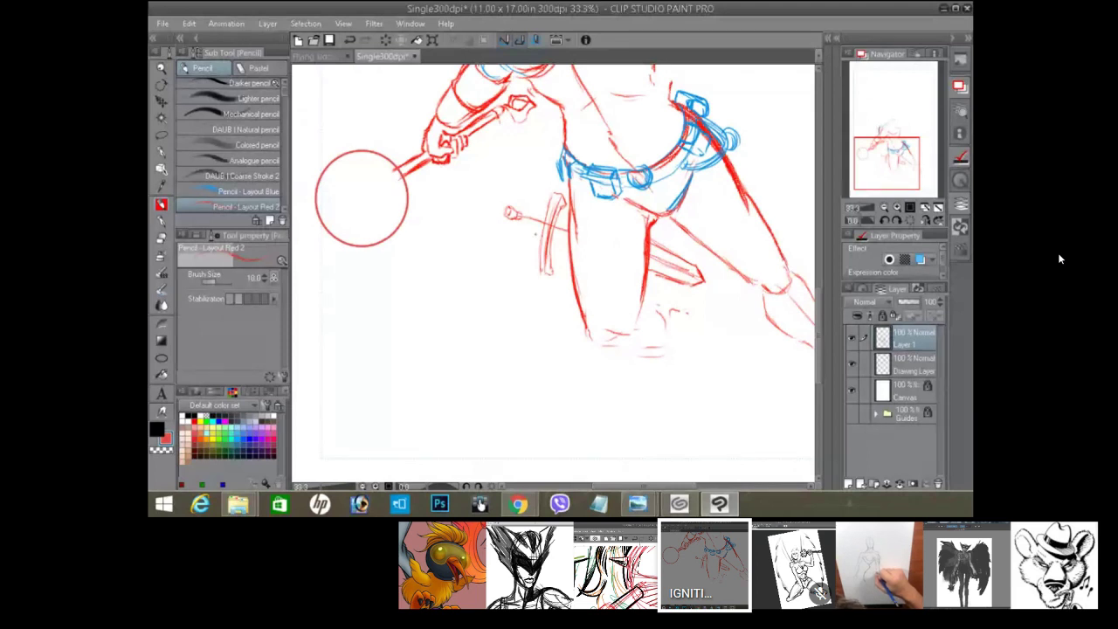
{"action": "key", "text": "ctrl+minus"}
{"action": "key", "text": "ctrl+minus"}
{"action": "key", "text": "ctrl+minus"}
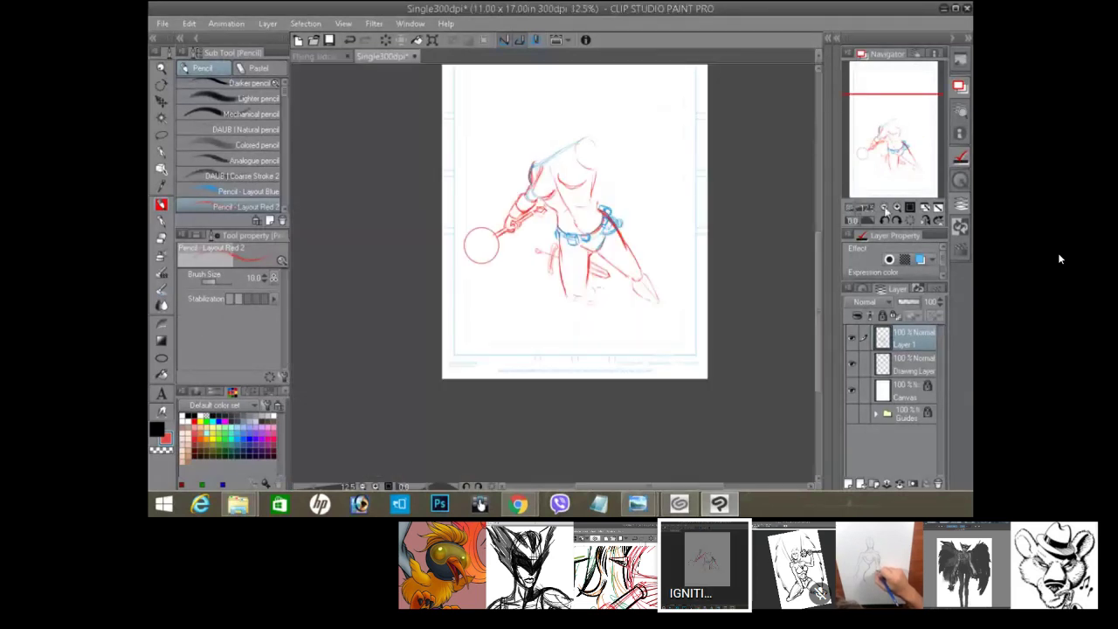
{"action": "left_click", "coordinate": [885, 207]}
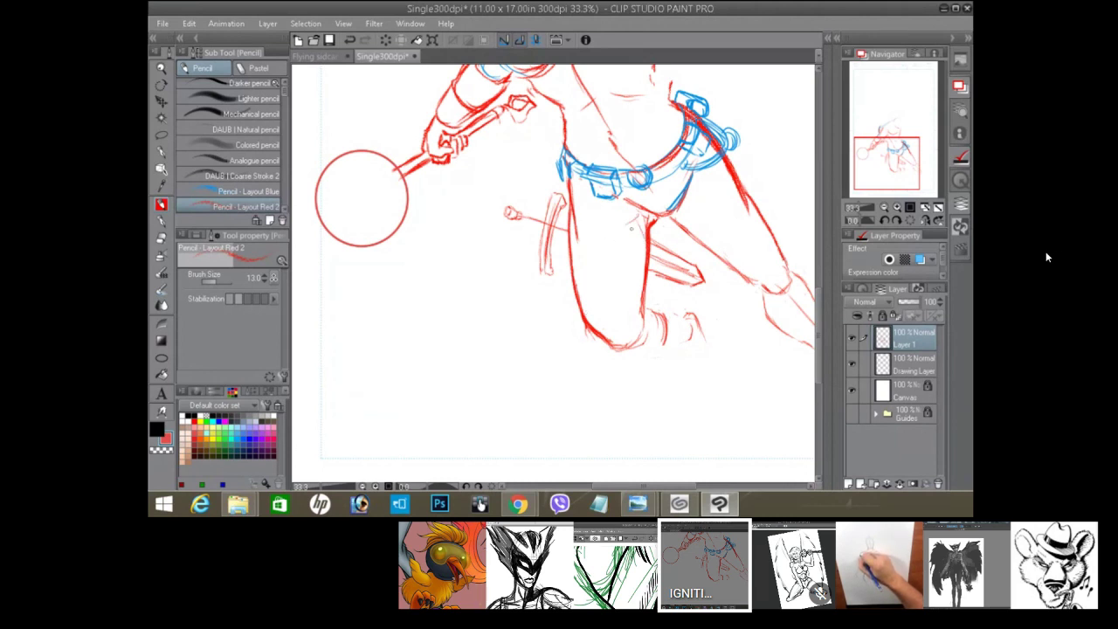
Step: Show the mace inking feed, thicken the shaft's upper edge in black and ink the curved contour down to the shaft's collar
{"action": "mouse_move", "coordinate": [605, 541]}
{"action": "left_click", "coordinate": [640, 574]}
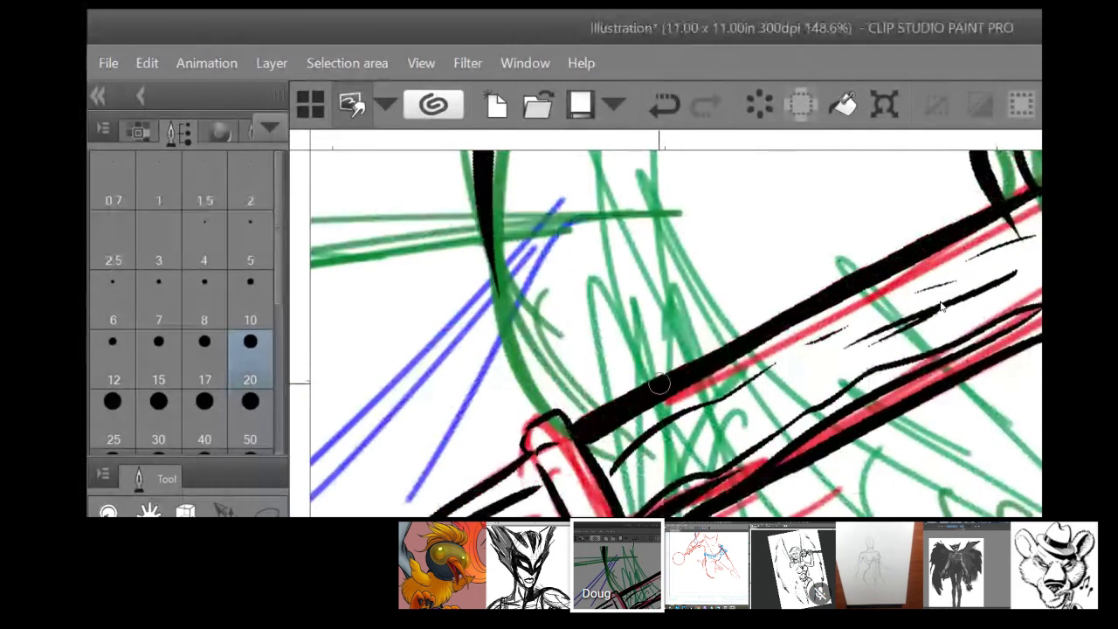
{"action": "mouse_move", "coordinate": [897, 248]}
{"action": "left_mouse_down"}
{"action": "mouse_move", "coordinate": [581, 421]}
{"action": "mouse_move", "coordinate": [568, 416]}
{"action": "mouse_move", "coordinate": [428, 513]}
{"action": "left_mouse_up"}
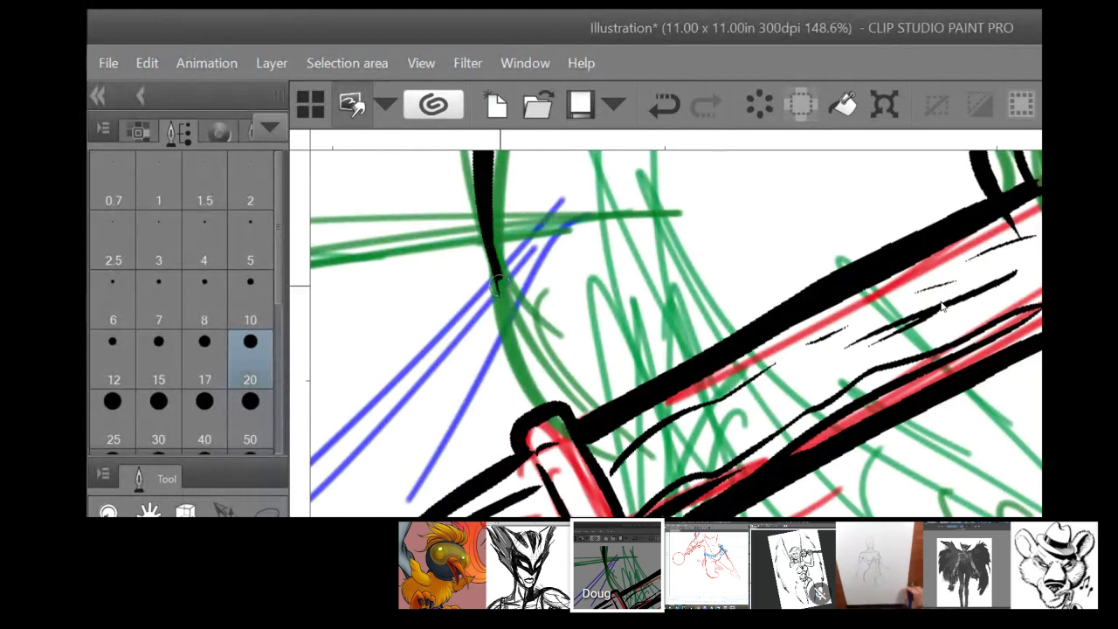
{"action": "left_click_drag", "start_coordinate": [496, 284], "coordinate": [567, 410]}
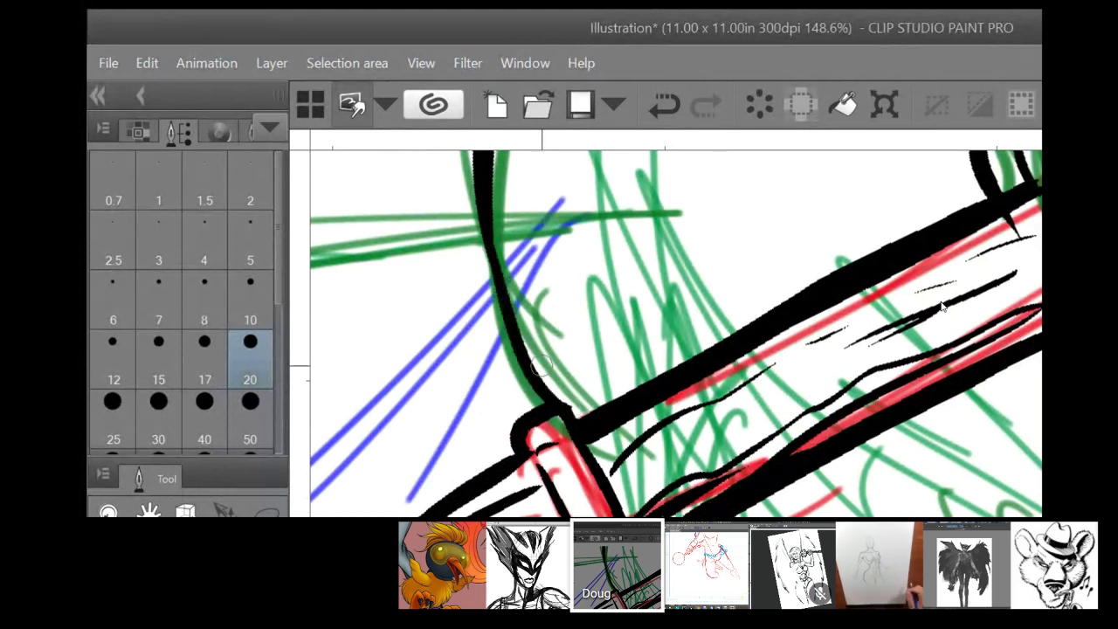
Step: Set the brush size to 40 and try thick black contour strokes on the arm below the hand gripping the mace
{"action": "key", "text": "ctrl+minus"}
{"action": "key", "text": "minus"}
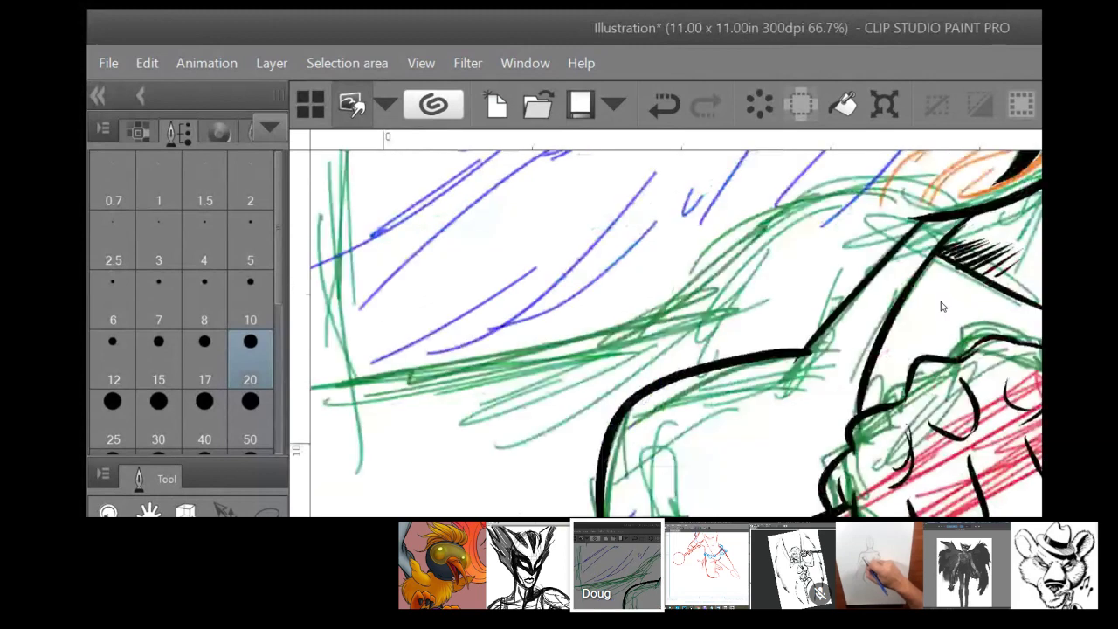
{"action": "key", "text": "ctrl+plus"}
{"action": "key", "text": "ctrl+minus"}
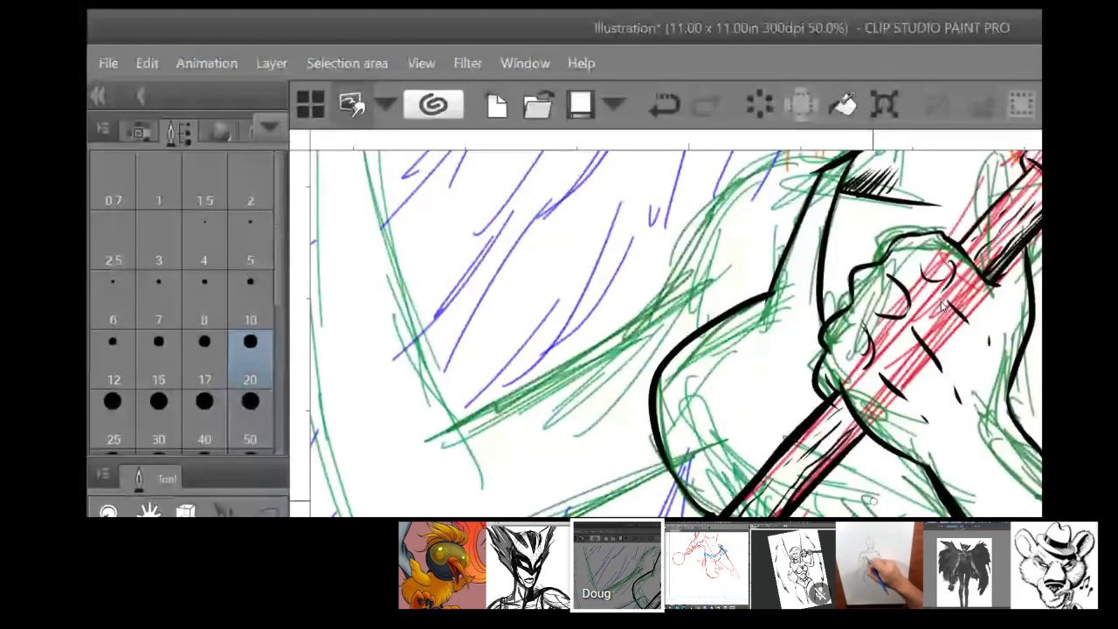
{"action": "key", "text": "bracketright"}
{"action": "key", "text": "bracketright"}
{"action": "key", "text": "bracketright"}
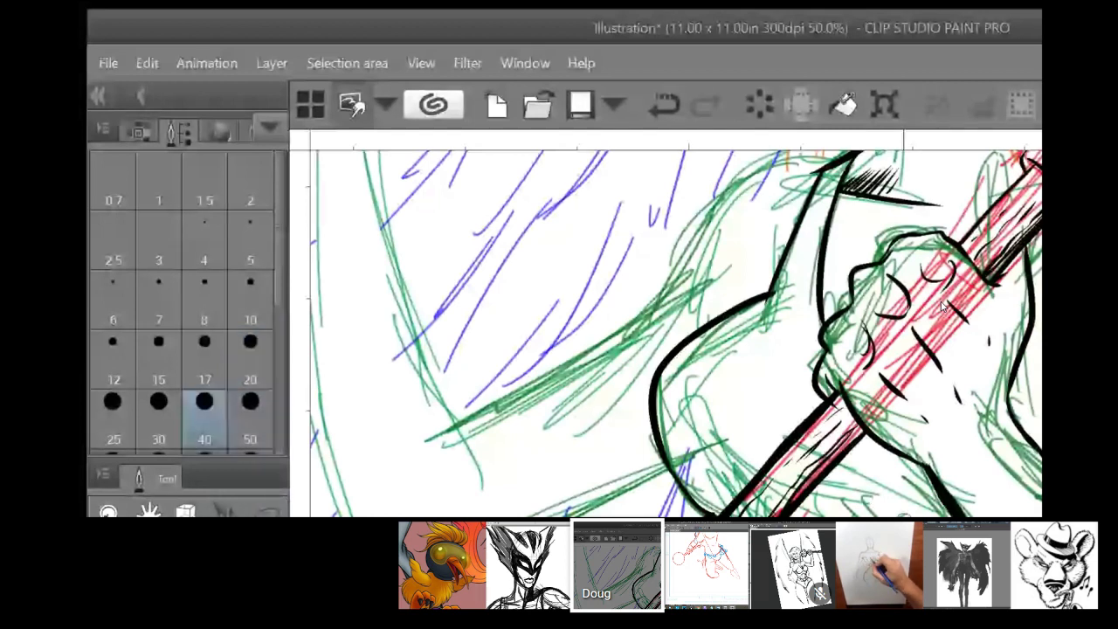
{"action": "key", "text": "ctrl+z"}
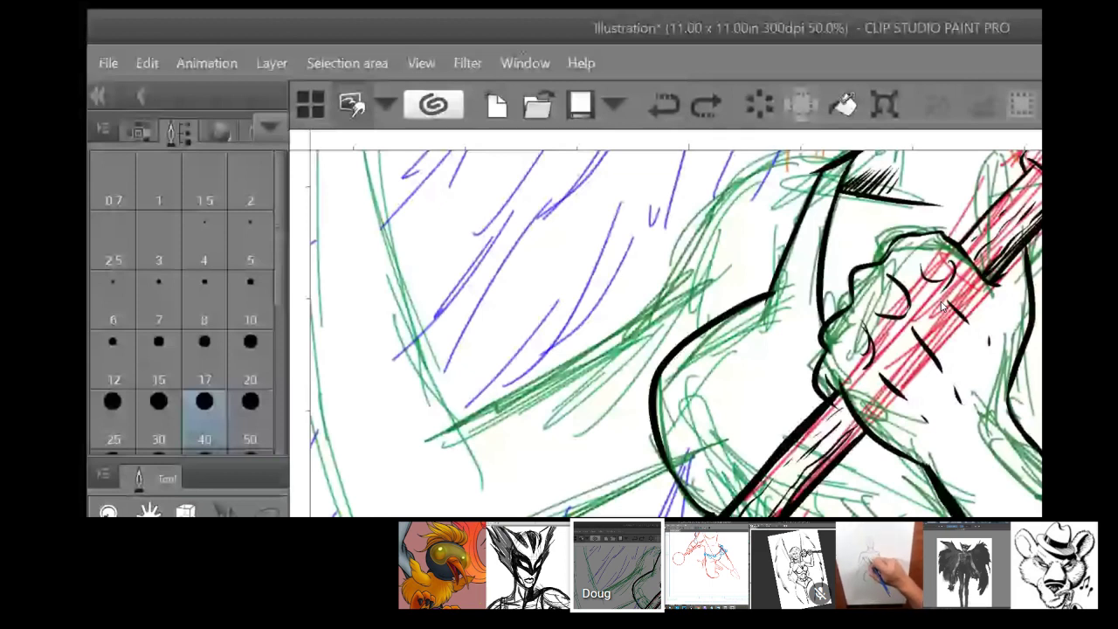
{"action": "key", "text": "ctrl+y"}
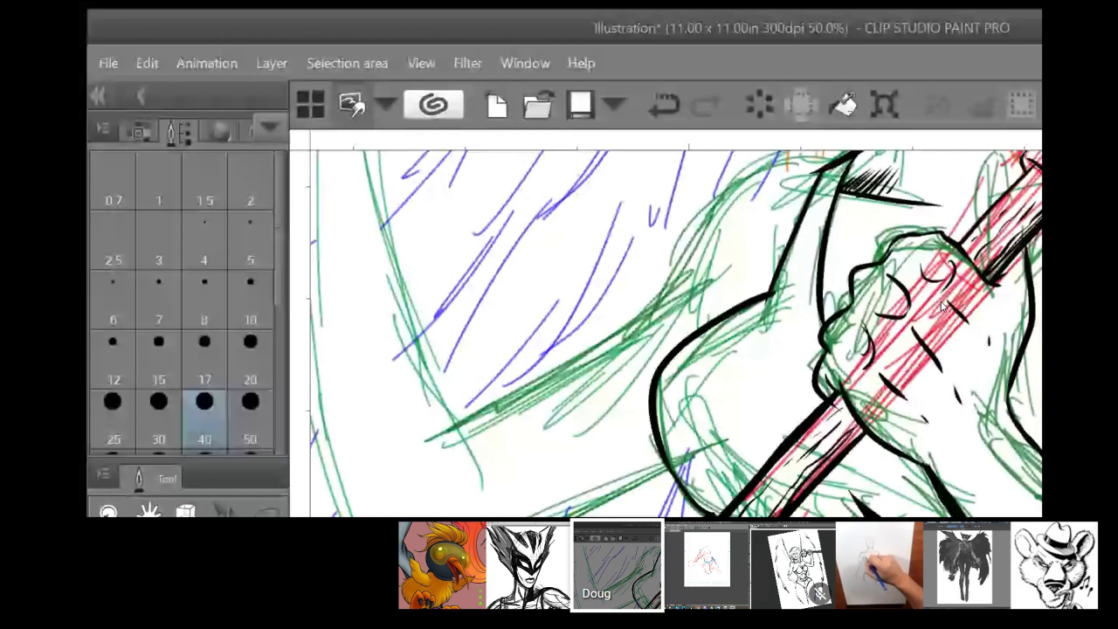
{"action": "key", "text": "ctrl+z"}
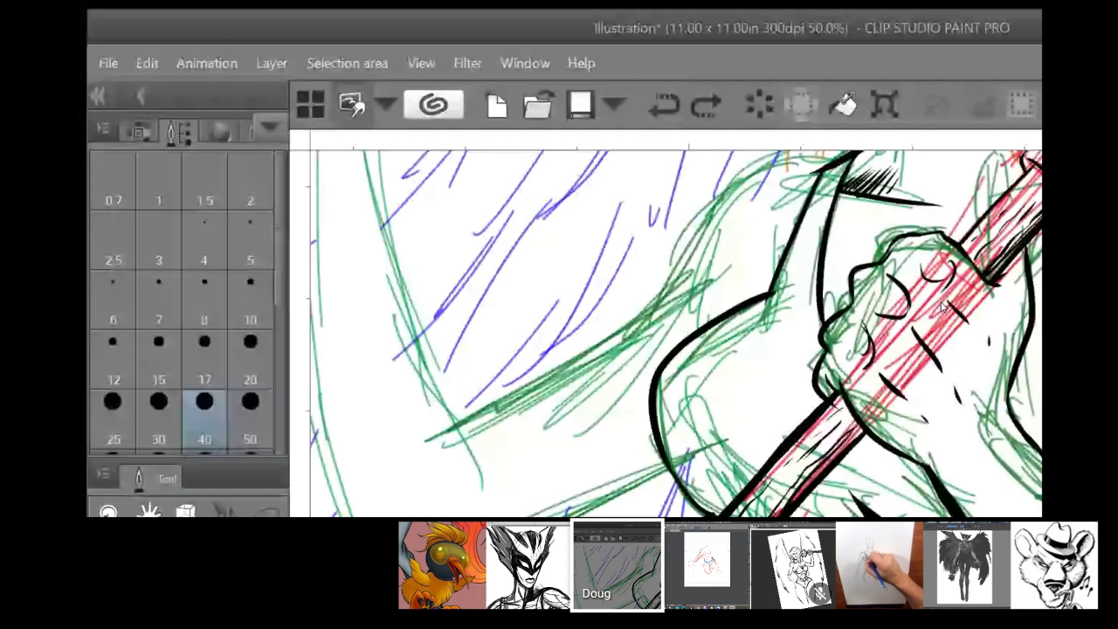
{"action": "key", "text": "ctrl+y"}
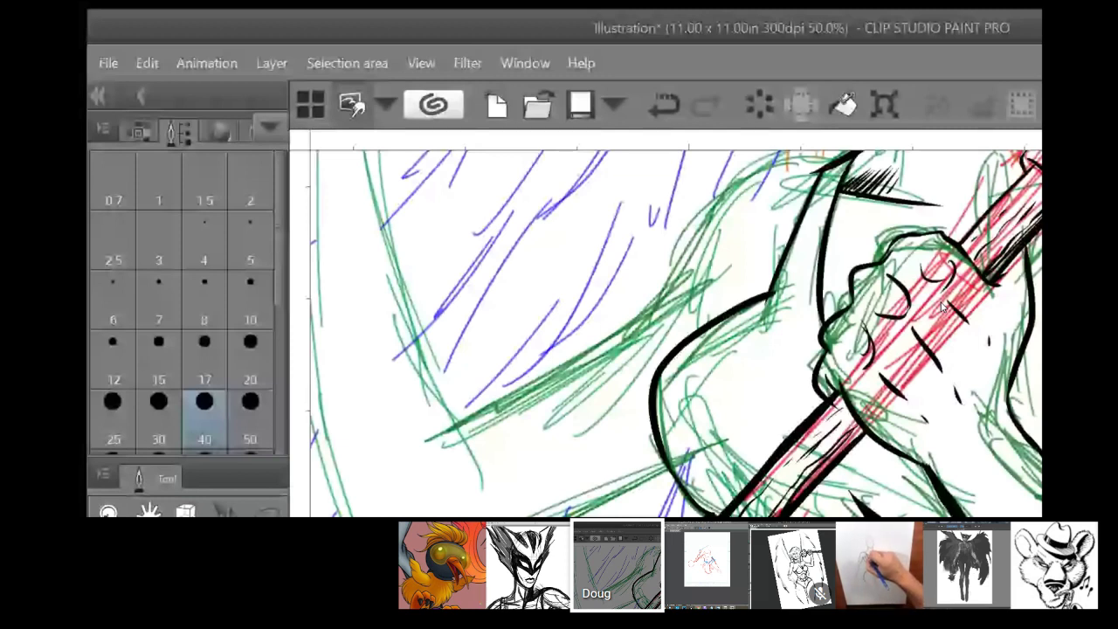
Step: Using brush size 25, ink tapered black strokes in the curling hair ends just above the mace's collar
{"action": "scroll", "coordinate": [941, 306], "scroll_direction": "up", "scroll_amount": 2}
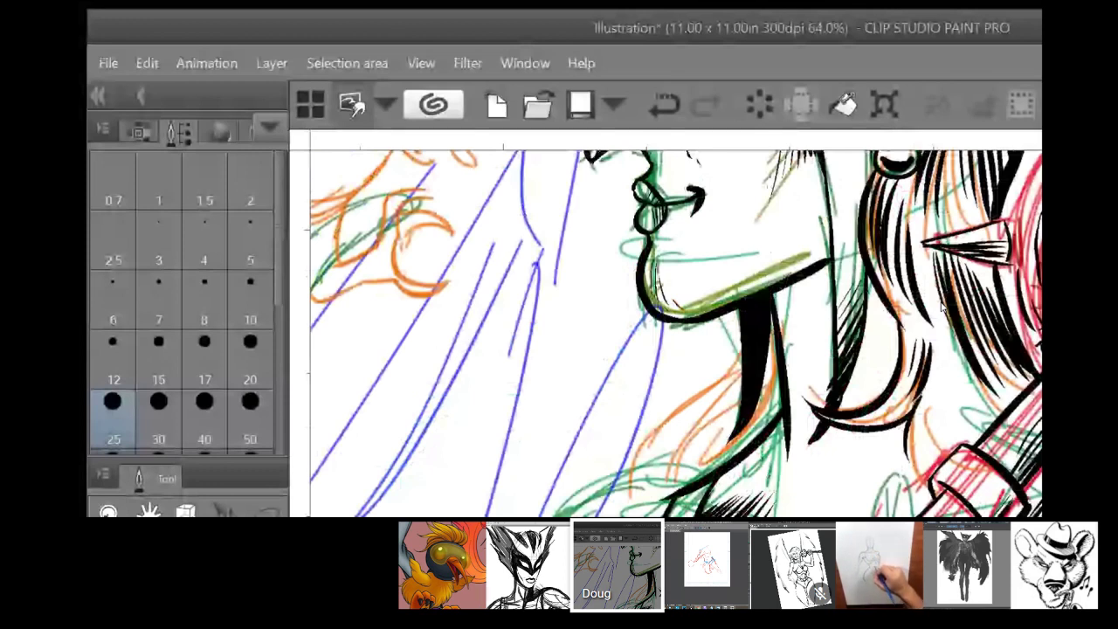
{"action": "scroll", "coordinate": [942, 306], "scroll_direction": "right", "scroll_amount": 3}
{"action": "scroll", "coordinate": [942, 306], "scroll_direction": "up", "scroll_amount": 1}
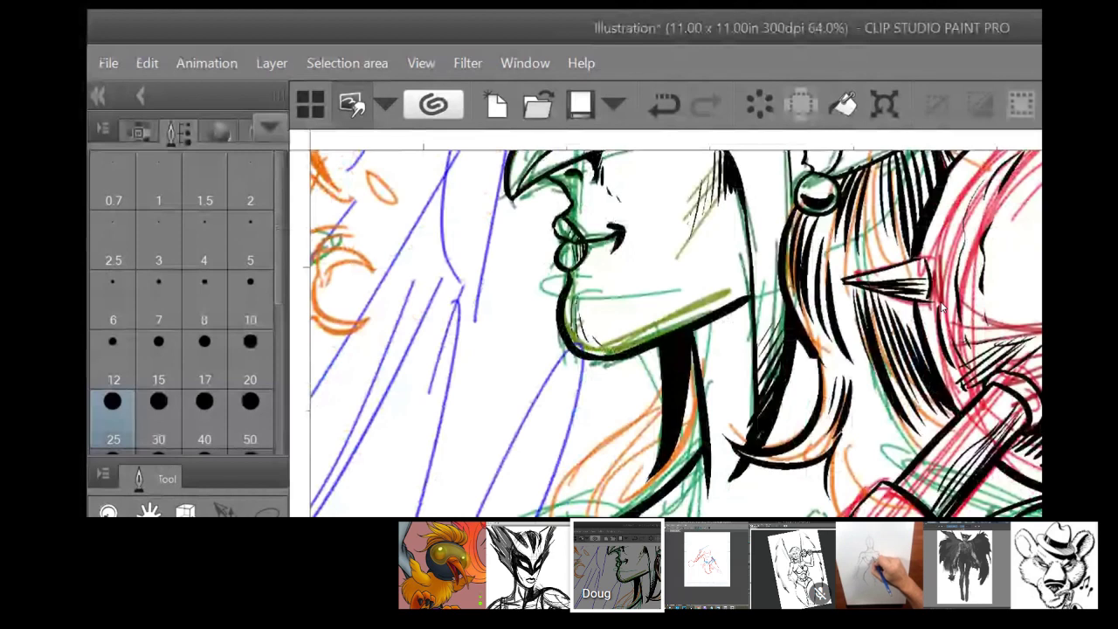
{"action": "scroll", "coordinate": [885, 446], "scroll_direction": "up", "scroll_amount": 2}
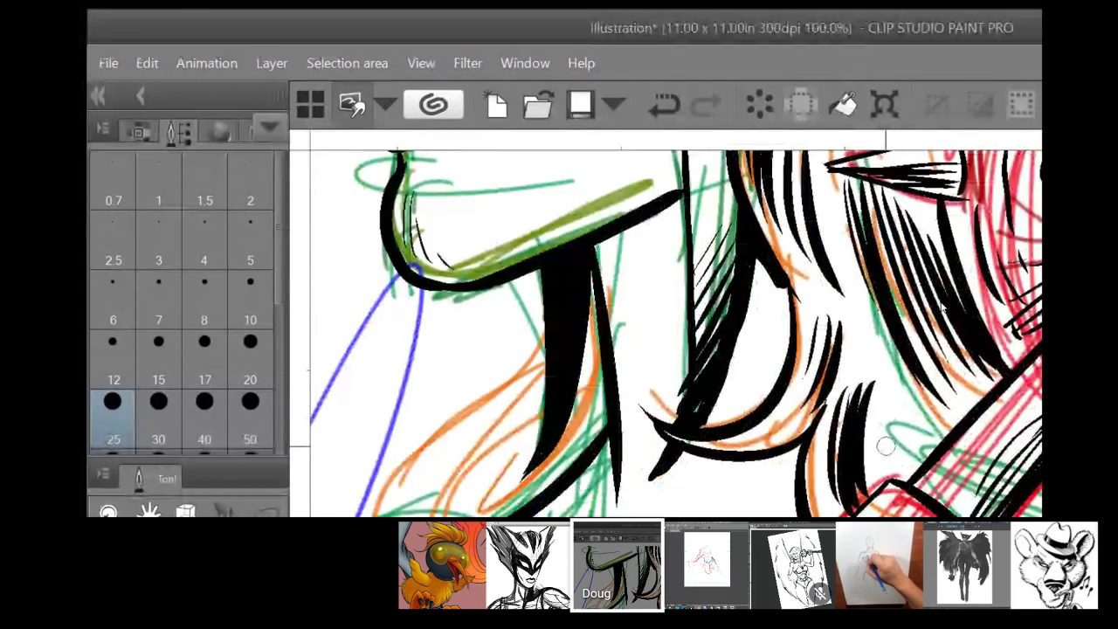
{"action": "mouse_move", "coordinate": [885, 446]}
{"action": "left_mouse_down"}
{"action": "mouse_move", "coordinate": [904, 385]}
{"action": "mouse_move", "coordinate": [915, 459]}
{"action": "left_mouse_up"}
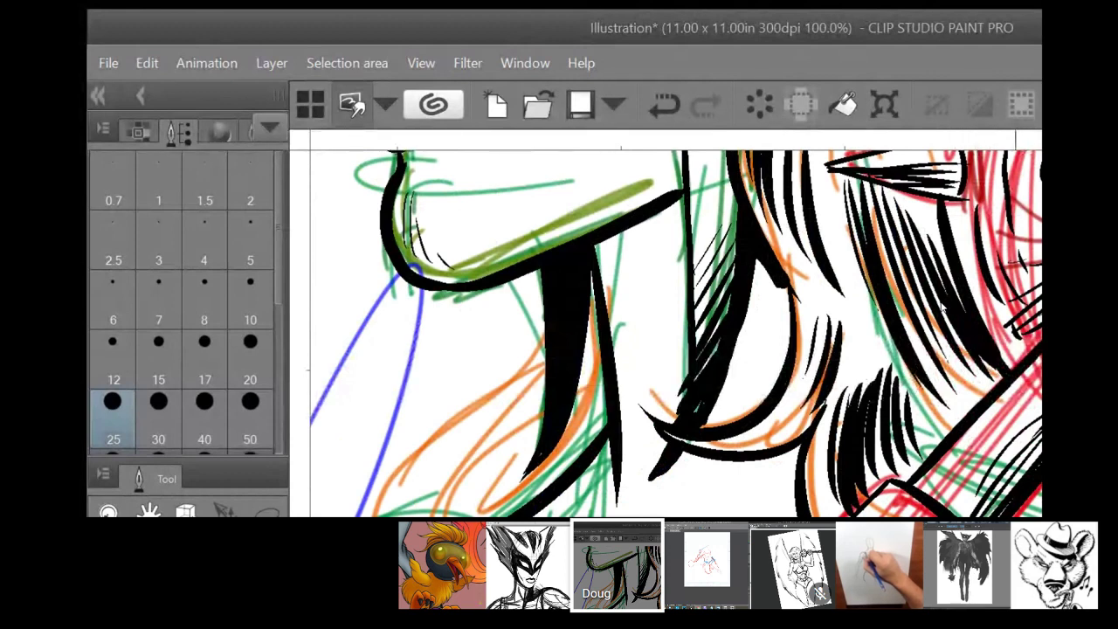
{"action": "scroll", "coordinate": [943, 306], "scroll_direction": "down", "scroll_amount": 4}
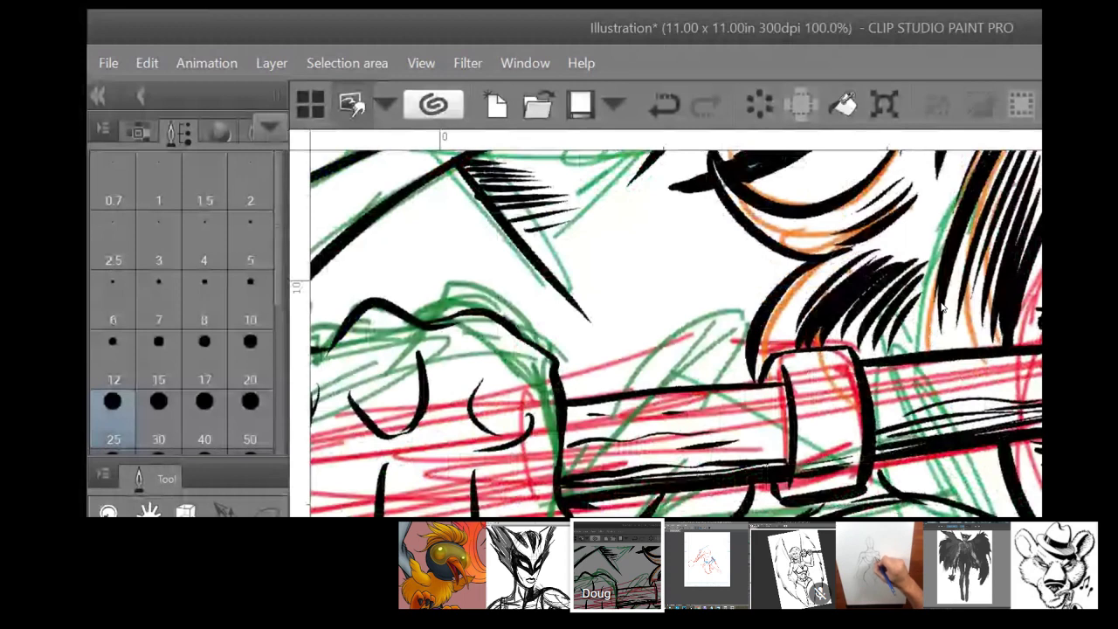
Step: Ink tapered hatching on the figure's shoulder and upper arm, and a thick line across the chest below the collarbone
{"action": "scroll", "coordinate": [941, 306], "scroll_direction": "down", "scroll_amount": 1}
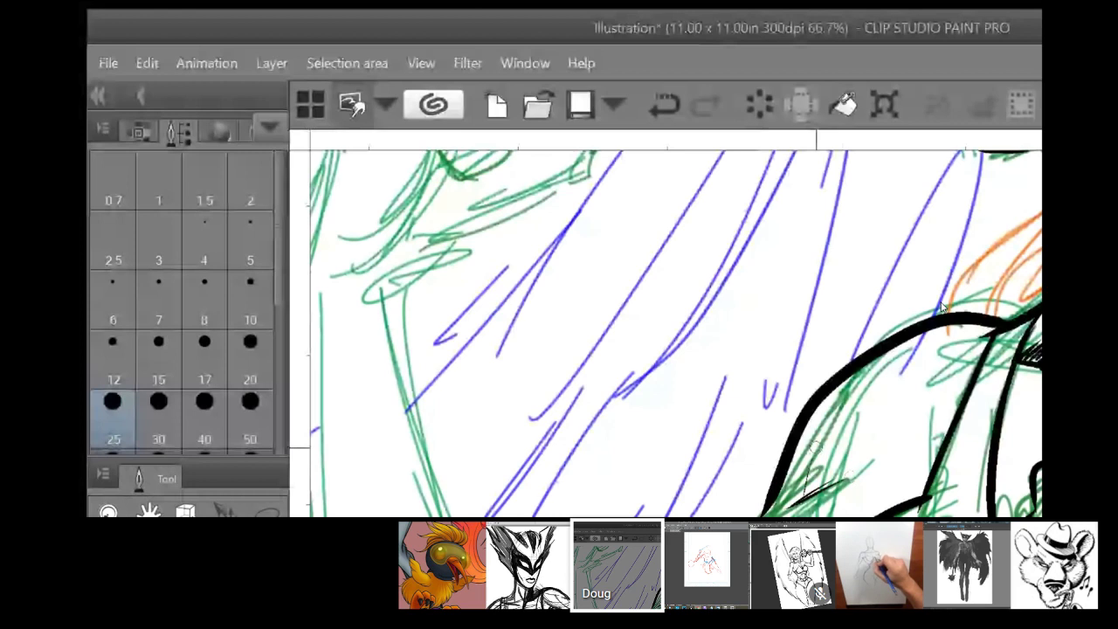
{"action": "left_click_drag", "start_coordinate": [805, 493], "coordinate": [877, 422]}
{"action": "left_click_drag", "start_coordinate": [816, 495], "coordinate": [919, 435]}
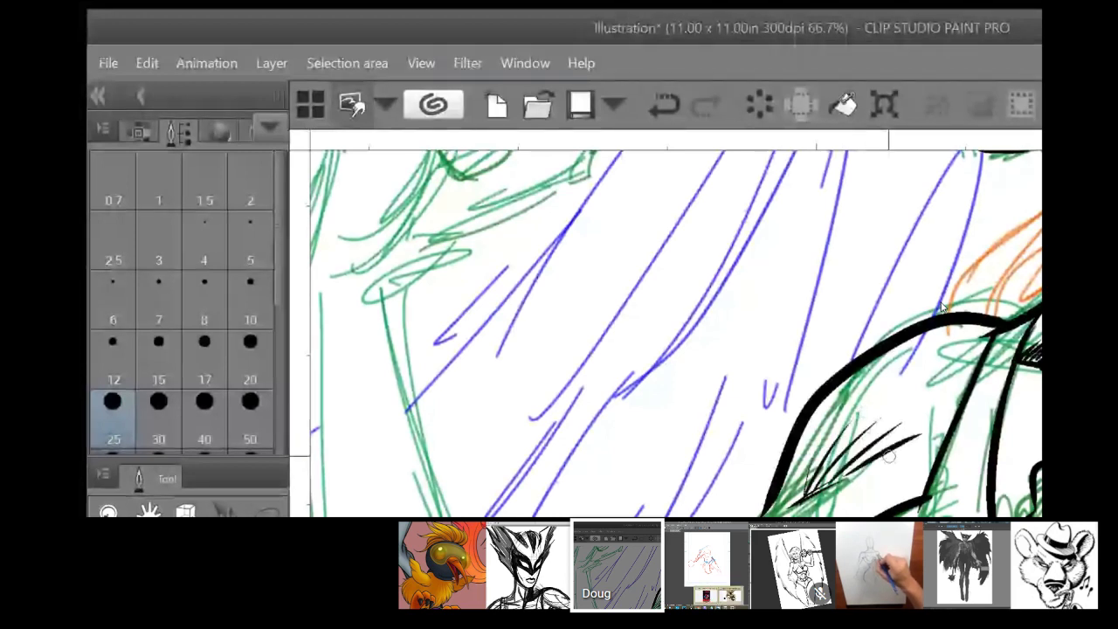
{"action": "left_click_drag", "start_coordinate": [895, 513], "coordinate": [975, 489]}
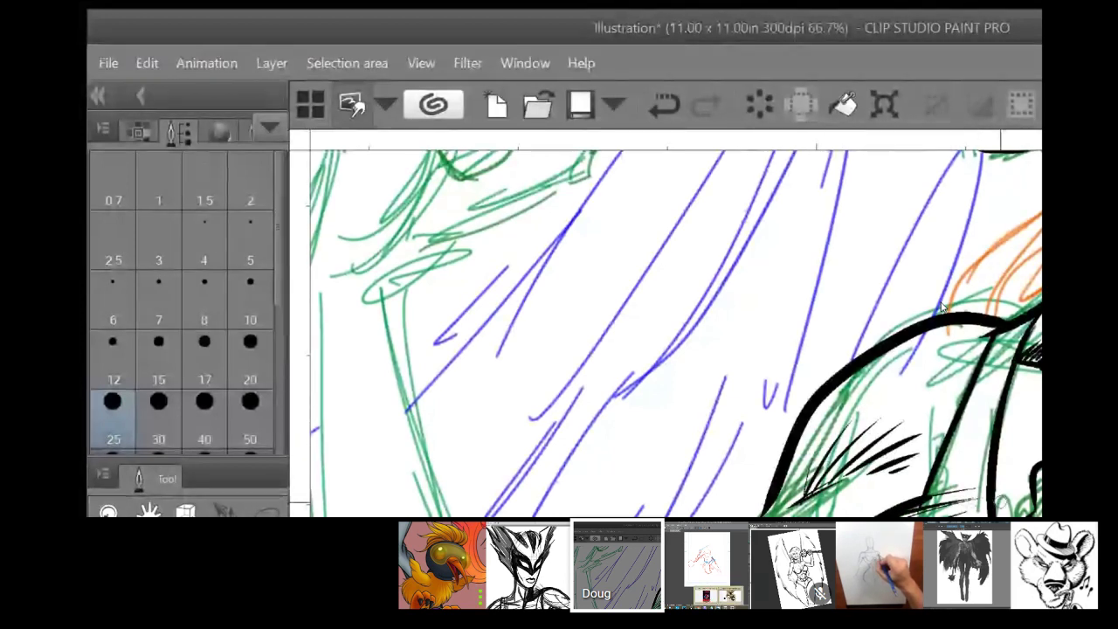
{"action": "left_click_drag", "start_coordinate": [1039, 349], "coordinate": [941, 307]}
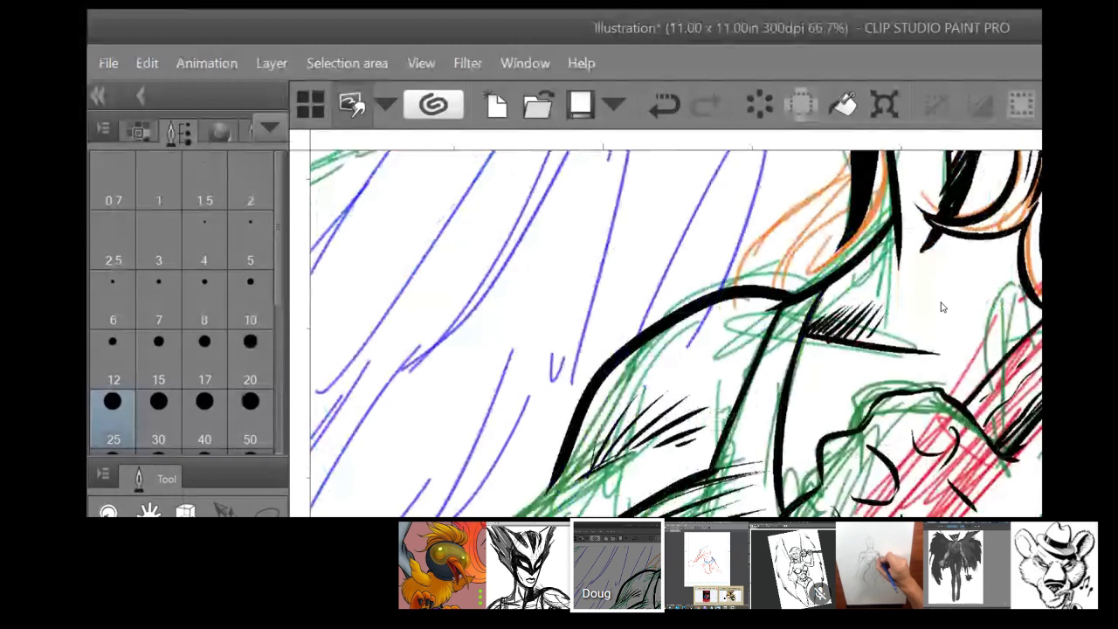
{"action": "key", "text": "ctrl+plus"}
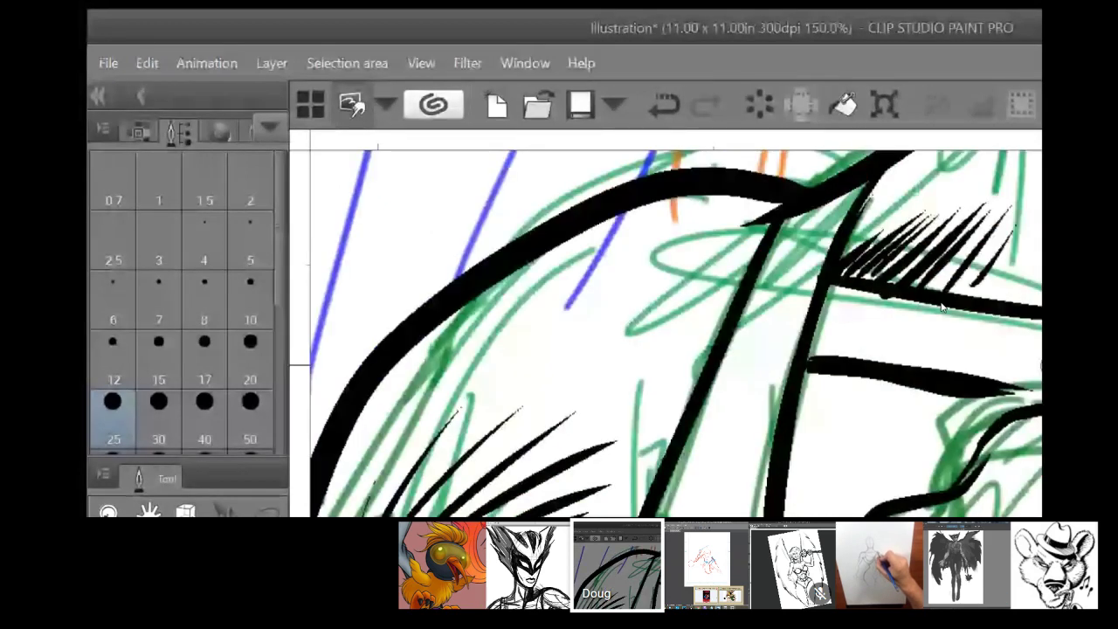
Step: Ink rows of tapered hatching on the forearm below the mace shaft and in the area next to the forearm
{"action": "key", "text": "ctrl+minus"}
{"action": "key", "text": "ctrl+minus"}
{"action": "key", "text": "ctrl+minus"}
{"action": "key", "text": "ctrl+minus"}
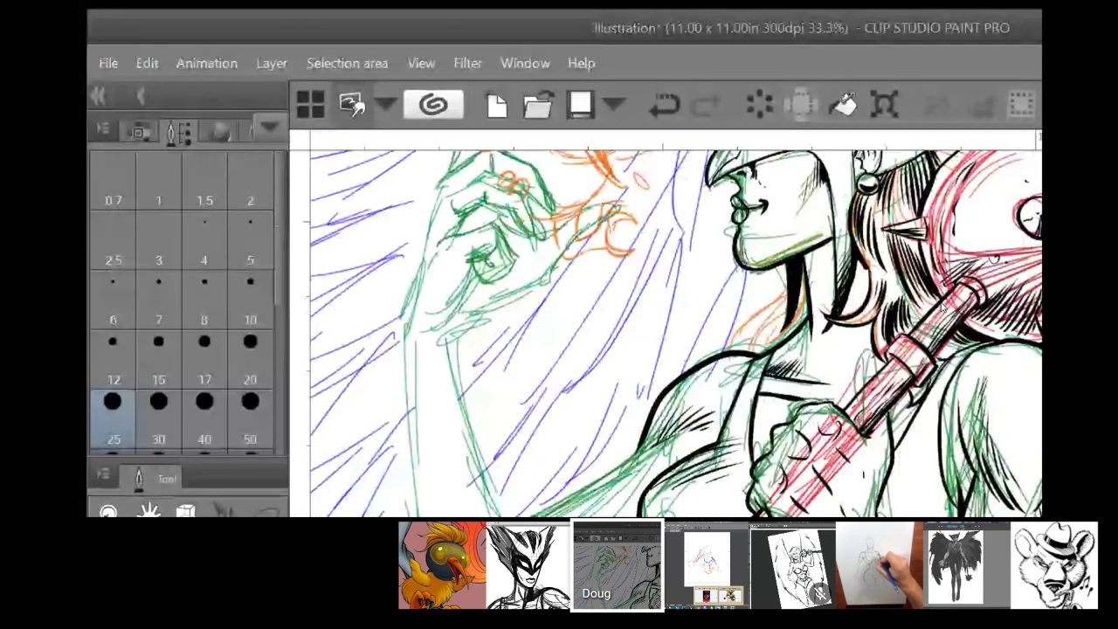
{"action": "key", "text": "ctrl+plus"}
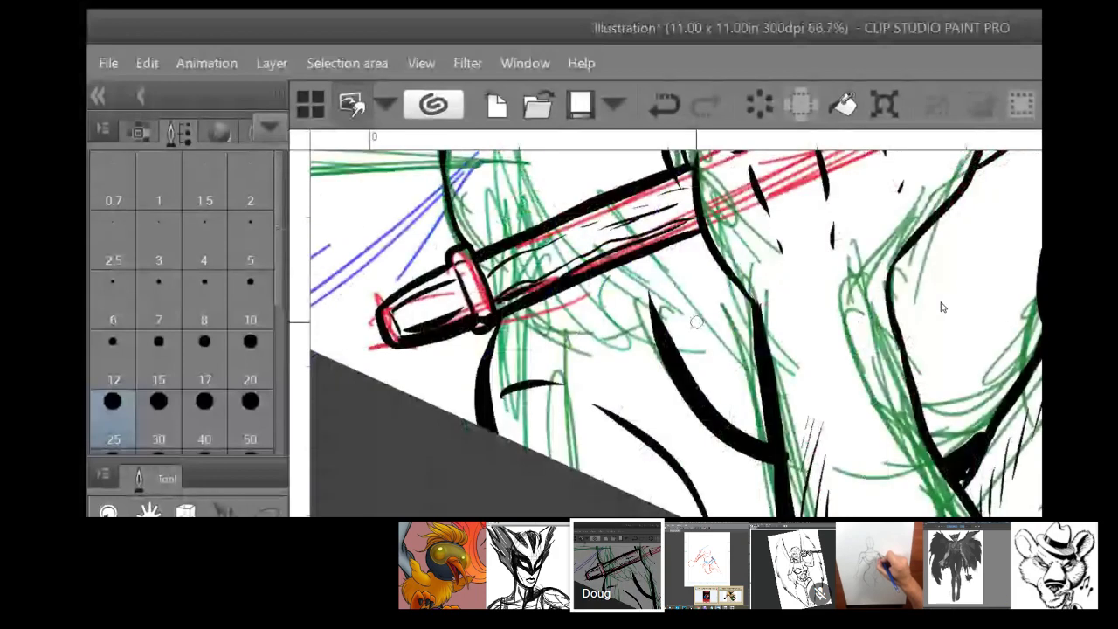
{"action": "left_click_drag", "start_coordinate": [696, 322], "coordinate": [703, 384]}
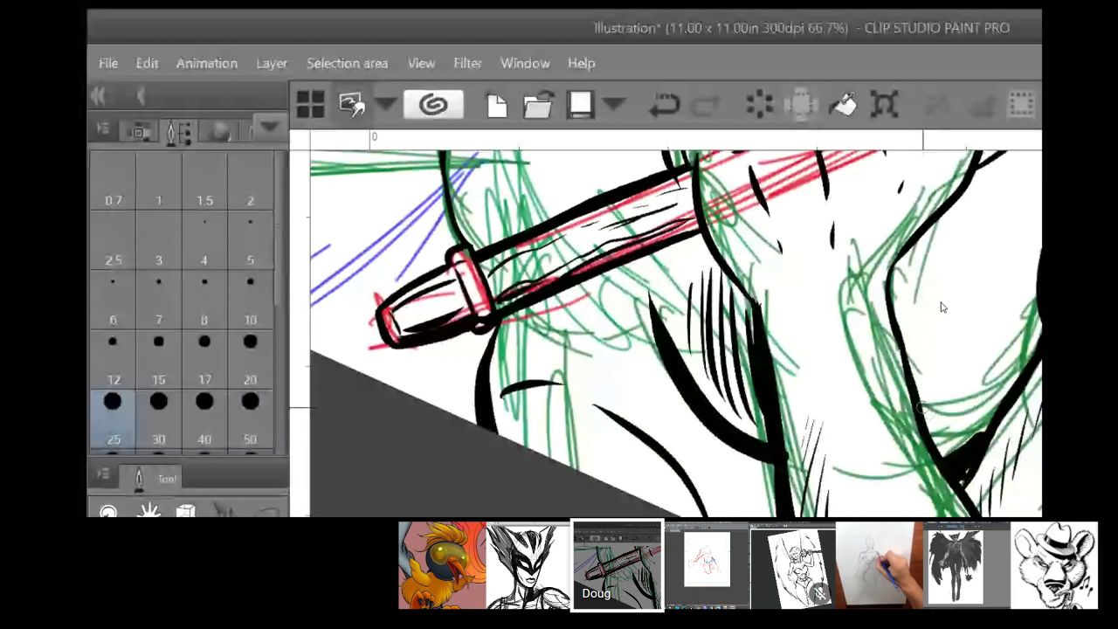
{"action": "left_click_drag", "start_coordinate": [969, 262], "coordinate": [932, 410]}
{"action": "left_click_drag", "start_coordinate": [1017, 249], "coordinate": [995, 367]}
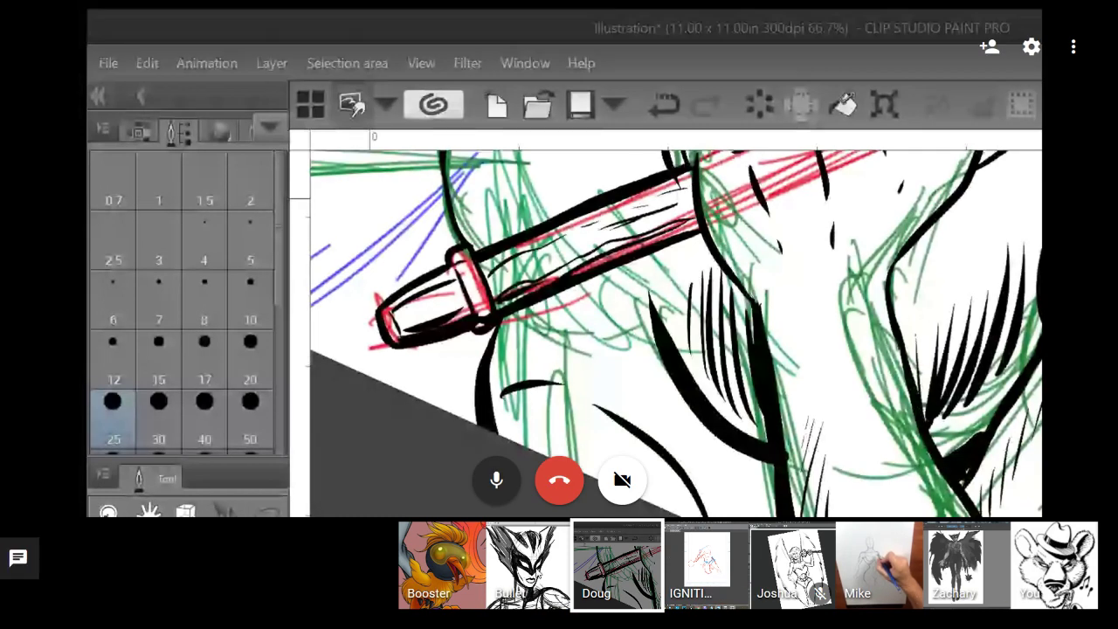
Step: Show the masked head feed in Photoshop, make black the brush colour and fill the mask's grey wing areas with darker strokes
{"action": "left_click", "coordinate": [532, 572]}
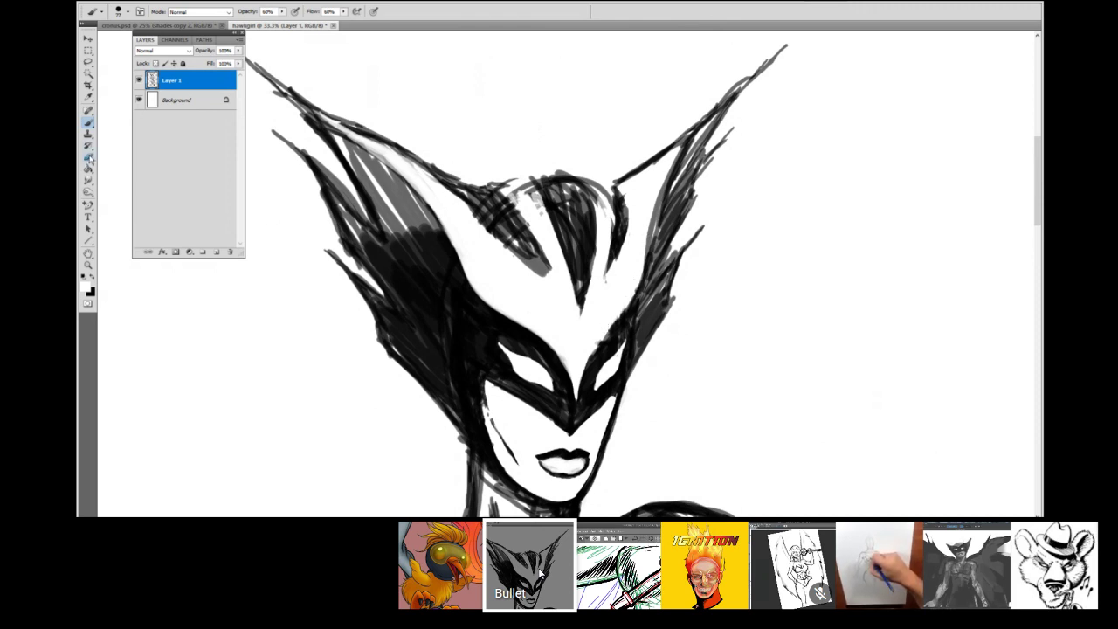
{"action": "left_click", "coordinate": [88, 63]}
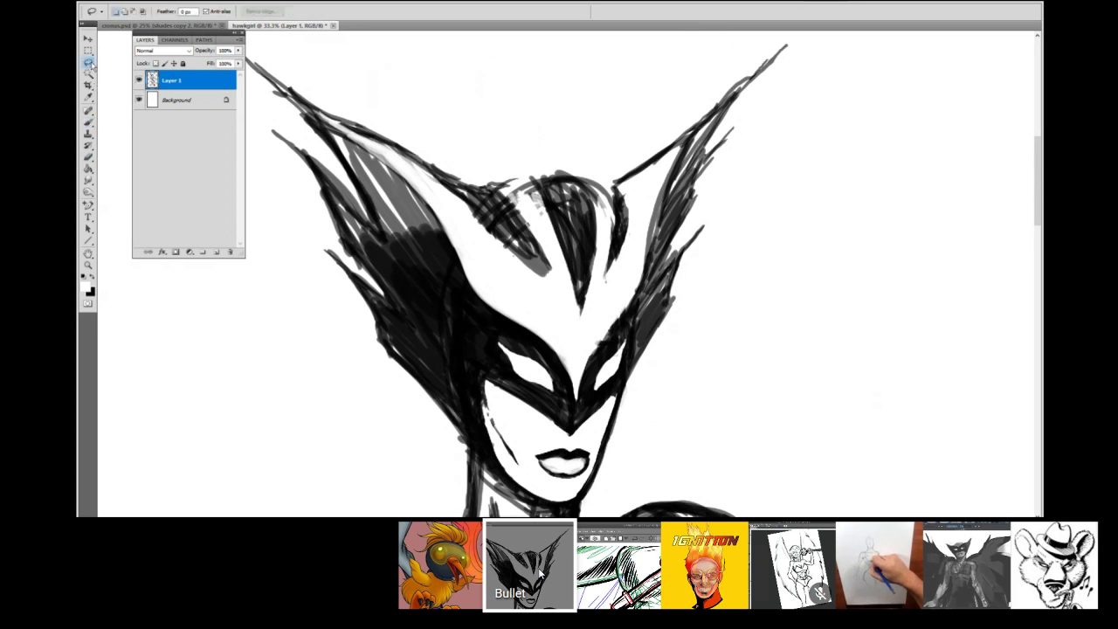
{"action": "left_click", "coordinate": [88, 123]}
{"action": "left_click", "coordinate": [92, 277]}
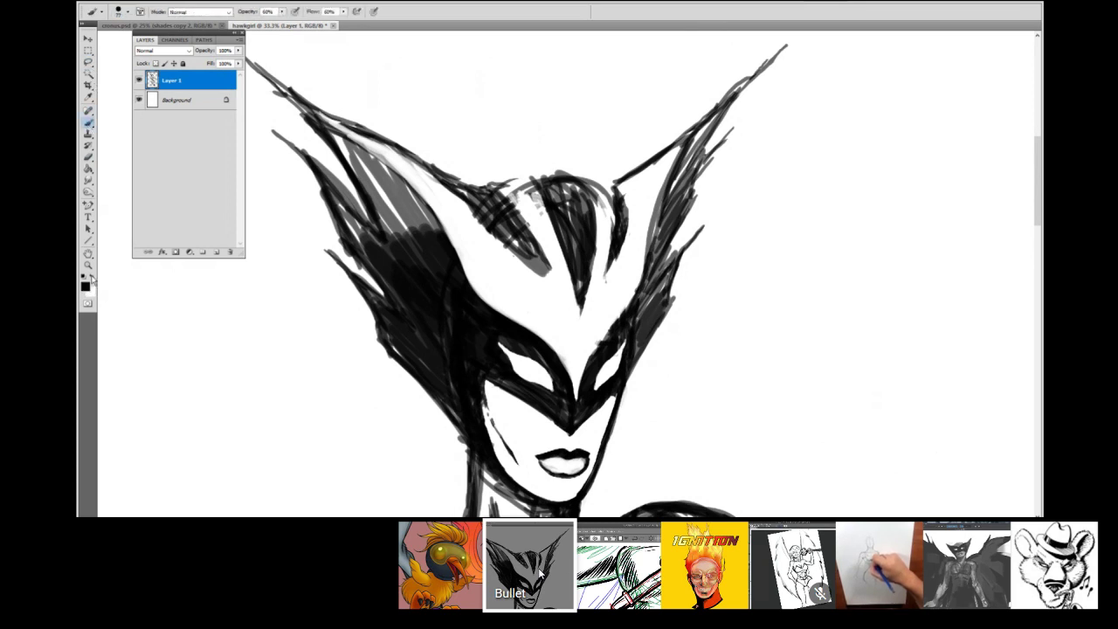
{"action": "mouse_move", "coordinate": [325, 129]}
{"action": "left_mouse_down"}
{"action": "mouse_move", "coordinate": [381, 166]}
{"action": "mouse_move", "coordinate": [428, 226]}
{"action": "left_mouse_up"}
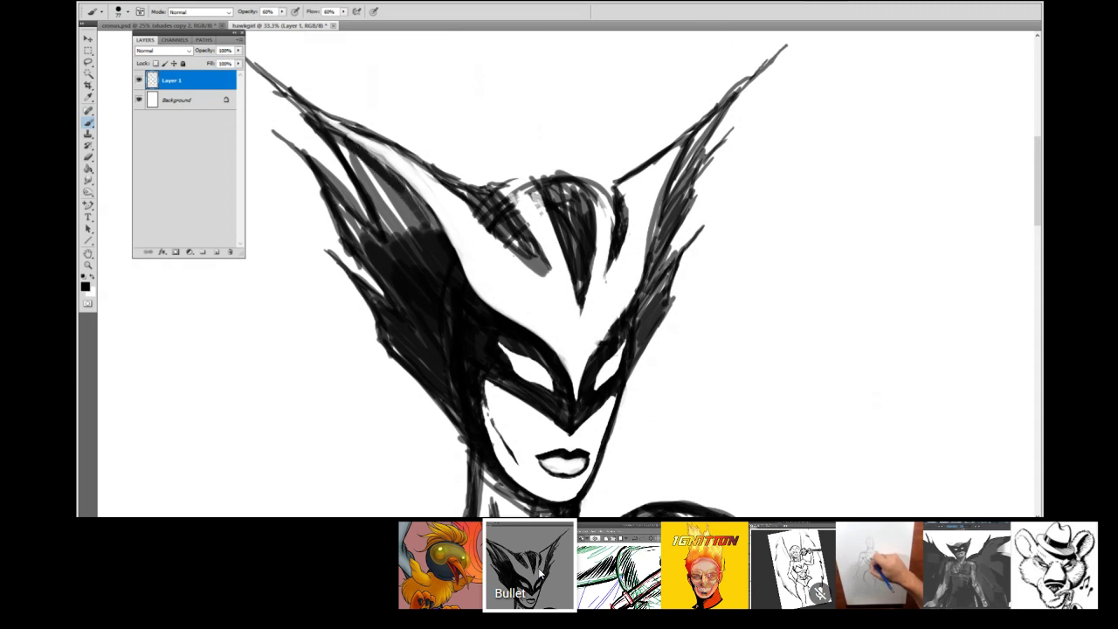
{"action": "mouse_move", "coordinate": [360, 145]}
{"action": "left_mouse_down"}
{"action": "mouse_move", "coordinate": [440, 231]}
{"action": "mouse_move", "coordinate": [409, 223]}
{"action": "left_mouse_up"}
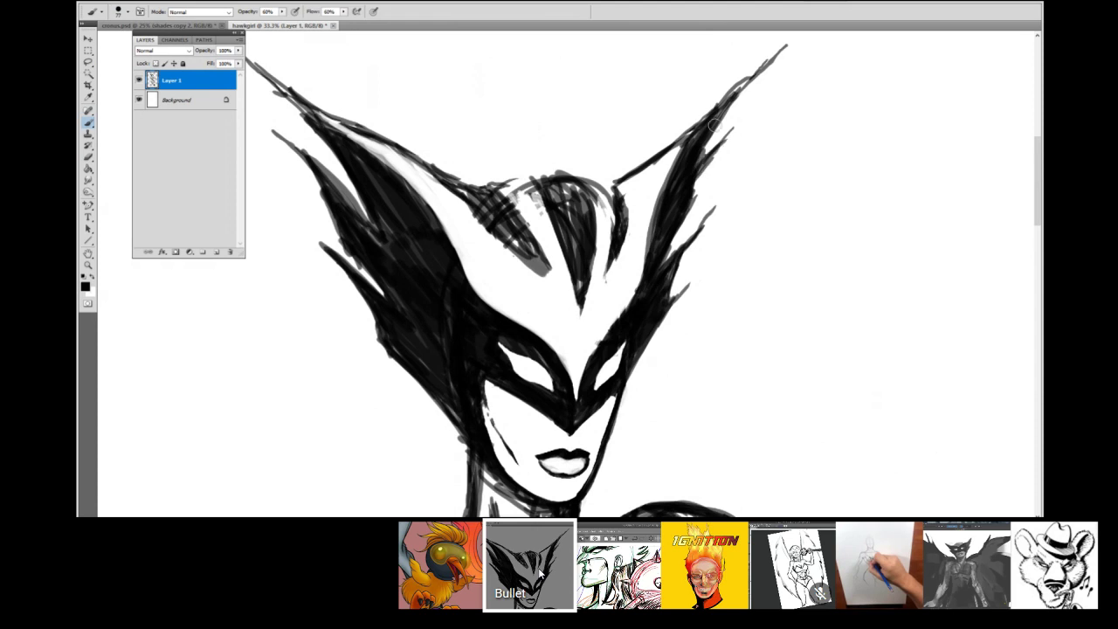
Step: Show the pencil figure on paper, followed by the grey sketch of the long-haired figure raising a mace in Clip Studio Paint
{"action": "mouse_move", "coordinate": [739, 606]}
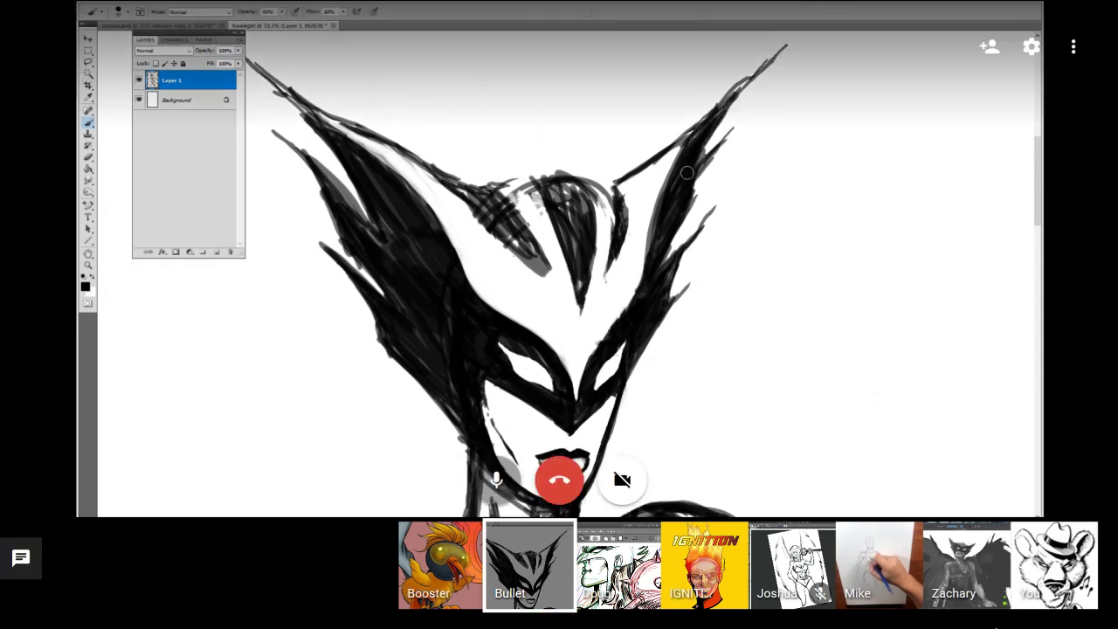
{"action": "left_click", "coordinate": [984, 601]}
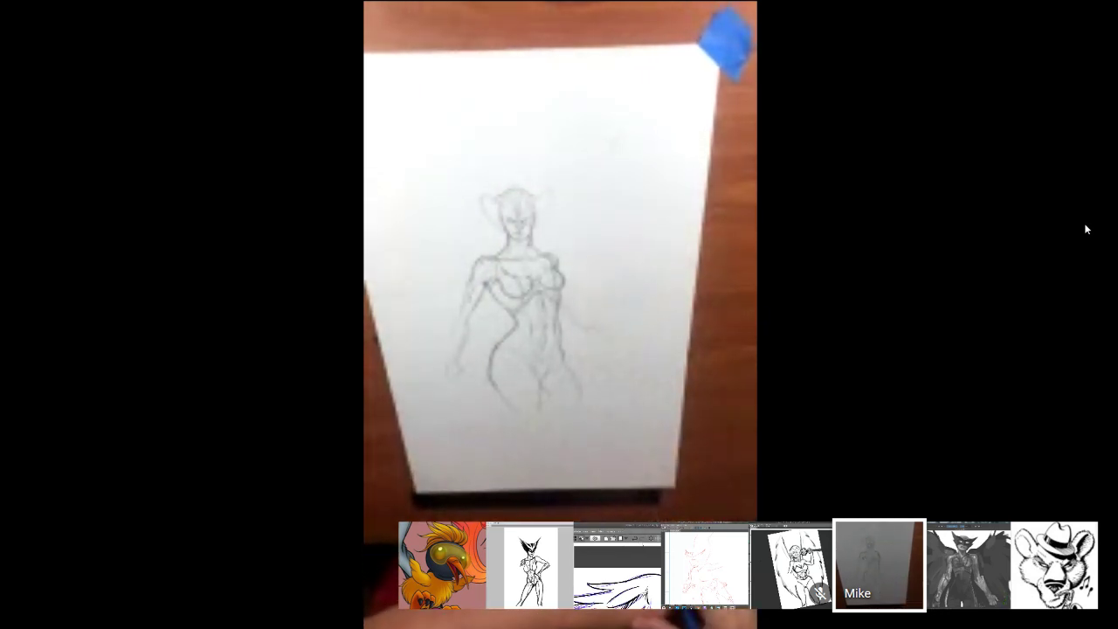
{"action": "left_click", "coordinate": [800, 582]}
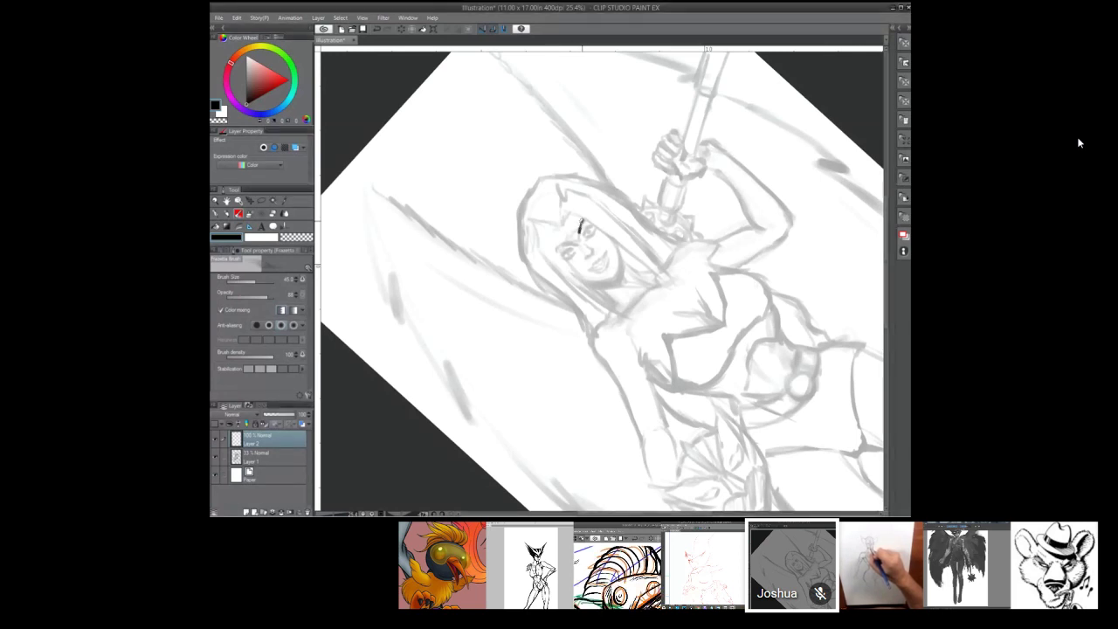
{"action": "mouse_move", "coordinate": [1103, 192]}
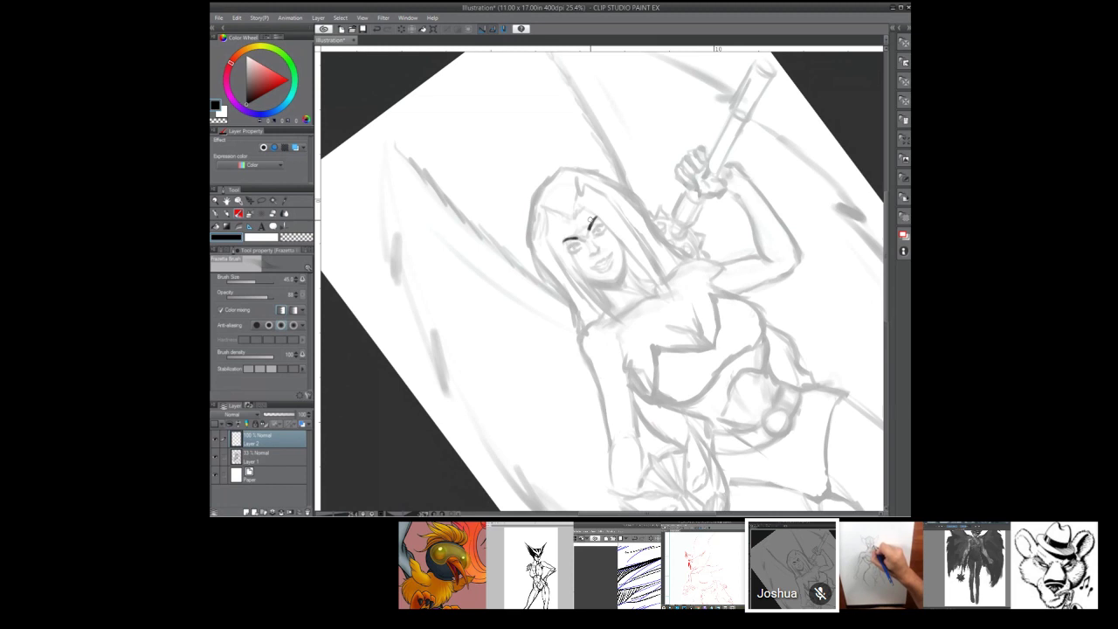
{"action": "mouse_move", "coordinate": [1008, 293]}
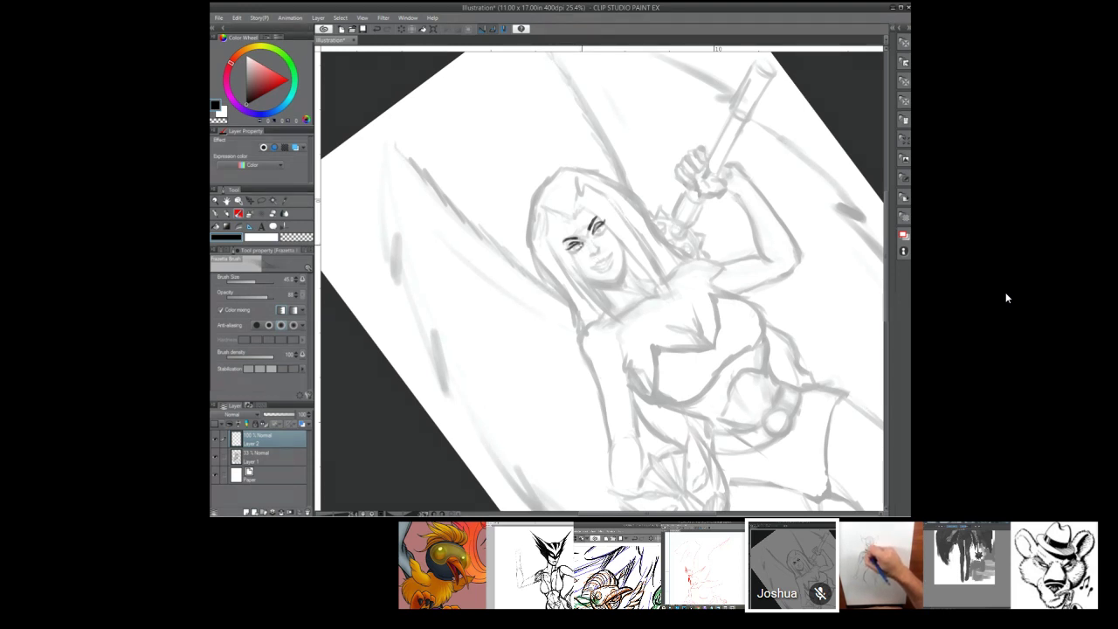
Step: Show the sidecar motorcycle feed, switch it to the Single300dpi page and pencil the shaft in the flying figure's fist in red
{"action": "left_click", "coordinate": [716, 574]}
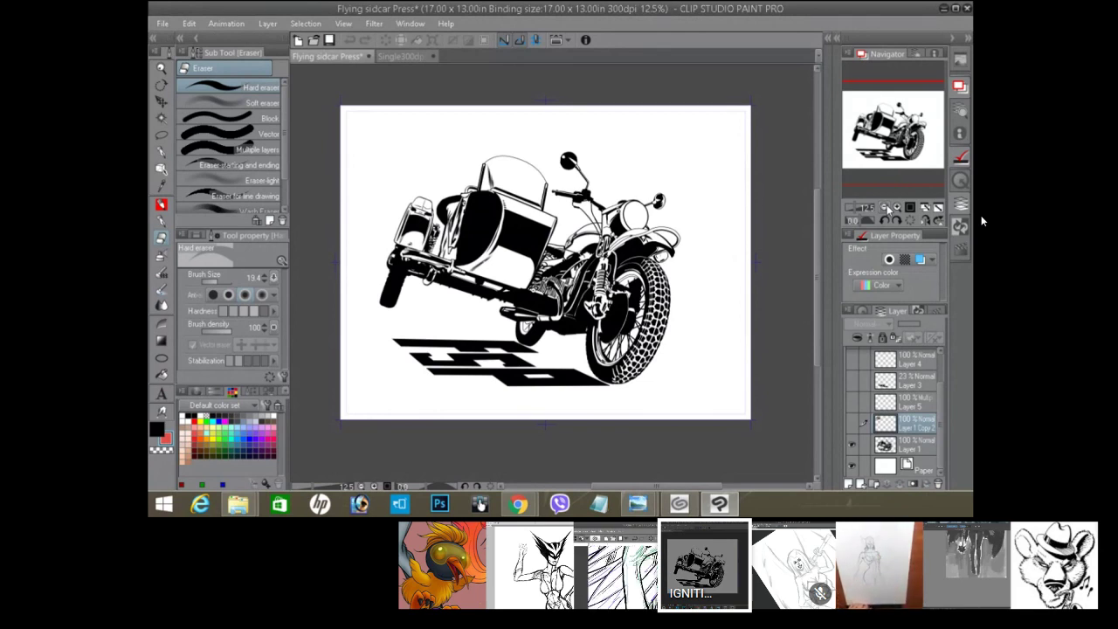
{"action": "left_click", "coordinate": [400, 56]}
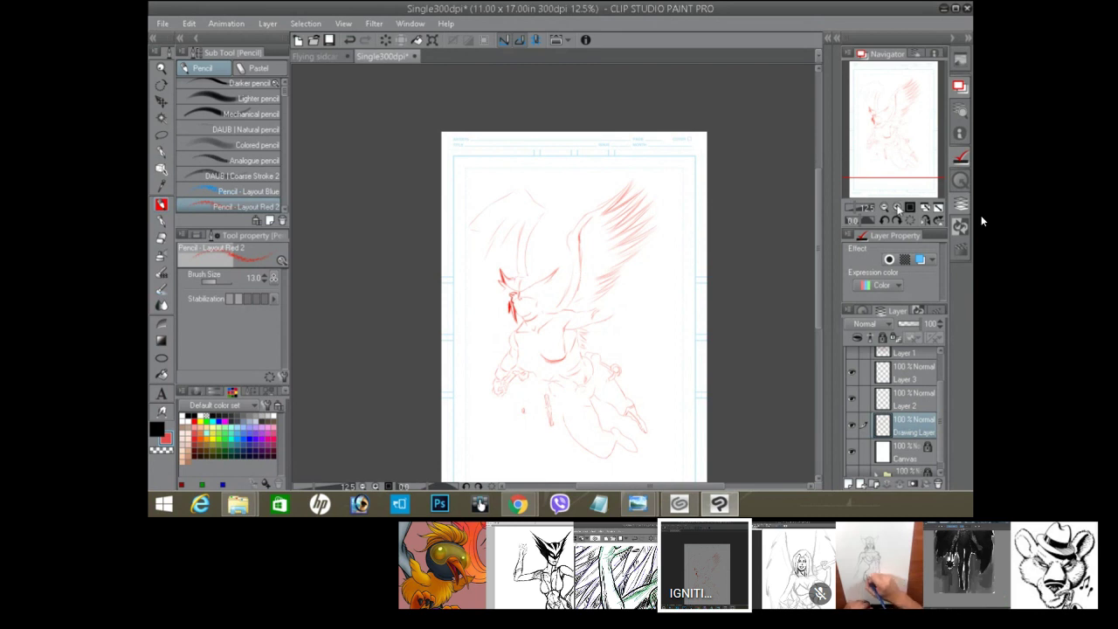
{"action": "key", "text": "ctrl+plus"}
{"action": "left_click_drag", "start_coordinate": [818, 278], "coordinate": [818, 315]}
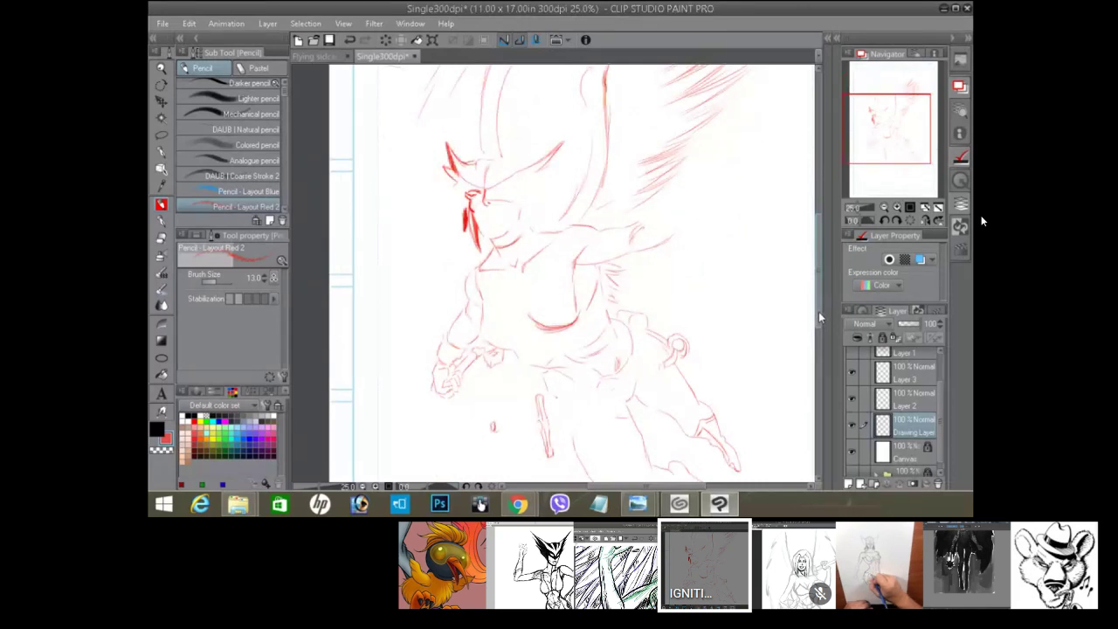
{"action": "left_click_drag", "start_coordinate": [818, 313], "coordinate": [817, 358]}
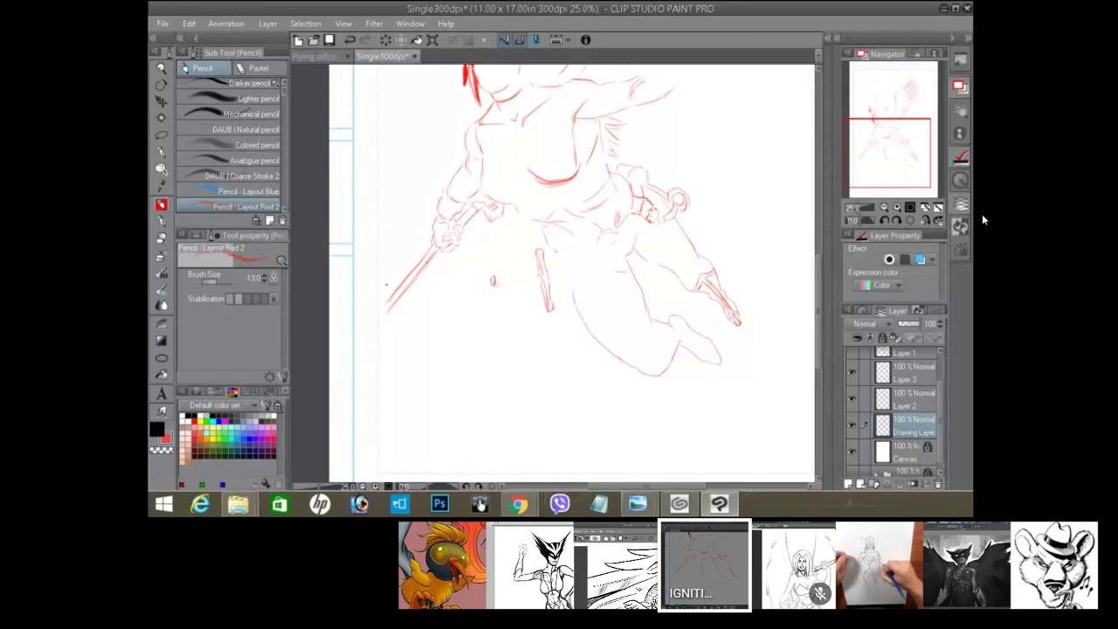
Step: Draw a red ellipse around the lower end of the mace shaft as the mace head, undo it and redraw it slightly higher
{"action": "left_click", "coordinate": [160, 358]}
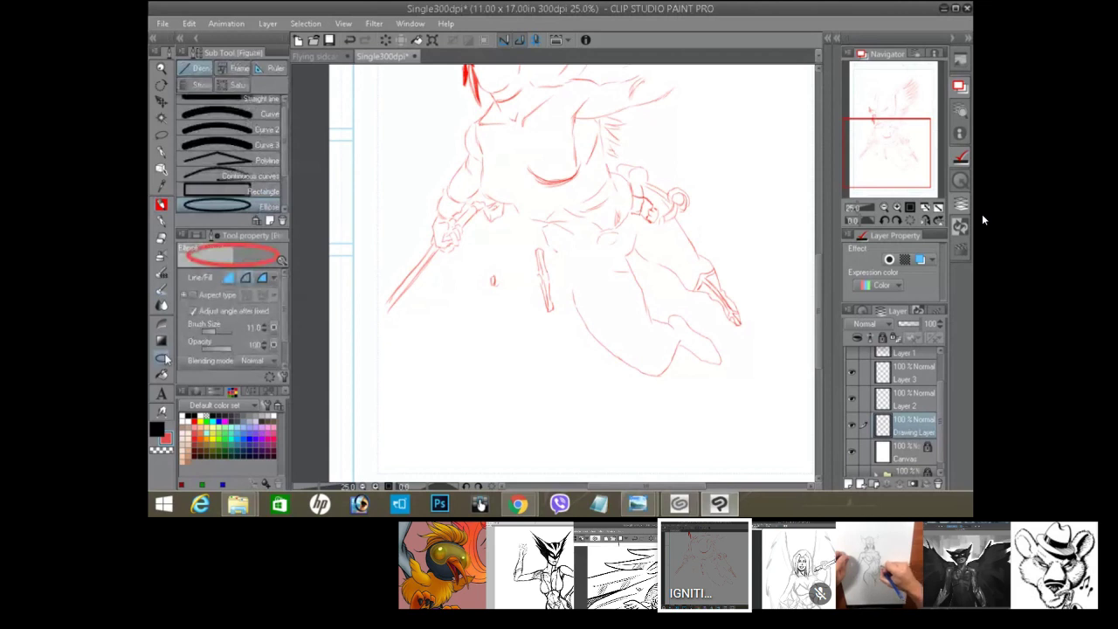
{"action": "left_click", "coordinate": [885, 208]}
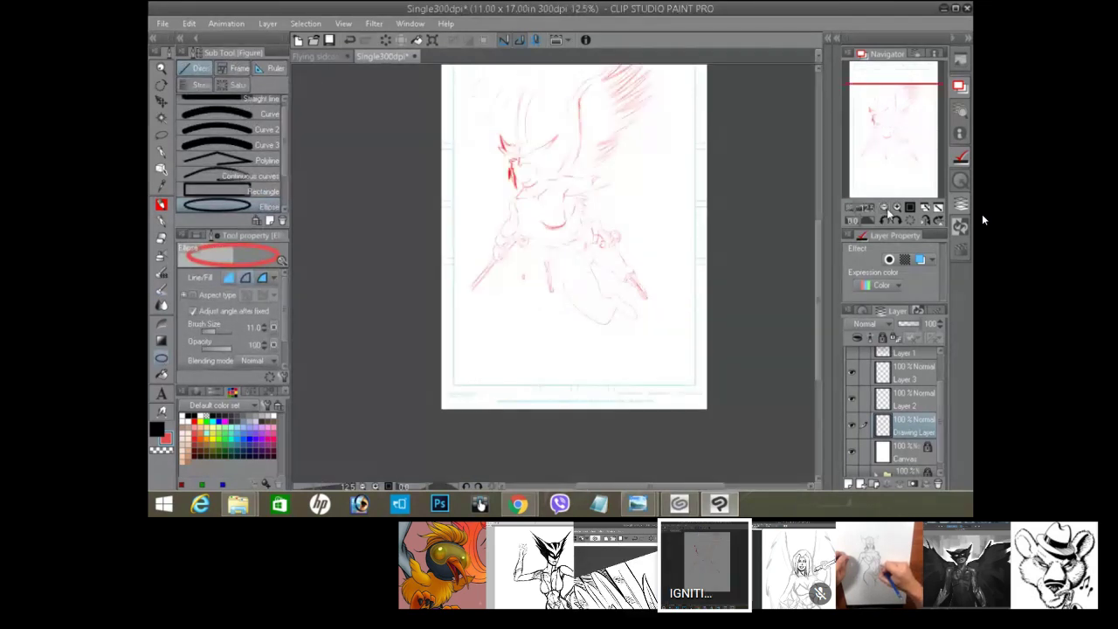
{"action": "left_click", "coordinate": [897, 208]}
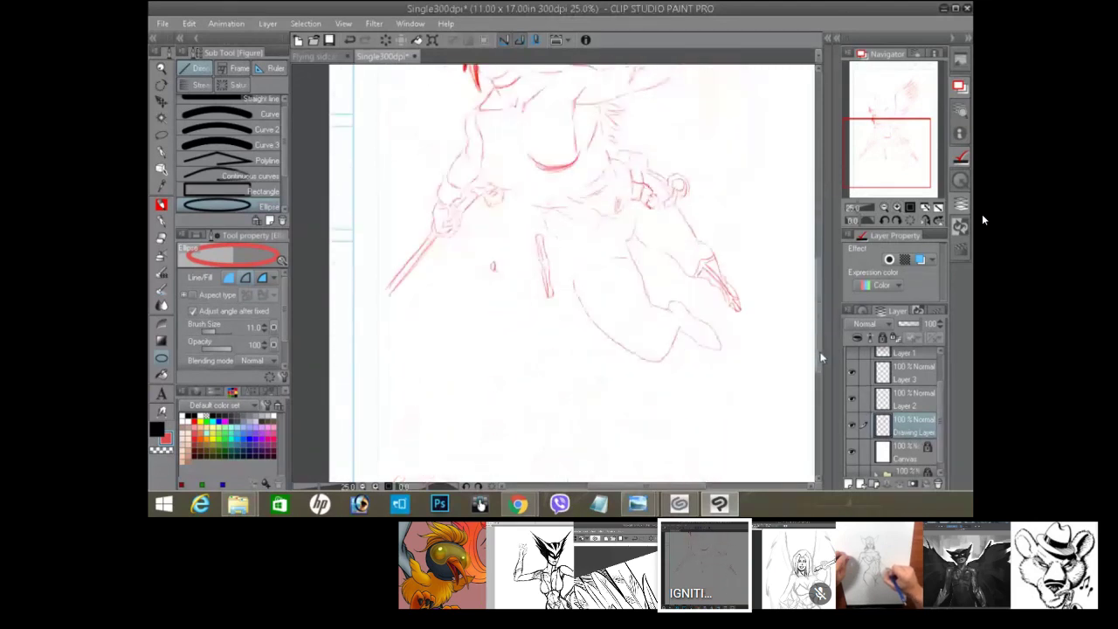
{"action": "scroll", "coordinate": [819, 351], "scroll_direction": "up", "scroll_amount": 1}
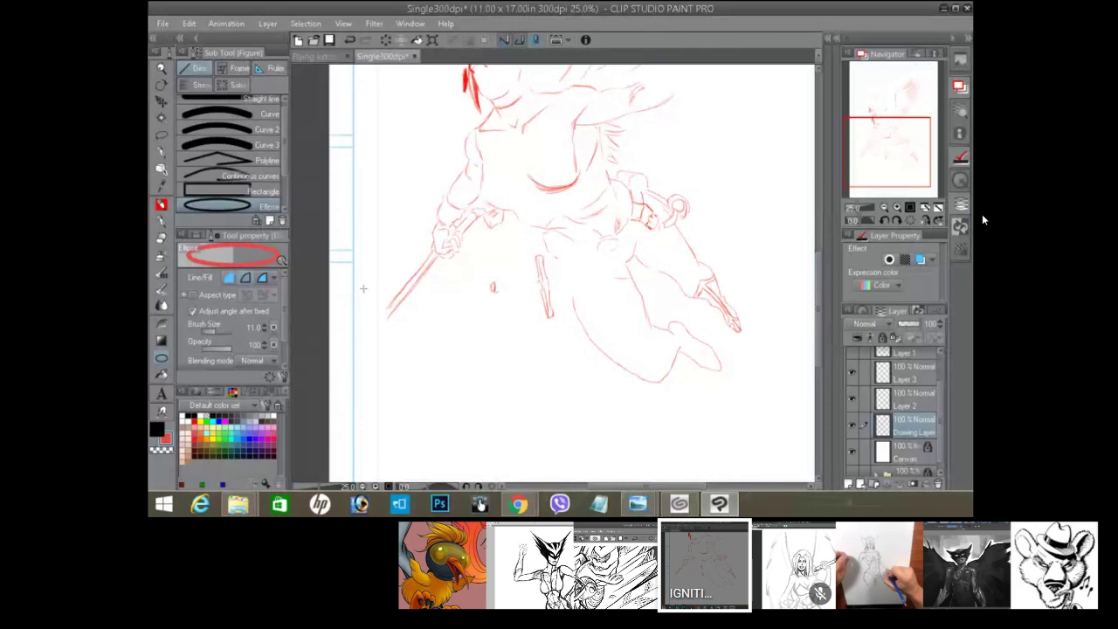
{"action": "left_click_drag", "start_coordinate": [353, 280], "coordinate": [428, 353]}
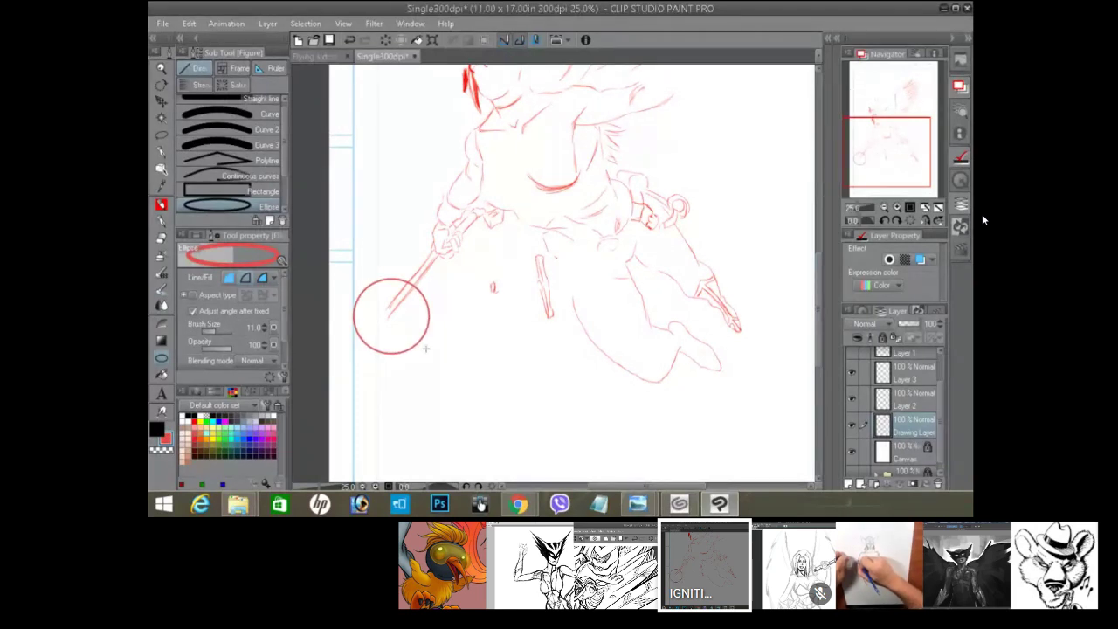
{"action": "left_click", "coordinate": [349, 39]}
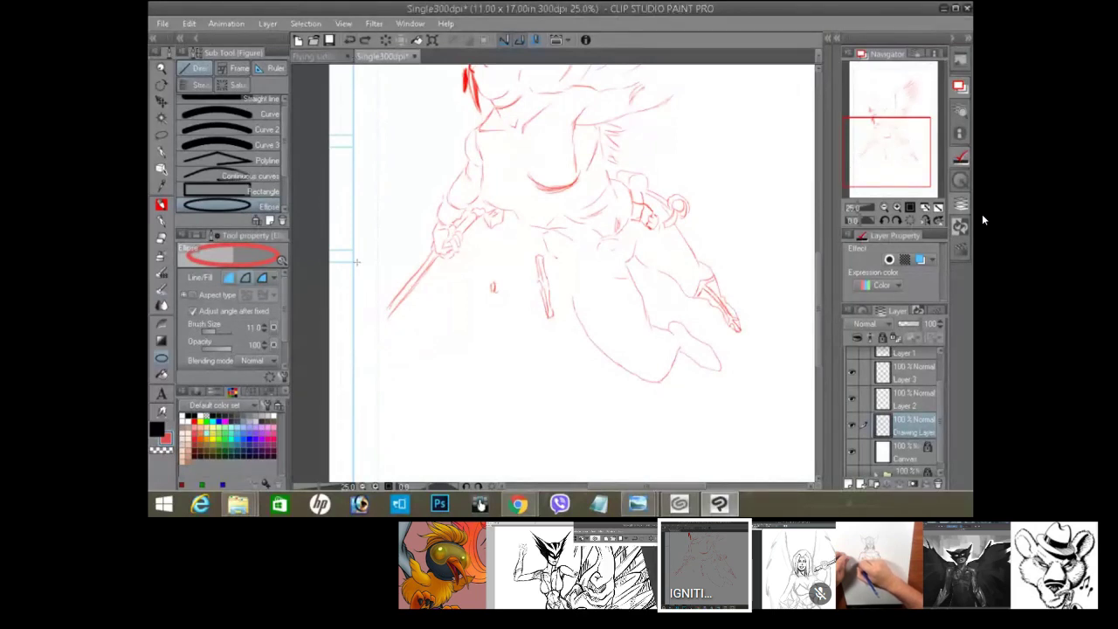
{"action": "left_click_drag", "start_coordinate": [357, 261], "coordinate": [434, 345]}
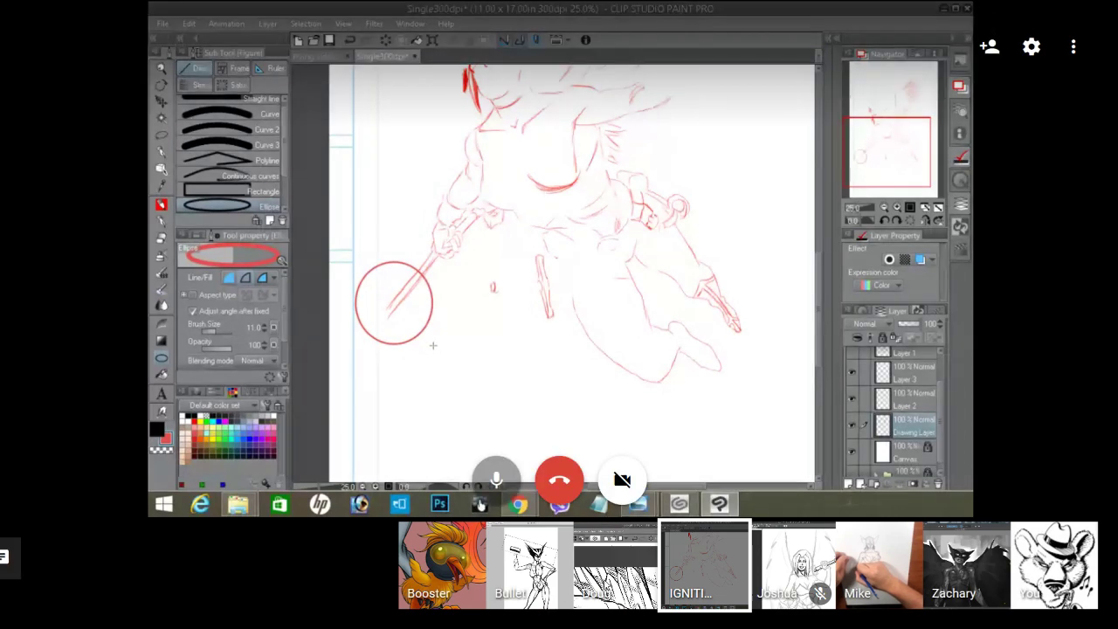
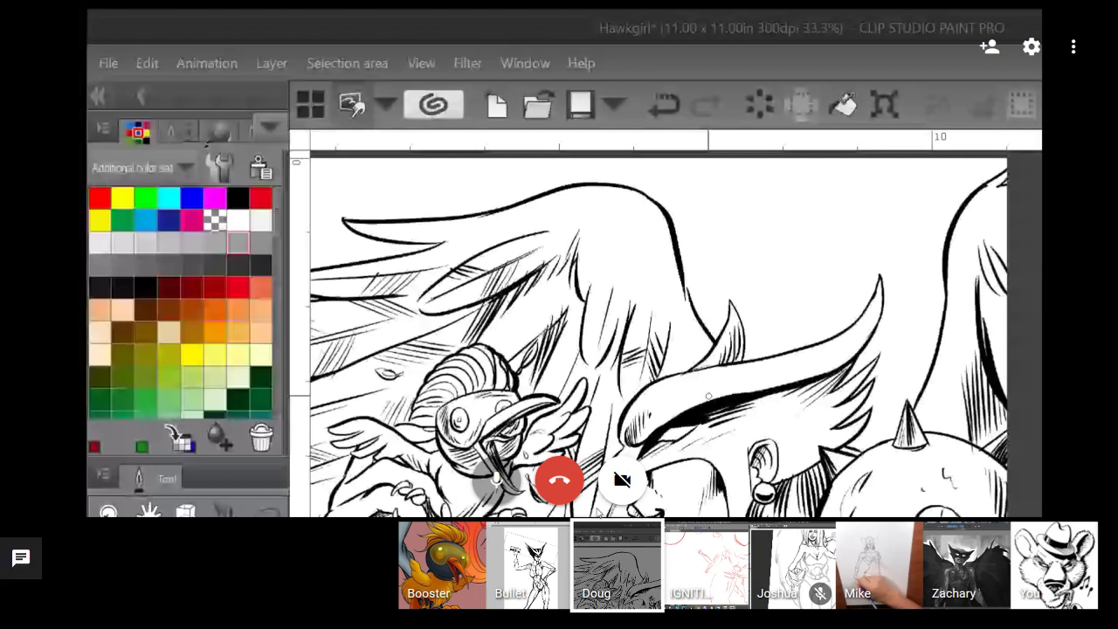
Step: Show the inked masked figure in Photoshop, followed by the dark winged painting in Krita and the pencil drawing on paper
{"action": "left_click", "coordinate": [515, 578]}
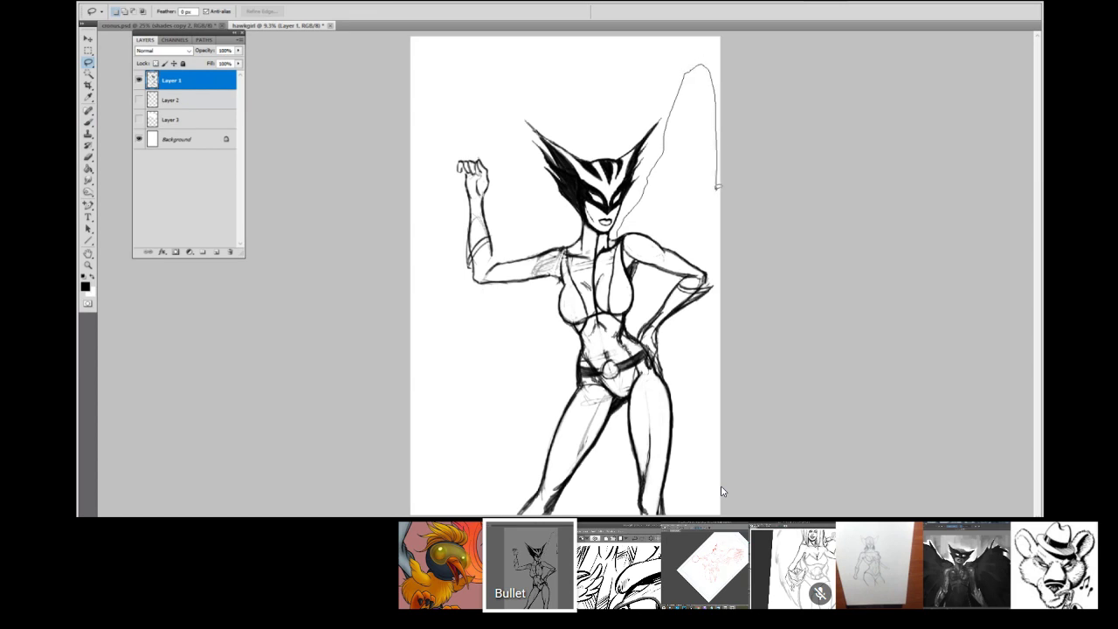
{"action": "mouse_move", "coordinate": [984, 537]}
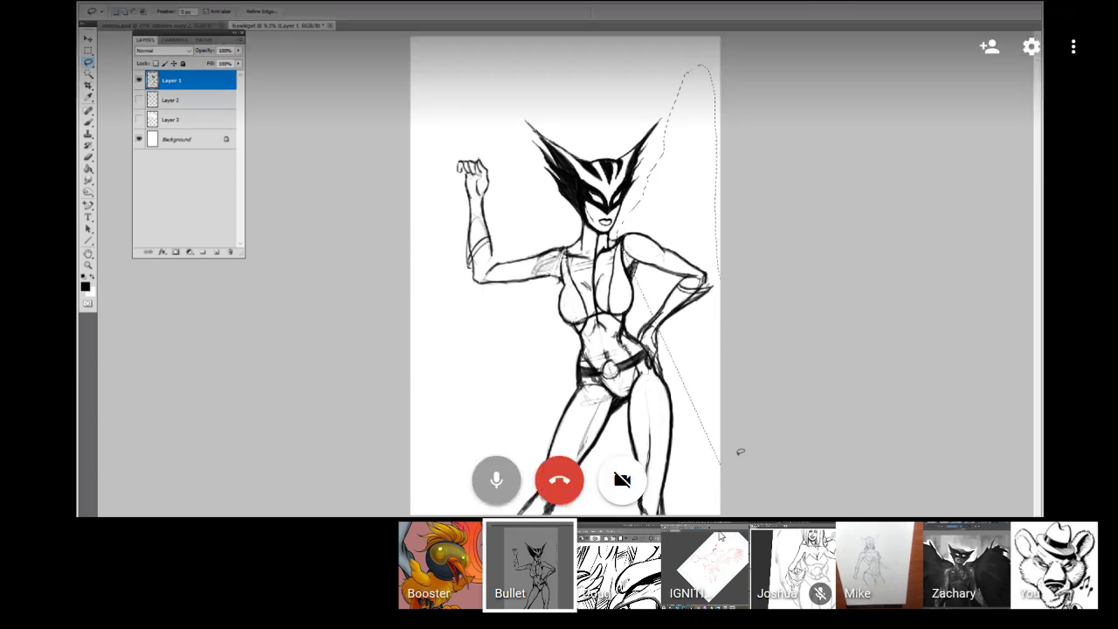
{"action": "left_click", "coordinate": [971, 584]}
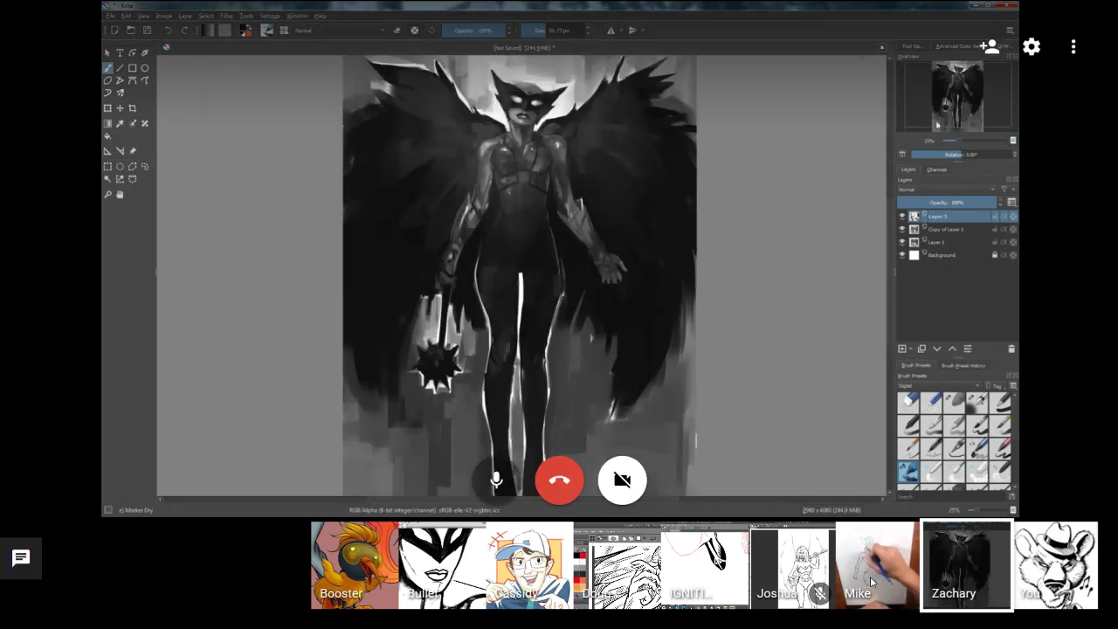
{"action": "left_click", "coordinate": [870, 576]}
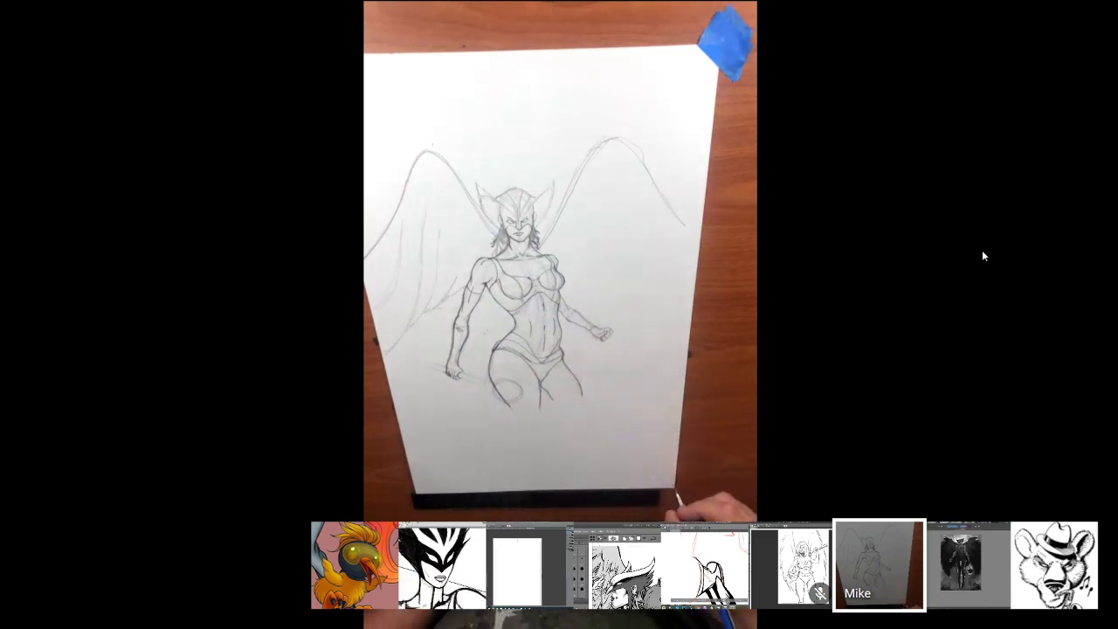
Step: Show the long-haired figure holding the mask in Clip Studio Paint and choose the PURE PAINT brush for shading it
{"action": "left_click", "coordinate": [816, 569]}
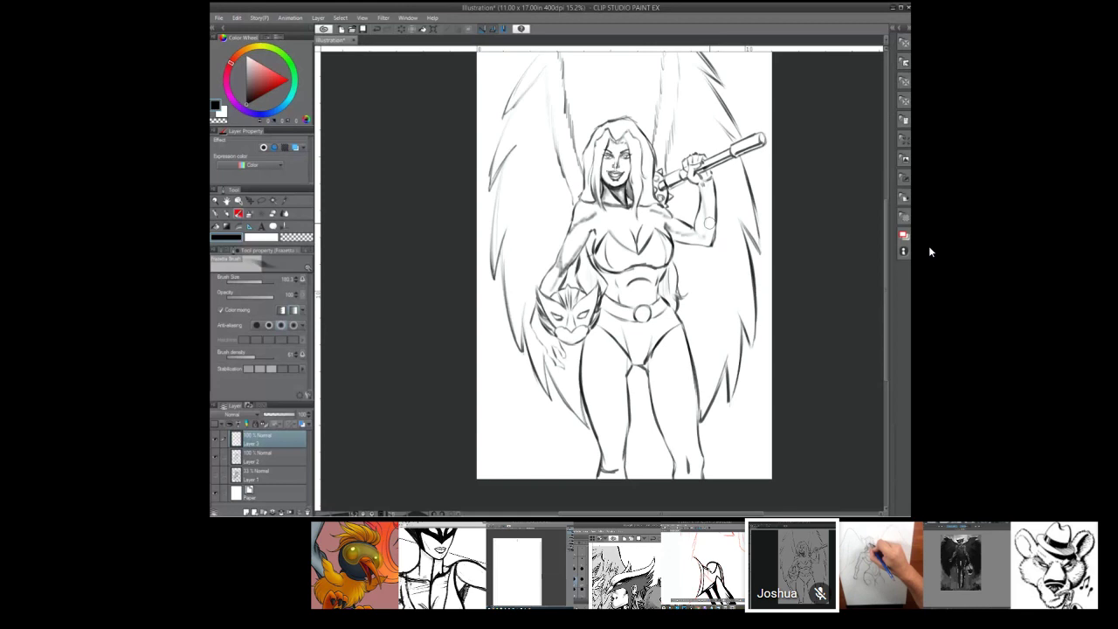
{"action": "left_click", "coordinate": [225, 252]}
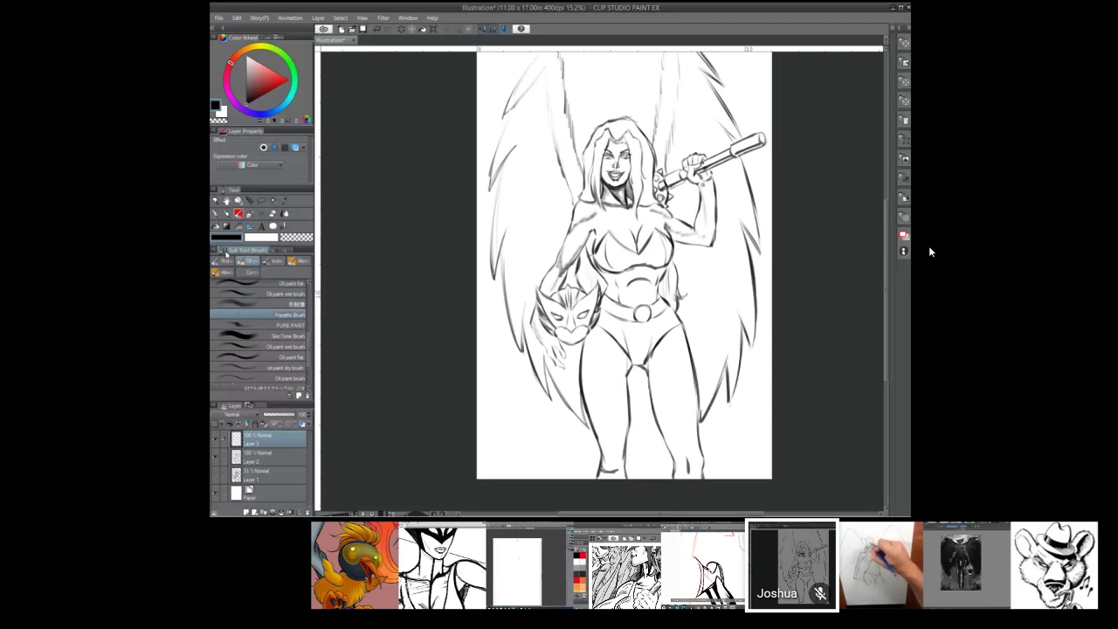
{"action": "left_click", "coordinate": [288, 325]}
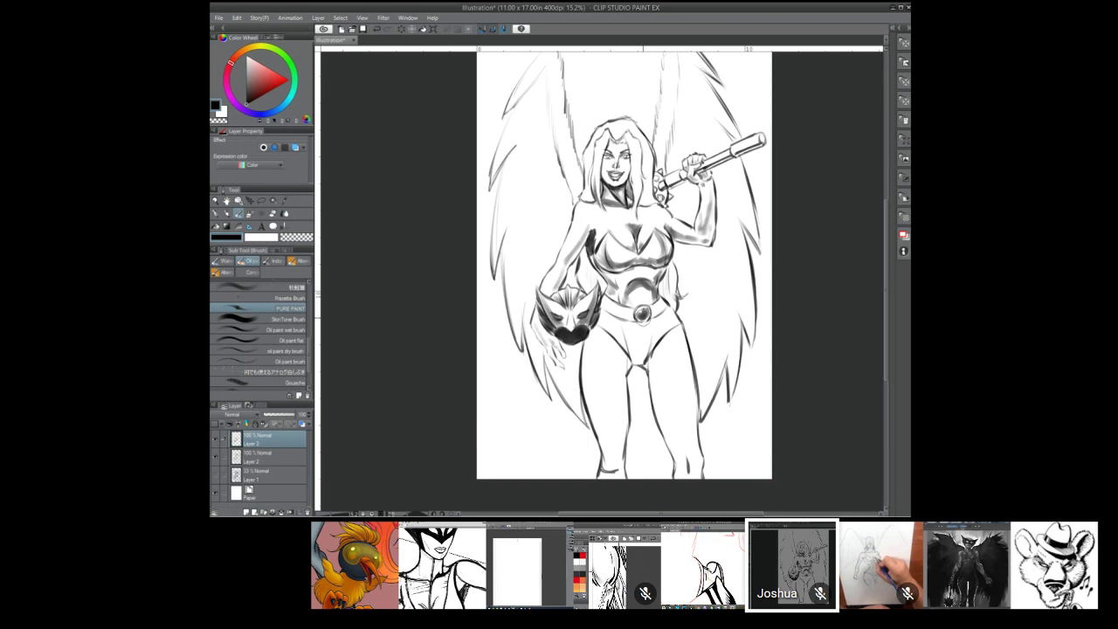
Step: Show the flying figure's Single300dpi page and extend the black line upward from the hatched knee crease above the inked boot
{"action": "mouse_move", "coordinate": [521, 576]}
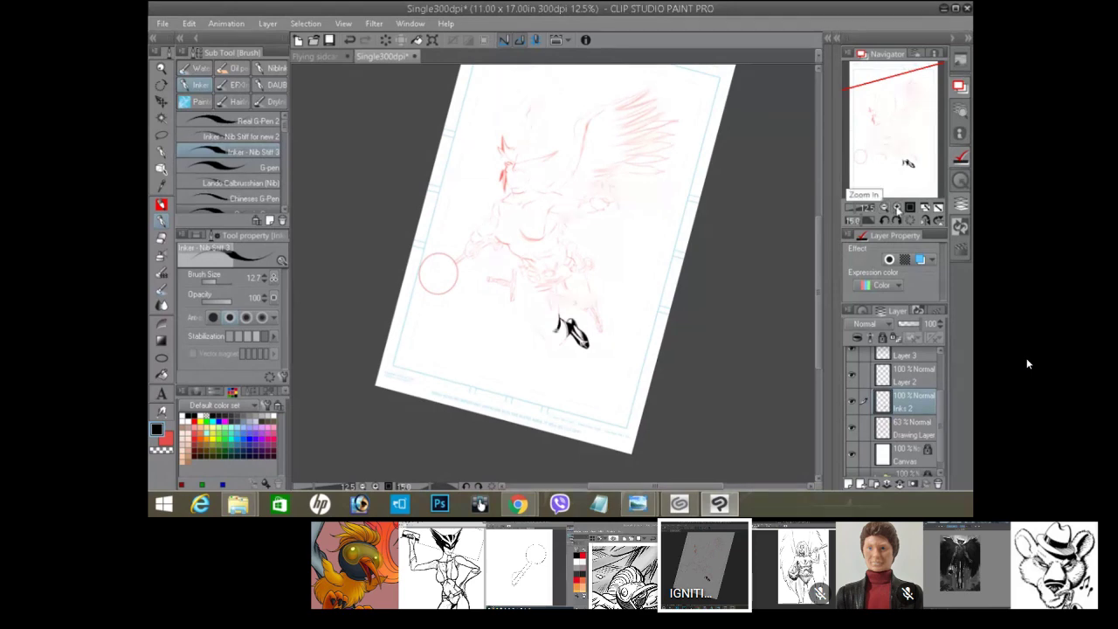
{"action": "left_click", "coordinate": [896, 209]}
{"action": "left_click", "coordinate": [896, 208]}
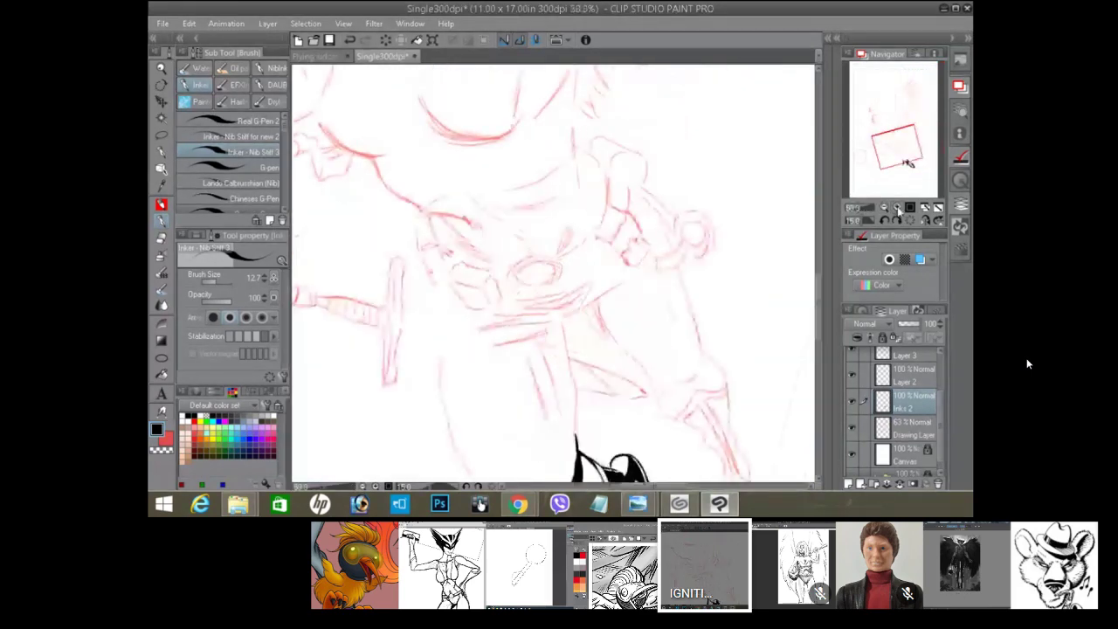
{"action": "key", "text": "ctrl+plus"}
{"action": "left_click_drag", "start_coordinate": [818, 320], "coordinate": [819, 358]}
{"action": "left_click", "coordinate": [897, 209]}
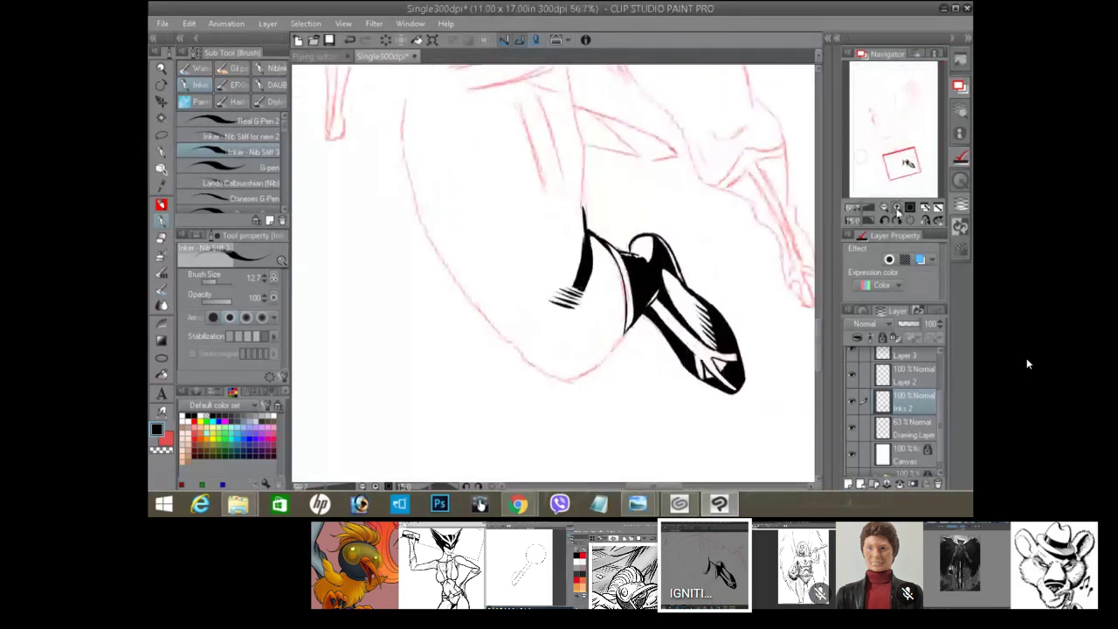
{"action": "left_click", "coordinate": [897, 209]}
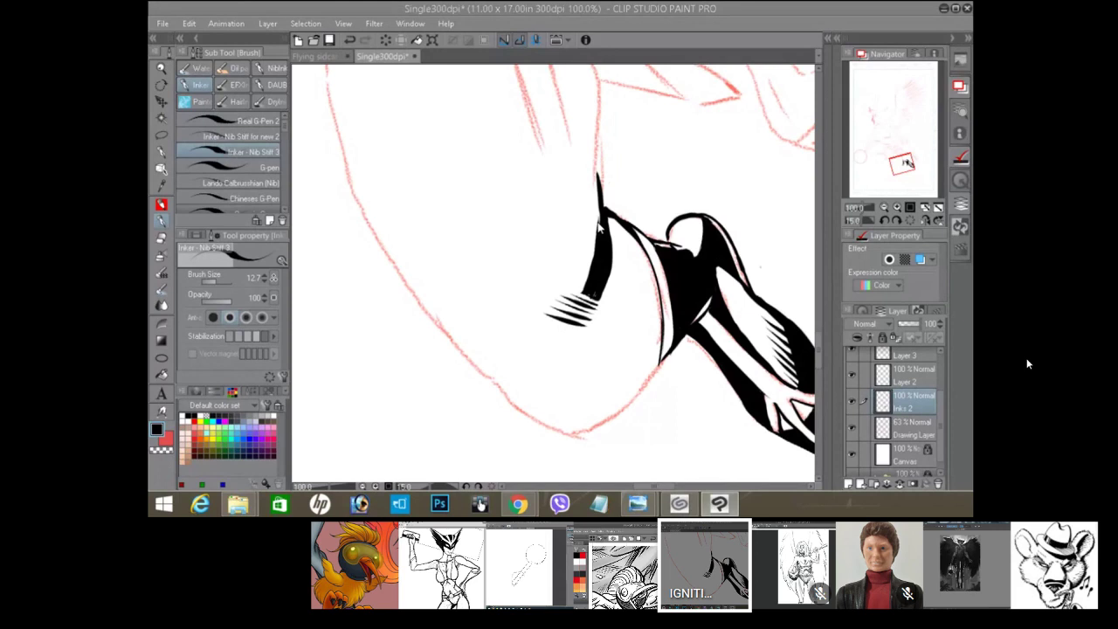
{"action": "left_click_drag", "start_coordinate": [601, 128], "coordinate": [603, 250]}
Step: Ink the back of the thigh over the red pencil line down into the knee crease, undoing and redoing the upper stroke
{"action": "mouse_move", "coordinate": [819, 363]}
{"action": "left_mouse_down"}
{"action": "mouse_move", "coordinate": [819, 563]}
{"action": "mouse_move", "coordinate": [819, 476]}
{"action": "left_mouse_up"}
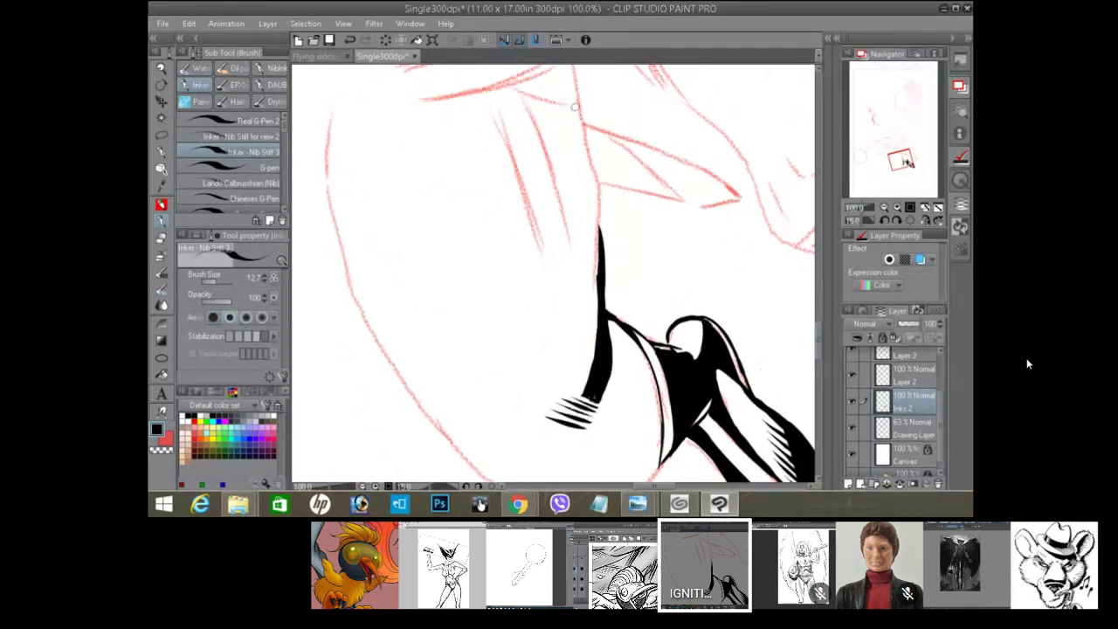
{"action": "left_click_drag", "start_coordinate": [574, 108], "coordinate": [601, 244]}
{"action": "mouse_move", "coordinate": [599, 182]}
{"action": "left_mouse_down"}
{"action": "mouse_move", "coordinate": [600, 276]}
{"action": "mouse_move", "coordinate": [587, 108]}
{"action": "left_mouse_up"}
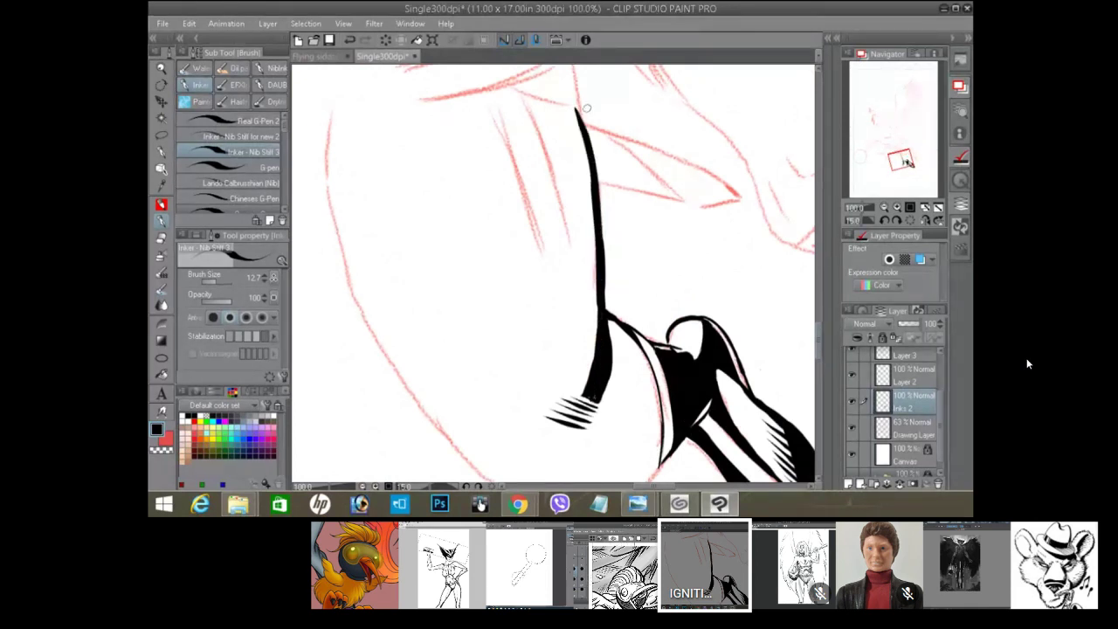
{"action": "left_click_drag", "start_coordinate": [601, 267], "coordinate": [579, 78]}
{"action": "key", "text": "ctrl+z"}
{"action": "left_click_drag", "start_coordinate": [584, 145], "coordinate": [577, 78]}
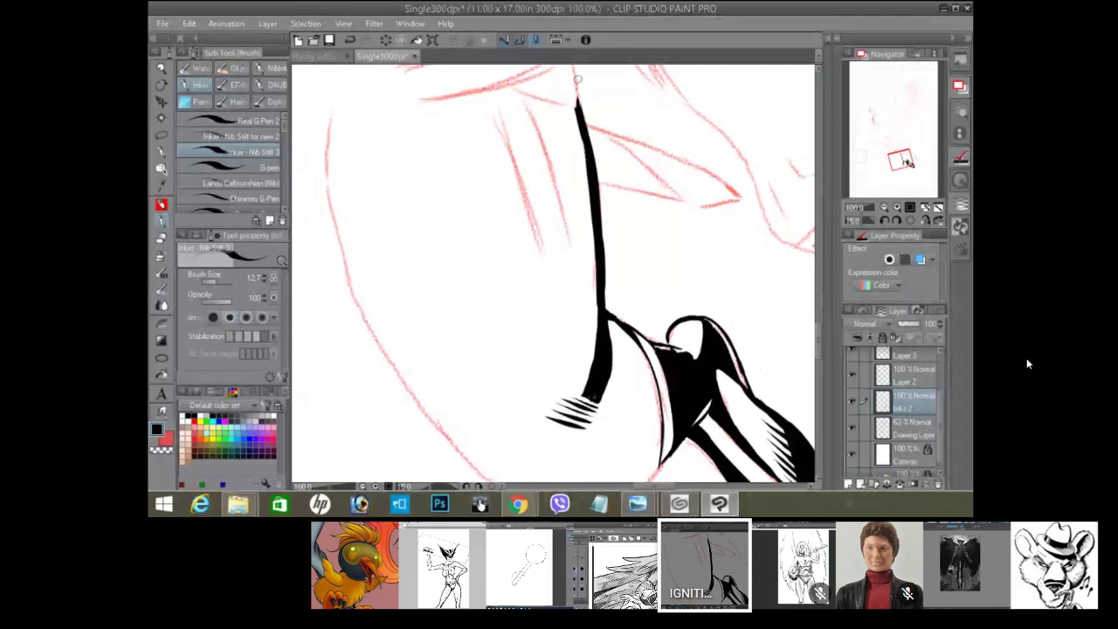
Step: Thicken the black line through the knee crease down to the hatching
{"action": "left_click_drag", "start_coordinate": [602, 273], "coordinate": [610, 358]}
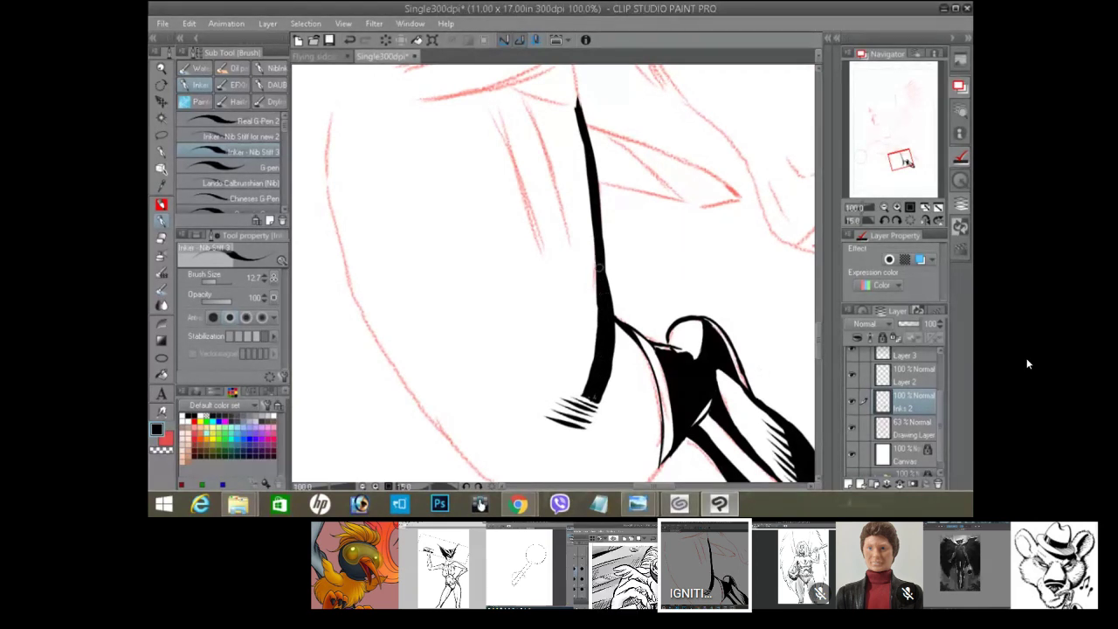
{"action": "mouse_move", "coordinate": [611, 288]}
{"action": "left_mouse_down"}
{"action": "mouse_move", "coordinate": [597, 395]}
{"action": "mouse_move", "coordinate": [601, 262]}
{"action": "mouse_move", "coordinate": [600, 361]}
{"action": "mouse_move", "coordinate": [603, 302]}
{"action": "mouse_move", "coordinate": [582, 388]}
{"action": "left_mouse_up"}
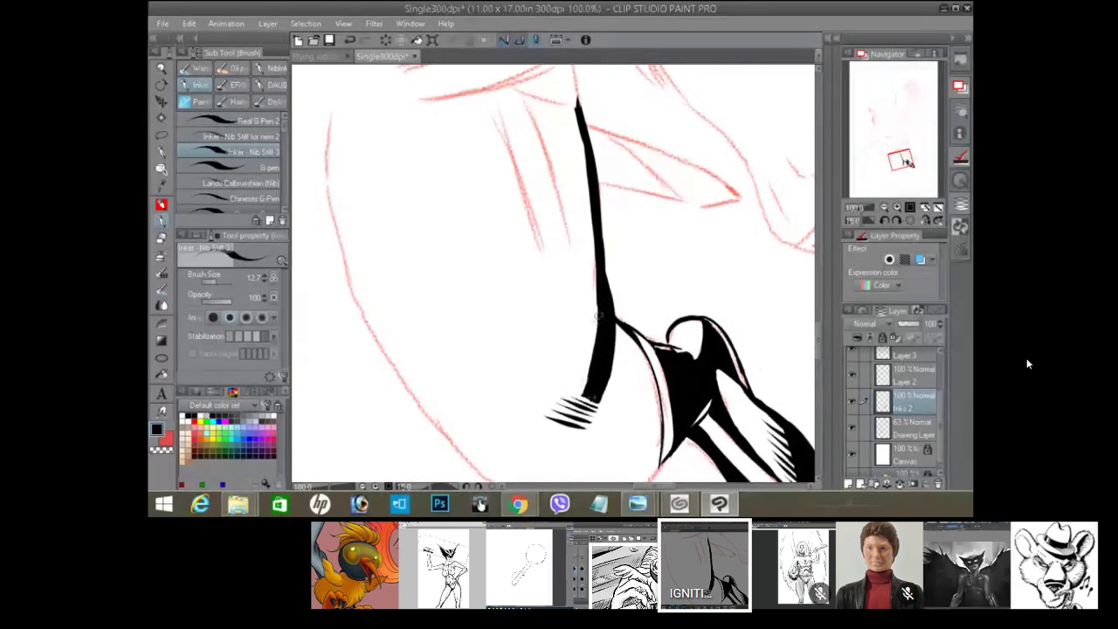
{"action": "mouse_move", "coordinate": [603, 311]}
{"action": "left_mouse_down"}
{"action": "mouse_move", "coordinate": [577, 396]}
{"action": "mouse_move", "coordinate": [596, 389]}
{"action": "left_mouse_up"}
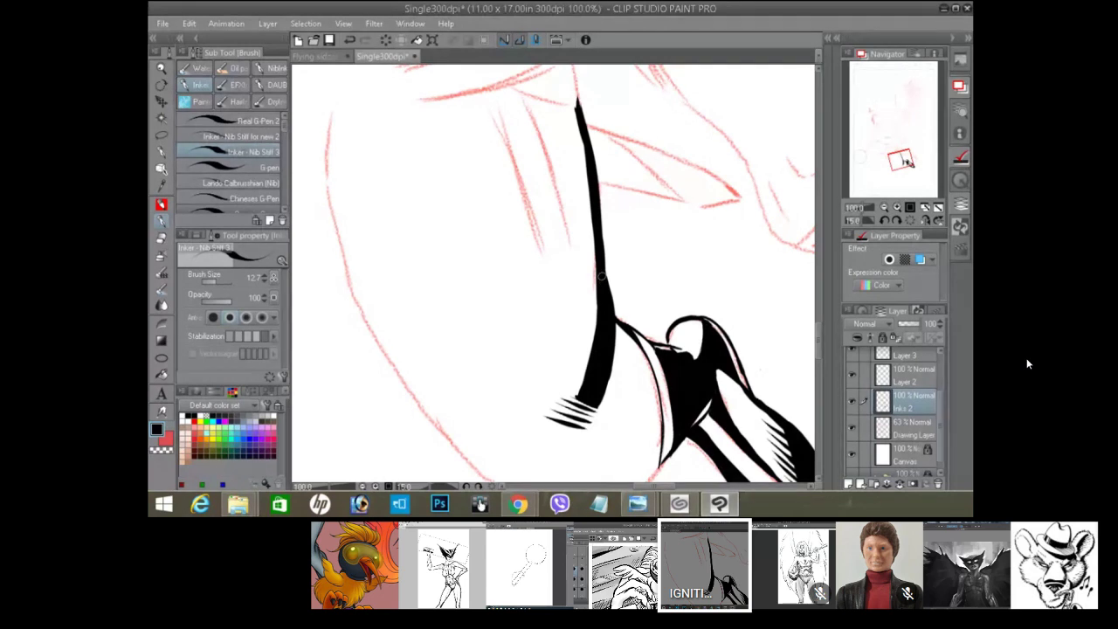
Step: Extend the inked back-of-thigh contour up to the red belt lines and build up its thickness
{"action": "mouse_move", "coordinate": [821, 350]}
{"action": "left_mouse_down"}
{"action": "mouse_move", "coordinate": [821, 332]}
{"action": "mouse_move", "coordinate": [821, 343]}
{"action": "left_mouse_up"}
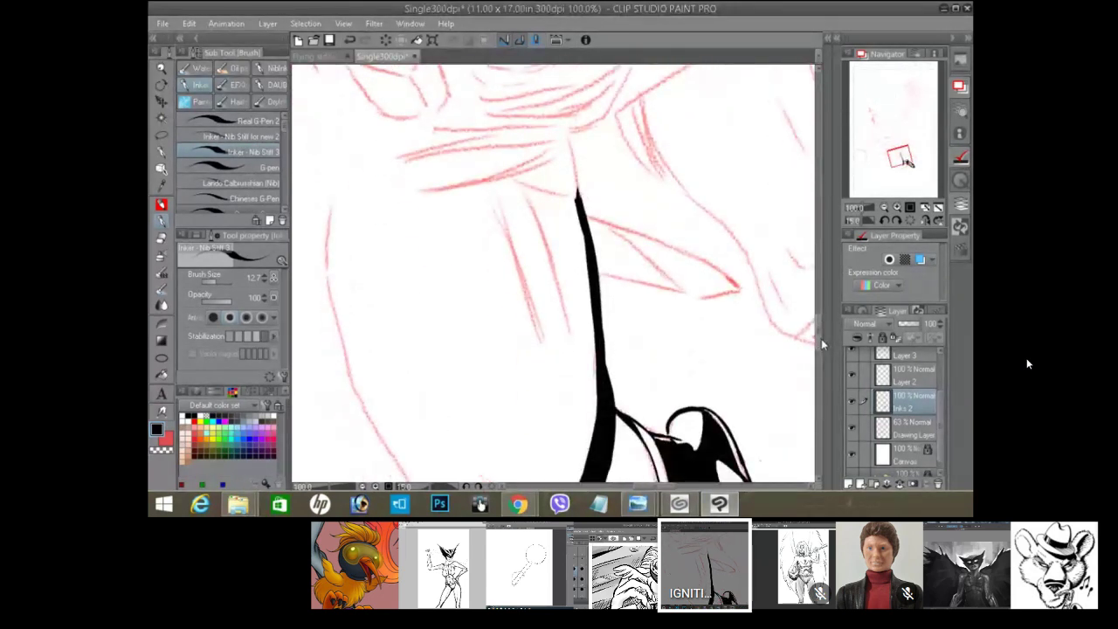
{"action": "left_click_drag", "start_coordinate": [566, 131], "coordinate": [585, 251]}
{"action": "left_click_drag", "start_coordinate": [566, 138], "coordinate": [596, 386]}
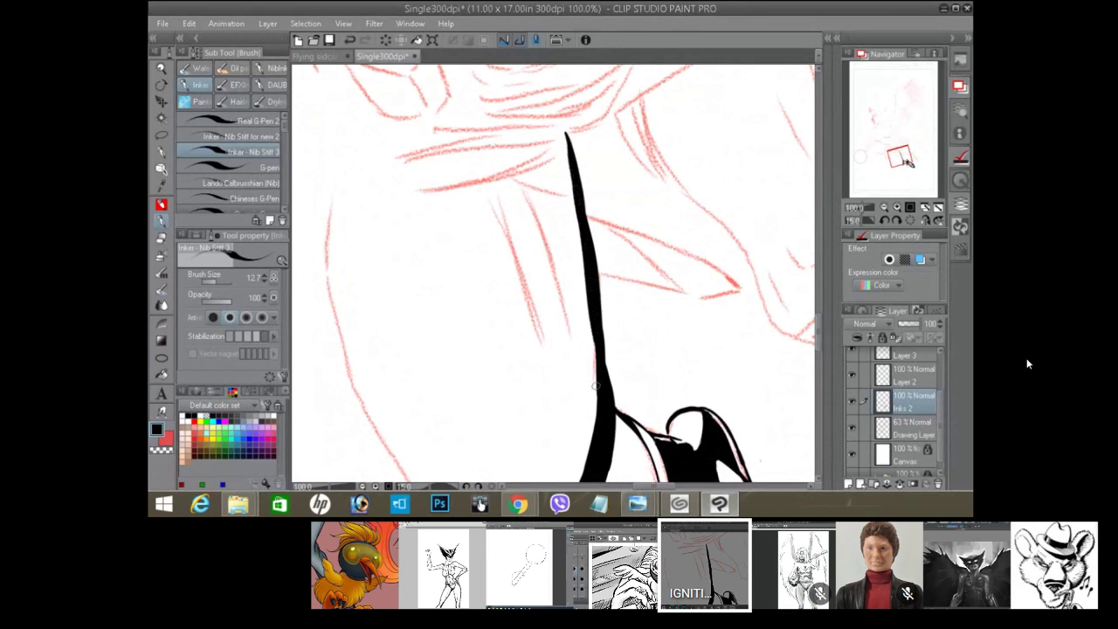
{"action": "left_click_drag", "start_coordinate": [595, 345], "coordinate": [601, 399]}
{"action": "left_click_drag", "start_coordinate": [566, 132], "coordinate": [593, 266]}
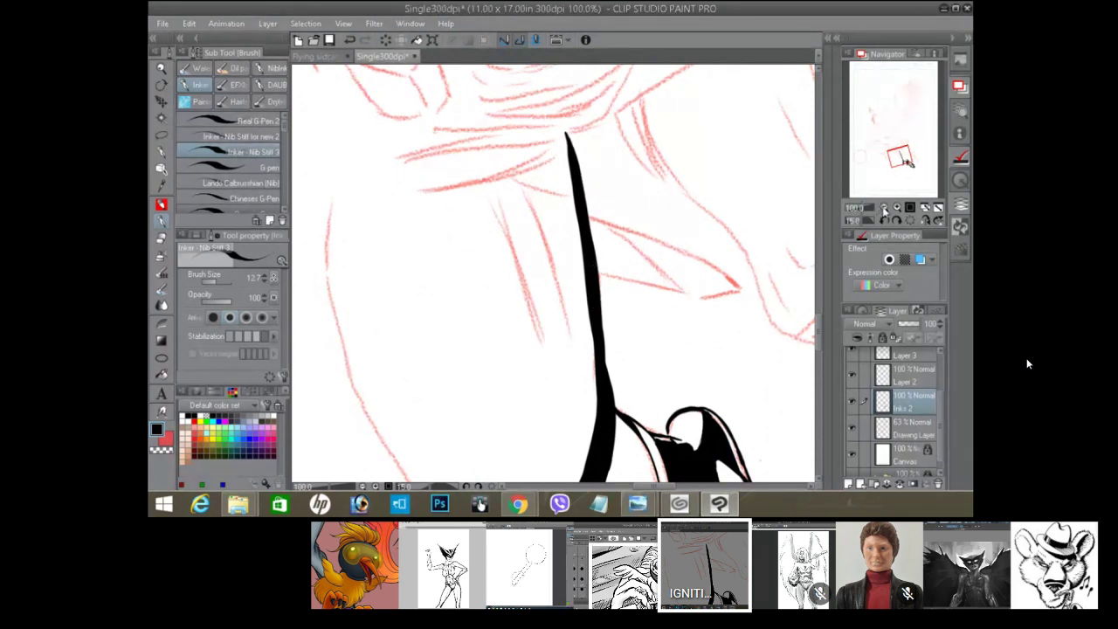
Step: Lasso the inked thigh contour above the knee crease, delete it and clear the selection
{"action": "left_click", "coordinate": [884, 208]}
{"action": "left_click", "coordinate": [884, 208]}
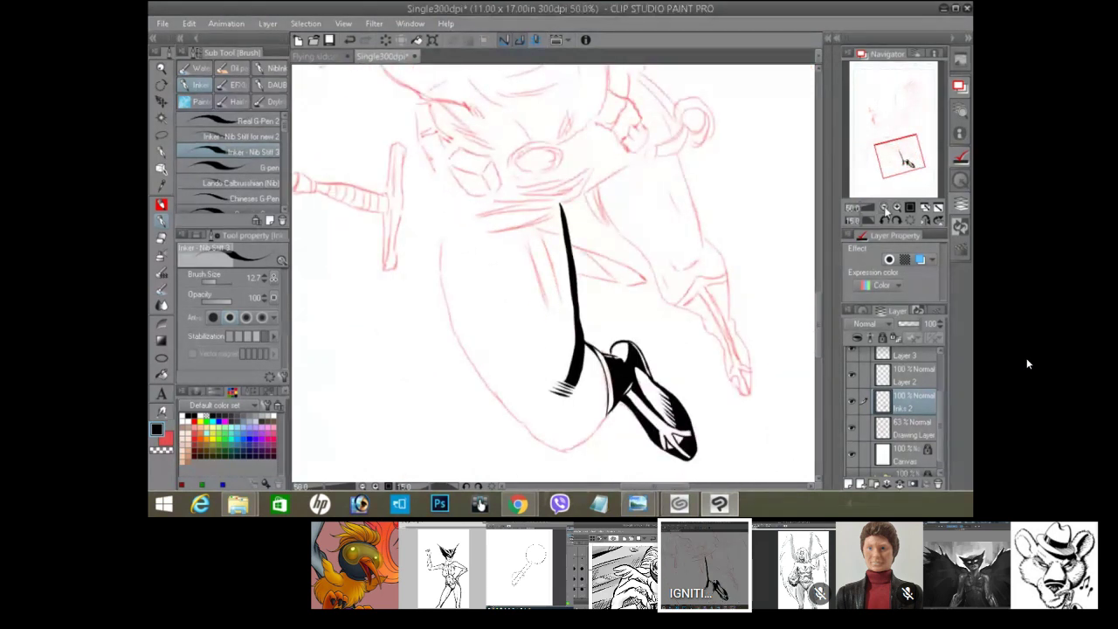
{"action": "key", "text": "e"}
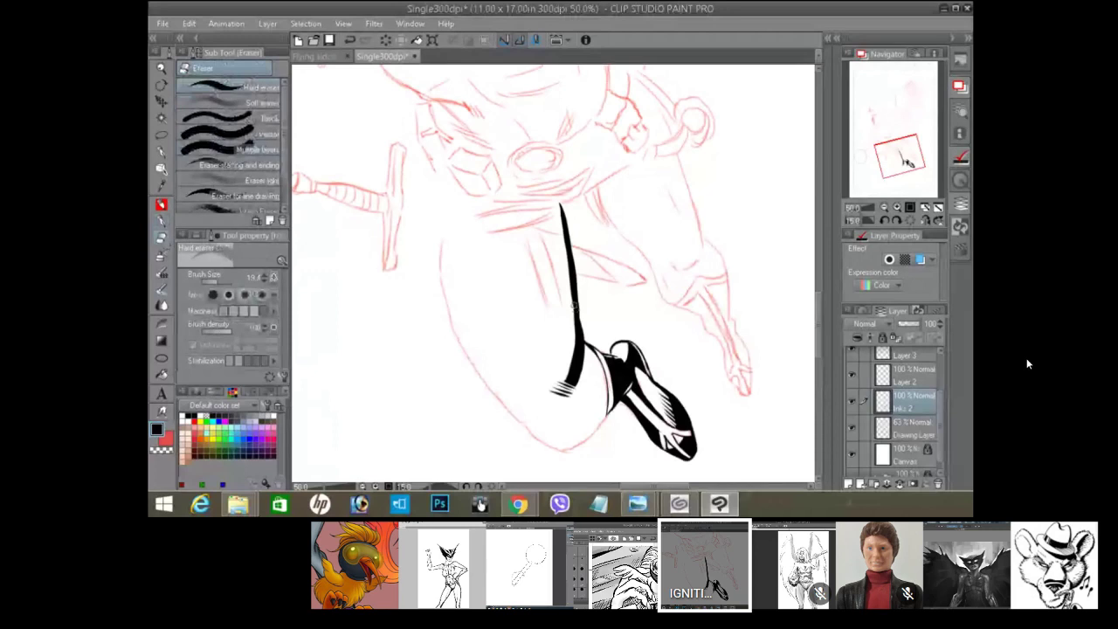
{"action": "key", "text": "m"}
{"action": "mouse_move", "coordinate": [566, 186]}
{"action": "left_mouse_down"}
{"action": "mouse_move", "coordinate": [596, 297]}
{"action": "mouse_move", "coordinate": [583, 322]}
{"action": "mouse_move", "coordinate": [529, 179]}
{"action": "mouse_move", "coordinate": [564, 181]}
{"action": "left_mouse_up"}
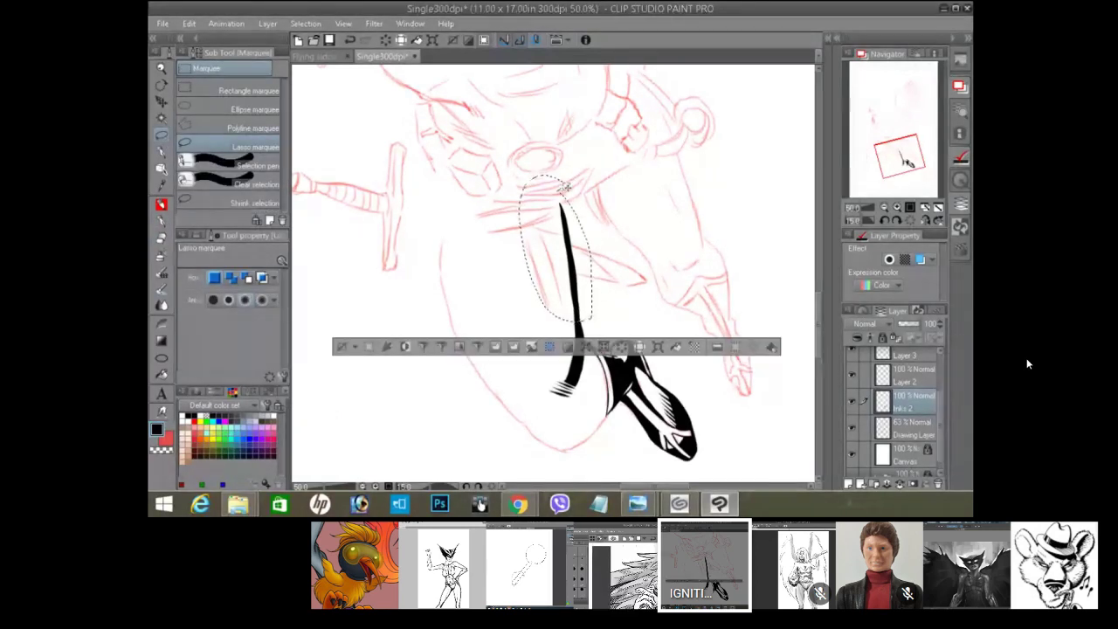
{"action": "key", "text": "Delete"}
{"action": "left_click", "coordinate": [345, 345]}
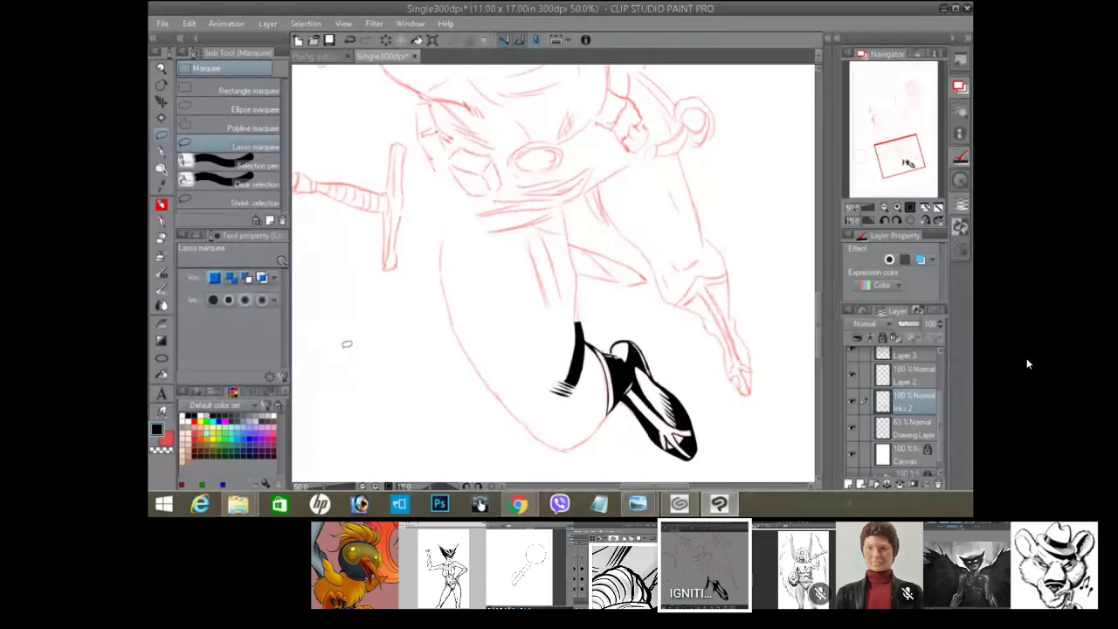
Step: Re-ink the back-of-thigh contour with the Inker - Nib Stiff 3 brush from the belt lines down to the knee crease
{"action": "left_click", "coordinate": [164, 224]}
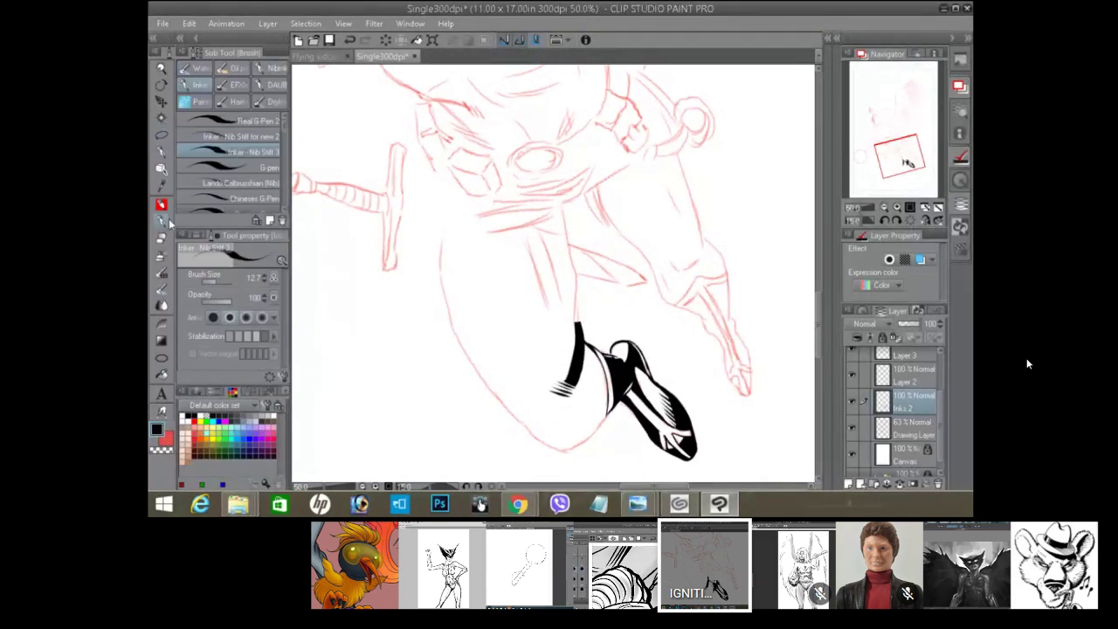
{"action": "left_click_drag", "start_coordinate": [561, 203], "coordinate": [576, 334]}
{"action": "left_click_drag", "start_coordinate": [574, 276], "coordinate": [578, 323]}
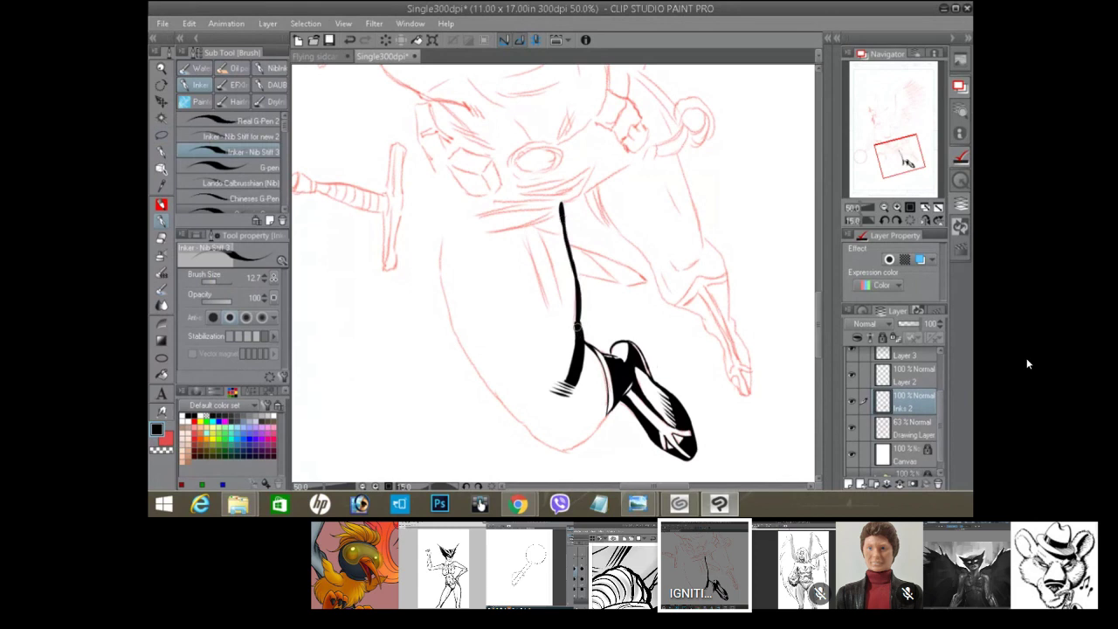
{"action": "left_click_drag", "start_coordinate": [564, 219], "coordinate": [578, 325]}
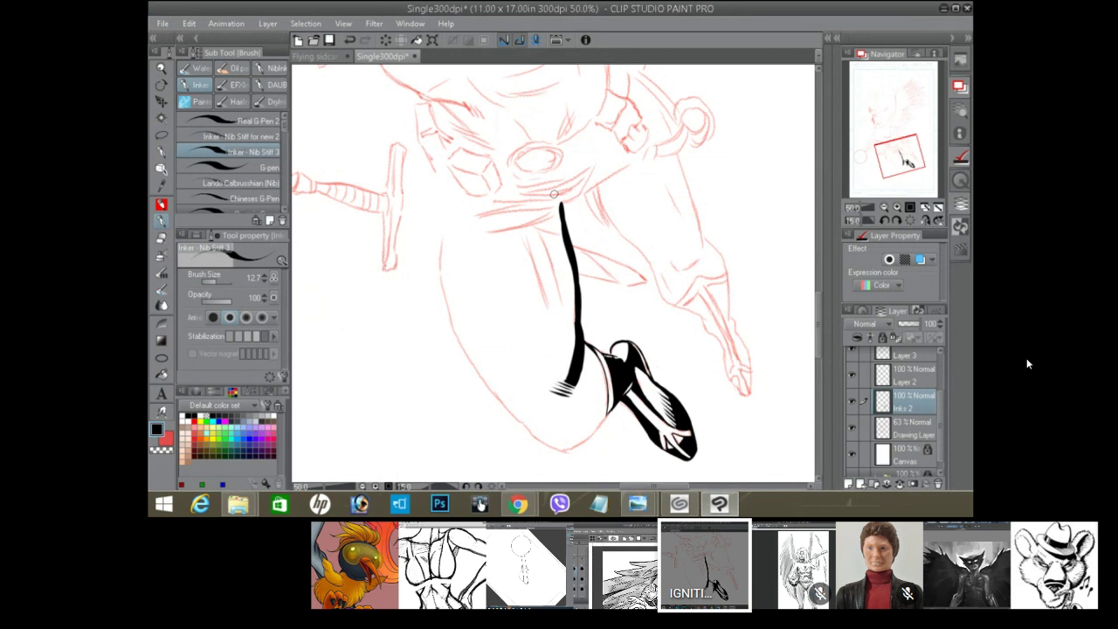
Step: Ink the pointed cloth piece hanging from the belt behind the thigh in solid black with the Inker - Nib Stiff 3 brush
{"action": "left_click", "coordinate": [896, 219]}
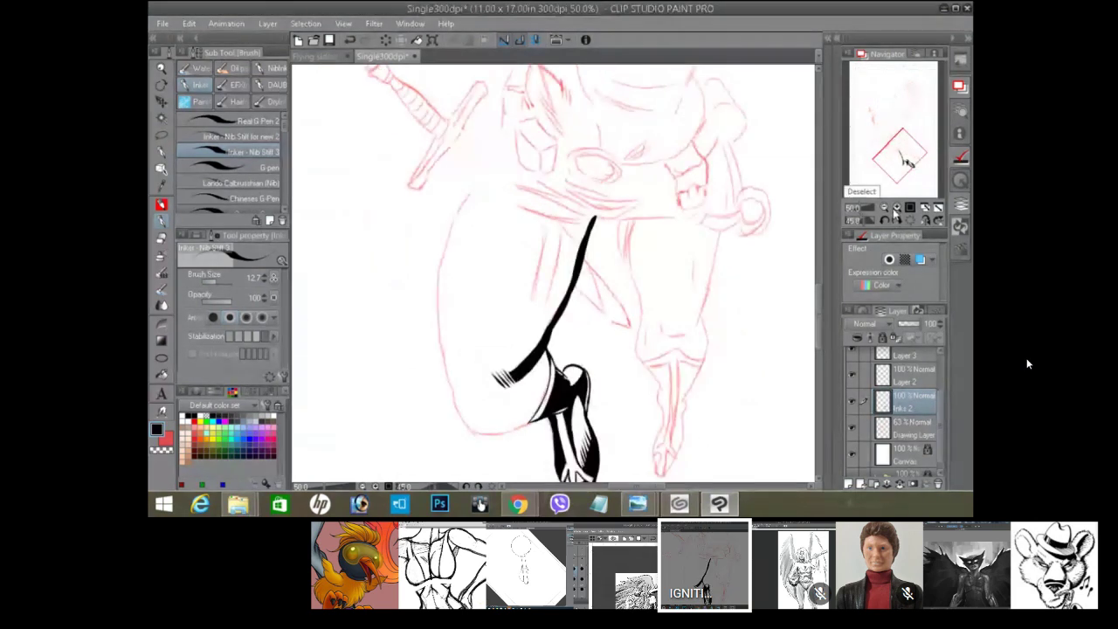
{"action": "left_click", "coordinate": [896, 208]}
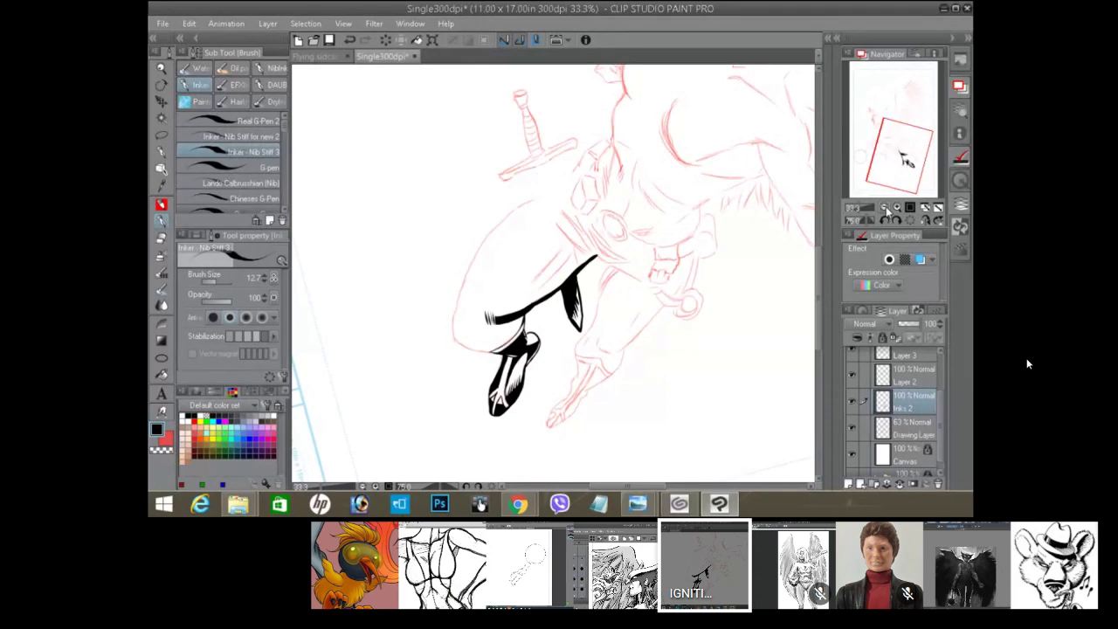
{"action": "mouse_move", "coordinate": [841, 490]}
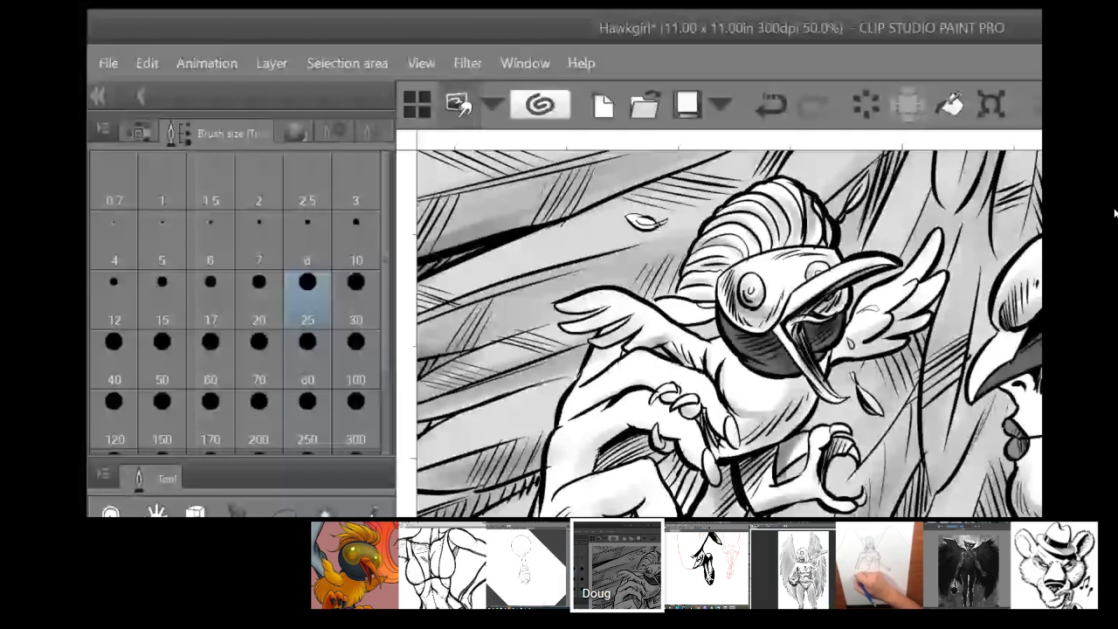
Step: Set the brush size to 20 for the small bird creature held in the hand, undoing and redoing the last stroke
{"action": "key", "text": "ctrl+plus"}
{"action": "key", "text": "ctrl+plus"}
{"action": "key", "text": "ctrl+plus"}
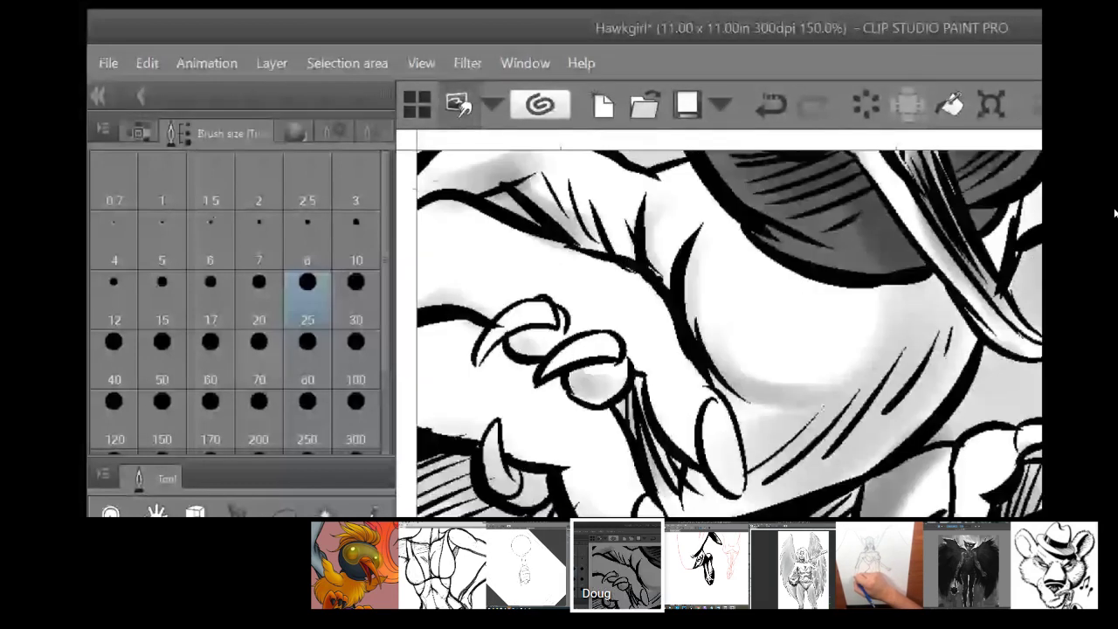
{"action": "key", "text": "bracketleft"}
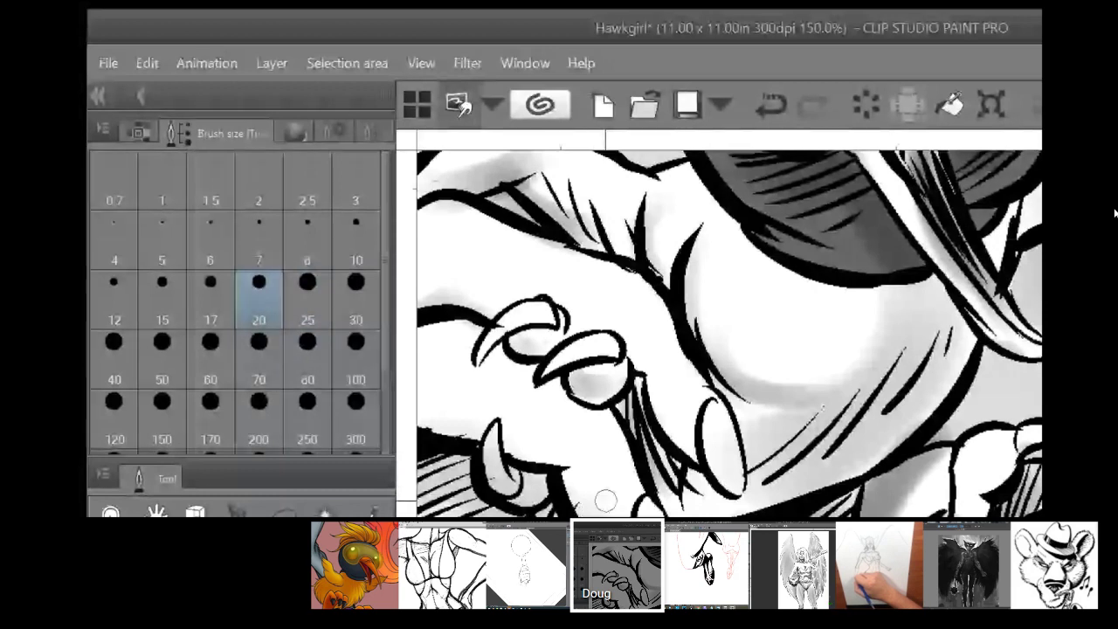
{"action": "key", "text": "ctrl+z"}
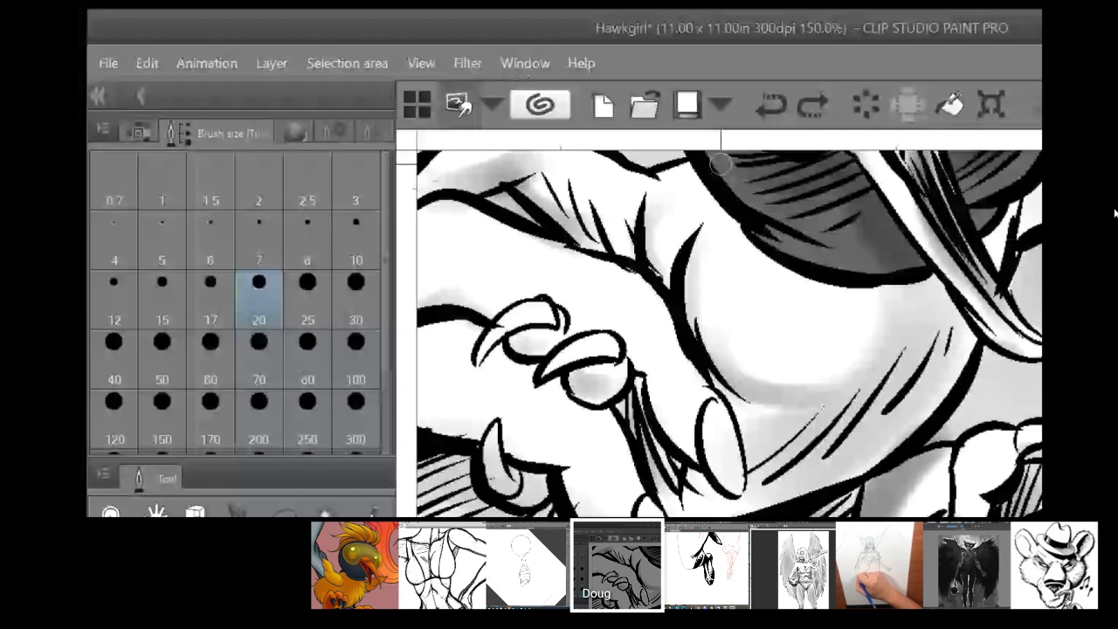
{"action": "key", "text": "ctrl+y"}
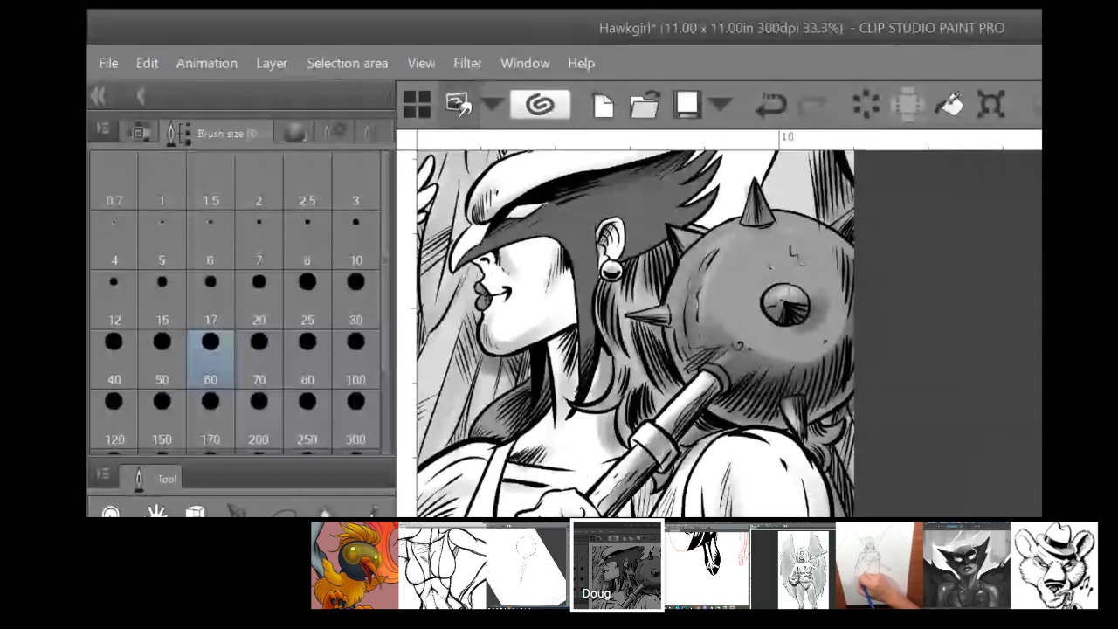
Step: Set the brush size to 150 for shading the shoulder beneath the mace
{"action": "left_click", "coordinate": [209, 415]}
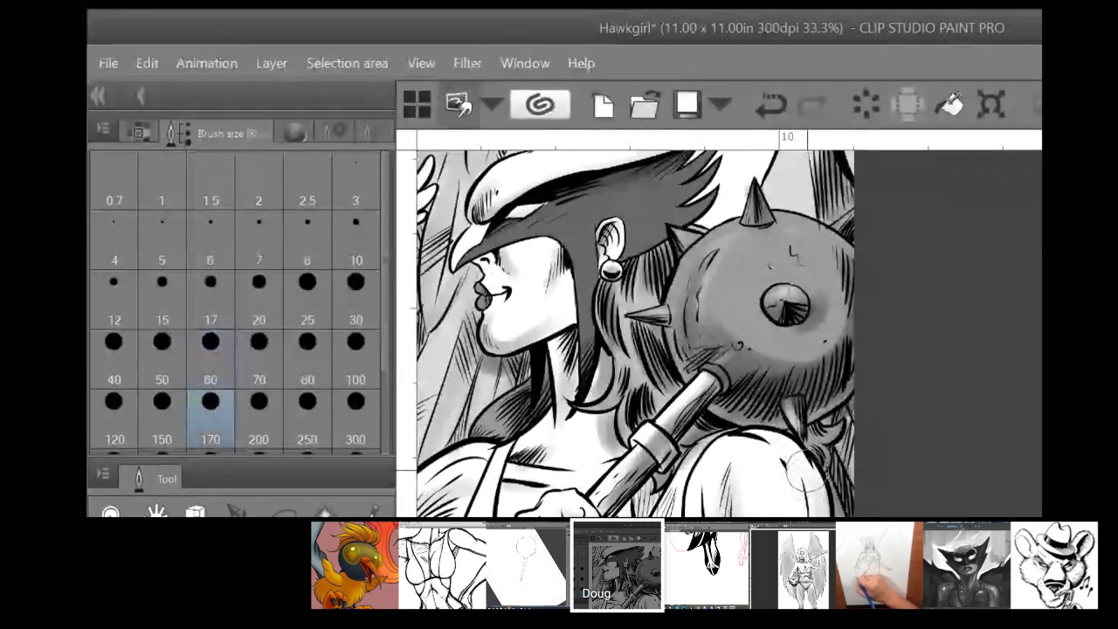
{"action": "key", "text": "bracketleft"}
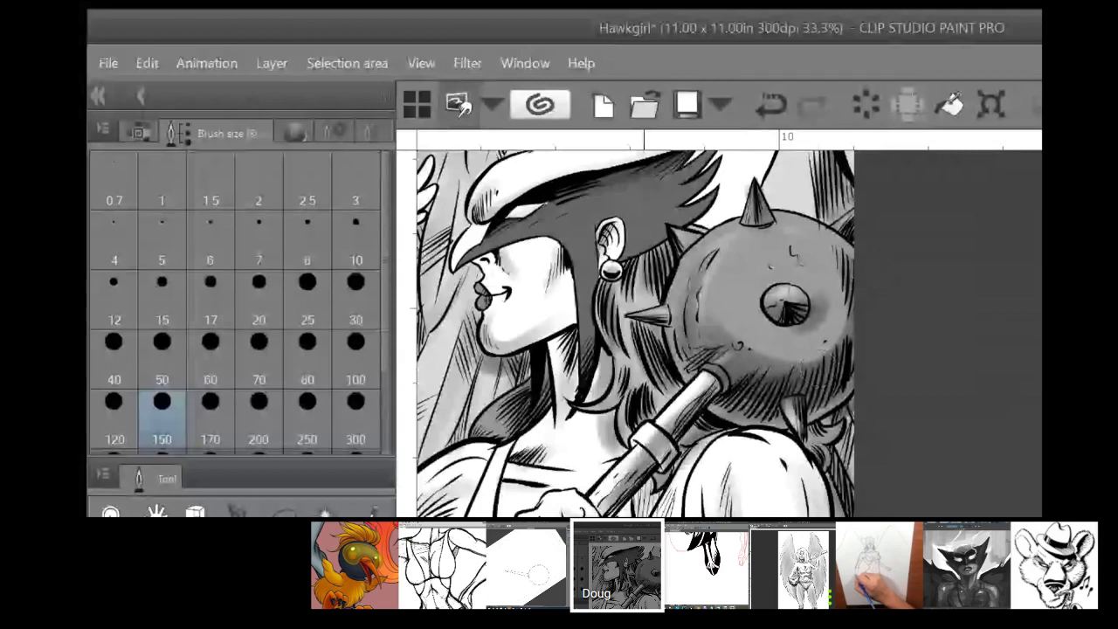
{"action": "key", "text": "ctrl+minus"}
{"action": "key", "text": "ctrl+minus"}
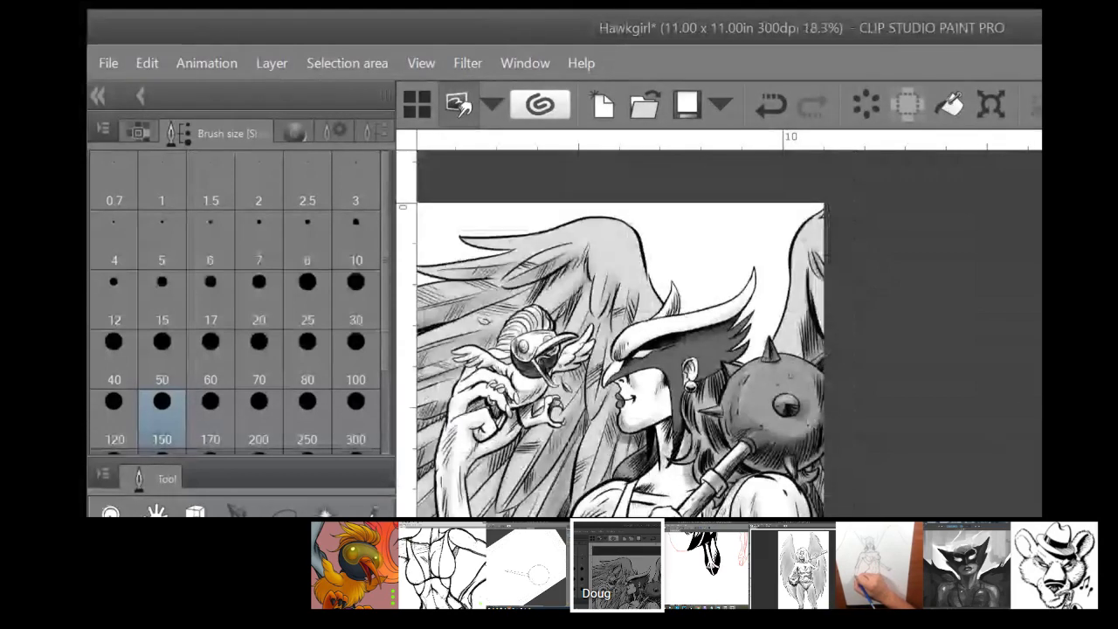
Step: Pick black from the Additional color set and shade the mace handle with a size 30 brush
{"action": "left_click", "coordinate": [138, 131]}
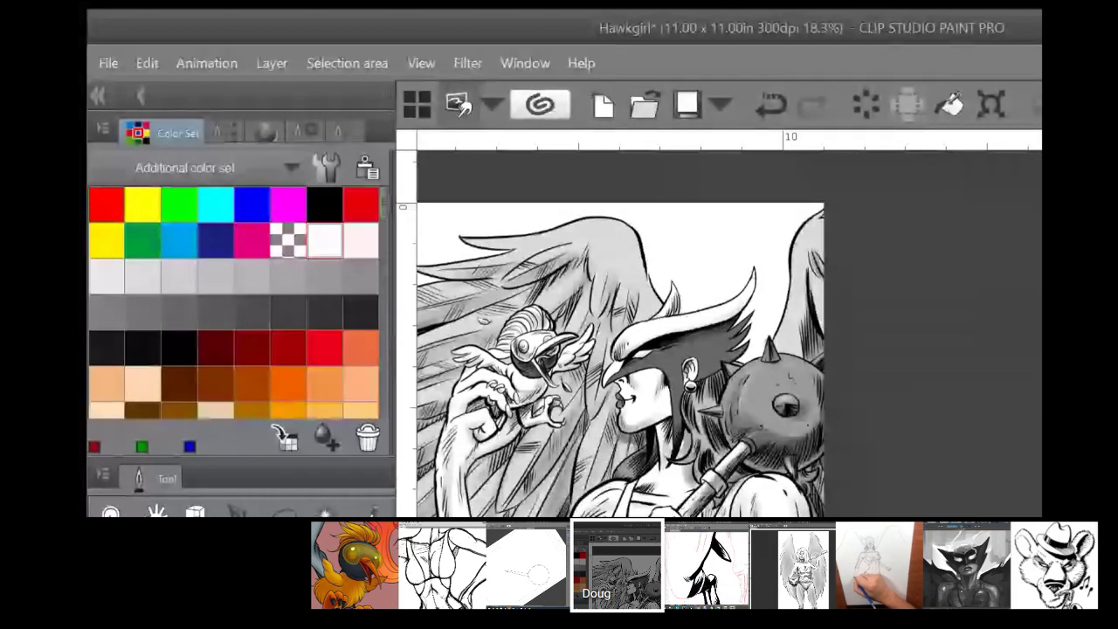
{"action": "left_click", "coordinate": [323, 203]}
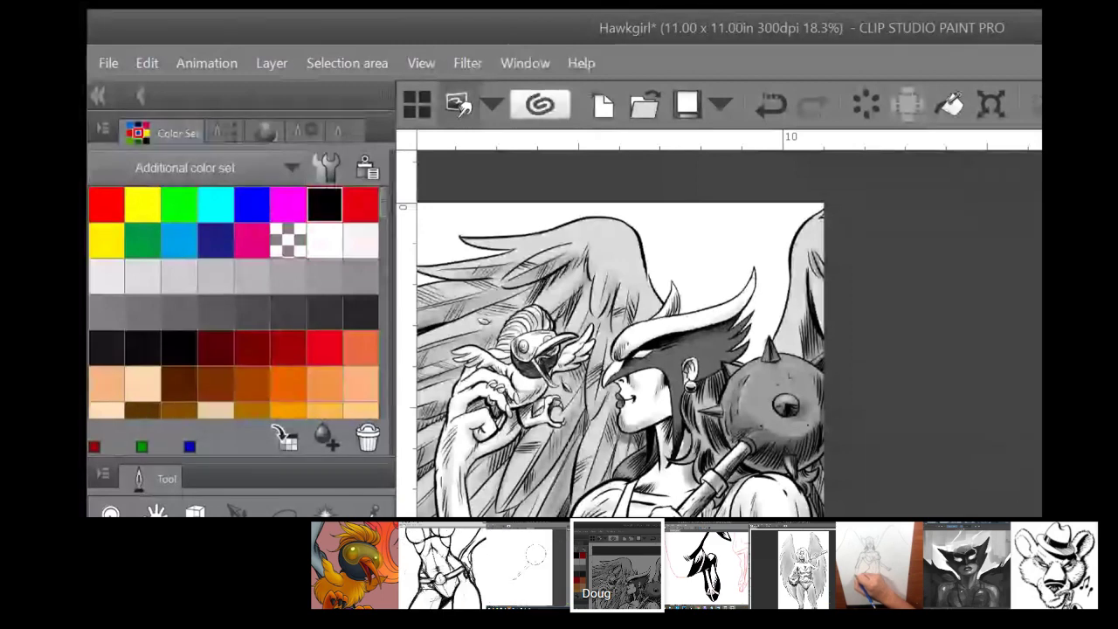
{"action": "key", "text": "ctrl+plus"}
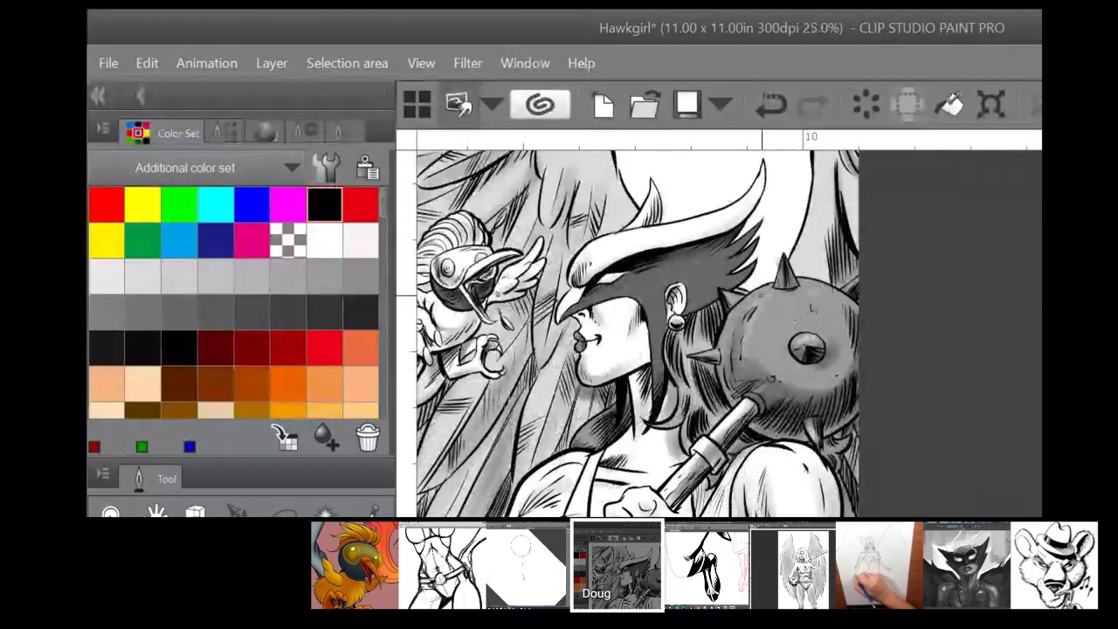
{"action": "key", "text": "ctrl+plus"}
{"action": "key", "text": "ctrl+plus"}
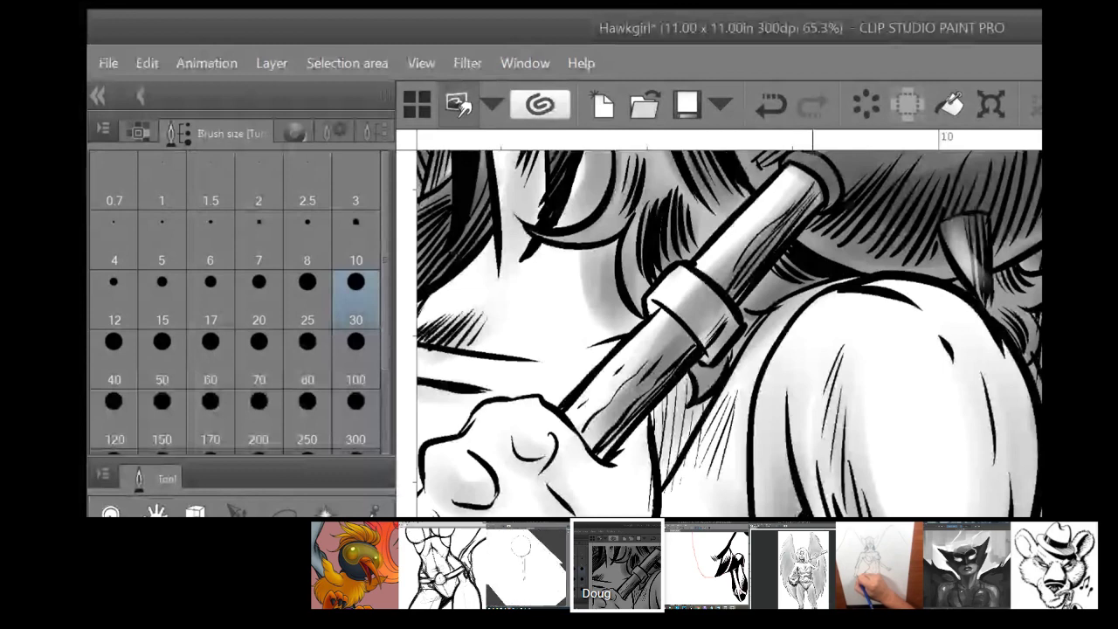
Step: Shade the shoulder and upper arm below the mace with the size 30 brush
{"action": "key", "text": "ctrl+0"}
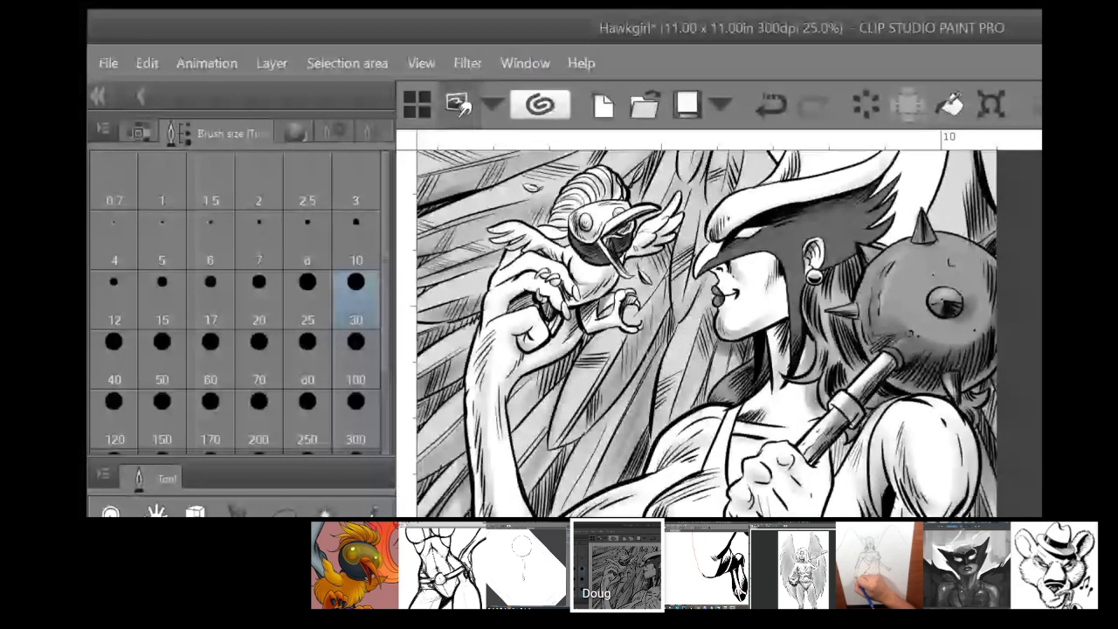
{"action": "key", "text": "ctrl+plus"}
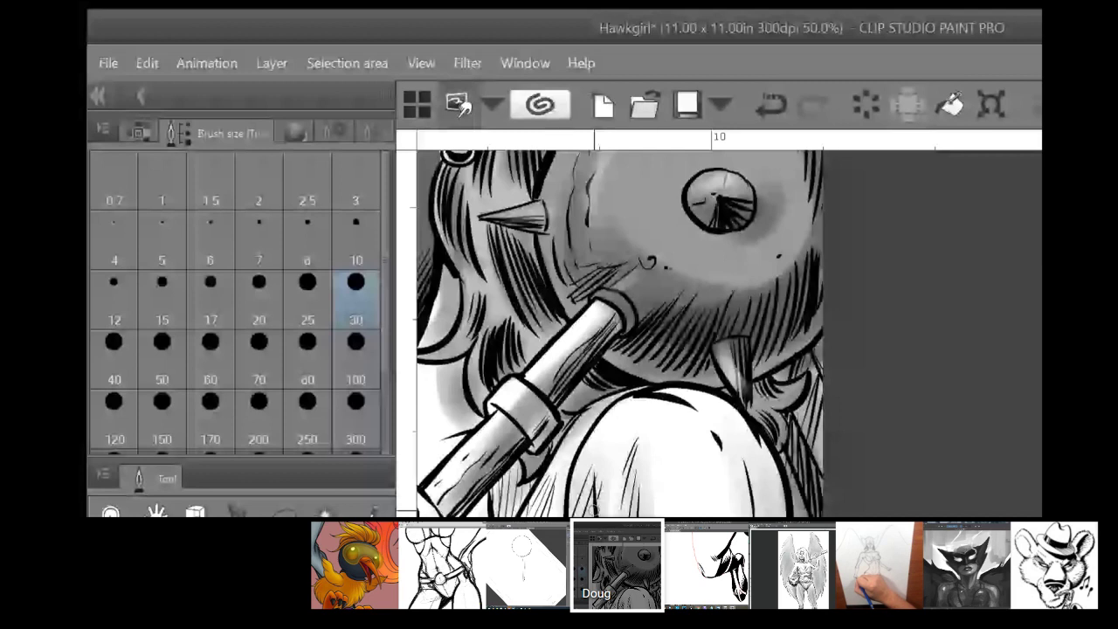
{"action": "scroll", "coordinate": [690, 332], "scroll_direction": "down", "scroll_amount": 3}
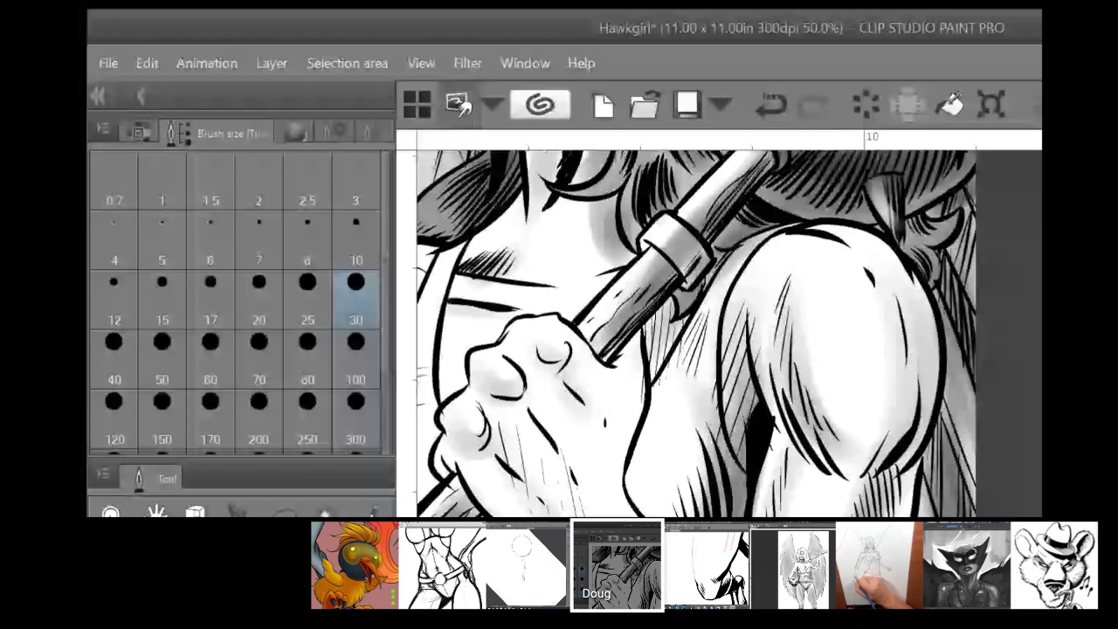
{"action": "key", "text": "ctrl+minus"}
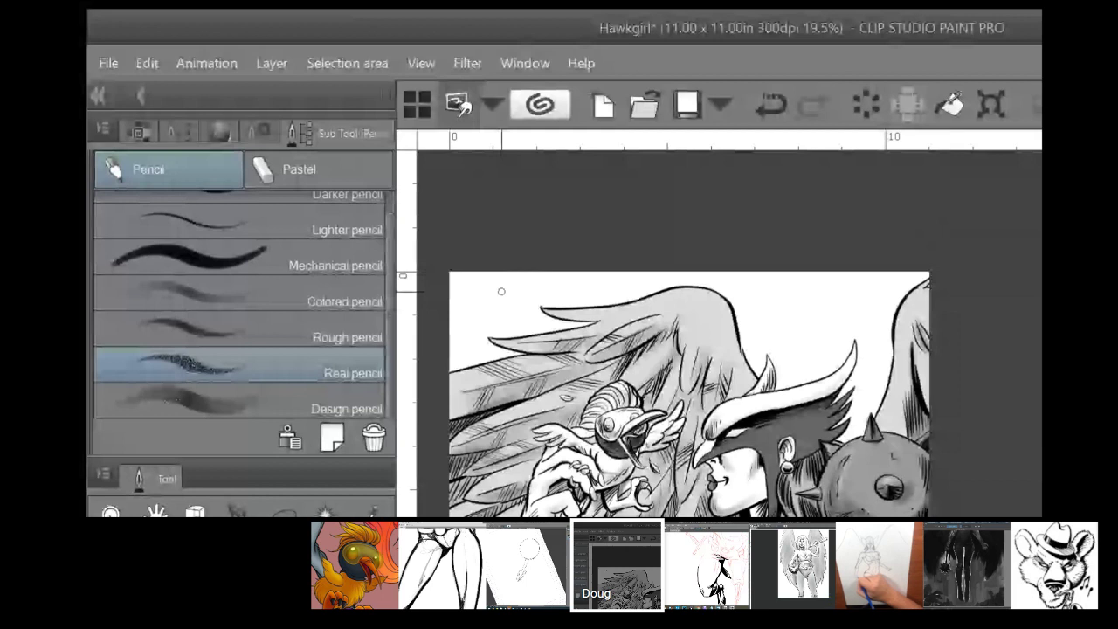
Step: Add faint curved Real pencil strokes at brush size 170 across the white background above the spread wing
{"action": "left_click", "coordinate": [179, 131]}
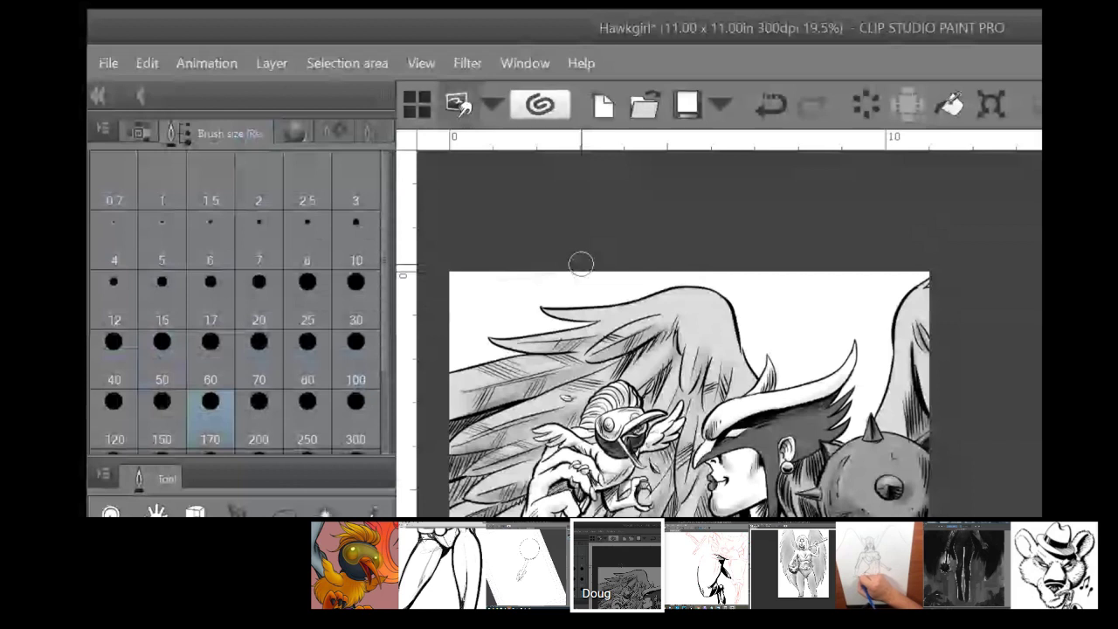
{"action": "left_click_drag", "start_coordinate": [502, 274], "coordinate": [452, 301]}
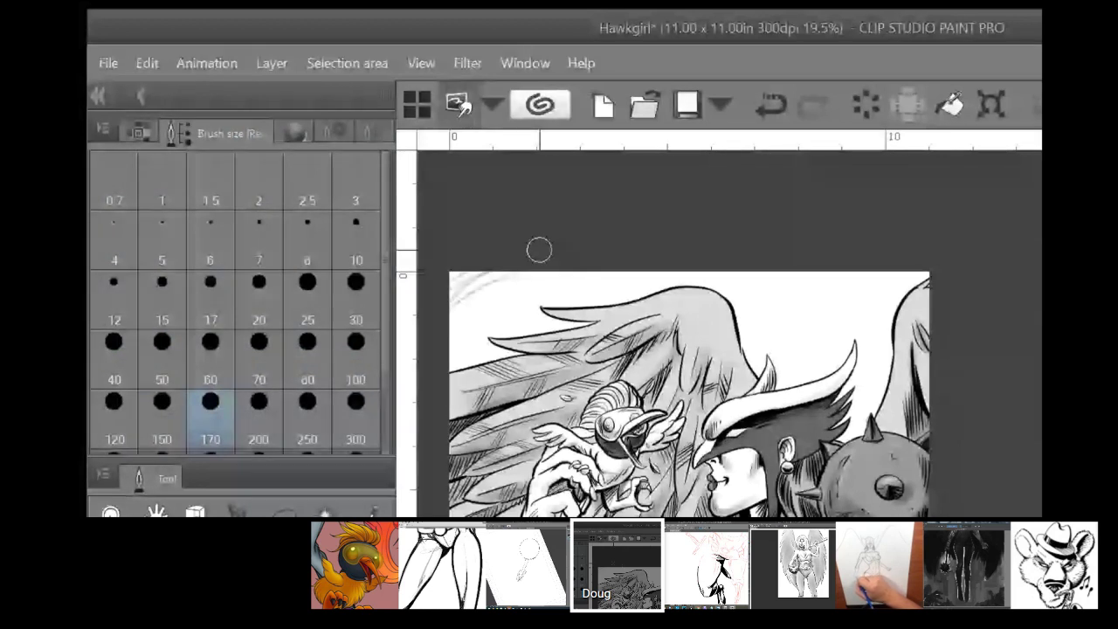
{"action": "left_click_drag", "start_coordinate": [537, 249], "coordinate": [713, 262]}
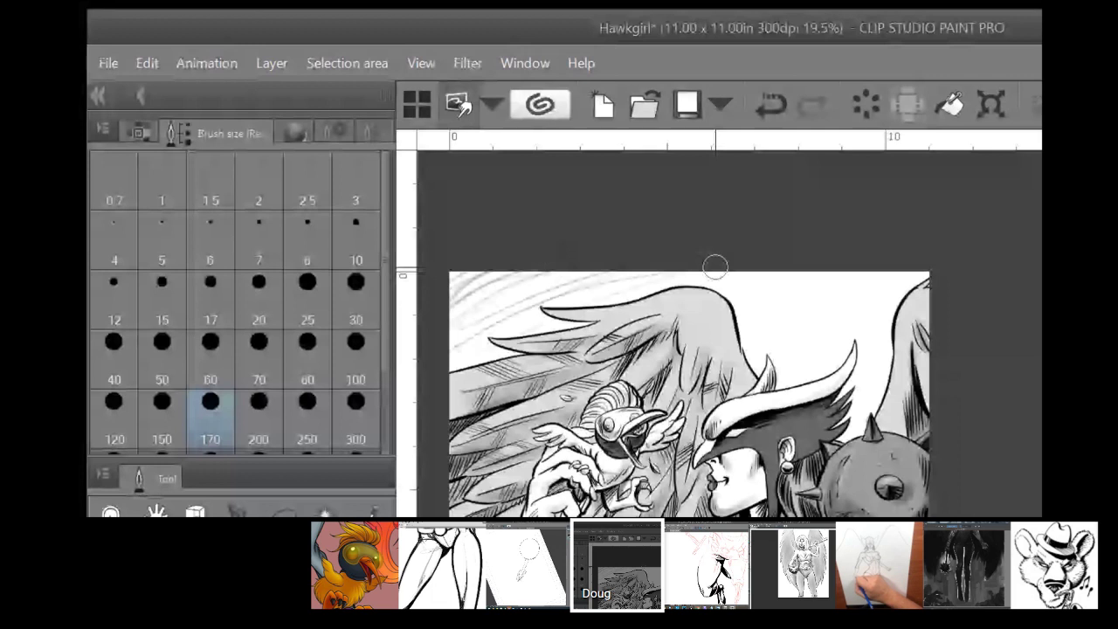
{"action": "left_click_drag", "start_coordinate": [714, 266], "coordinate": [786, 343]}
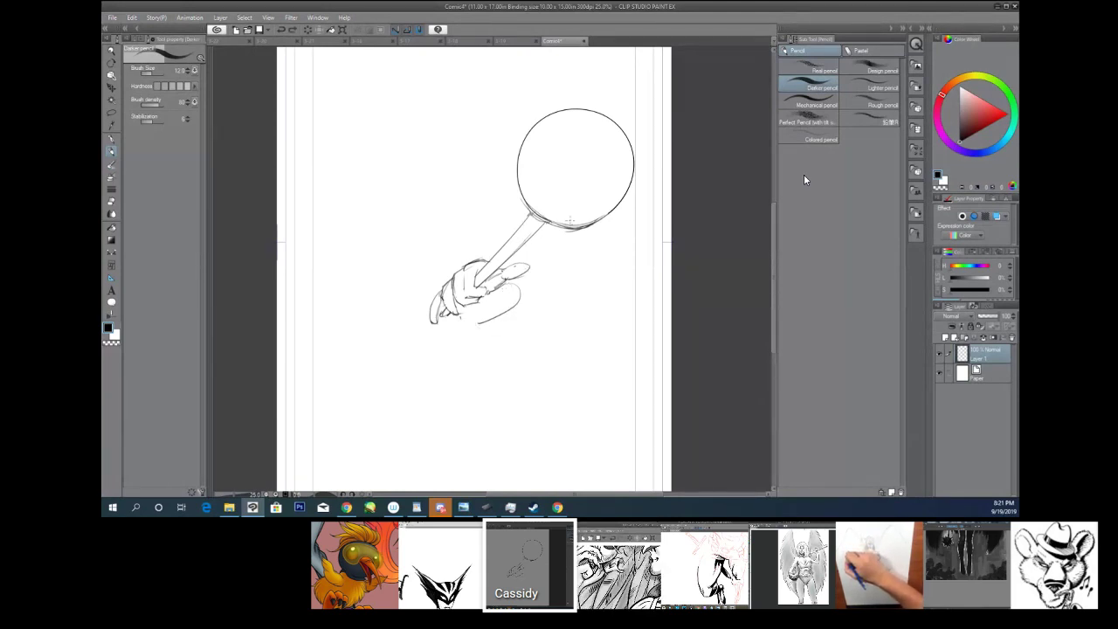
Step: Undo the loose curve sketched below the hand gripping the mace
{"action": "mouse_move", "coordinate": [594, 167]}
{"action": "left_mouse_down"}
{"action": "mouse_move", "coordinate": [528, 94]}
{"action": "mouse_move", "coordinate": [602, 134]}
{"action": "left_mouse_up"}
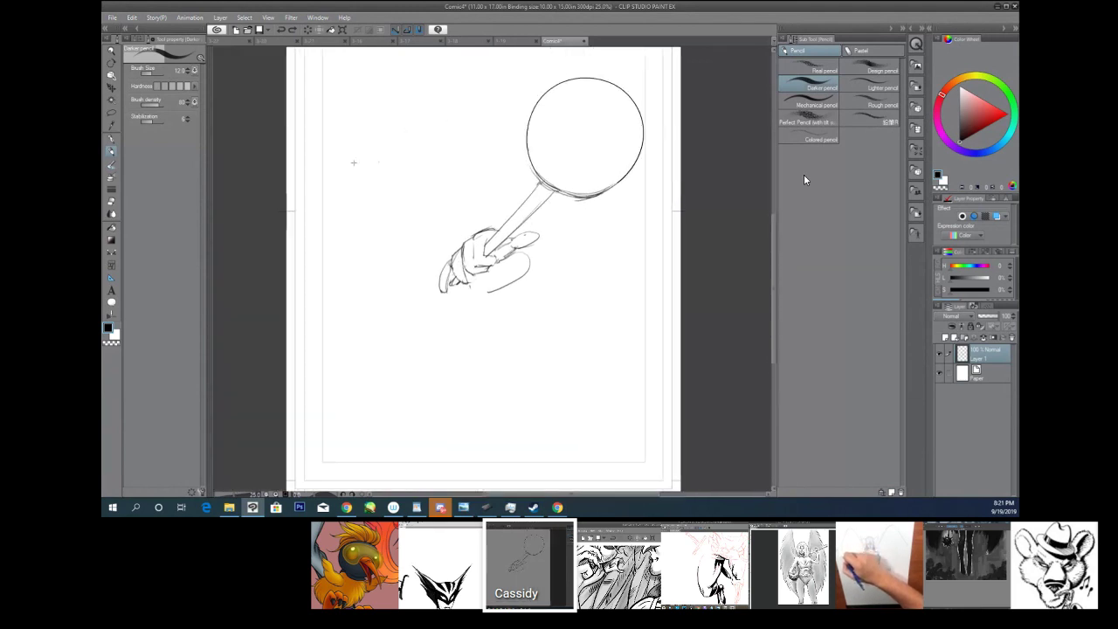
{"action": "key", "text": "ctrl+z"}
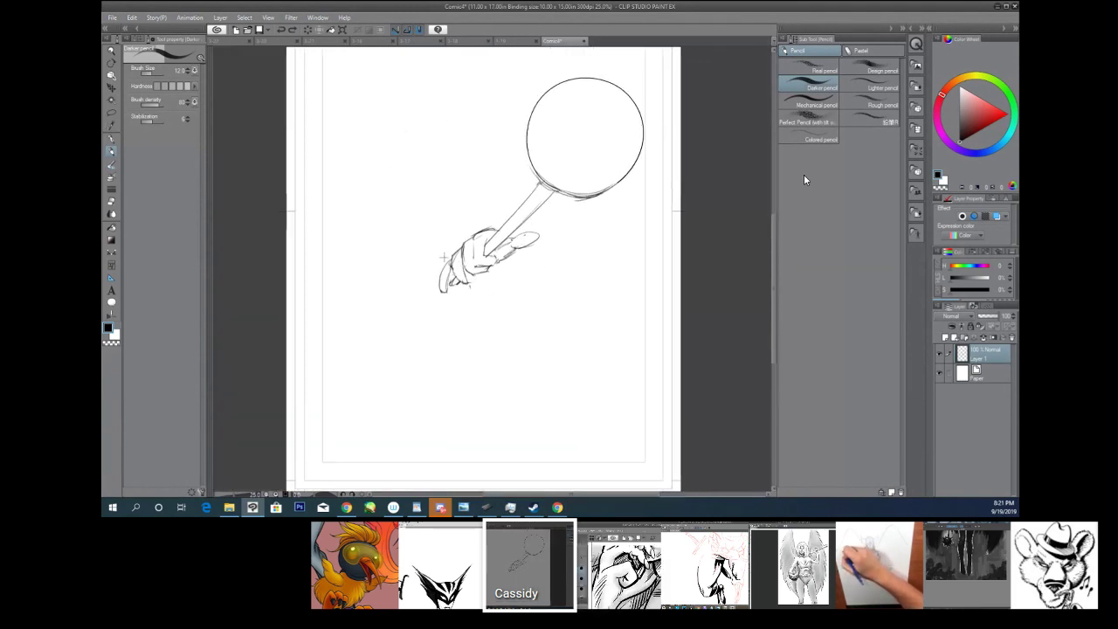
Step: Try sketching curved contours rising above the gripping hand with the Darker pencil, and erase them with the Snap eraser
{"action": "mouse_move", "coordinate": [438, 258]}
{"action": "left_mouse_down"}
{"action": "mouse_move", "coordinate": [449, 179]}
{"action": "mouse_move", "coordinate": [436, 250]}
{"action": "left_mouse_up"}
{"action": "key", "text": "ctrl+z"}
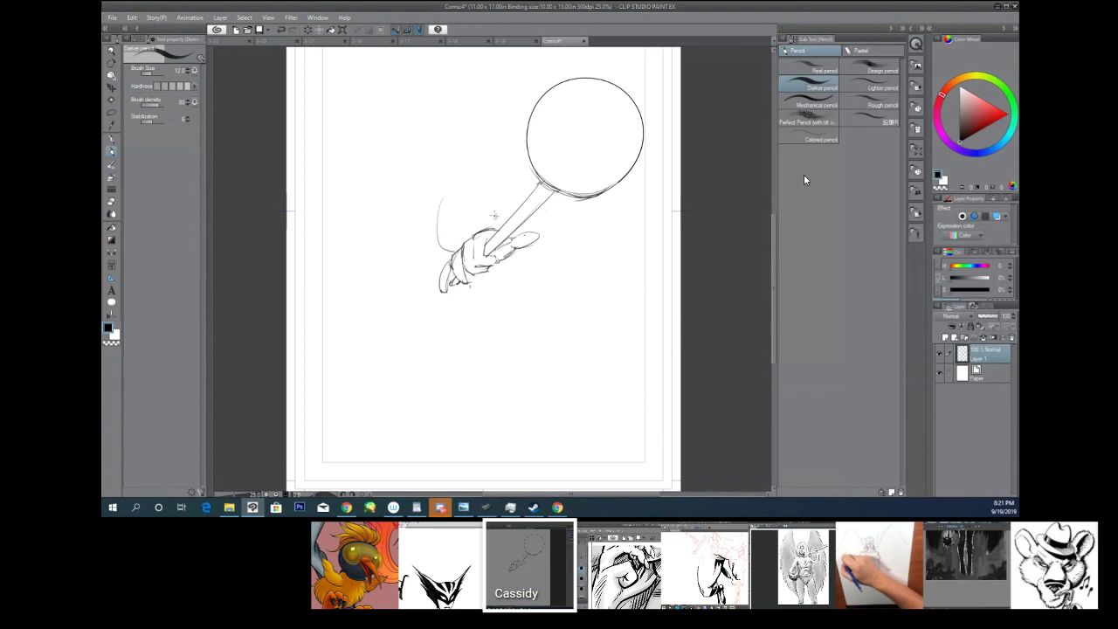
{"action": "left_click_drag", "start_coordinate": [487, 213], "coordinate": [500, 233]}
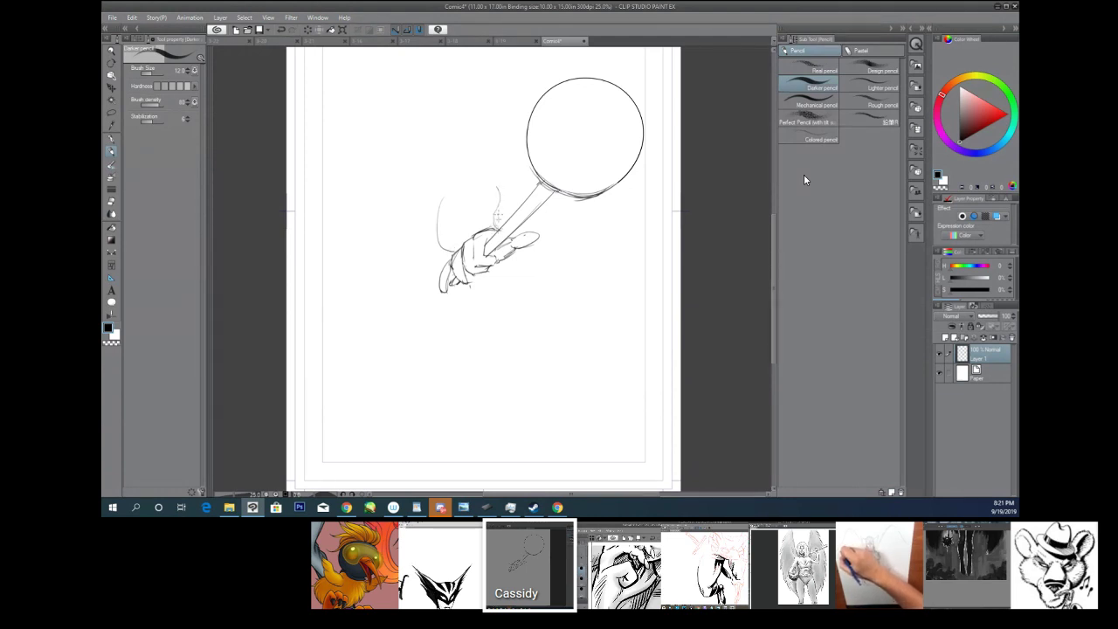
{"action": "left_click_drag", "start_coordinate": [474, 180], "coordinate": [499, 202]}
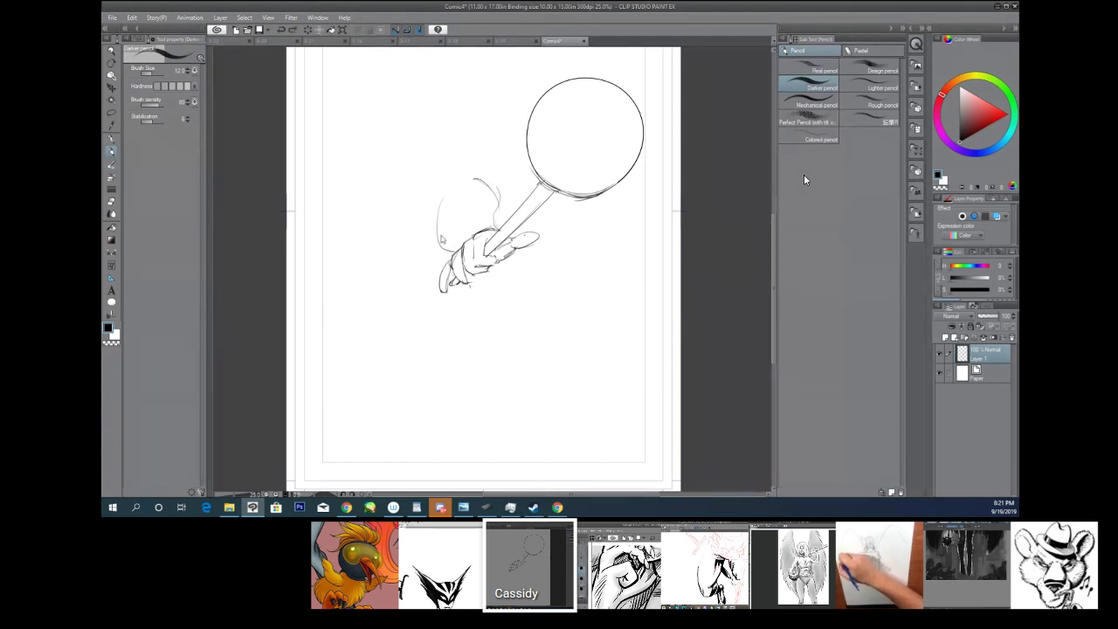
{"action": "key", "text": "e"}
{"action": "key", "text": "p"}
{"action": "left_click_drag", "start_coordinate": [441, 183], "coordinate": [428, 236]}
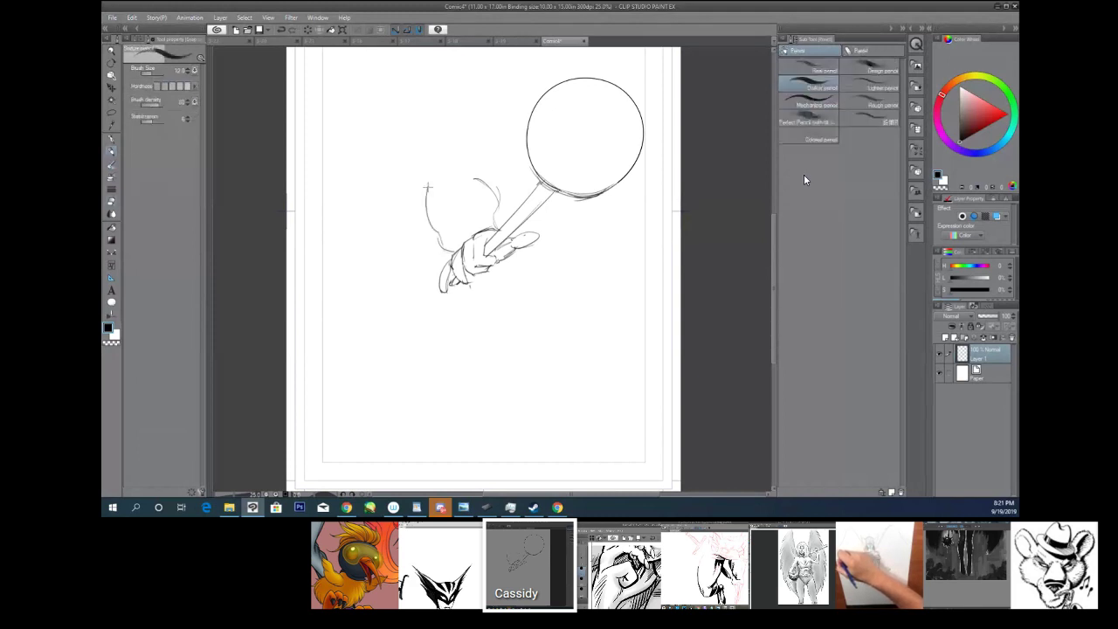
{"action": "left_click_drag", "start_coordinate": [439, 148], "coordinate": [426, 210]}
{"action": "key", "text": "ctrl+z"}
{"action": "key", "text": "ctrl+z"}
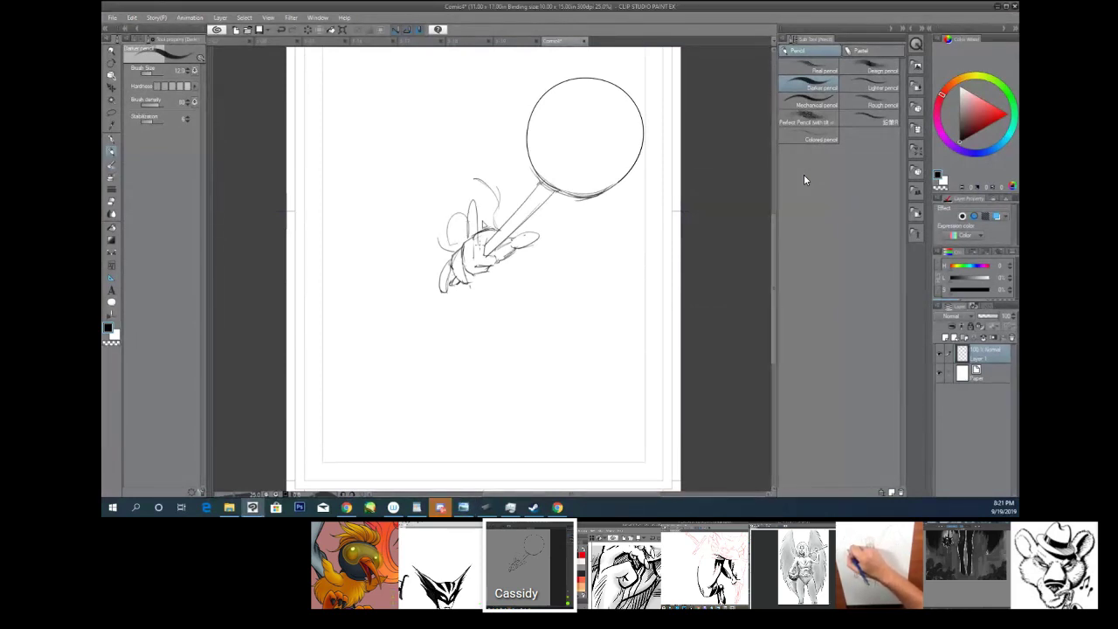
{"action": "key", "text": "e"}
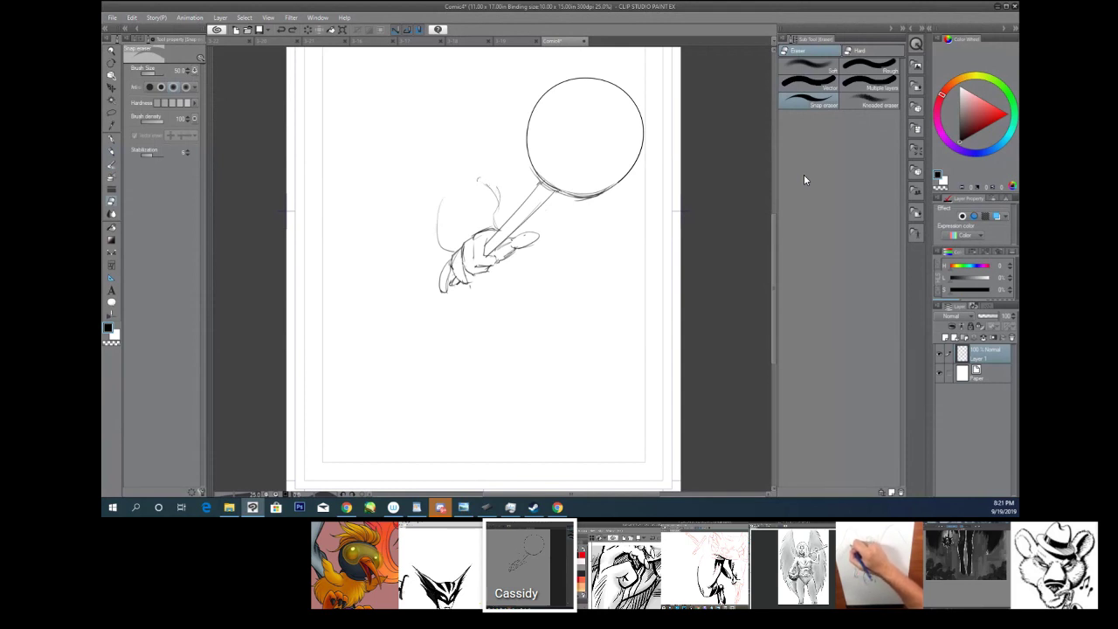
{"action": "mouse_move", "coordinate": [480, 178]}
{"action": "left_mouse_down"}
{"action": "mouse_move", "coordinate": [494, 225]}
{"action": "mouse_move", "coordinate": [447, 198]}
{"action": "mouse_move", "coordinate": [430, 237]}
{"action": "mouse_move", "coordinate": [438, 209]}
{"action": "mouse_move", "coordinate": [440, 237]}
{"action": "left_mouse_up"}
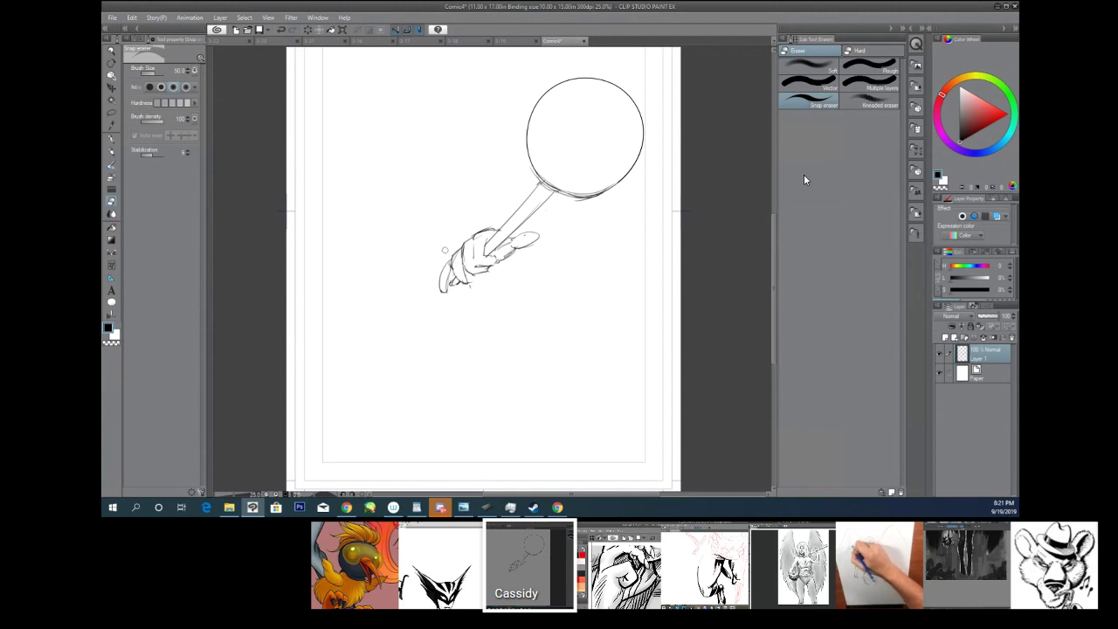
Step: Rework the lower edge of the gripping hand and sketch curved contours below it with the Darker pencil
{"action": "left_click_drag", "start_coordinate": [510, 257], "coordinate": [482, 270]}
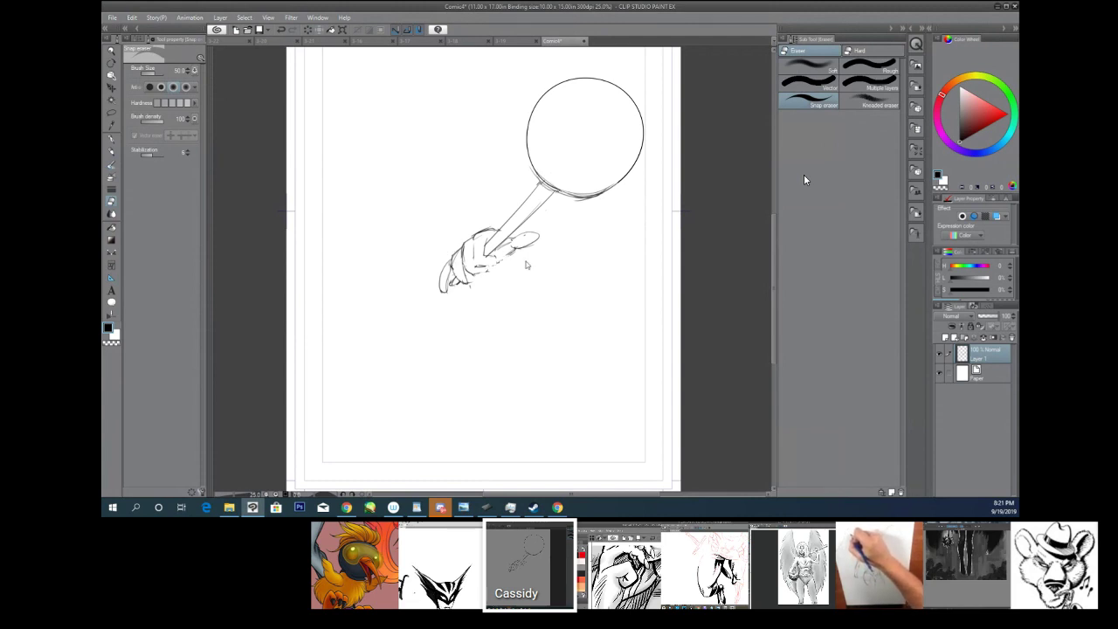
{"action": "key", "text": "p"}
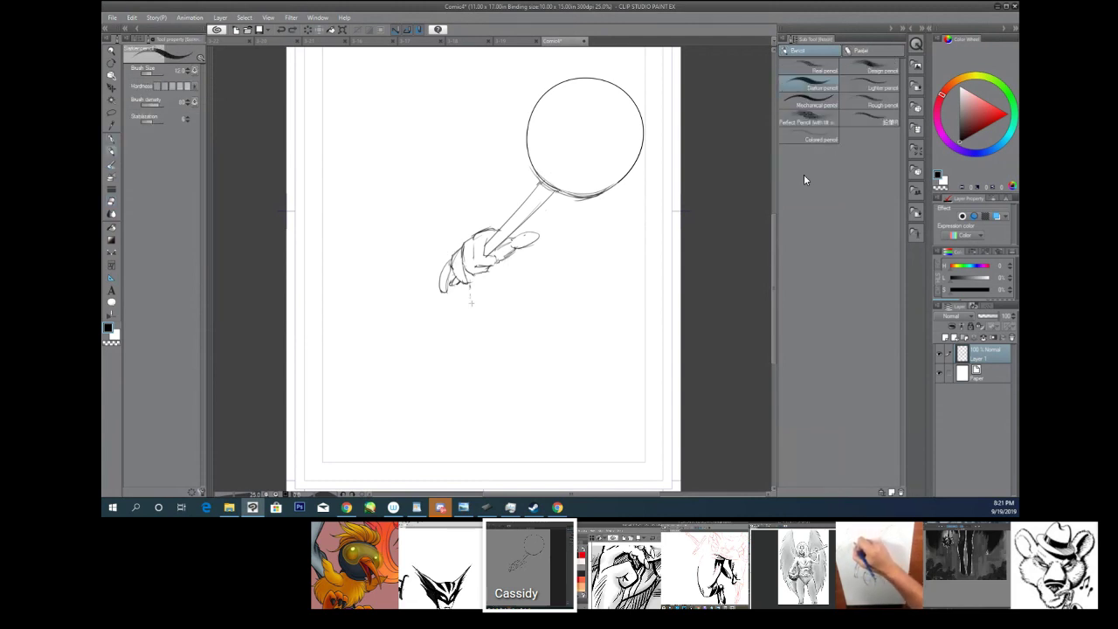
{"action": "mouse_move", "coordinate": [470, 289]}
{"action": "left_mouse_down"}
{"action": "mouse_move", "coordinate": [489, 303]}
{"action": "mouse_move", "coordinate": [532, 297]}
{"action": "mouse_move", "coordinate": [526, 325]}
{"action": "left_mouse_up"}
{"action": "key", "text": "ctrl+z"}
{"action": "left_click_drag", "start_coordinate": [477, 297], "coordinate": [524, 330]}
{"action": "key", "text": "ctrl+z"}
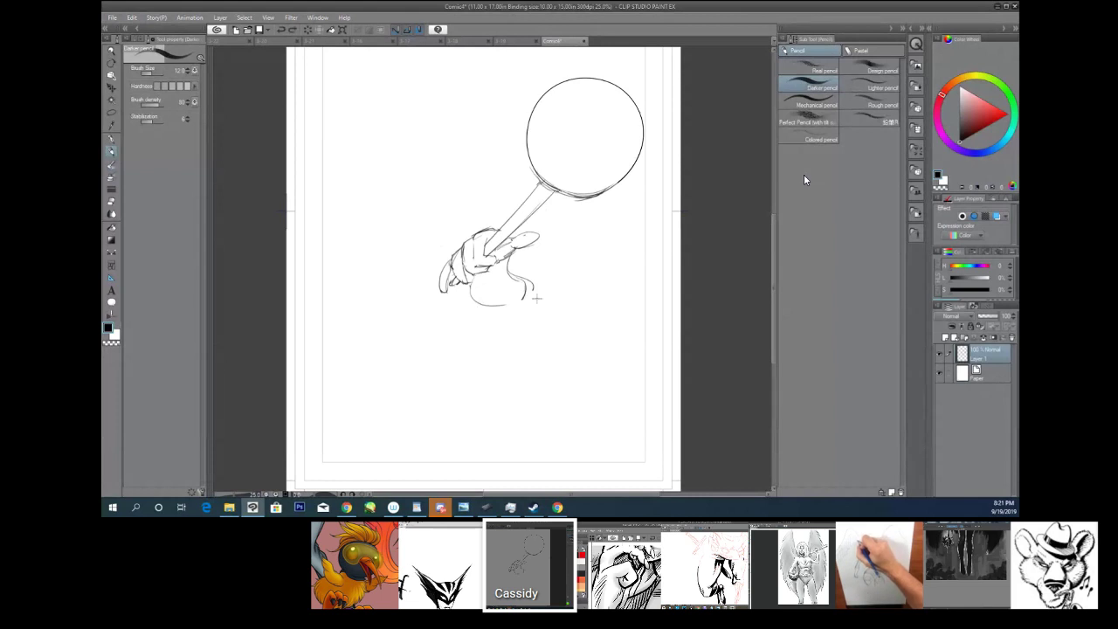
Step: Erase the thumb and the trailing lowest finger of the hand gripping the mace with the Snap eraser
{"action": "key", "text": "minus"}
{"action": "key", "text": "minus"}
{"action": "key", "text": "minus"}
{"action": "key", "text": "e"}
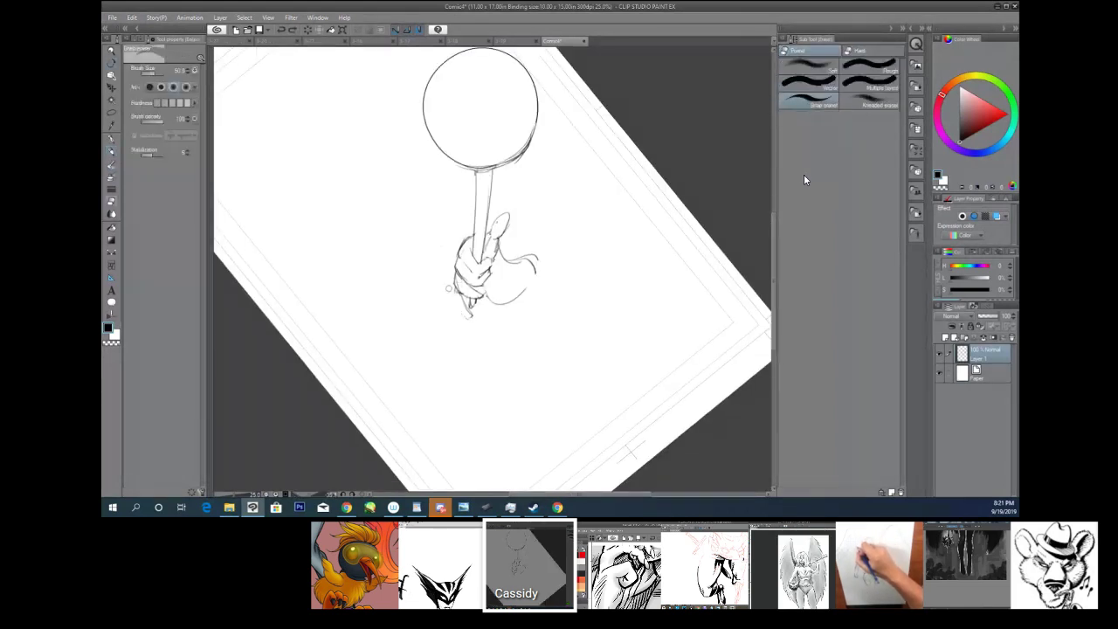
{"action": "left_click_drag", "start_coordinate": [470, 304], "coordinate": [465, 316]}
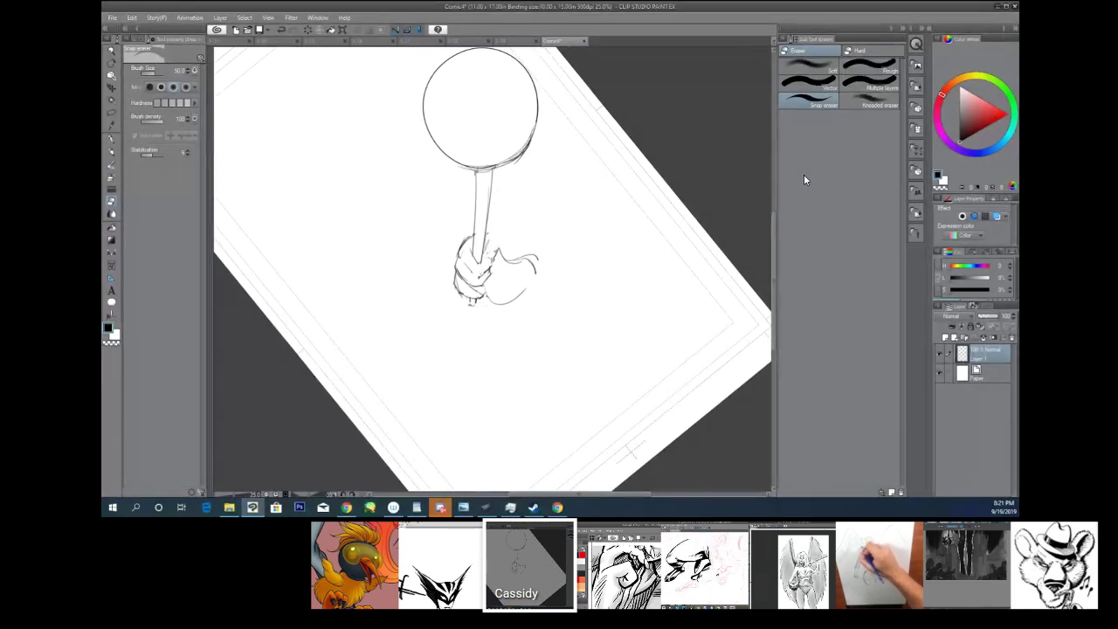
Step: Redraw the gripping hand's thumb and lowest finger with the Darker pencil, cleaning up stray lines with the Snap eraser
{"action": "key", "text": "p"}
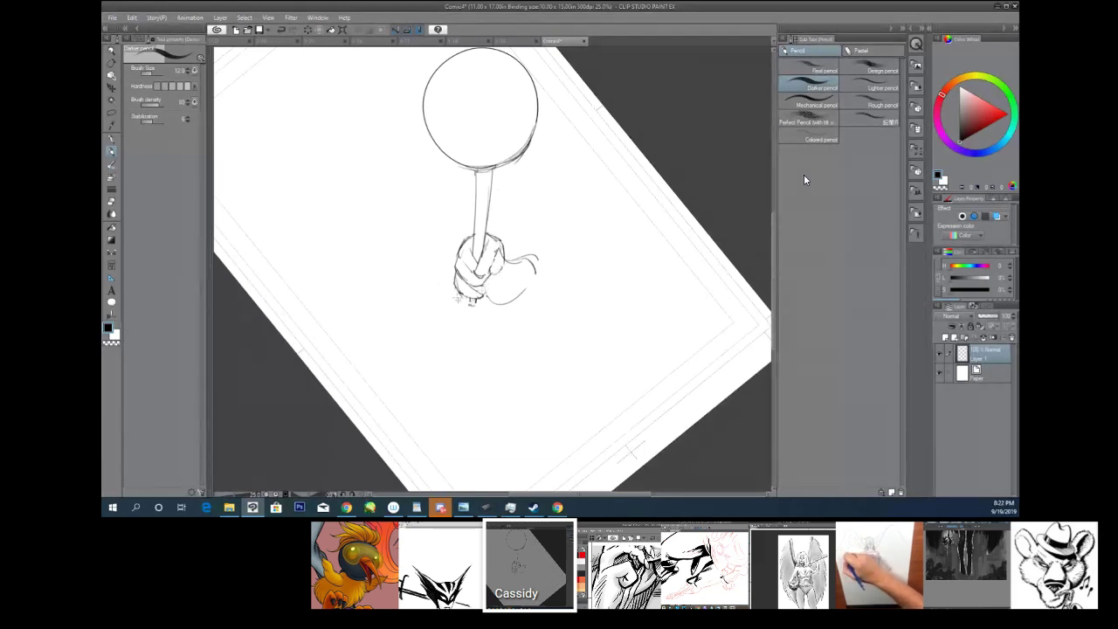
{"action": "key", "text": "e"}
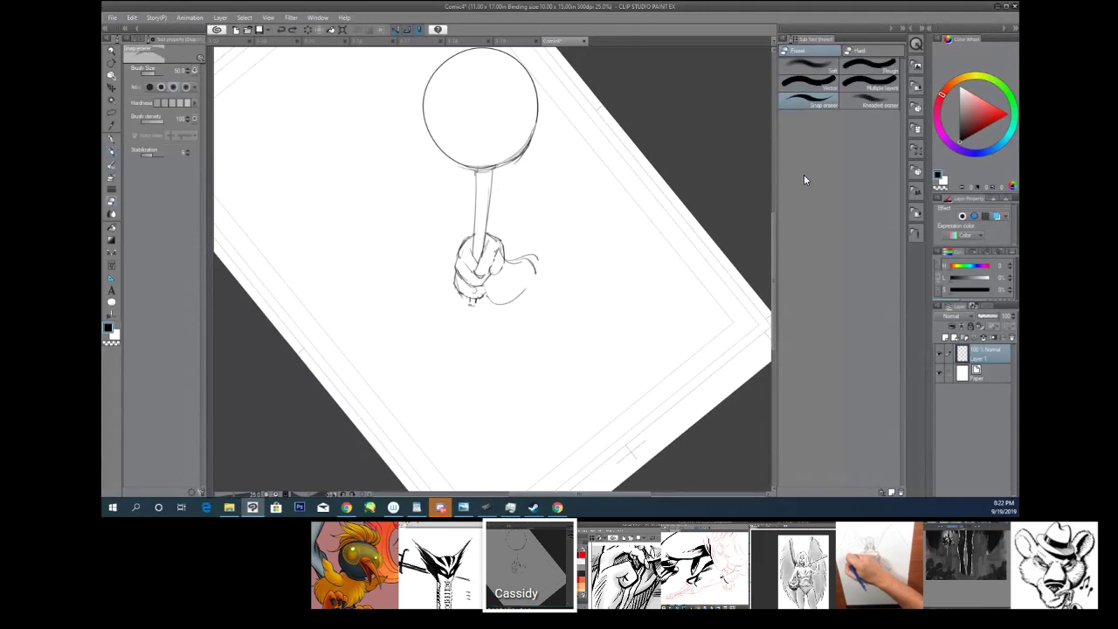
{"action": "key", "text": "p"}
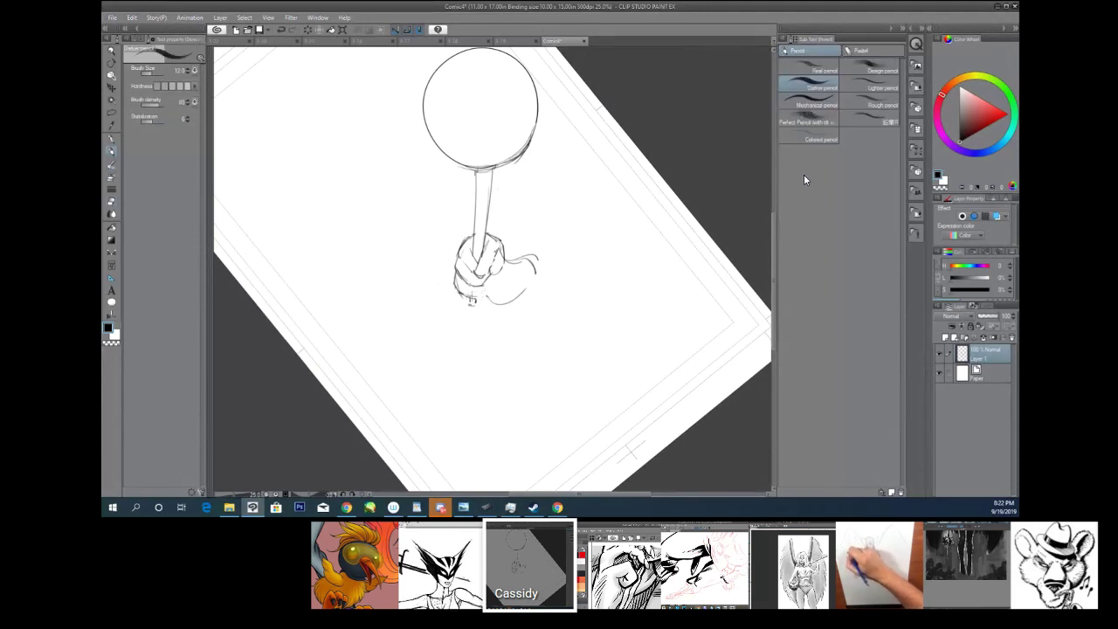
{"action": "key", "text": "r"}
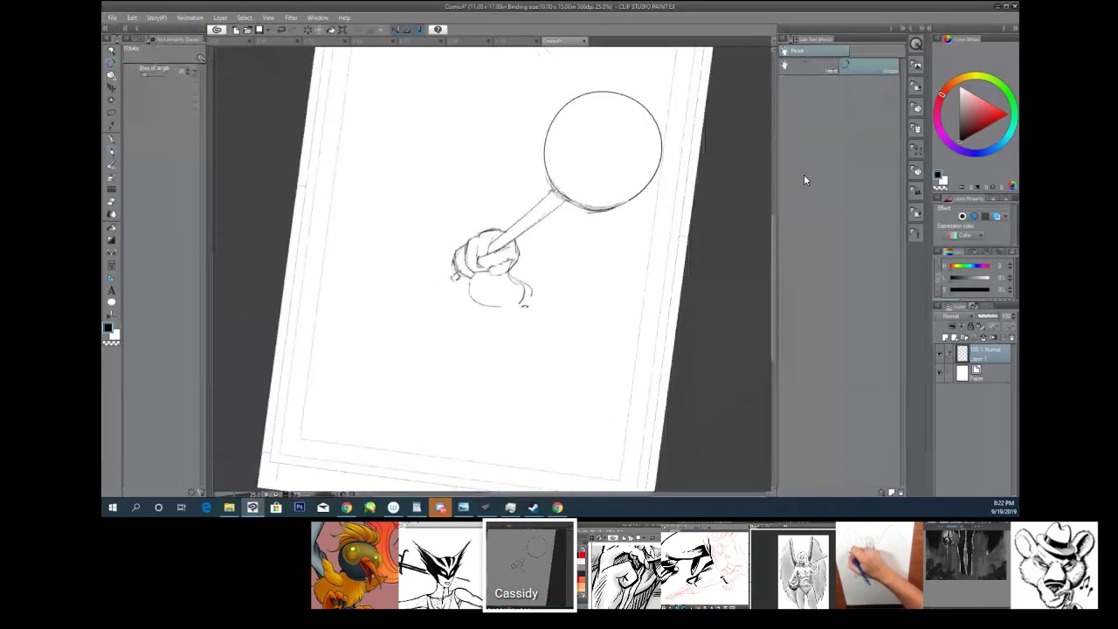
{"action": "key", "text": "p"}
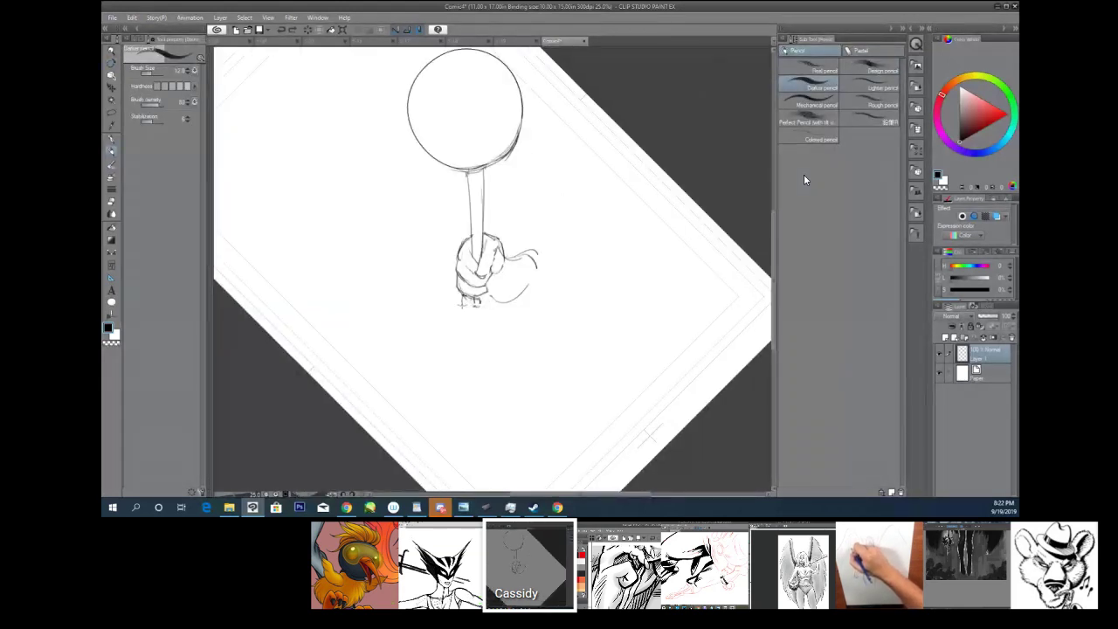
{"action": "left_click_drag", "start_coordinate": [461, 293], "coordinate": [455, 306]}
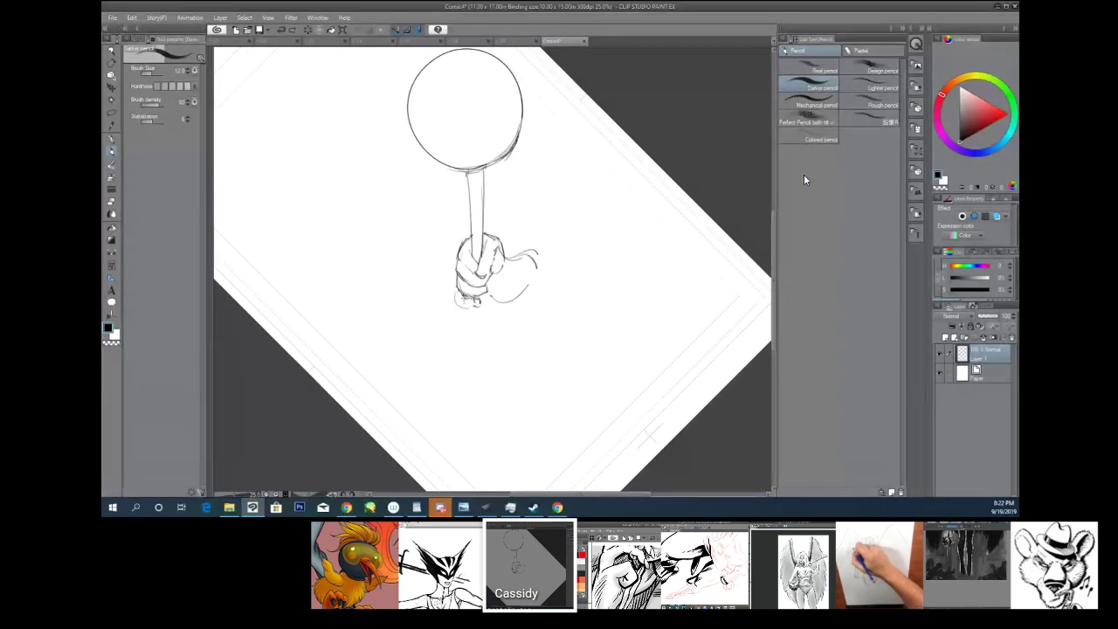
Step: Try erasing one edge of the mace handle, and start a Lasso selection around the mace head and handle
{"action": "key", "text": "e"}
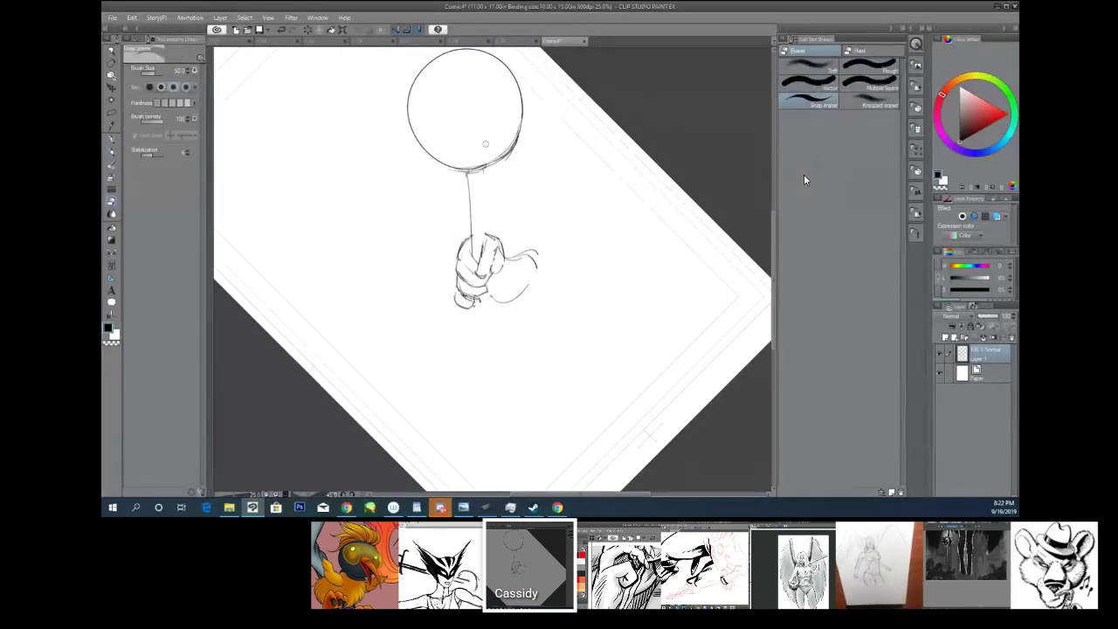
{"action": "key", "text": "m"}
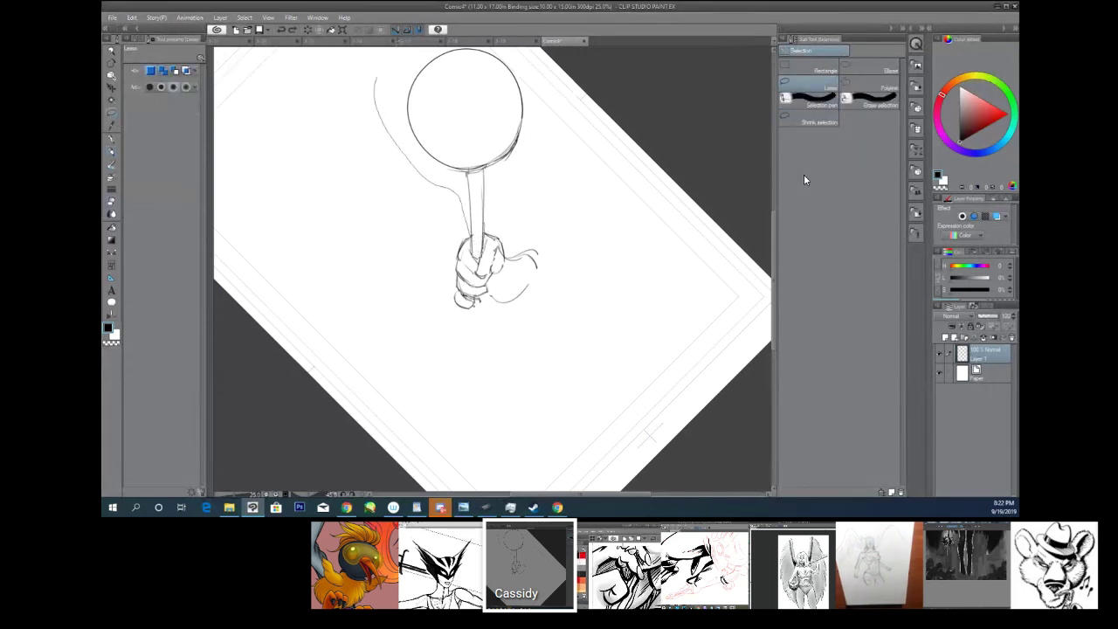
Step: Switch to the participant drawing in Paint and scribble jagged, hair-like Pencil marks across the upper chest and above the neckline's V
{"action": "left_click", "coordinate": [376, 566]}
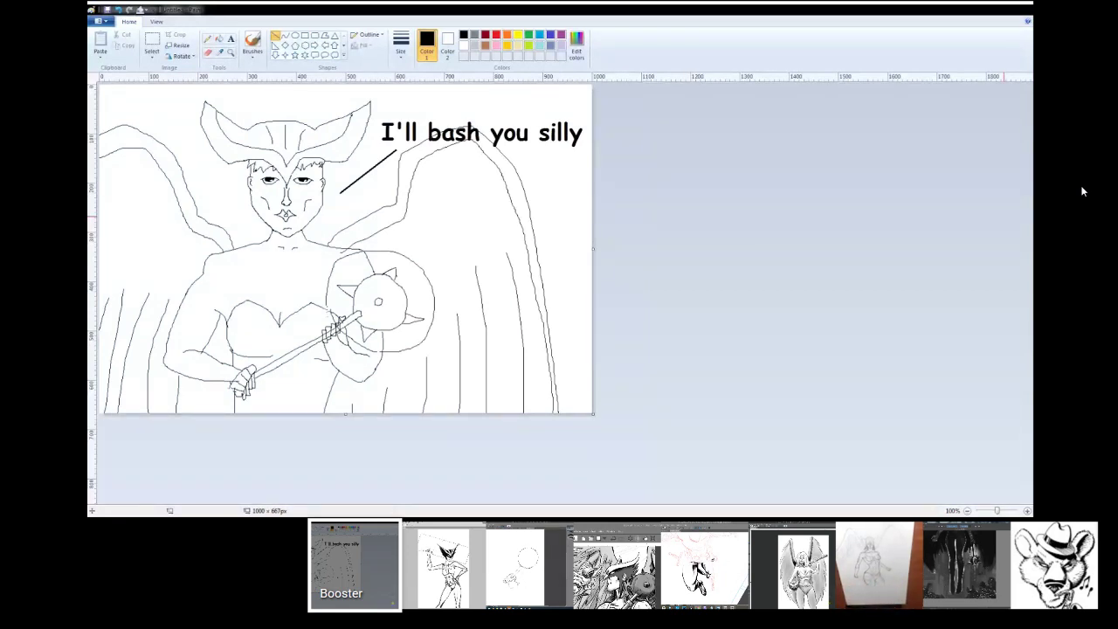
{"action": "scroll", "coordinate": [607, 103], "scroll_direction": "up", "scroll_amount": 1}
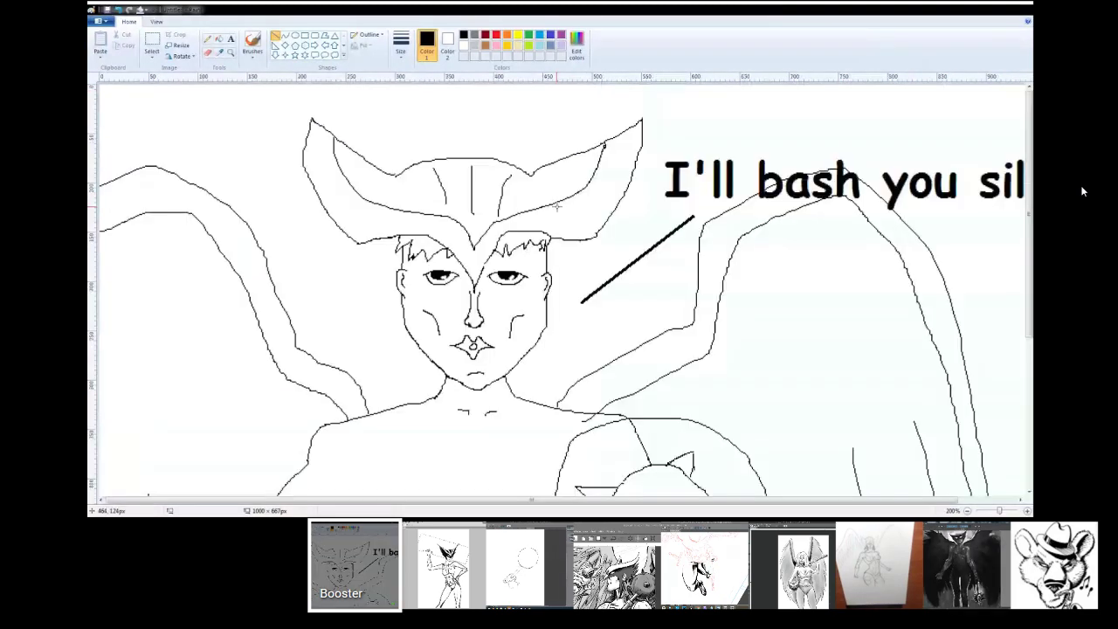
{"action": "scroll", "coordinate": [544, 225], "scroll_direction": "down", "scroll_amount": 5}
{"action": "scroll", "coordinate": [543, 225], "scroll_direction": "up", "scroll_amount": 1}
{"action": "scroll", "coordinate": [543, 225], "scroll_direction": "down", "scroll_amount": 3}
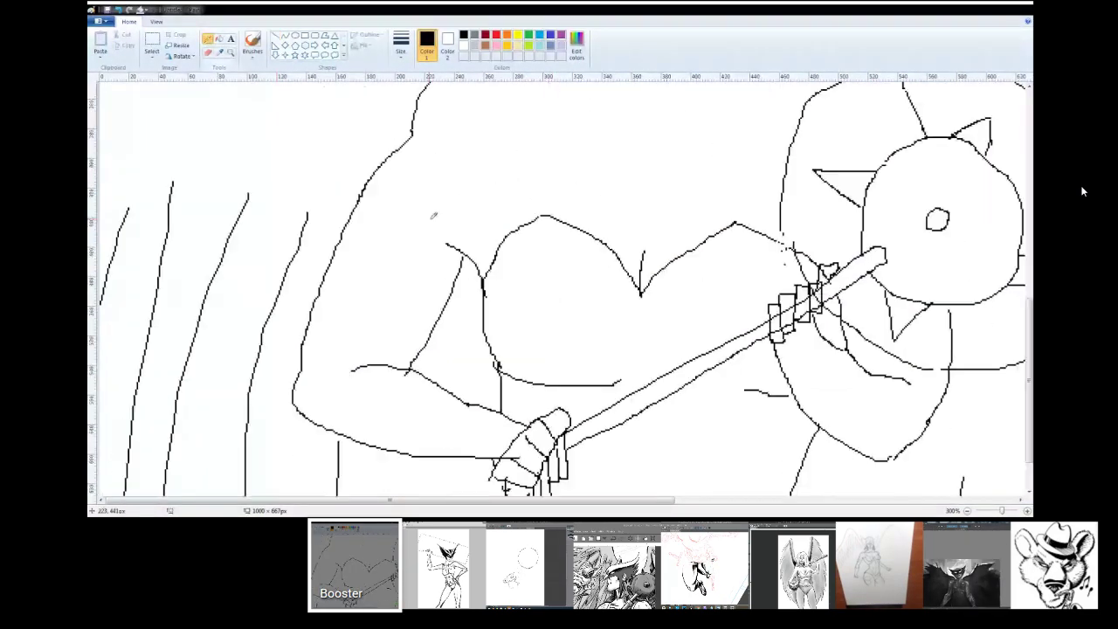
{"action": "scroll", "coordinate": [489, 349], "scroll_direction": "up", "scroll_amount": 1}
{"action": "scroll", "coordinate": [437, 478], "scroll_direction": "right", "scroll_amount": 5}
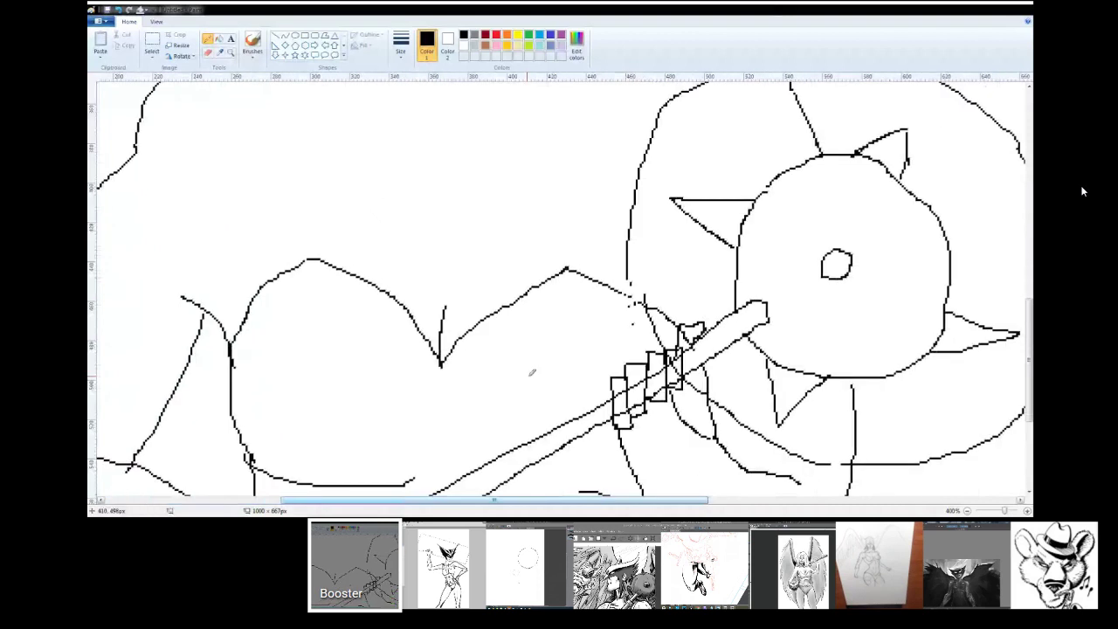
{"action": "scroll", "coordinate": [422, 221], "scroll_direction": "up", "scroll_amount": 3}
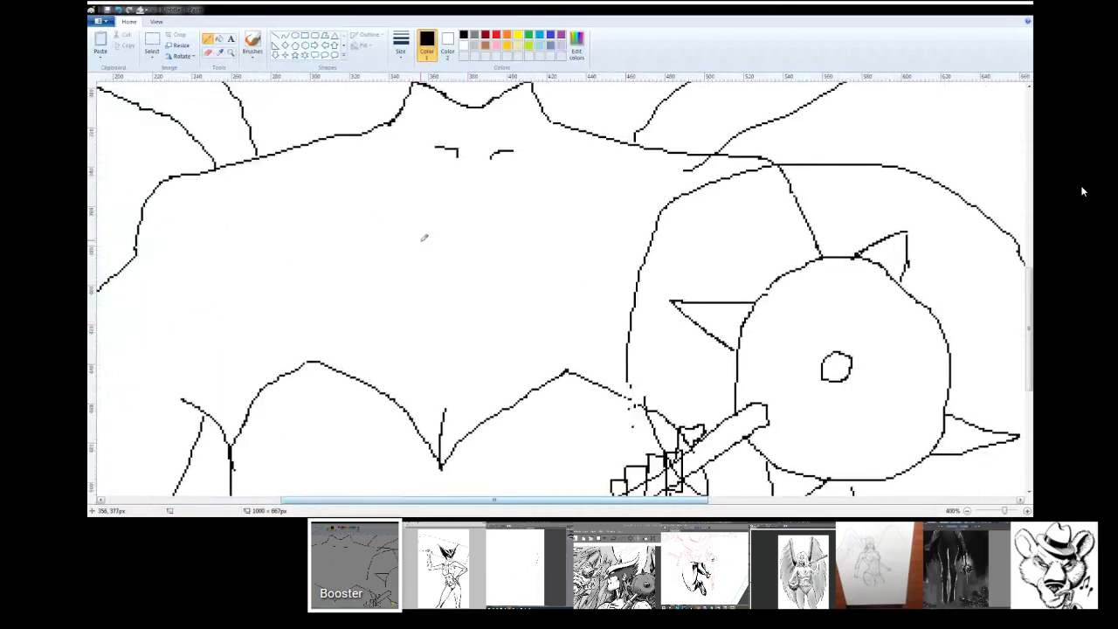
{"action": "mouse_move", "coordinate": [463, 243]}
{"action": "left_mouse_down"}
{"action": "mouse_move", "coordinate": [517, 253]}
{"action": "mouse_move", "coordinate": [528, 241]}
{"action": "mouse_move", "coordinate": [458, 237]}
{"action": "mouse_move", "coordinate": [517, 245]}
{"action": "mouse_move", "coordinate": [526, 233]}
{"action": "mouse_move", "coordinate": [505, 253]}
{"action": "mouse_move", "coordinate": [468, 251]}
{"action": "mouse_move", "coordinate": [445, 266]}
{"action": "left_mouse_up"}
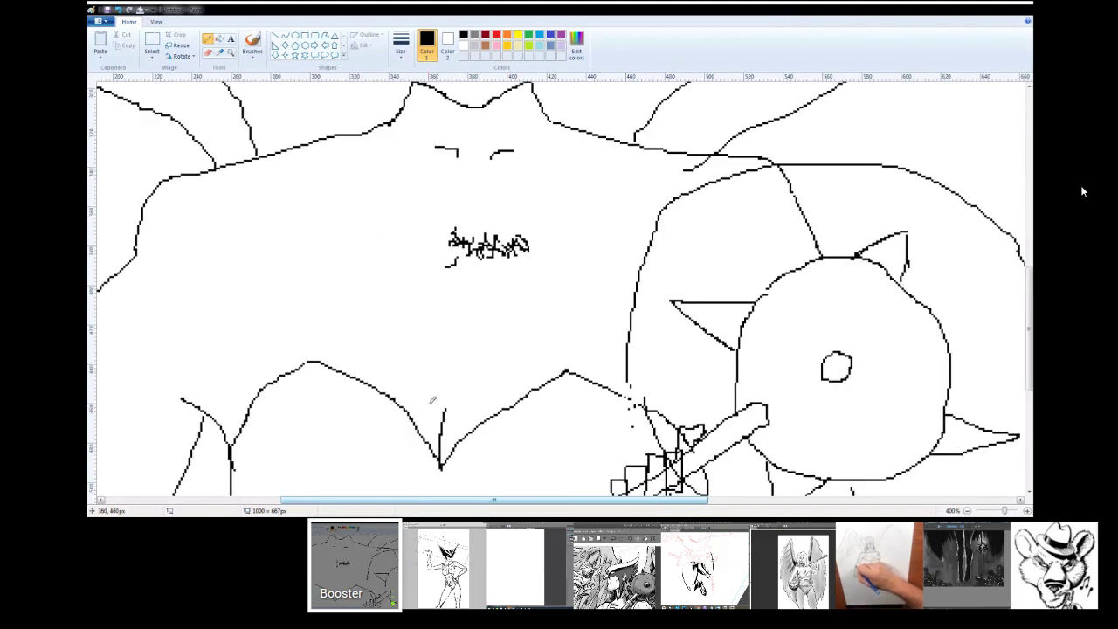
{"action": "mouse_move", "coordinate": [431, 400]}
{"action": "left_mouse_down"}
{"action": "mouse_move", "coordinate": [416, 379]}
{"action": "mouse_move", "coordinate": [409, 389]}
{"action": "mouse_move", "coordinate": [450, 385]}
{"action": "mouse_move", "coordinate": [477, 401]}
{"action": "mouse_move", "coordinate": [521, 385]}
{"action": "mouse_move", "coordinate": [484, 365]}
{"action": "mouse_move", "coordinate": [462, 370]}
{"action": "mouse_move", "coordinate": [468, 358]}
{"action": "mouse_move", "coordinate": [397, 381]}
{"action": "mouse_move", "coordinate": [399, 363]}
{"action": "mouse_move", "coordinate": [460, 350]}
{"action": "left_mouse_up"}
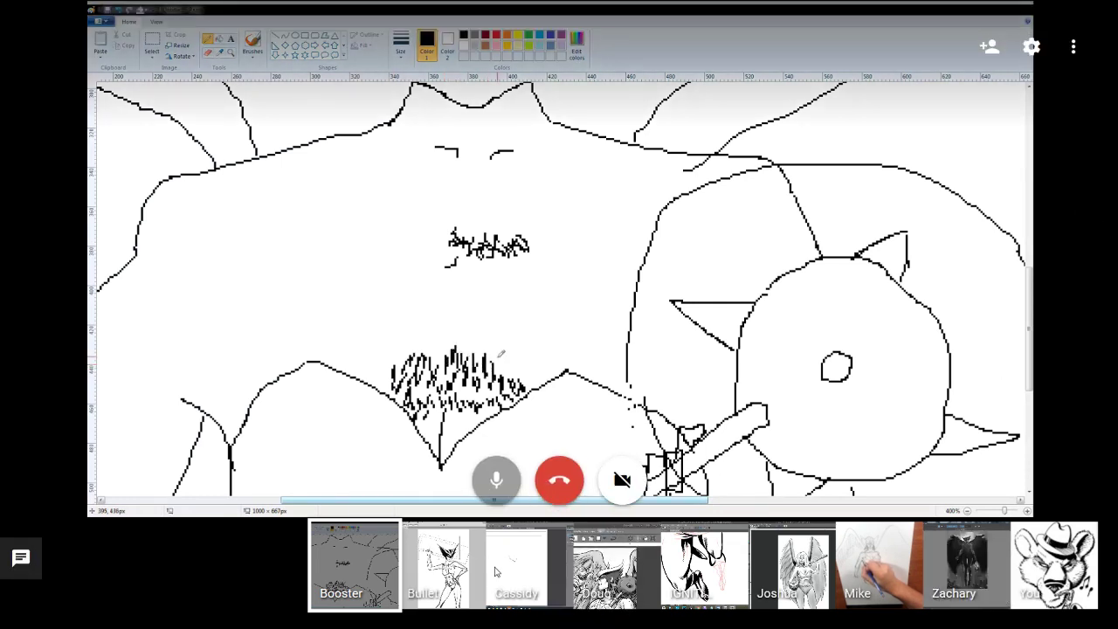
Step: Switch to the participant drawing Hawkgirl in Photoshop and view the other open document, a portrait of a long-haired woman
{"action": "left_click", "coordinate": [422, 566]}
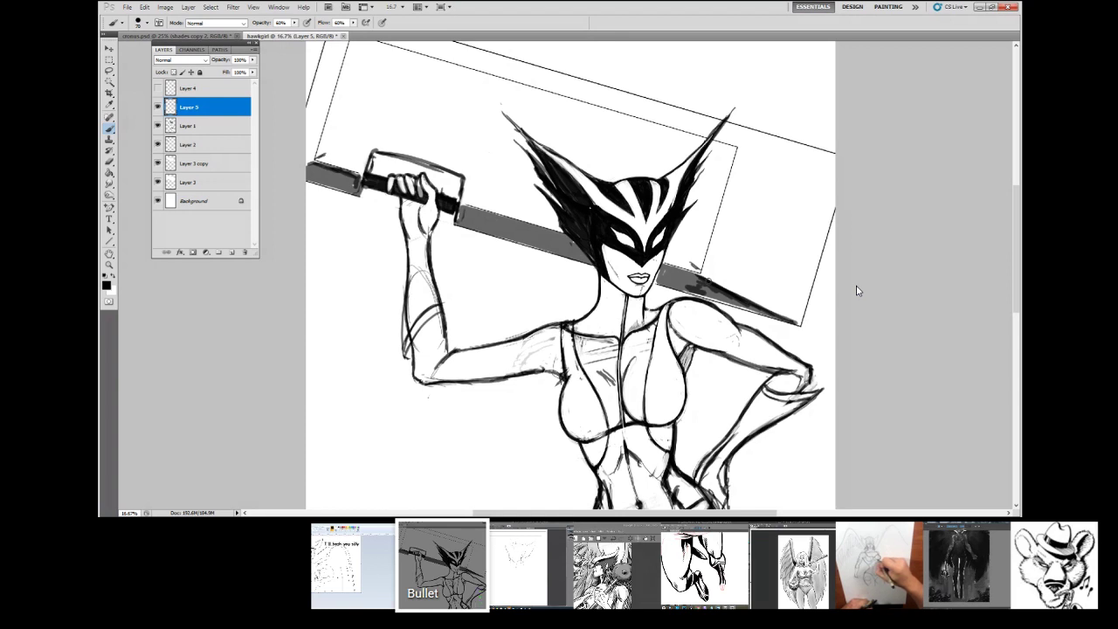
{"action": "key", "text": "shift+alt+m"}
{"action": "left_click", "coordinate": [143, 37]}
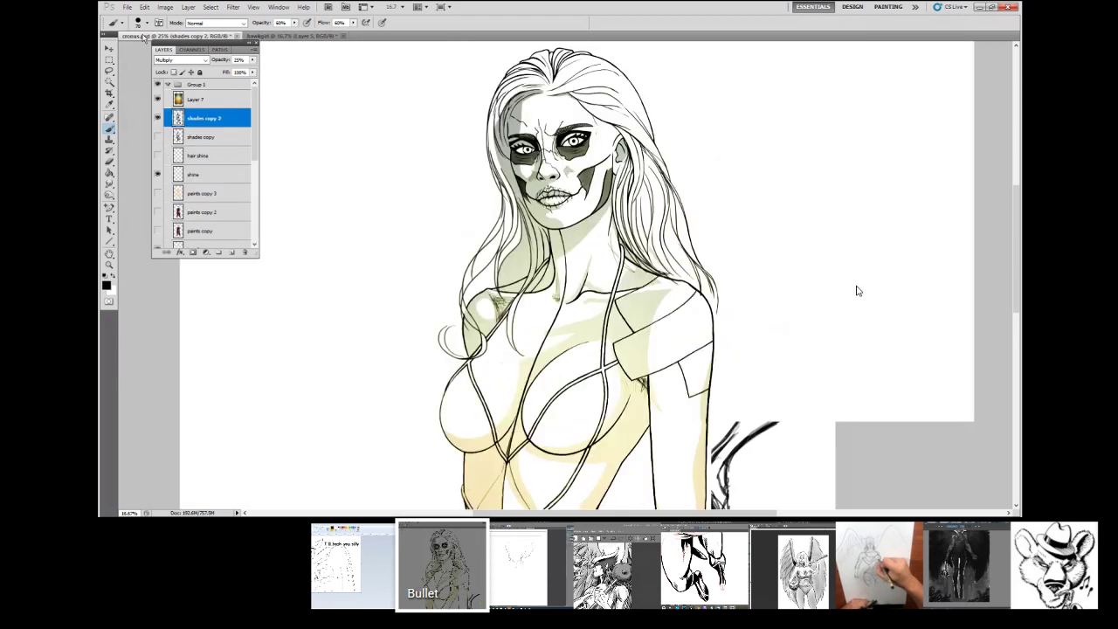
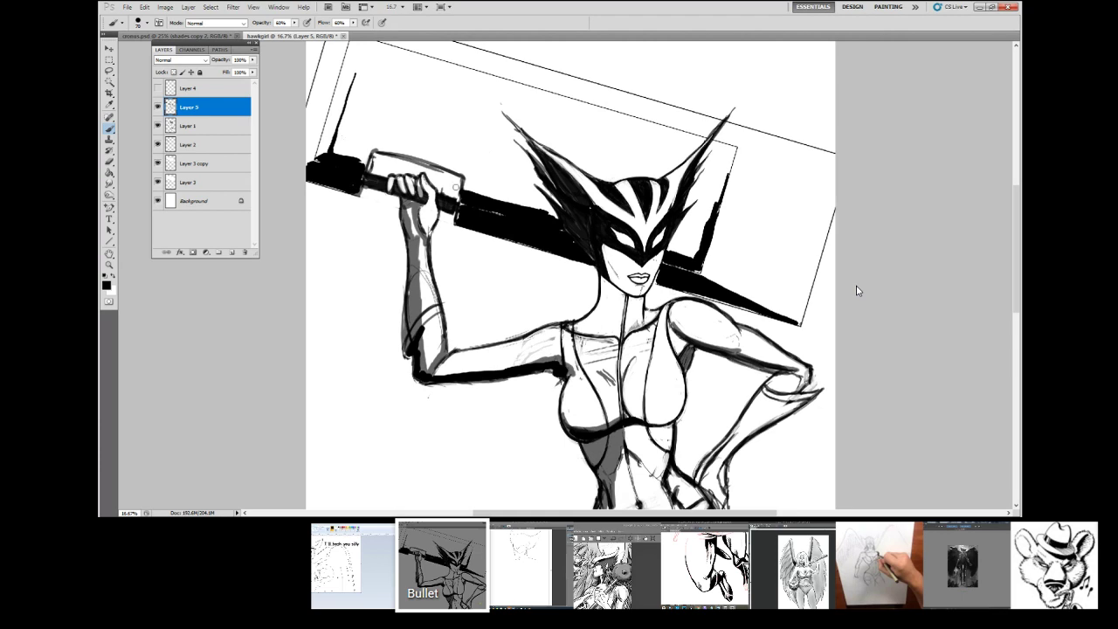
Step: Brush shading along the guard around the raised hand on Layer 5, and set the layer's opacity to 25%
{"action": "left_click_drag", "start_coordinate": [465, 192], "coordinate": [460, 168]}
{"action": "left_click_drag", "start_coordinate": [384, 149], "coordinate": [463, 173]}
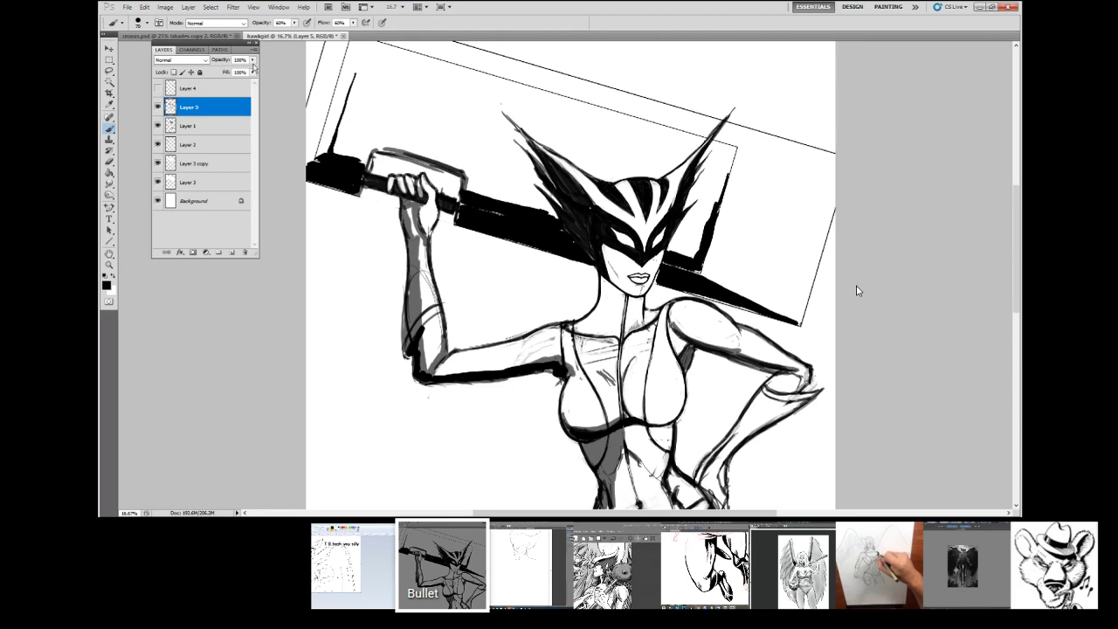
{"action": "left_click_drag", "start_coordinate": [254, 66], "coordinate": [216, 77]}
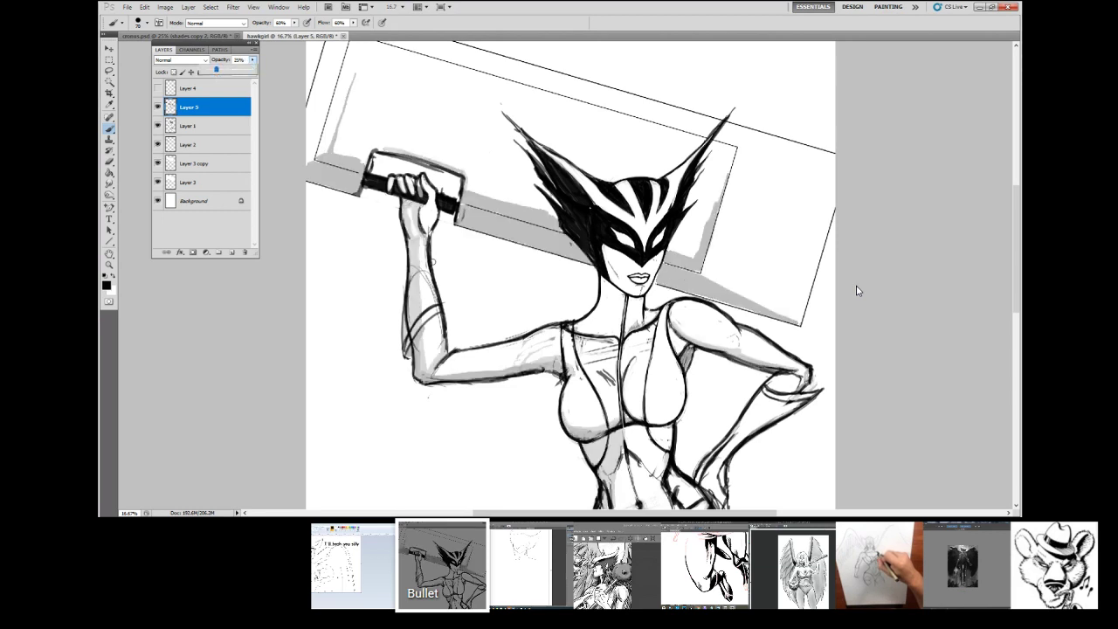
{"action": "left_click", "coordinate": [857, 291]}
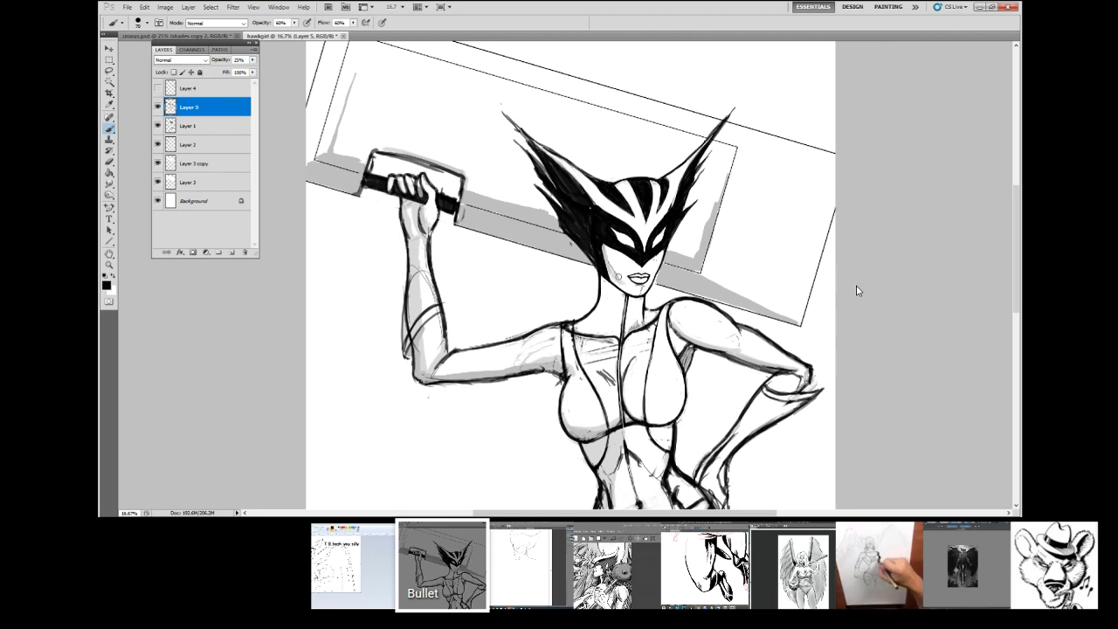
Step: Brush grey shading onto the face, neck, lower abdomen and inner thigh, and undo the last stroke below the bust
{"action": "mouse_move", "coordinate": [616, 276]}
{"action": "left_mouse_down"}
{"action": "mouse_move", "coordinate": [653, 290]}
{"action": "mouse_move", "coordinate": [637, 276]}
{"action": "left_mouse_up"}
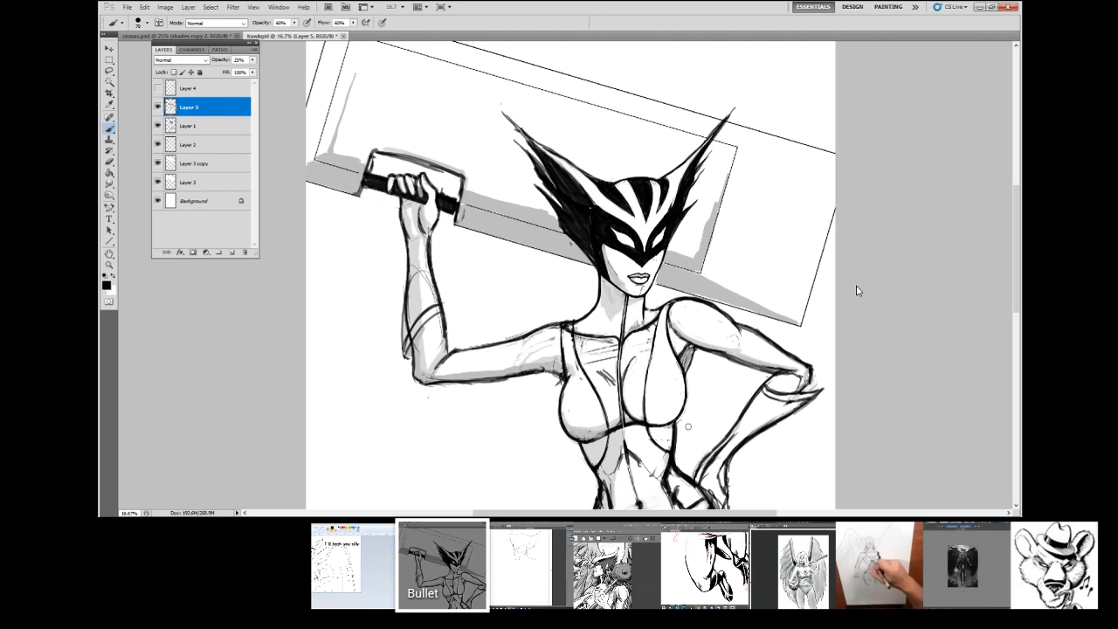
{"action": "left_click_drag", "start_coordinate": [1016, 288], "coordinate": [1019, 288]}
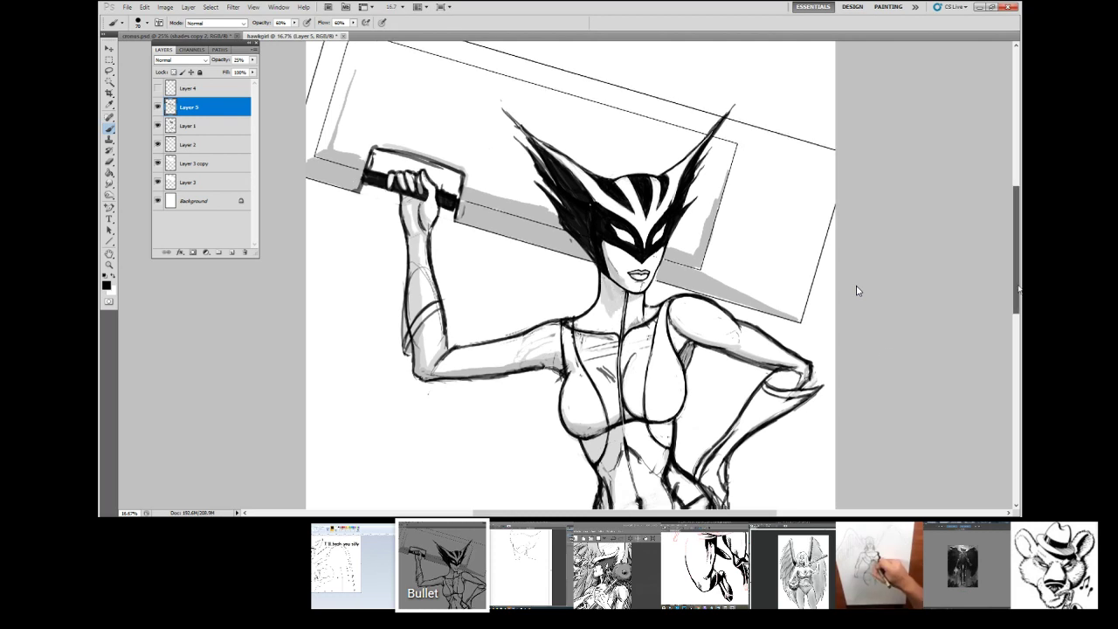
{"action": "scroll", "coordinate": [855, 291], "scroll_direction": "down", "scroll_amount": 3}
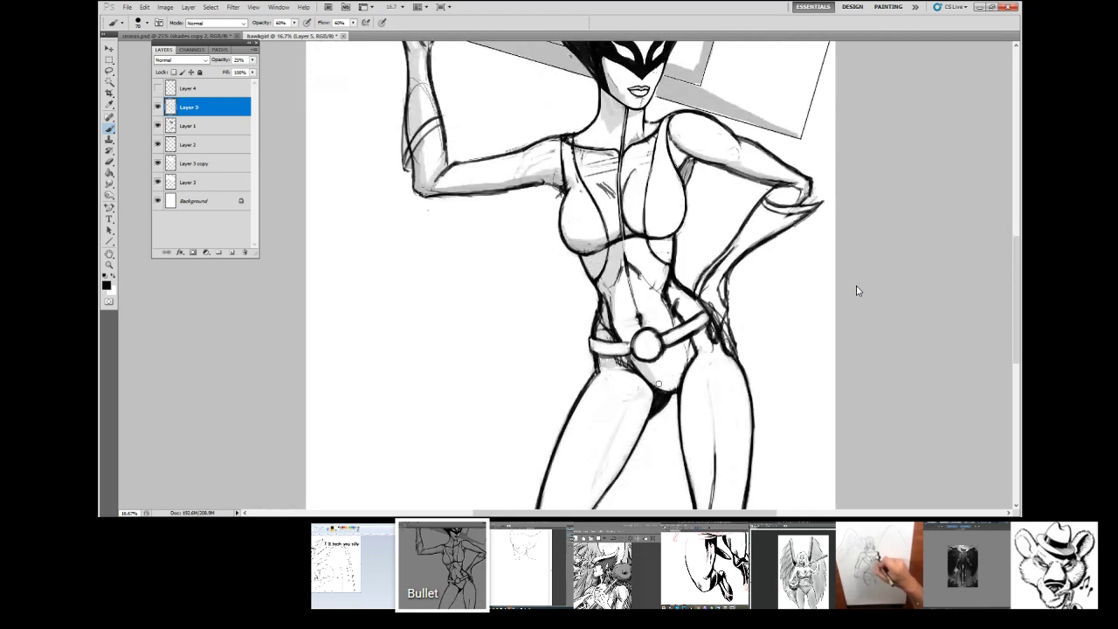
{"action": "mouse_move", "coordinate": [659, 383]}
{"action": "left_mouse_down"}
{"action": "mouse_move", "coordinate": [711, 414]}
{"action": "mouse_move", "coordinate": [684, 389]}
{"action": "mouse_move", "coordinate": [697, 504]}
{"action": "left_mouse_up"}
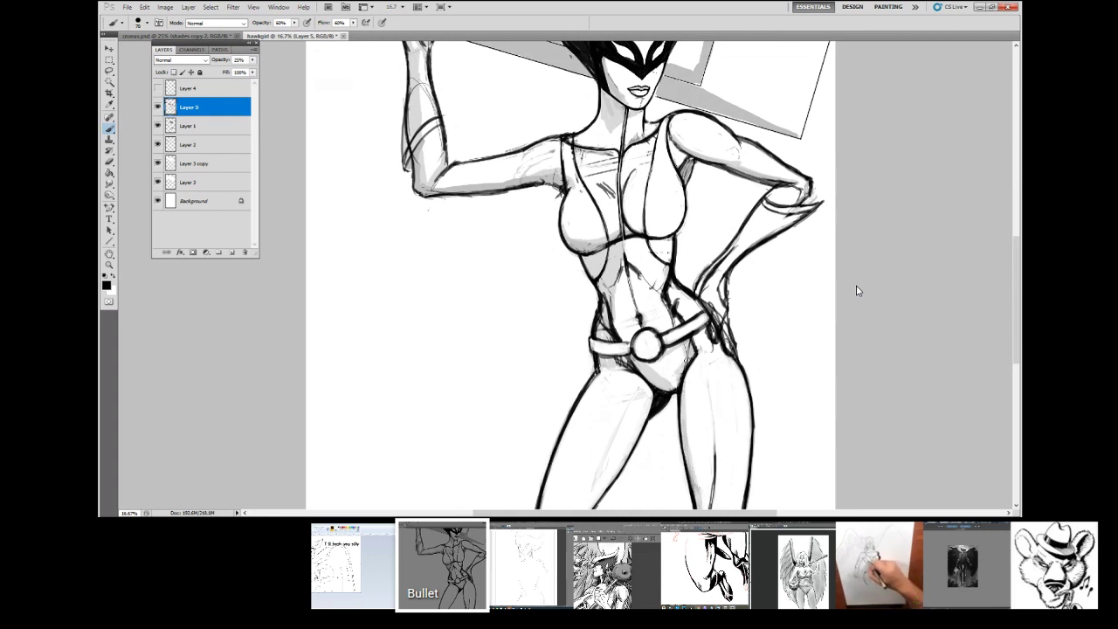
{"action": "mouse_move", "coordinate": [687, 357]}
{"action": "left_mouse_down"}
{"action": "mouse_move", "coordinate": [668, 310]}
{"action": "mouse_move", "coordinate": [680, 308]}
{"action": "left_mouse_up"}
{"action": "mouse_move", "coordinate": [624, 261]}
{"action": "left_mouse_down"}
{"action": "mouse_move", "coordinate": [650, 286]}
{"action": "mouse_move", "coordinate": [669, 268]}
{"action": "left_mouse_up"}
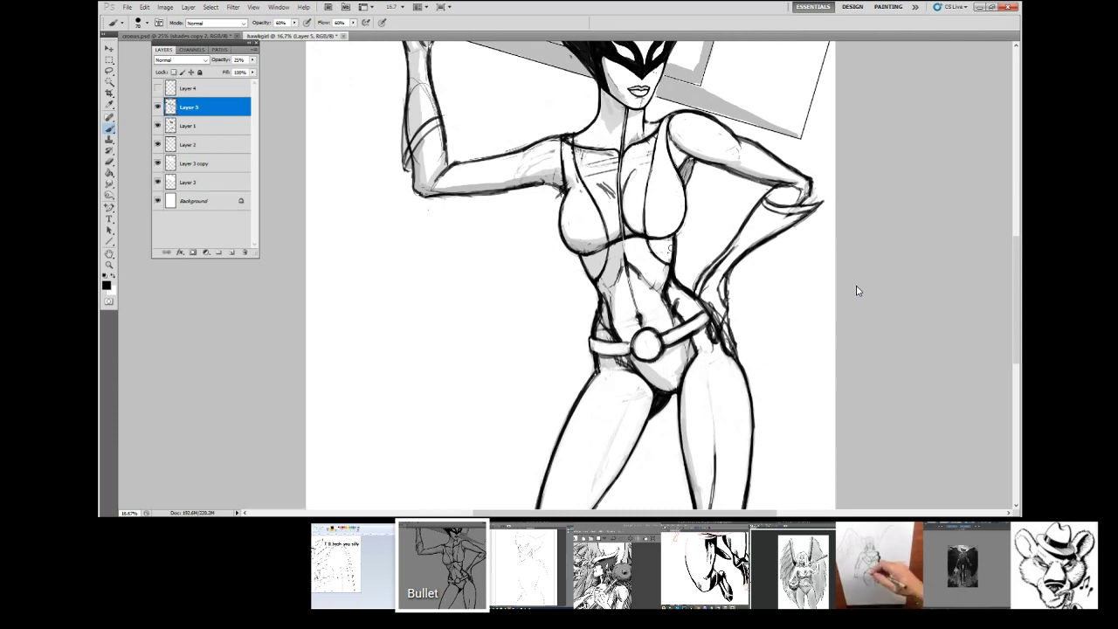
{"action": "key", "text": "ctrl+z"}
Step: Add grey Brush shading under the bust, along the costume's centre line and on the shoulder of the lowered arm
{"action": "left_click_drag", "start_coordinate": [627, 221], "coordinate": [662, 230]}
{"action": "left_click_drag", "start_coordinate": [627, 177], "coordinate": [609, 196]}
{"action": "mouse_move", "coordinate": [667, 120]}
{"action": "left_mouse_down"}
{"action": "mouse_move", "coordinate": [661, 142]}
{"action": "mouse_move", "coordinate": [679, 144]}
{"action": "mouse_move", "coordinate": [675, 131]}
{"action": "mouse_move", "coordinate": [698, 152]}
{"action": "left_mouse_up"}
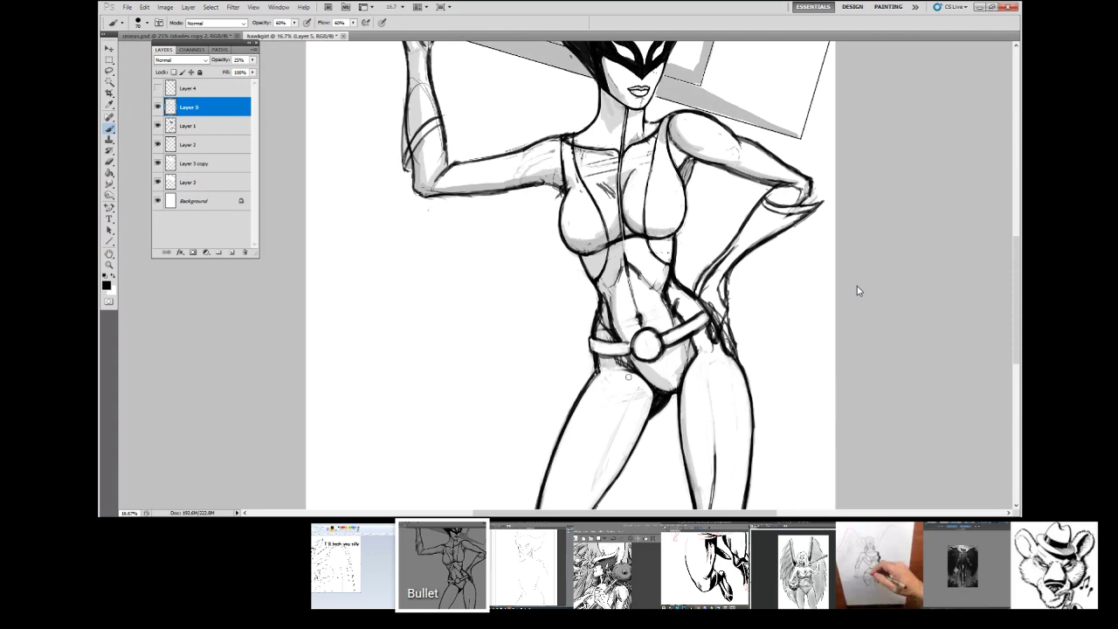
Step: Paint long grey shading strokes down the inner sides of both thighs with the Brush
{"action": "left_click_drag", "start_coordinate": [631, 384], "coordinate": [599, 485]}
{"action": "left_click_drag", "start_coordinate": [626, 407], "coordinate": [597, 480]}
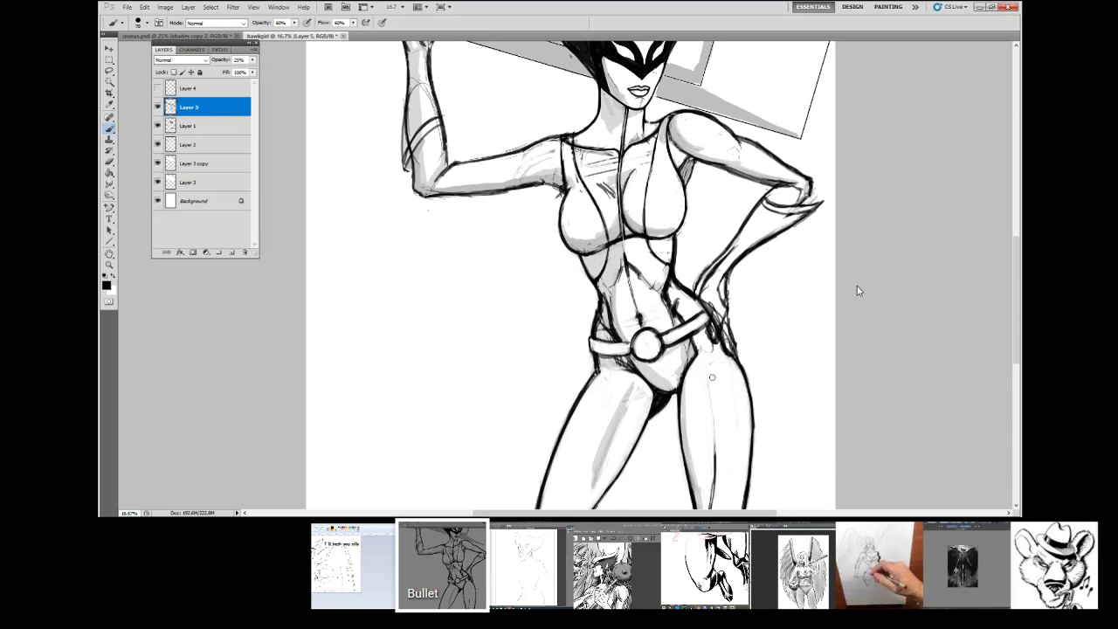
{"action": "left_click_drag", "start_coordinate": [706, 375], "coordinate": [707, 498]}
{"action": "left_click_drag", "start_coordinate": [708, 442], "coordinate": [707, 510]}
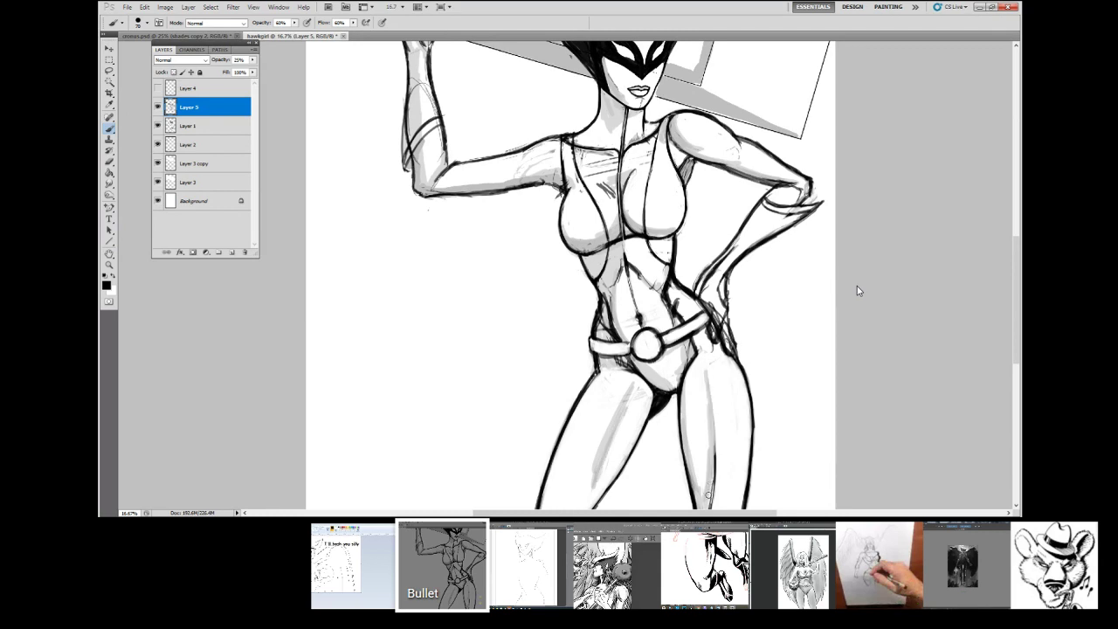
Step: Shade the hip below the belt and the forearm and hand resting on the hip with the Brush
{"action": "left_click_drag", "start_coordinate": [699, 344], "coordinate": [679, 393]}
{"action": "left_click_drag", "start_coordinate": [690, 344], "coordinate": [675, 388]}
{"action": "left_click_drag", "start_coordinate": [707, 298], "coordinate": [738, 225]}
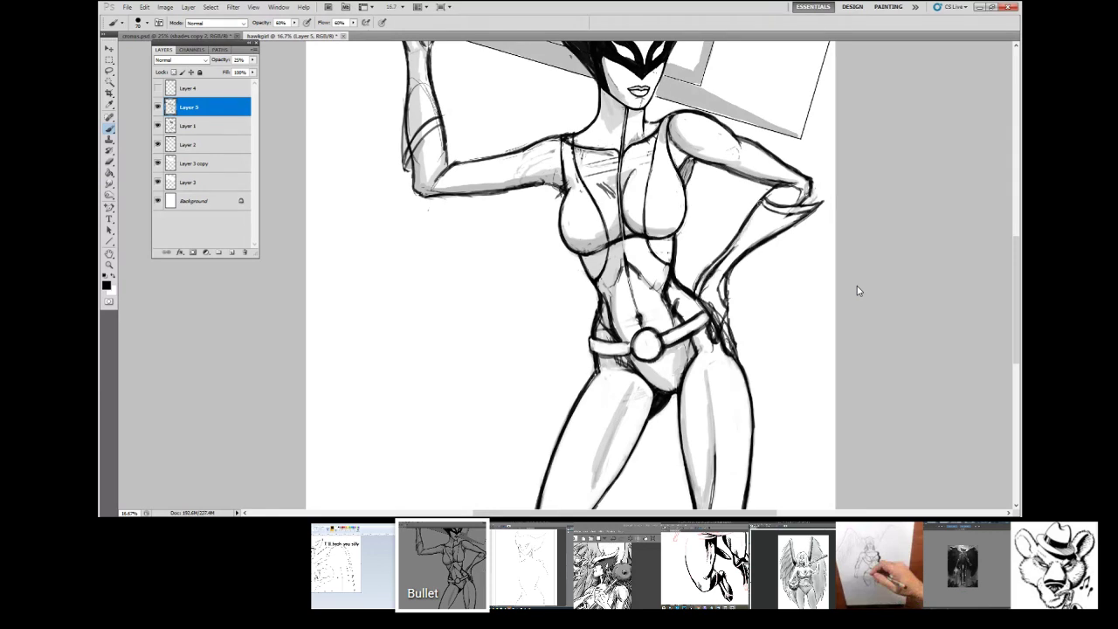
{"action": "left_click_drag", "start_coordinate": [782, 189], "coordinate": [734, 250]}
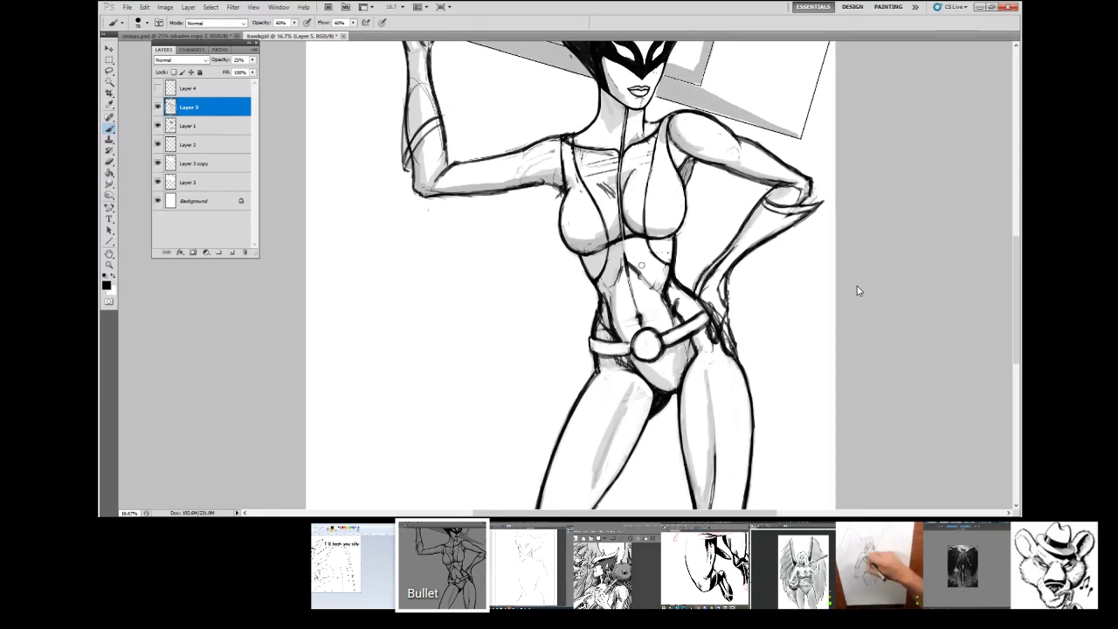
Step: Brush grey shading onto the abdomen and Paint Bucket fill the shadow areas on the ribs, lowered arm's shoulder, neck and raised upper arm
{"action": "mouse_move", "coordinate": [630, 264]}
{"action": "left_mouse_down"}
{"action": "mouse_move", "coordinate": [650, 281]}
{"action": "mouse_move", "coordinate": [629, 293]}
{"action": "left_mouse_up"}
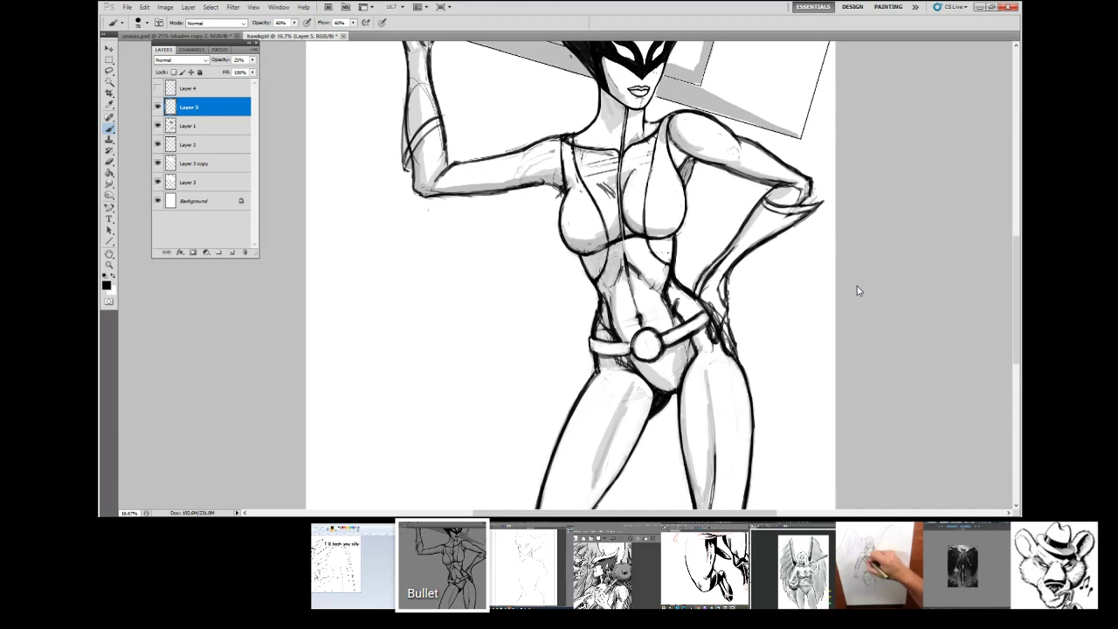
{"action": "left_click", "coordinate": [110, 172]}
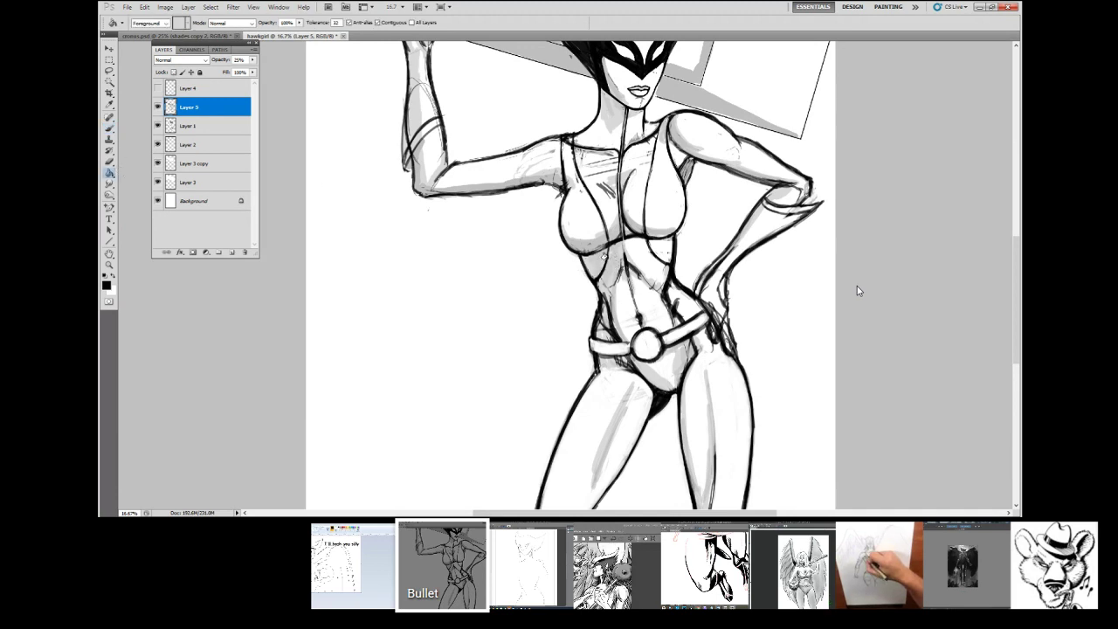
{"action": "left_click", "coordinate": [606, 259]}
{"action": "left_click", "coordinate": [696, 145]}
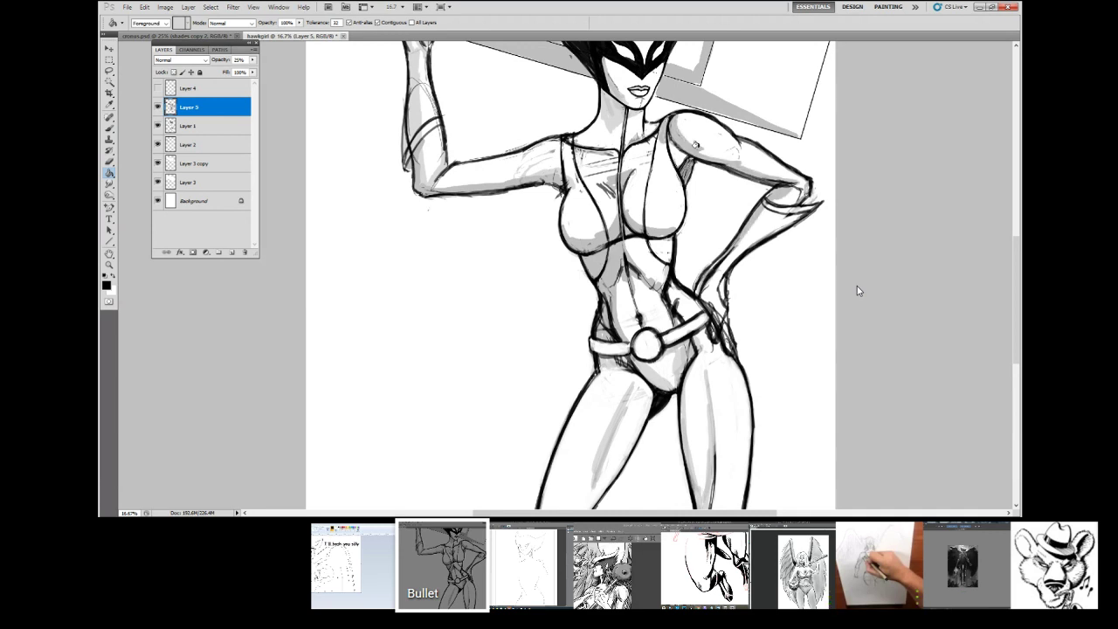
{"action": "left_click", "coordinate": [615, 115]}
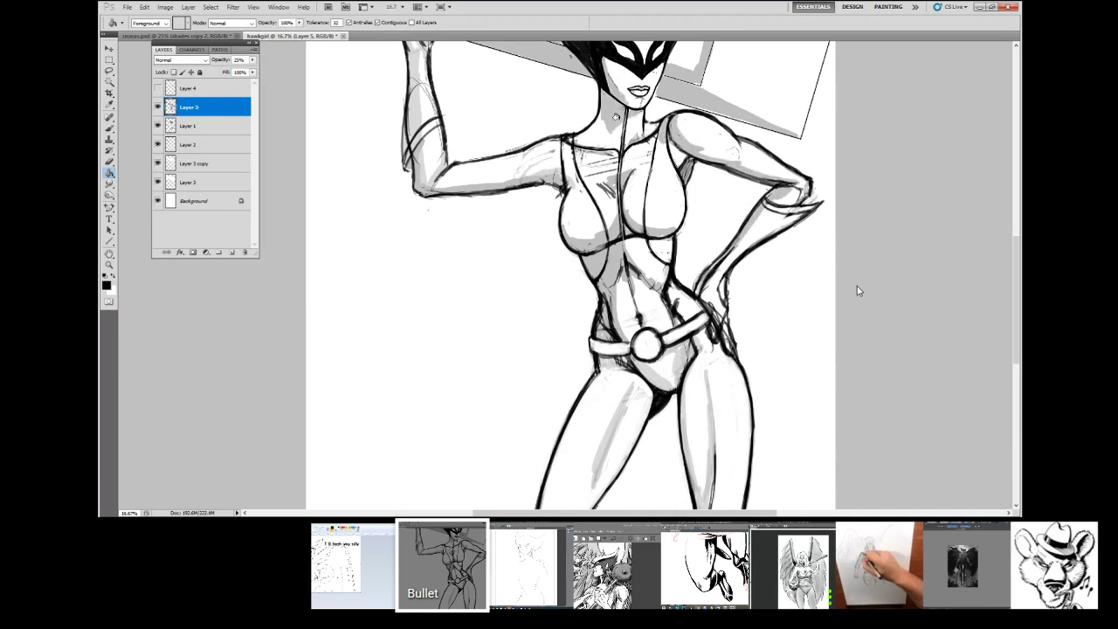
{"action": "left_click", "coordinate": [549, 175]}
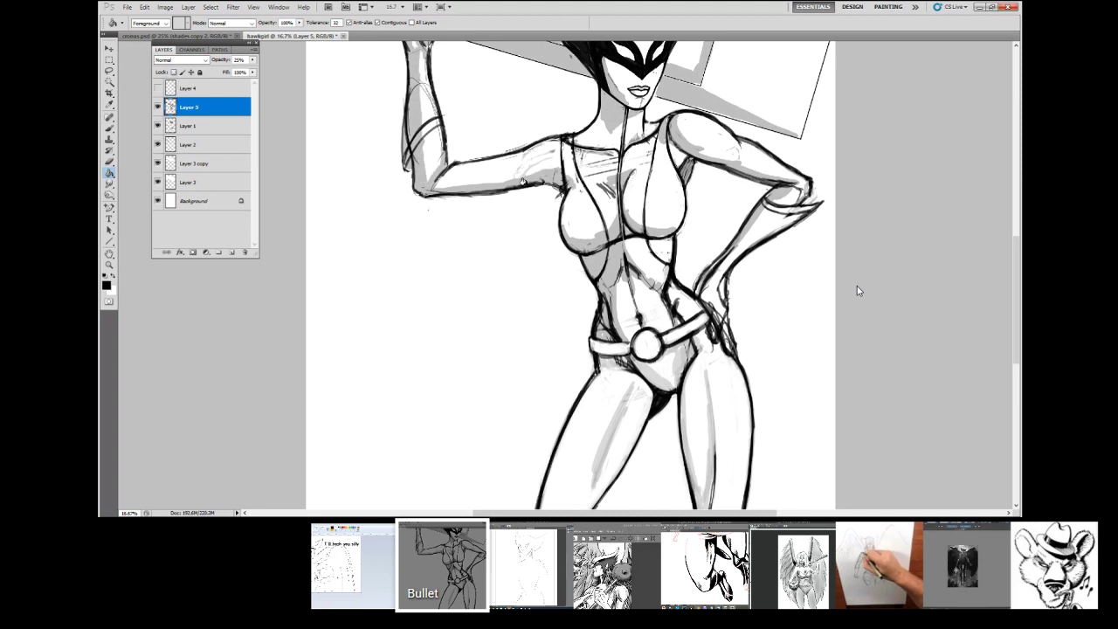
Step: Extend the grey Brush shading along the inner thigh and down past the knee of the leg that angles outward
{"action": "scroll", "coordinate": [856, 291], "scroll_direction": "down", "scroll_amount": 5}
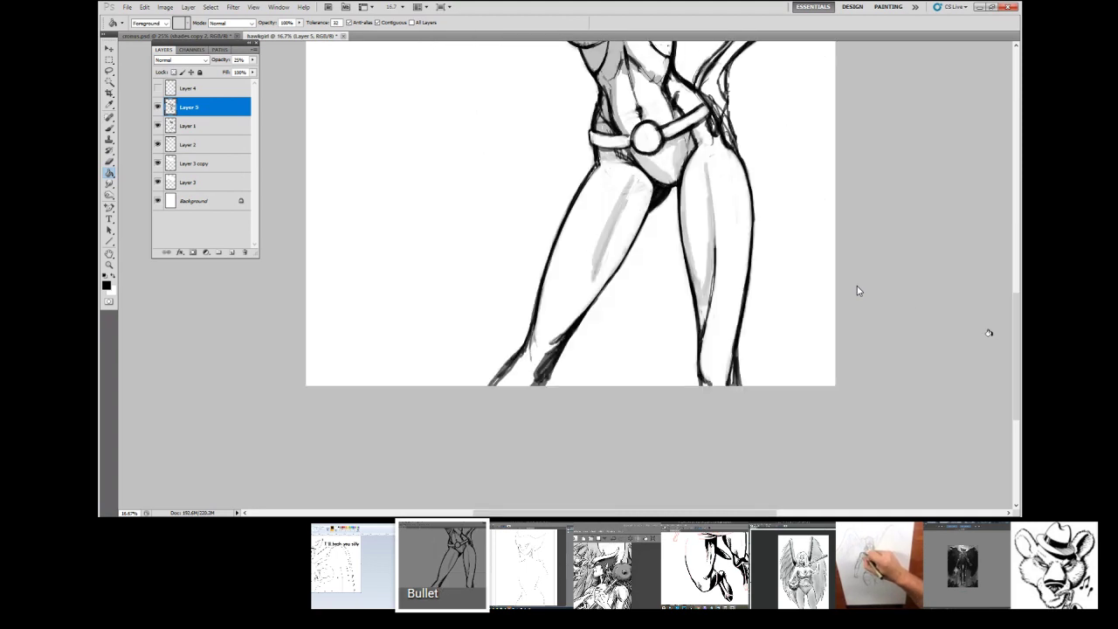
{"action": "key", "text": "b"}
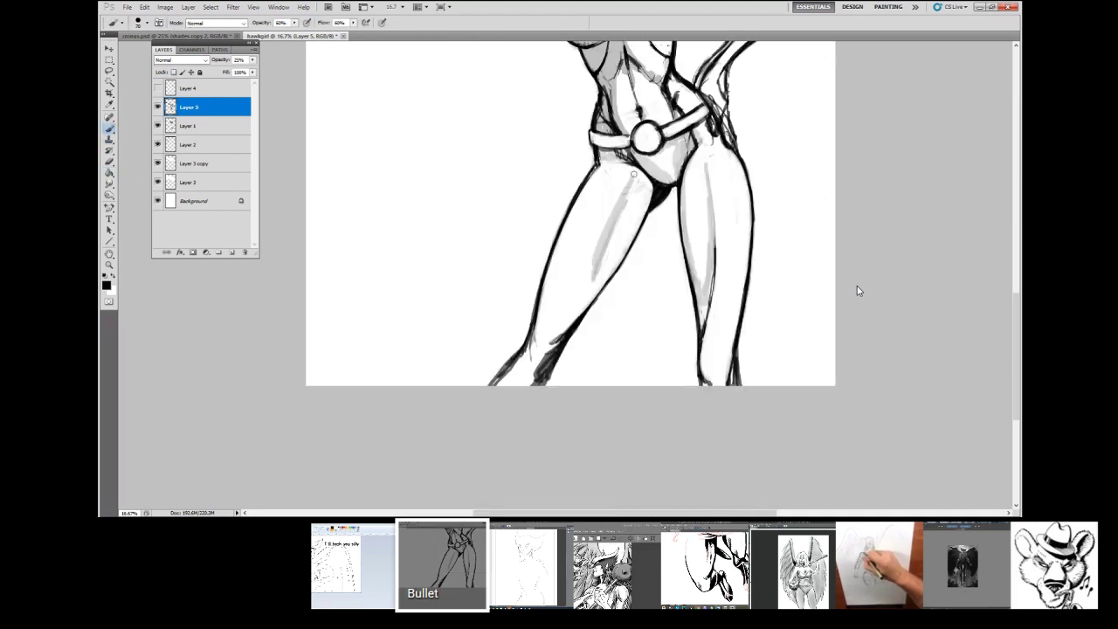
{"action": "mouse_move", "coordinate": [633, 174]}
{"action": "left_mouse_down"}
{"action": "mouse_move", "coordinate": [644, 194]}
{"action": "mouse_move", "coordinate": [631, 180]}
{"action": "mouse_move", "coordinate": [626, 246]}
{"action": "left_mouse_up"}
{"action": "mouse_move", "coordinate": [641, 206]}
{"action": "left_mouse_down"}
{"action": "mouse_move", "coordinate": [603, 281]}
{"action": "mouse_move", "coordinate": [515, 386]}
{"action": "mouse_move", "coordinate": [564, 325]}
{"action": "mouse_move", "coordinate": [541, 347]}
{"action": "mouse_move", "coordinate": [552, 311]}
{"action": "mouse_move", "coordinate": [571, 320]}
{"action": "mouse_move", "coordinate": [632, 171]}
{"action": "left_mouse_up"}
{"action": "left_click_drag", "start_coordinate": [604, 246], "coordinate": [613, 217]}
{"action": "left_click_drag", "start_coordinate": [597, 269], "coordinate": [578, 299]}
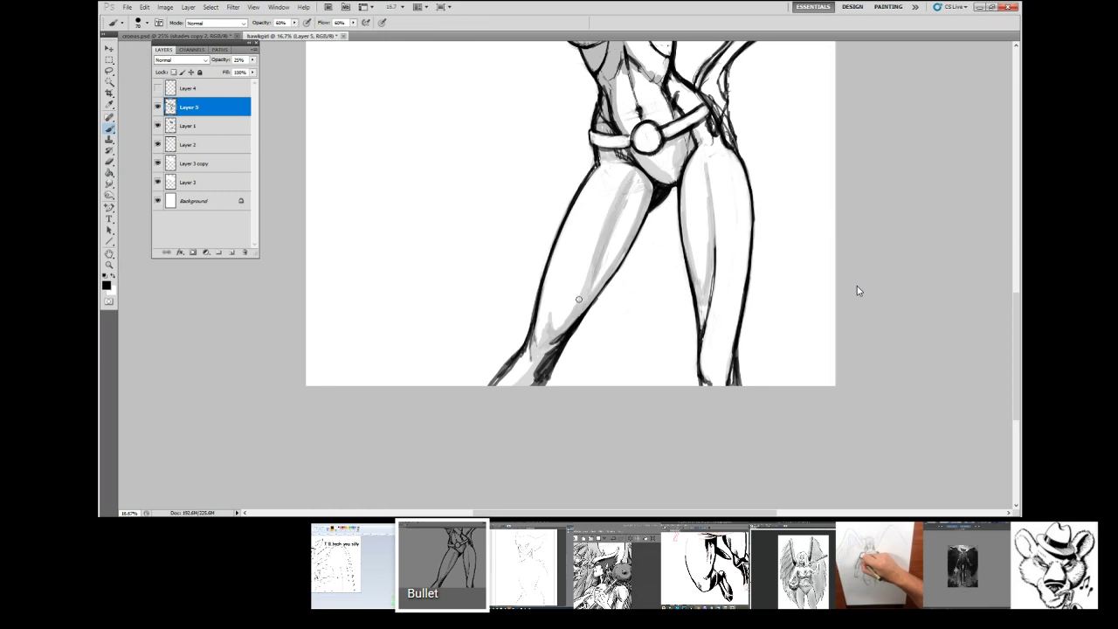
Step: Brush grey shading along the centre and both edges of the straighter leg, down to the bottom of the page
{"action": "mouse_move", "coordinate": [714, 157]}
{"action": "left_mouse_down"}
{"action": "mouse_move", "coordinate": [707, 242]}
{"action": "mouse_move", "coordinate": [711, 228]}
{"action": "left_mouse_up"}
{"action": "left_click_drag", "start_coordinate": [715, 241], "coordinate": [702, 326]}
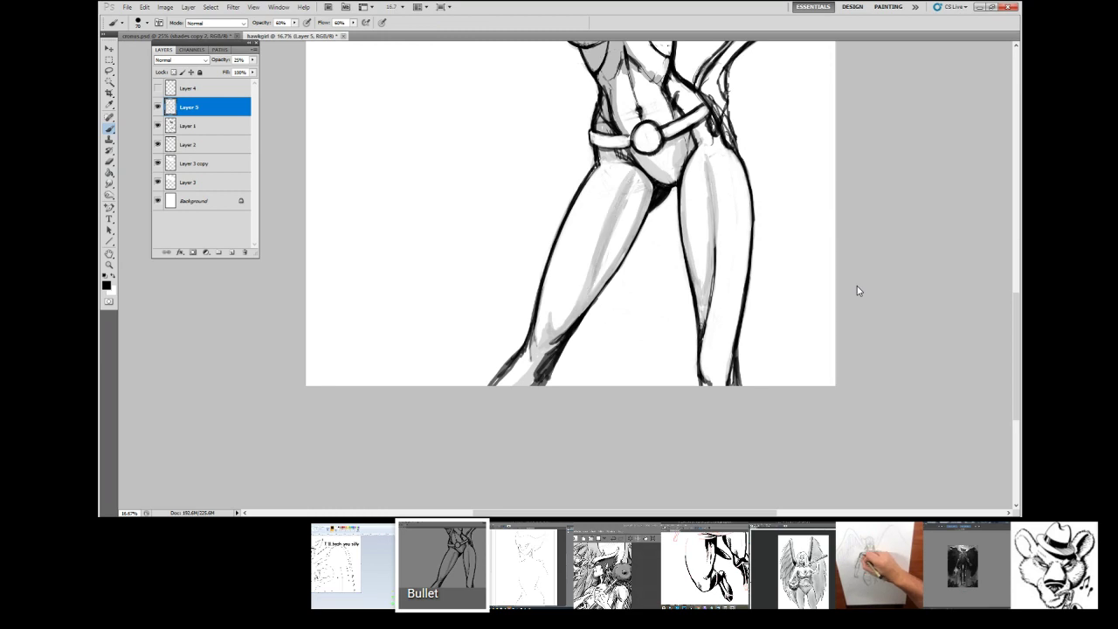
{"action": "left_click_drag", "start_coordinate": [697, 154], "coordinate": [692, 275]}
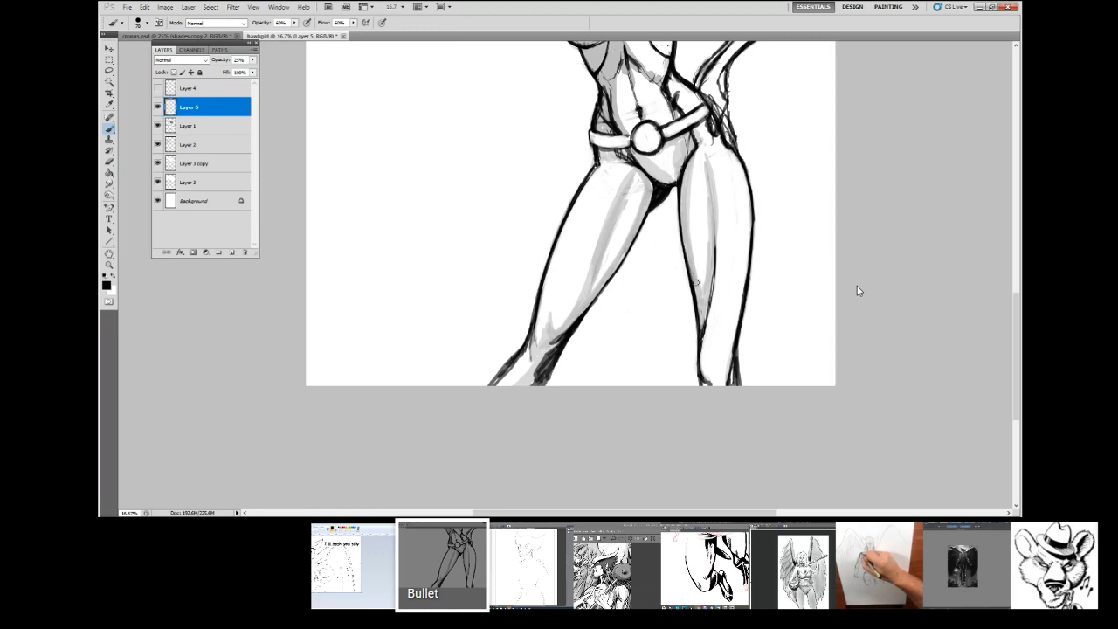
{"action": "left_click_drag", "start_coordinate": [709, 225], "coordinate": [708, 385]}
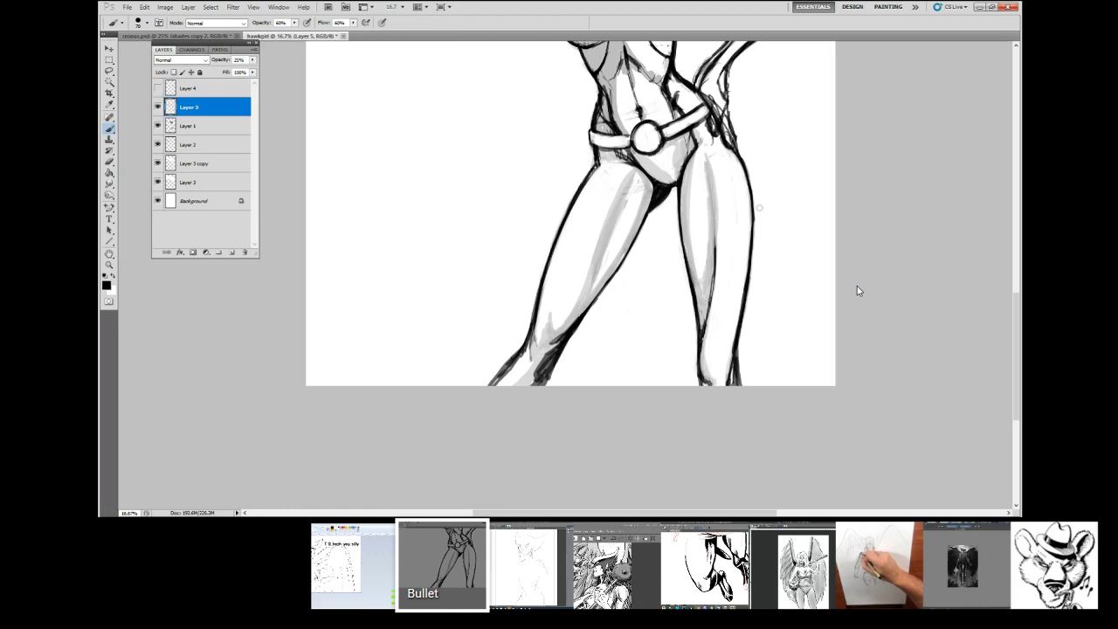
{"action": "left_click_drag", "start_coordinate": [740, 288], "coordinate": [733, 385]}
Step: Even out the grey shading on the legs with a Paint Bucket fill
{"action": "left_click", "coordinate": [109, 173]}
{"action": "left_click", "coordinate": [613, 227]}
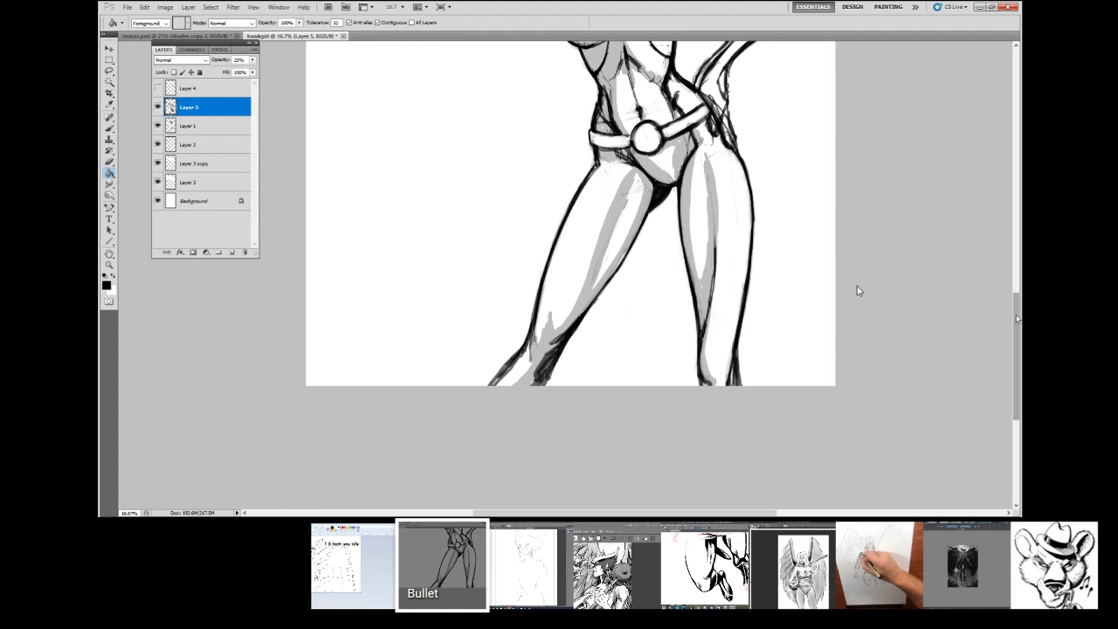
{"action": "left_click_drag", "start_coordinate": [1017, 319], "coordinate": [1016, 236]}
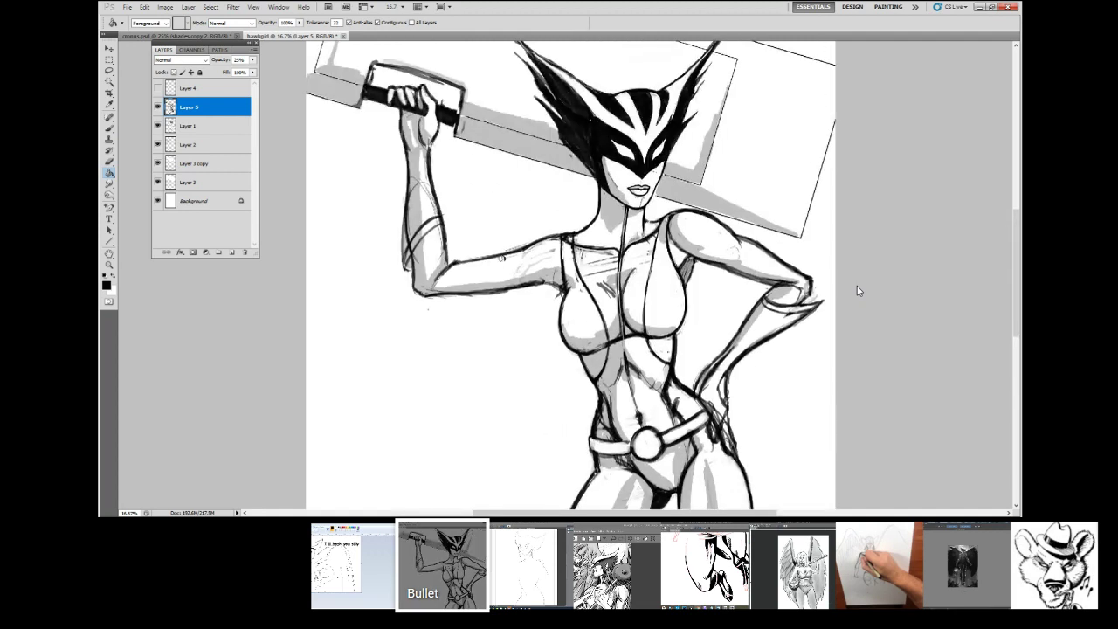
Step: Fit the whole illustration on screen and make Layer 1 active for the Brush
{"action": "left_click", "coordinate": [253, 7]}
{"action": "left_click", "coordinate": [273, 90]}
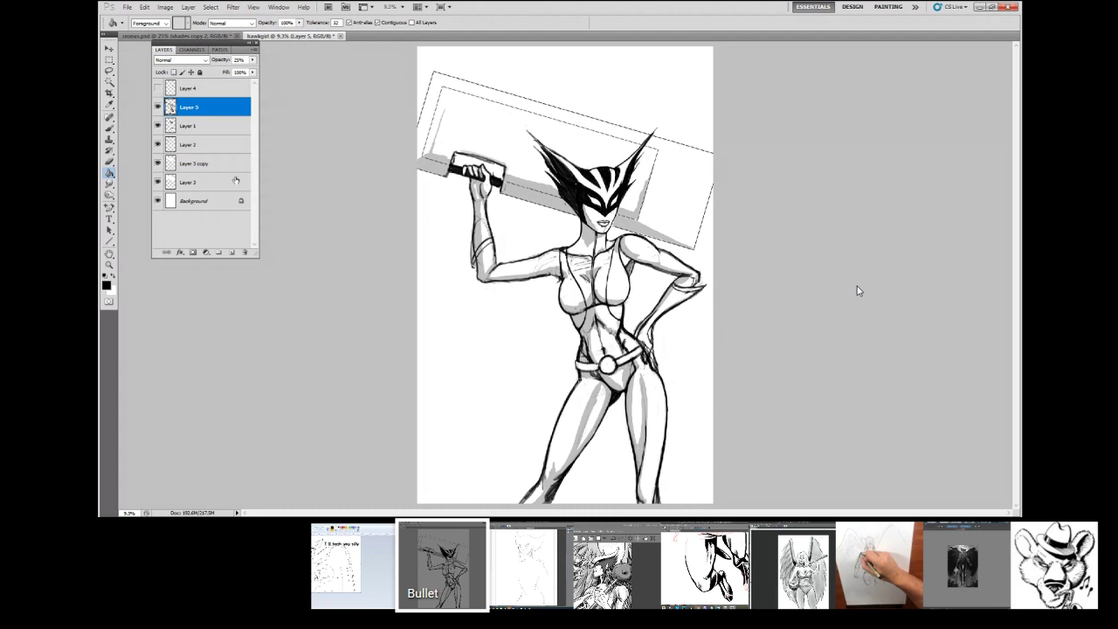
{"action": "left_click", "coordinate": [110, 129]}
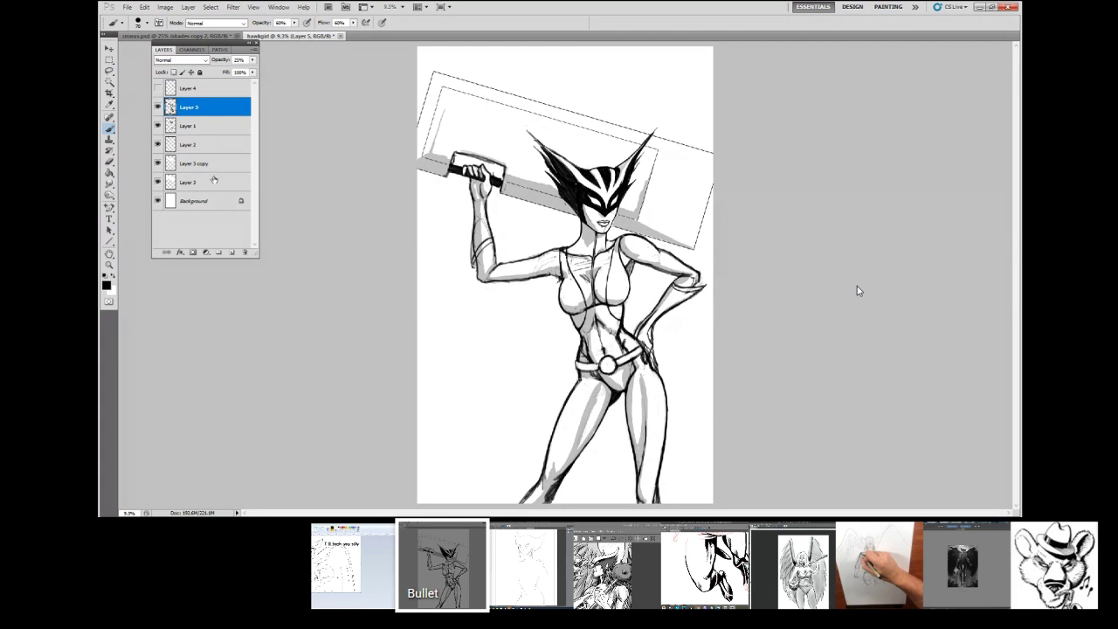
{"action": "left_click", "coordinate": [211, 129]}
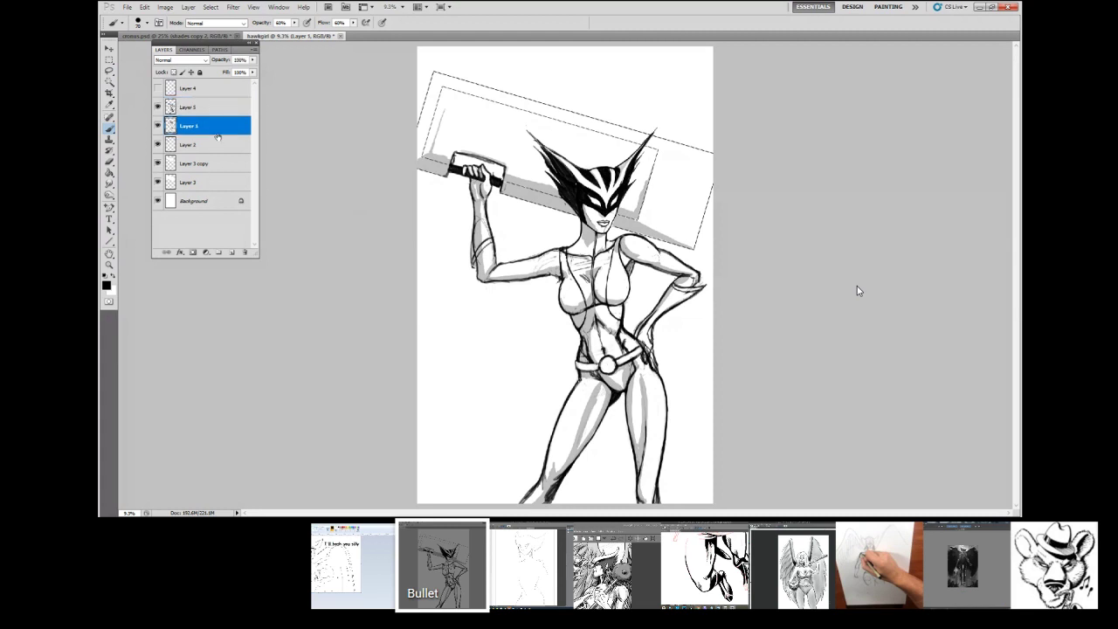
Step: Switch the call's main view to the shared Krita painting and retouch the dark rocks near the feet with tones sampled from the canvas
{"action": "left_click", "coordinate": [963, 577]}
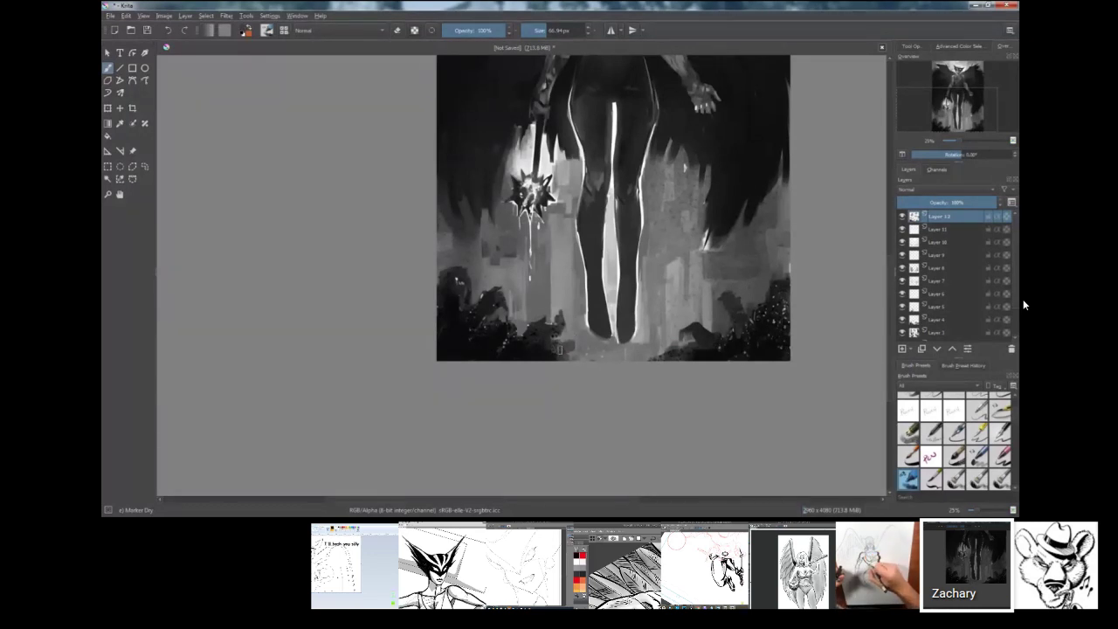
{"action": "left_click", "coordinate": [572, 343]}
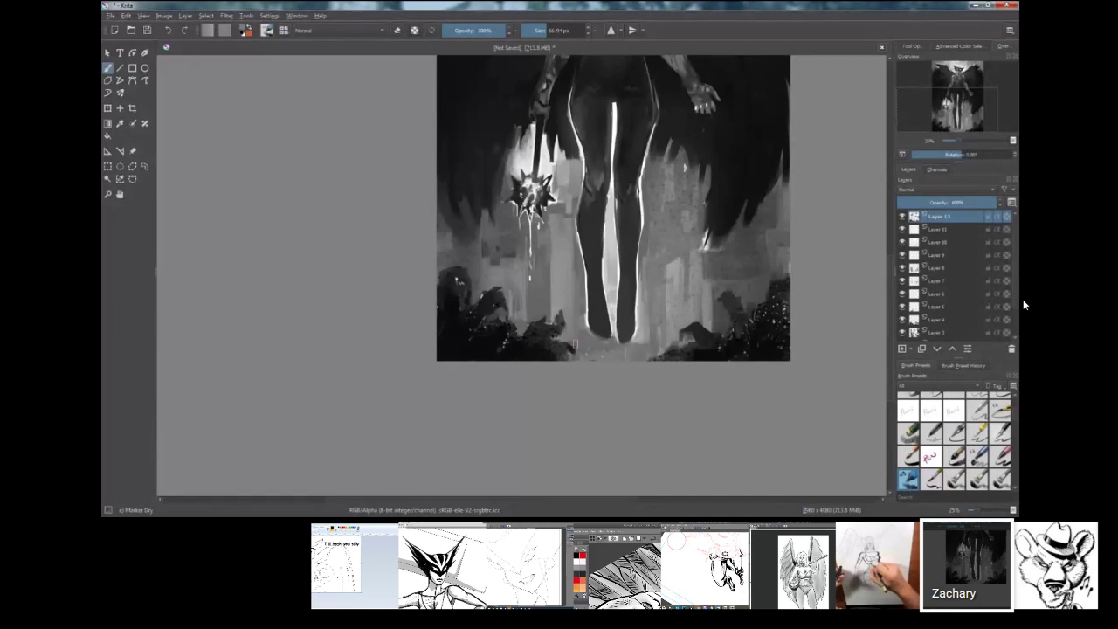
{"action": "left_click", "coordinate": [488, 311], "text": "ctrl"}
{"action": "left_click", "coordinate": [487, 311], "text": "ctrl"}
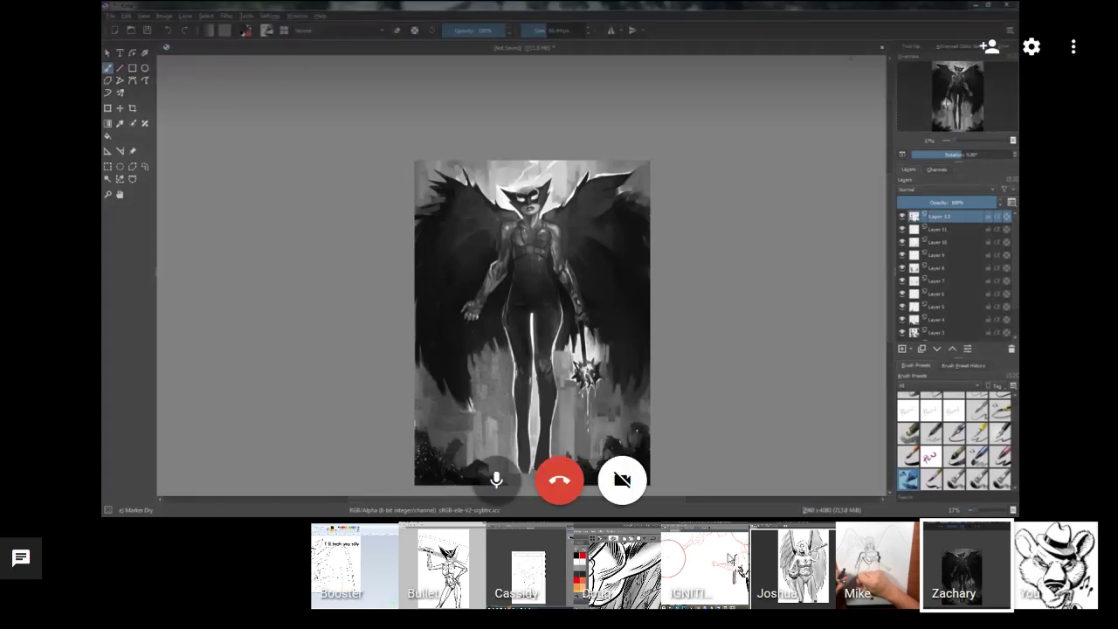
Step: Look at the "I'll bash you silly" drawing in Paint, and return the call's main view to the Krita painting
{"action": "left_click", "coordinate": [332, 566]}
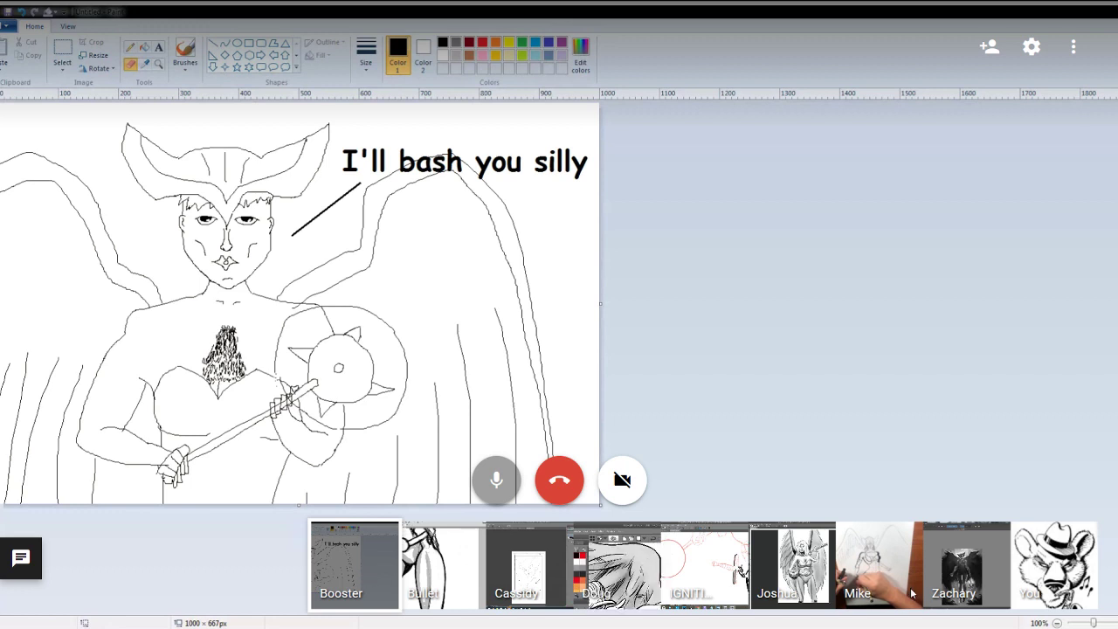
{"action": "left_click", "coordinate": [984, 576]}
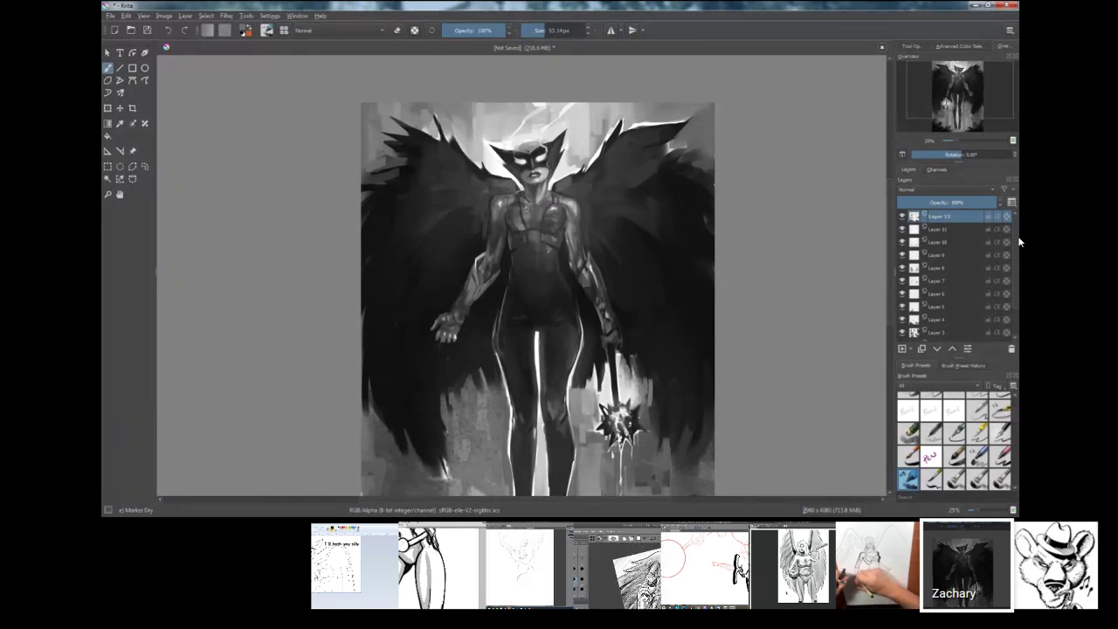
{"action": "mouse_move", "coordinate": [968, 241]}
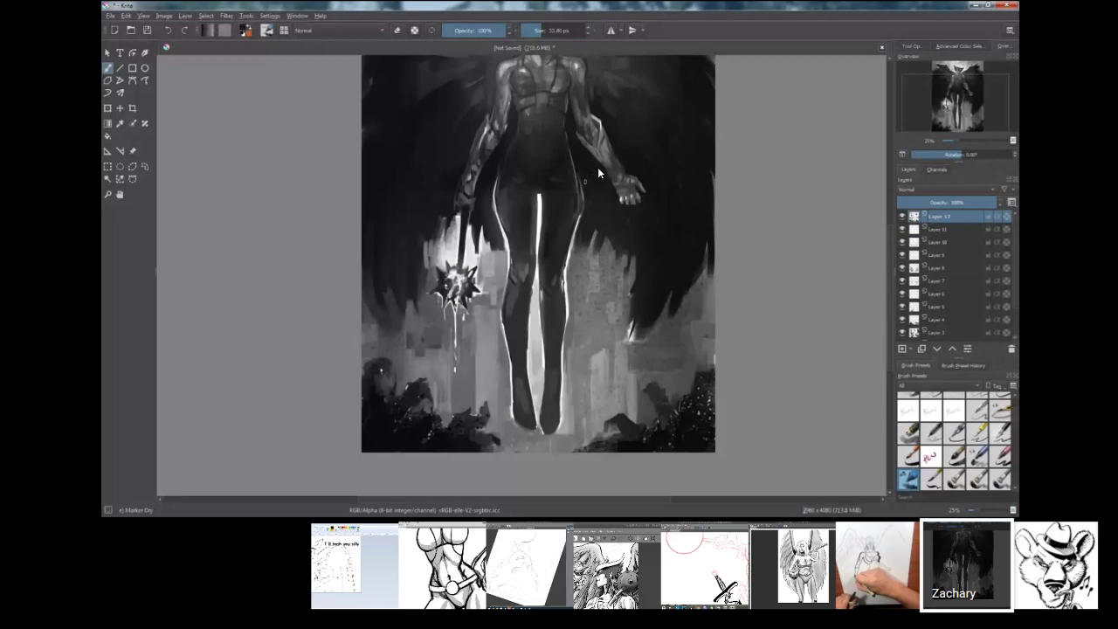
Step: Reduce the brush size, sample light and mid greys from the painting, repaint the outer edge of the leg, and reset and swap the colours
{"action": "mouse_move", "coordinate": [255, 515]}
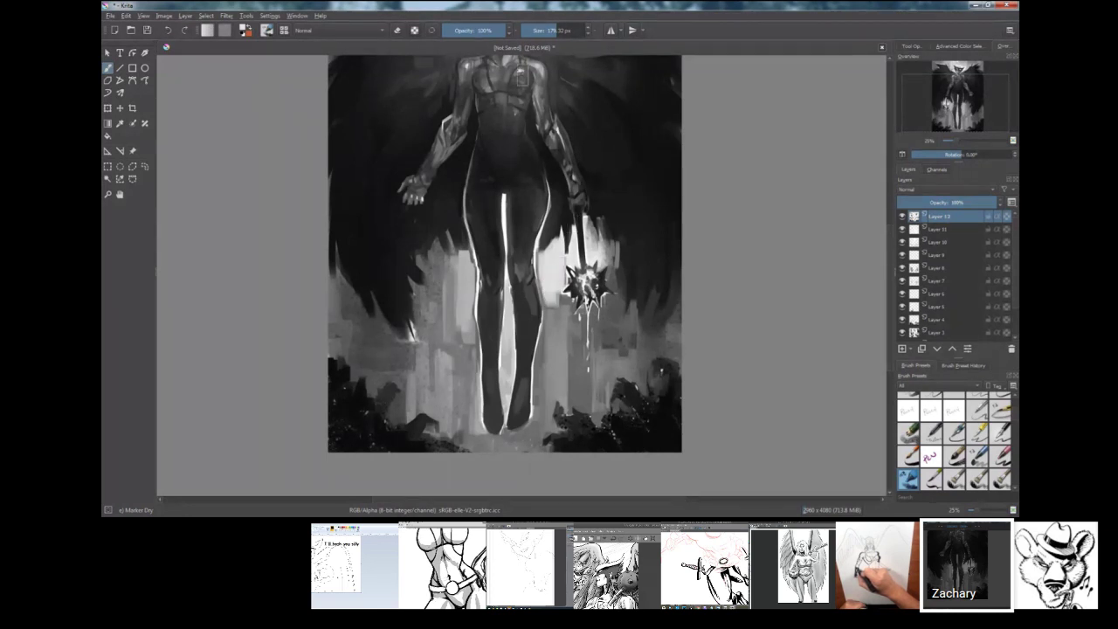
{"action": "left_click", "coordinate": [542, 30]}
{"action": "left_click", "coordinate": [480, 290], "text": "ctrl"}
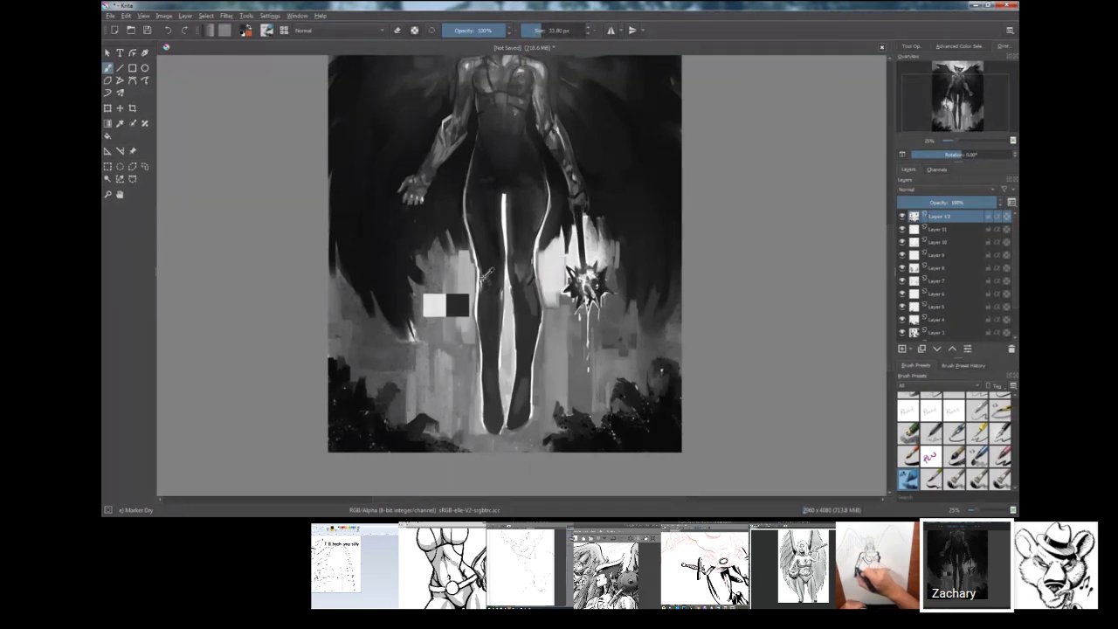
{"action": "left_click", "coordinate": [441, 349], "text": "ctrl"}
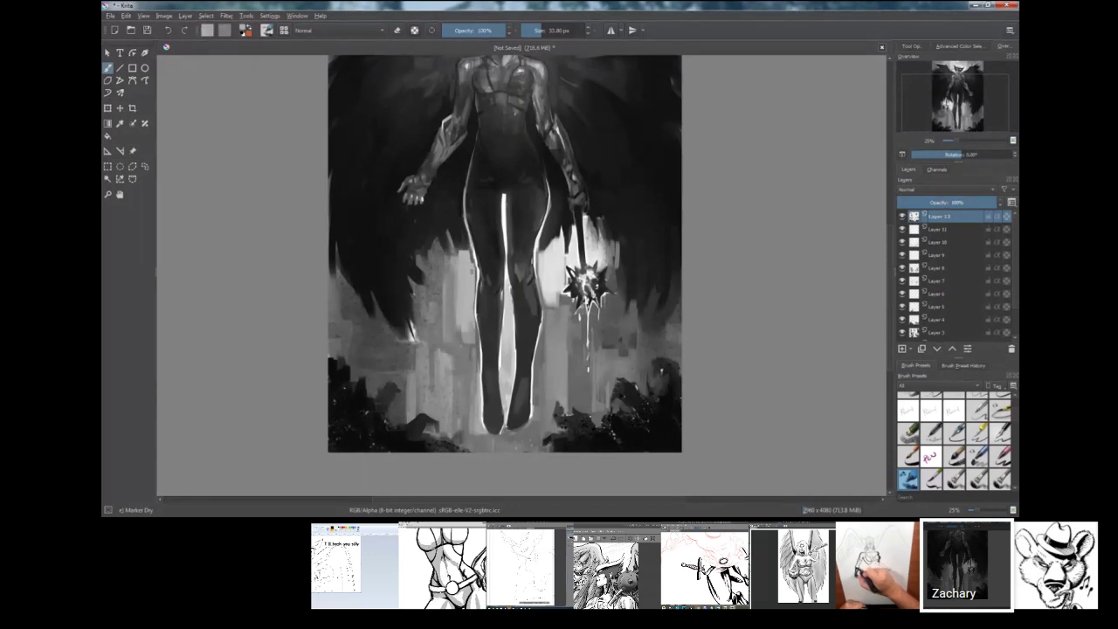
{"action": "left_click_drag", "start_coordinate": [473, 252], "coordinate": [477, 306]}
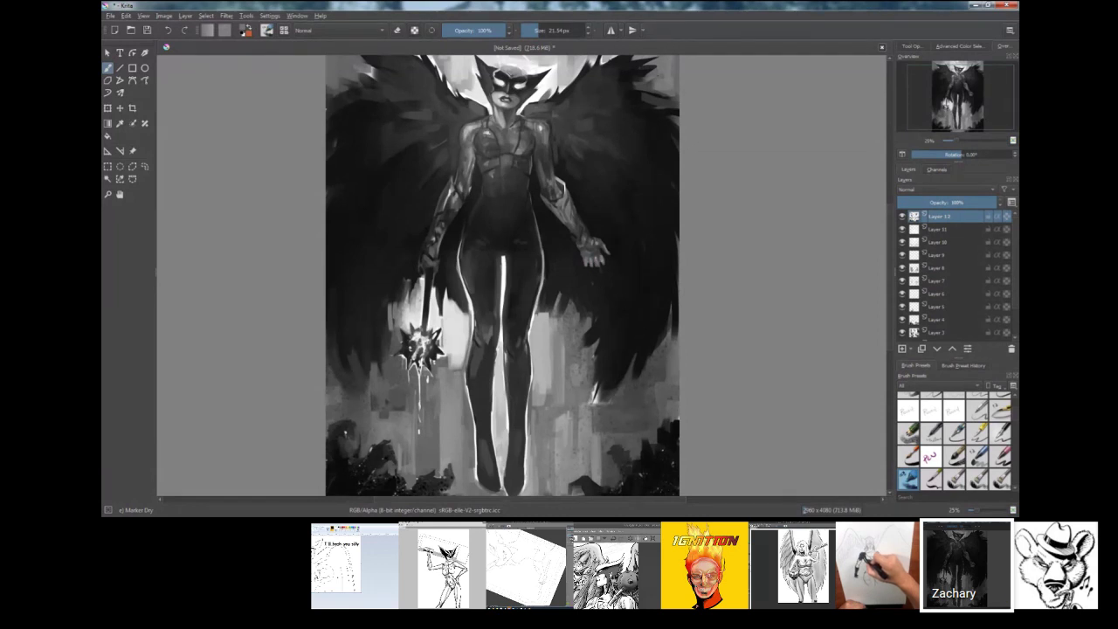
{"action": "key", "text": "d"}
{"action": "key", "text": "x"}
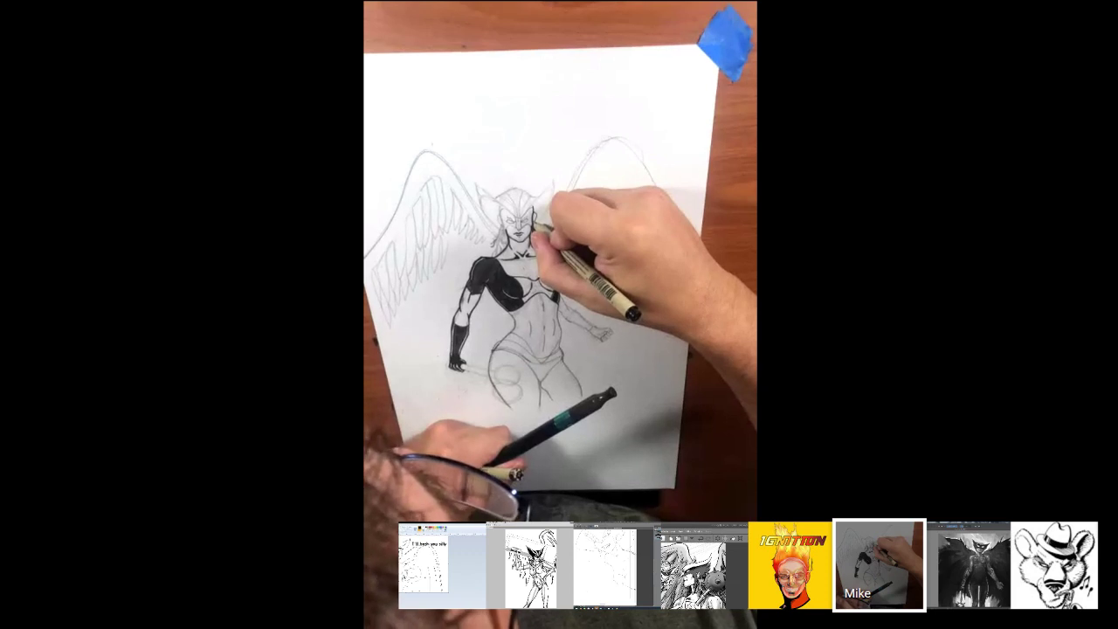
Step: View more of the Hawkgirl-with-mace drawing in Clip Studio Paint, and switch the call to the red-sketched close-up of the masked face
{"action": "mouse_move", "coordinate": [1076, 191]}
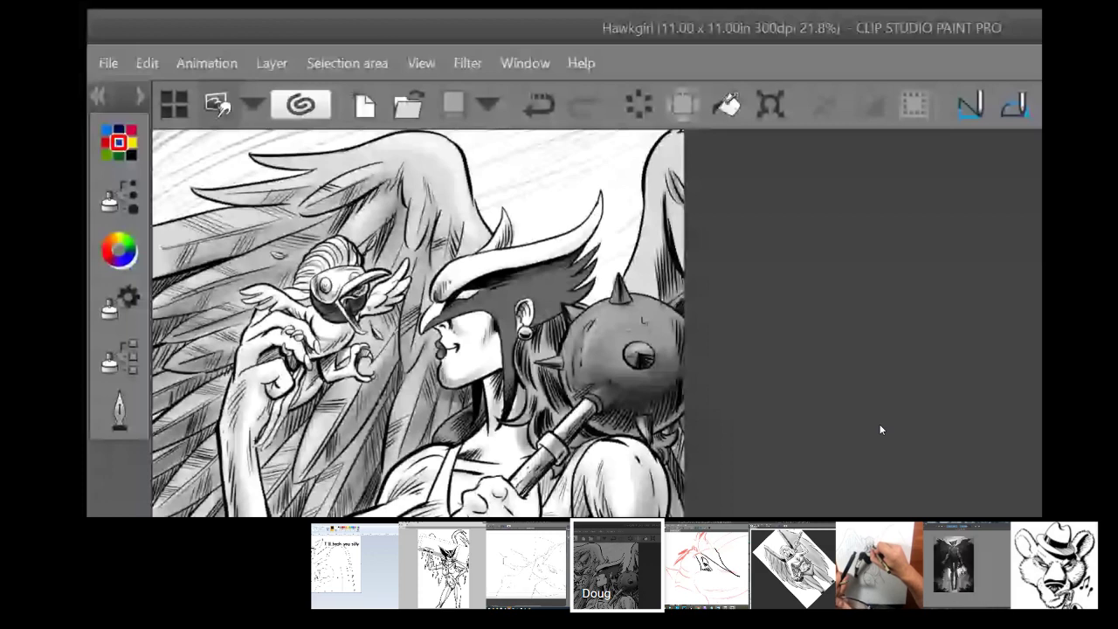
{"action": "scroll", "coordinate": [881, 428], "scroll_direction": "down", "scroll_amount": 1}
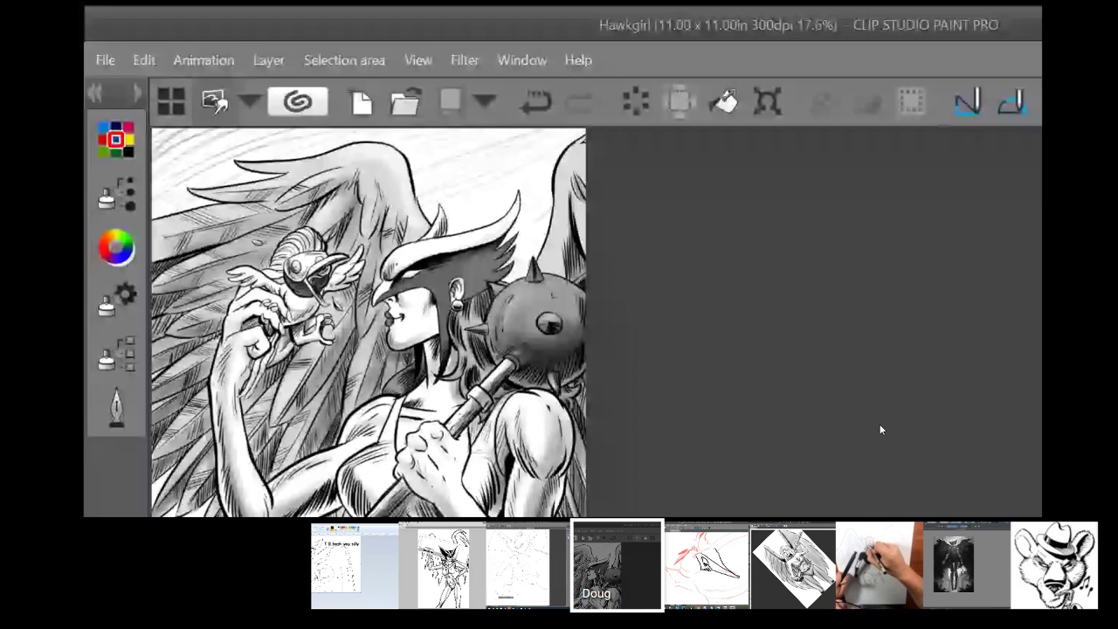
{"action": "left_click", "coordinate": [691, 583]}
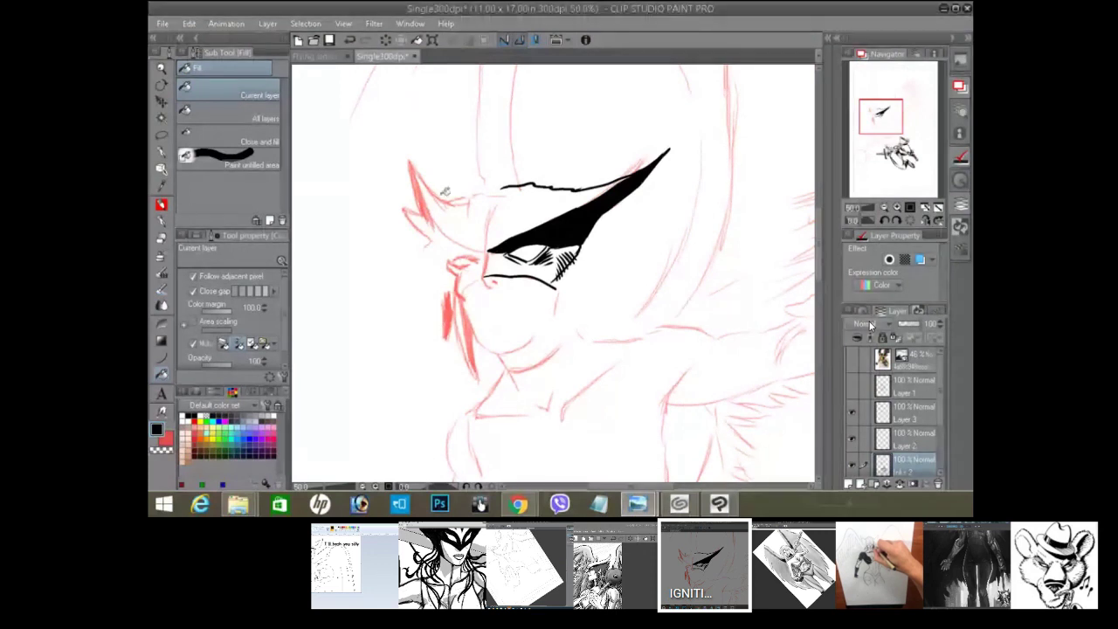
Step: Ink the mask's pointed front, its upper edge and the helmet line rising from the brow with the size 6.0 Inker - Nib Stiff brush
{"action": "key", "text": "b"}
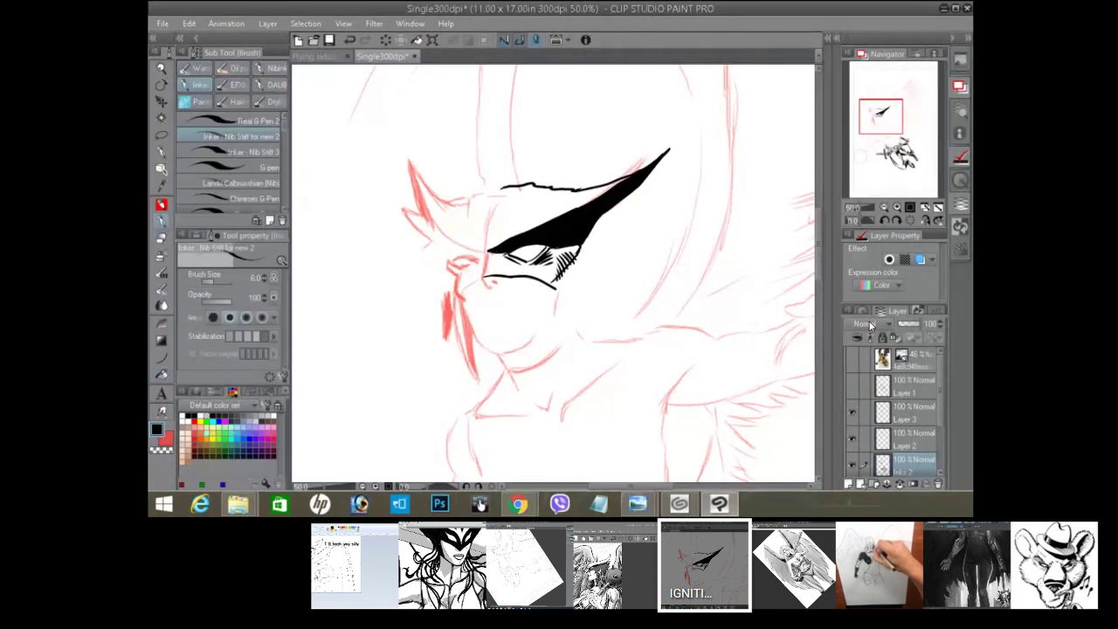
{"action": "mouse_move", "coordinate": [452, 203]}
{"action": "left_mouse_down"}
{"action": "mouse_move", "coordinate": [403, 154]}
{"action": "mouse_move", "coordinate": [423, 182]}
{"action": "left_mouse_up"}
{"action": "mouse_move", "coordinate": [404, 157]}
{"action": "left_mouse_down"}
{"action": "mouse_move", "coordinate": [434, 224]}
{"action": "mouse_move", "coordinate": [491, 252]}
{"action": "left_mouse_up"}
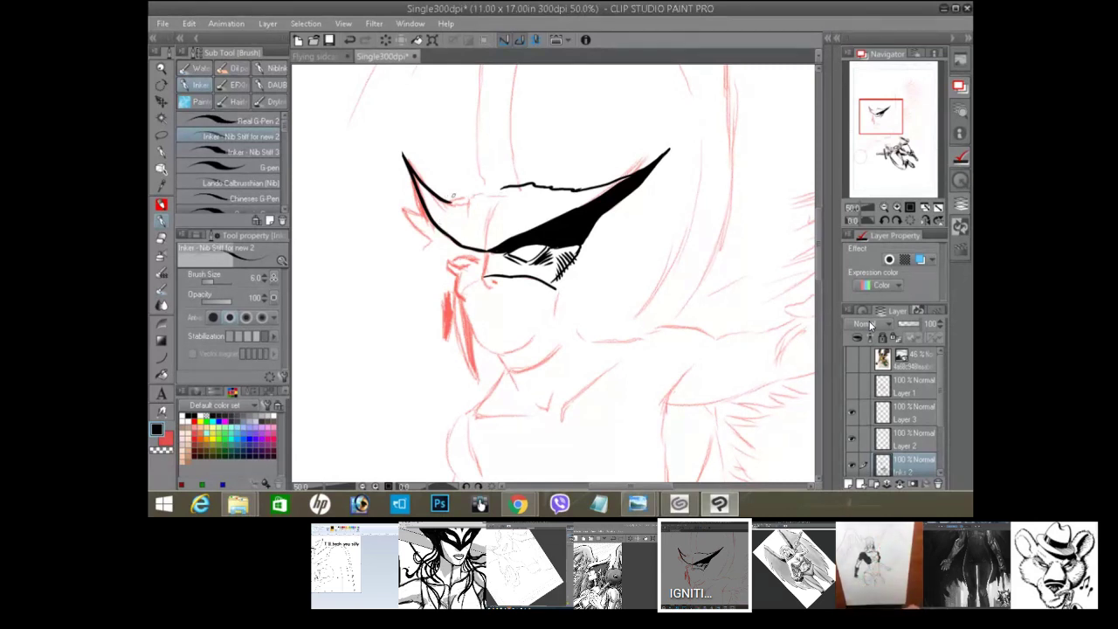
{"action": "left_click_drag", "start_coordinate": [445, 202], "coordinate": [470, 197]}
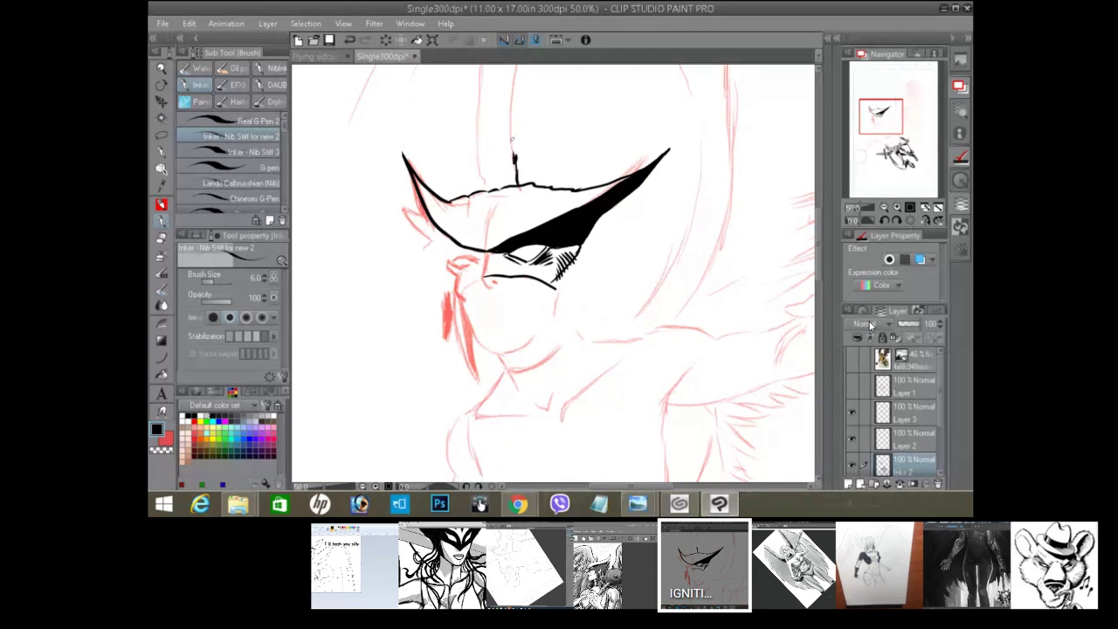
{"action": "scroll", "coordinate": [819, 255], "scroll_direction": "up", "scroll_amount": 3}
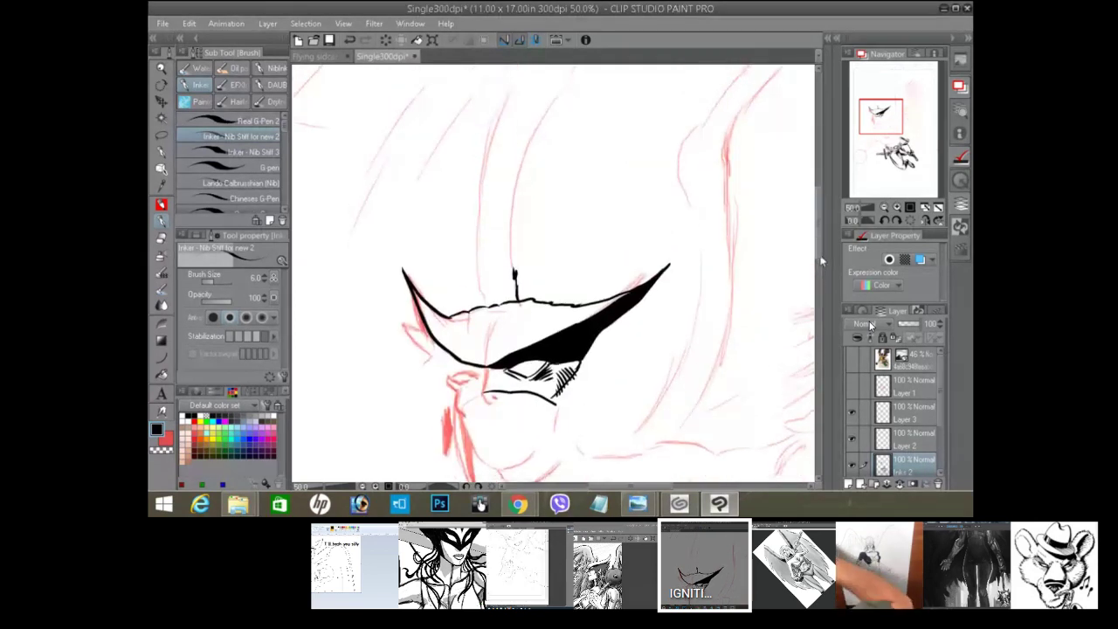
{"action": "mouse_move", "coordinate": [513, 270]}
{"action": "left_mouse_down"}
{"action": "mouse_move", "coordinate": [516, 182]}
{"action": "mouse_move", "coordinate": [550, 102]}
{"action": "left_mouse_up"}
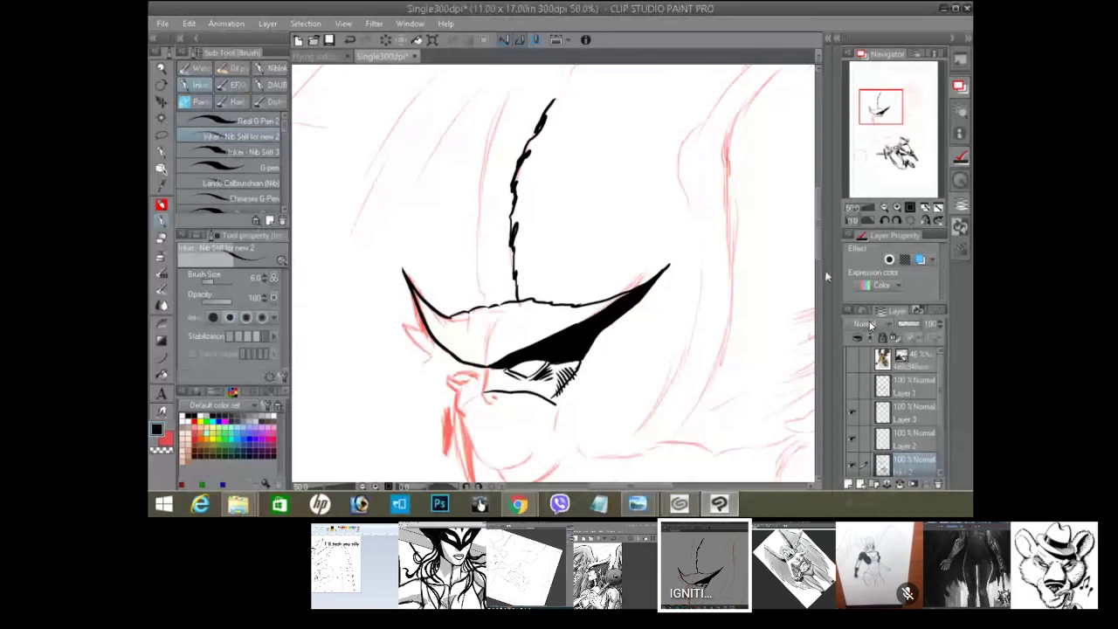
Step: Extend the inked helmet line upward and ink a second line beside it, adding short feather ticks and a dark patch at its base
{"action": "scroll", "coordinate": [826, 275], "scroll_direction": "up", "scroll_amount": 3}
{"action": "mouse_move", "coordinate": [553, 154]}
{"action": "left_mouse_down"}
{"action": "mouse_move", "coordinate": [597, 96]}
{"action": "mouse_move", "coordinate": [573, 124]}
{"action": "left_mouse_up"}
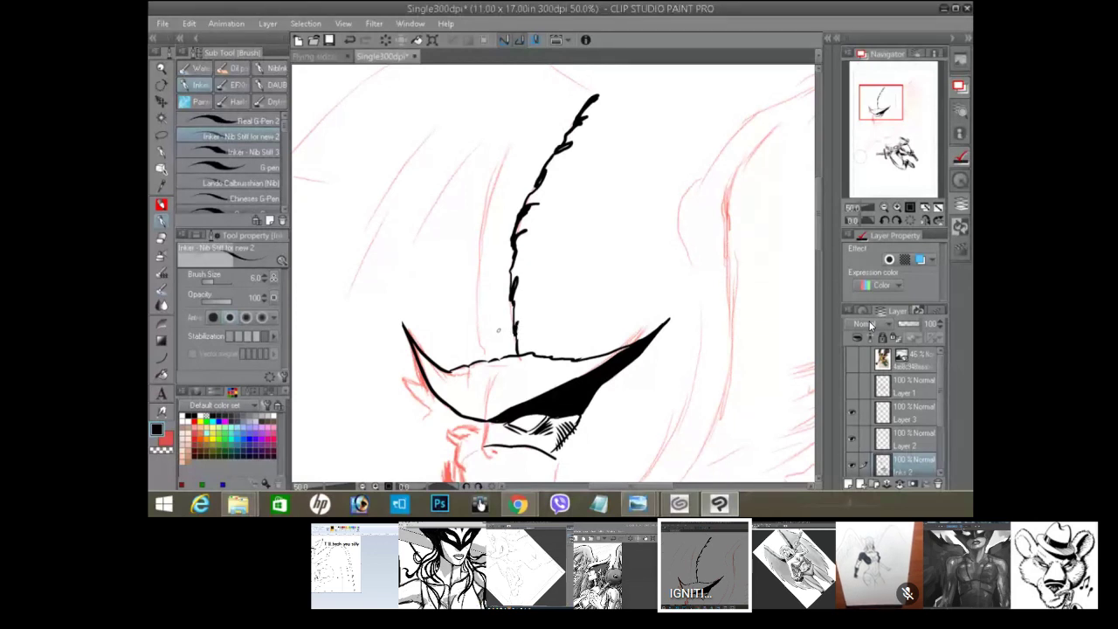
{"action": "mouse_move", "coordinate": [499, 329]}
{"action": "left_mouse_down"}
{"action": "mouse_move", "coordinate": [485, 362]}
{"action": "mouse_move", "coordinate": [501, 311]}
{"action": "left_mouse_up"}
{"action": "mouse_move", "coordinate": [491, 350]}
{"action": "left_mouse_down"}
{"action": "mouse_move", "coordinate": [488, 279]}
{"action": "mouse_move", "coordinate": [500, 276]}
{"action": "mouse_move", "coordinate": [487, 273]}
{"action": "mouse_move", "coordinate": [503, 238]}
{"action": "mouse_move", "coordinate": [495, 218]}
{"action": "mouse_move", "coordinate": [512, 193]}
{"action": "left_mouse_up"}
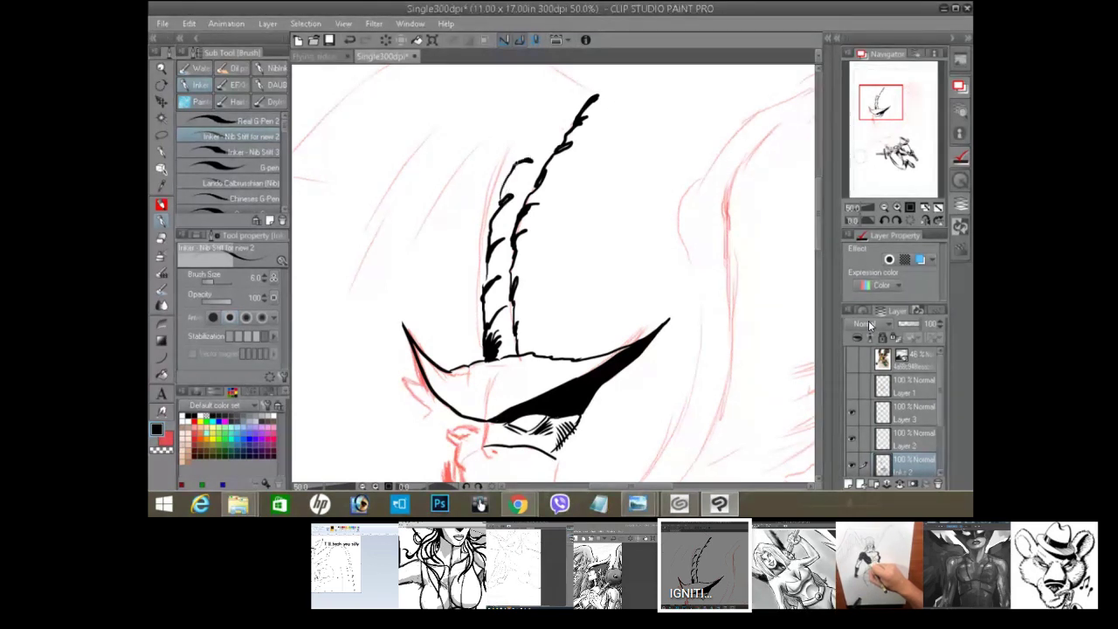
Step: Sketch the forearm's edge below the raised hand, erase part of its rounded end, and restate the inner wrist edge with the Darker pencil
{"action": "mouse_move", "coordinate": [685, 332]}
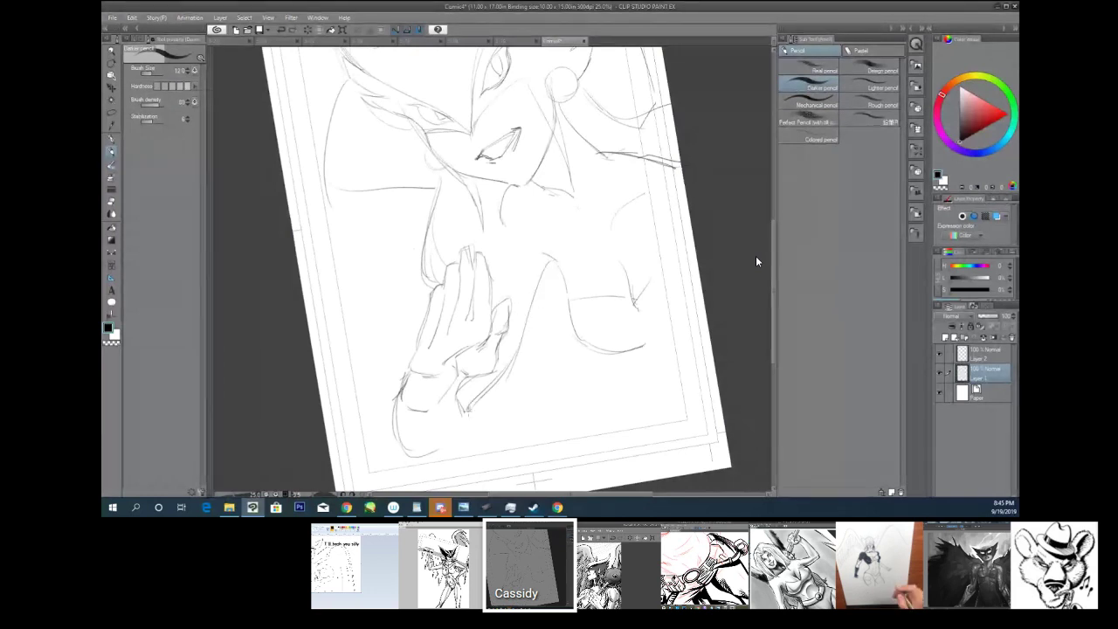
{"action": "key", "text": "shift+space"}
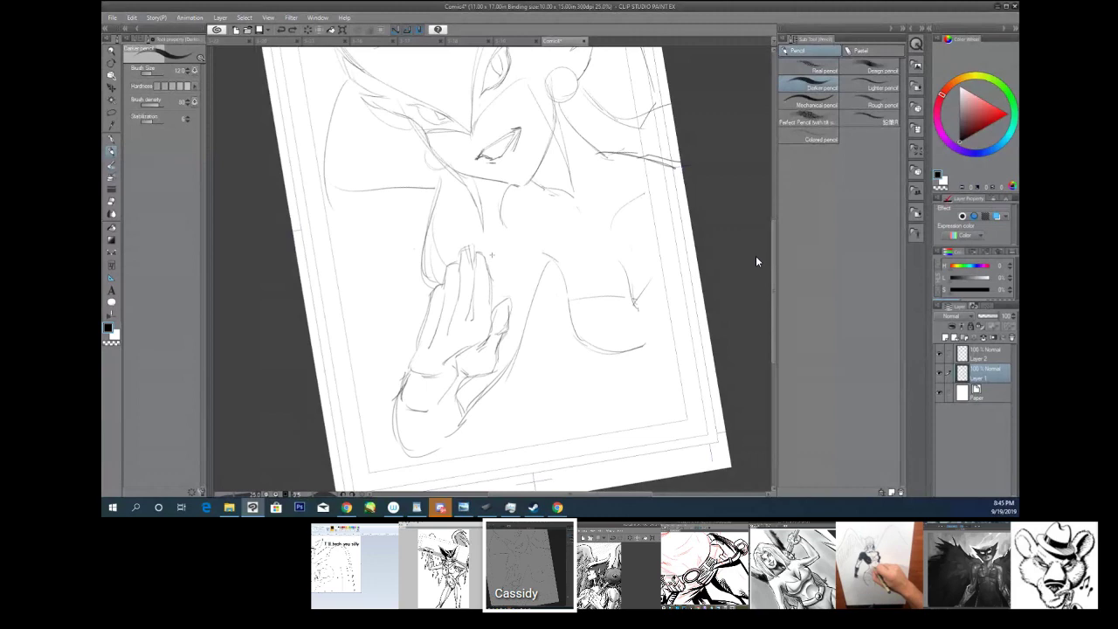
{"action": "key", "text": "ctrl+0"}
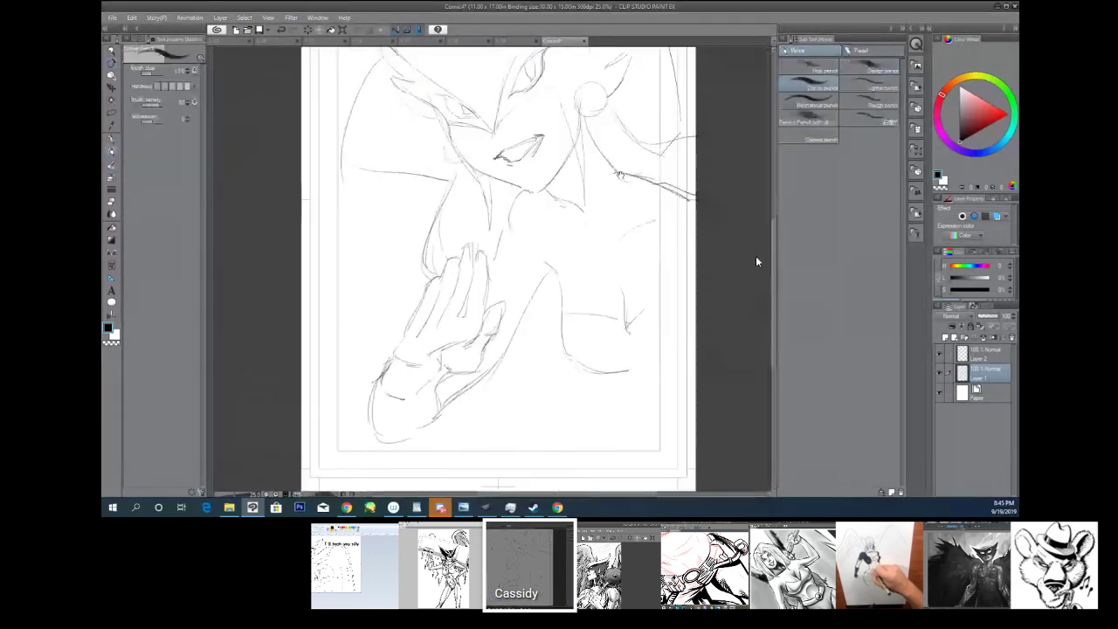
{"action": "key", "text": "shift+space"}
{"action": "scroll", "coordinate": [756, 261], "scroll_direction": "down", "scroll_amount": 5}
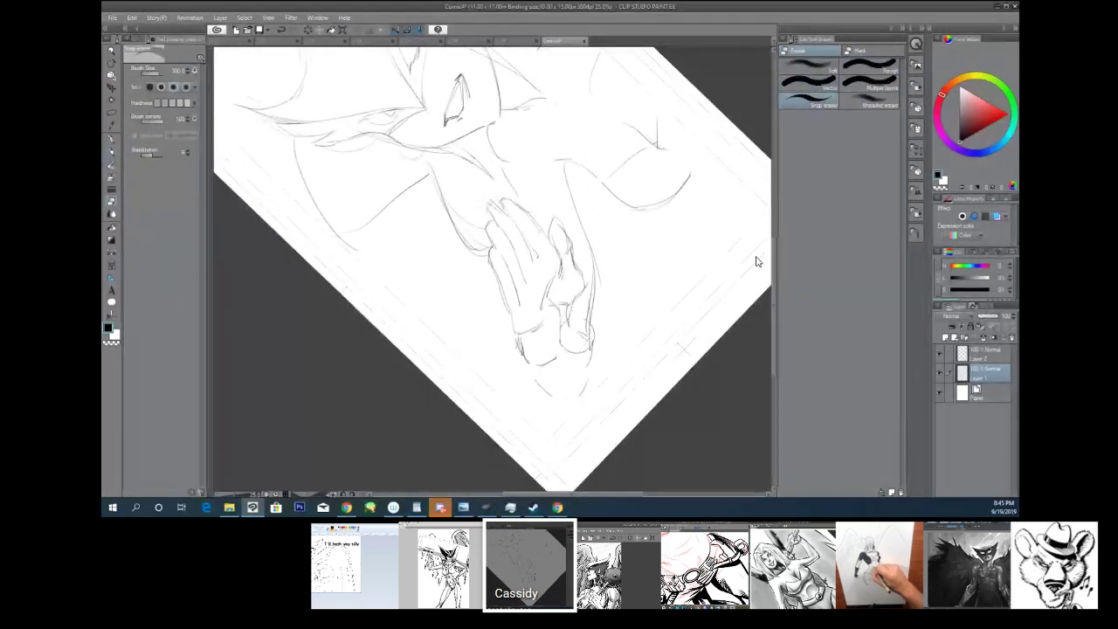
{"action": "key", "text": "p"}
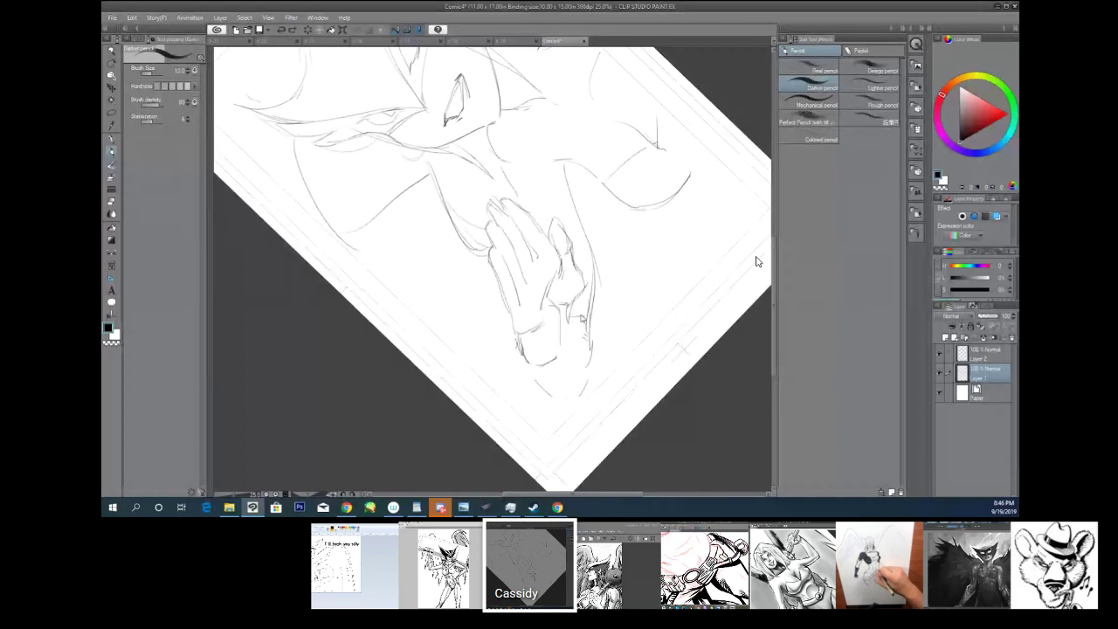
{"action": "left_click_drag", "start_coordinate": [588, 321], "coordinate": [590, 351]}
{"action": "left_click_drag", "start_coordinate": [614, 278], "coordinate": [625, 219]}
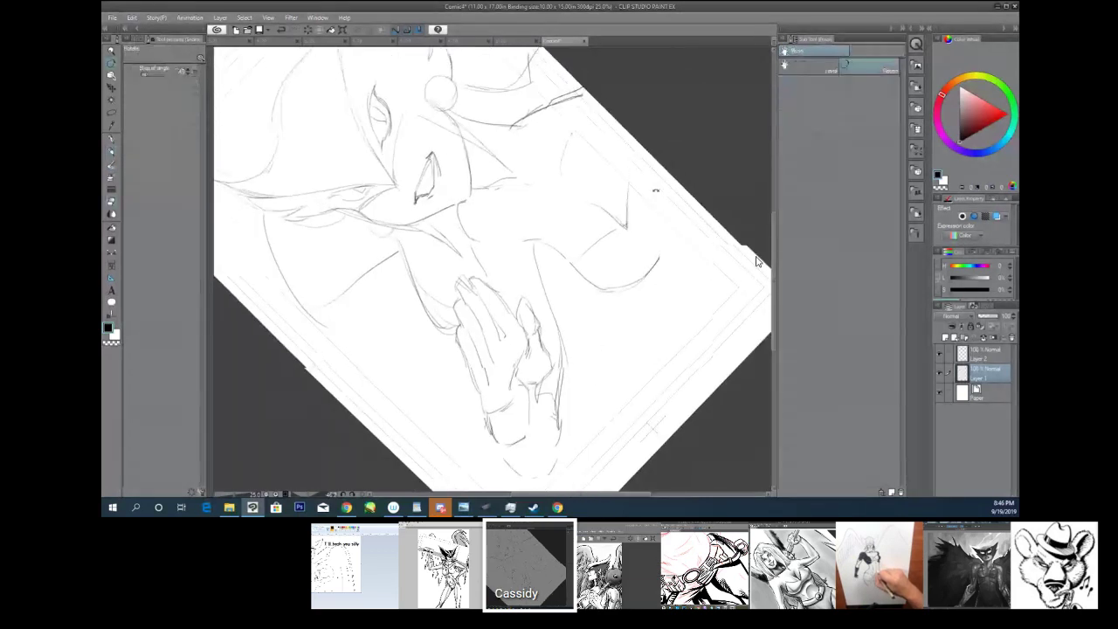
Step: Examine the masked face, shoulders and raised hand of the pencil sketch at several canvas rotations
{"action": "key", "text": "asciicircum"}
{"action": "key", "text": "asciicircum"}
{"action": "key", "text": "asciicircum"}
{"action": "key", "text": "asciicircum"}
{"action": "key", "text": "asciicircum"}
{"action": "key", "text": "asciicircum"}
{"action": "key", "text": "minus"}
{"action": "key", "text": "minus"}
{"action": "key", "text": "minus"}
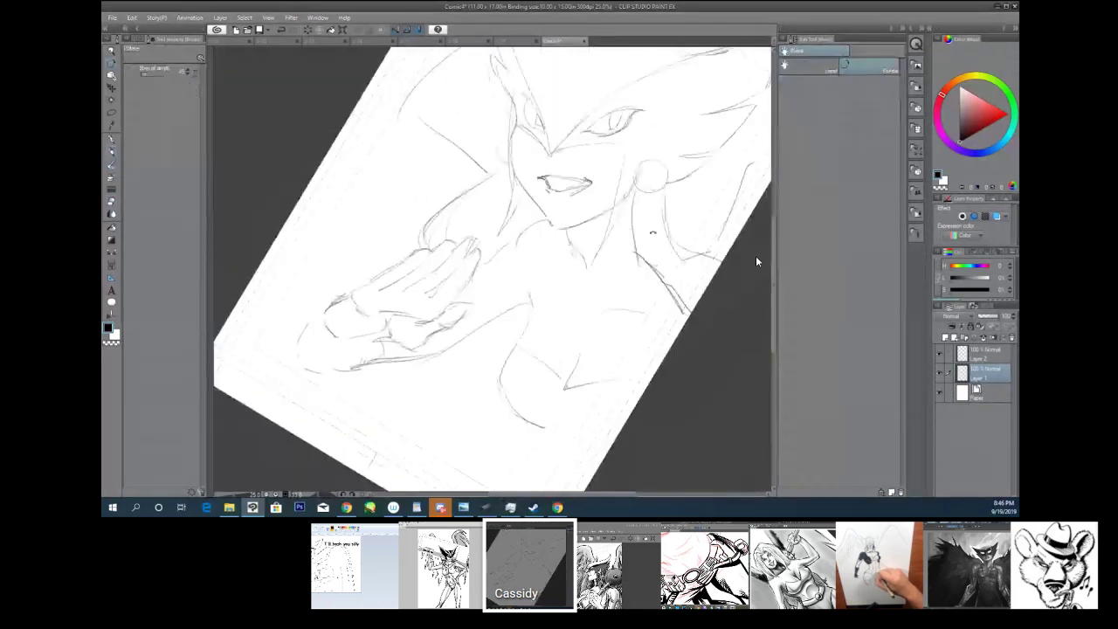
{"action": "key", "text": "p"}
{"action": "key", "text": "r"}
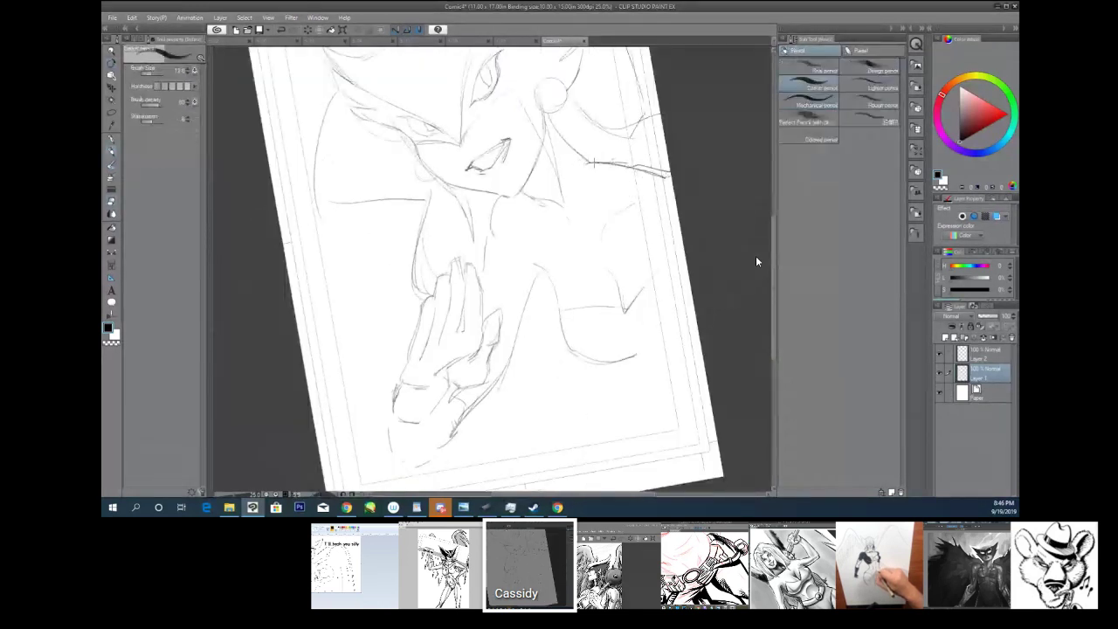
{"action": "key", "text": "asciicircum"}
{"action": "key", "text": "asciicircum"}
{"action": "key", "text": "asciicircum"}
{"action": "key", "text": "asciicircum"}
{"action": "key", "text": "p"}
{"action": "key", "text": "asciicircum"}
{"action": "key", "text": "asciicircum"}
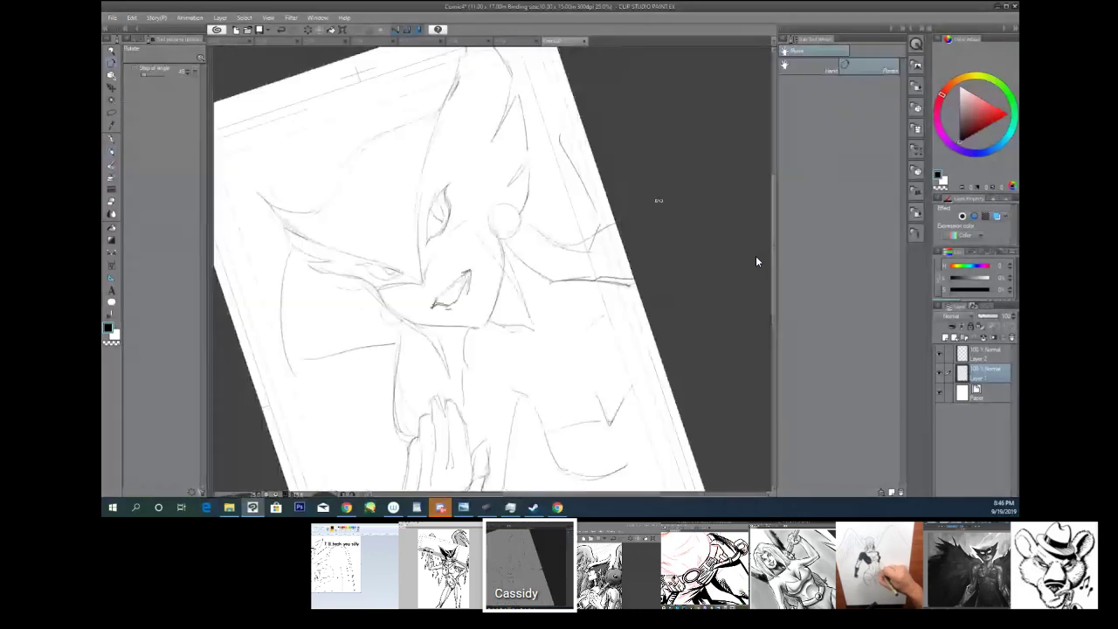
{"action": "key", "text": "minus"}
{"action": "key", "text": "minus"}
{"action": "key", "text": "ctrl+plus"}
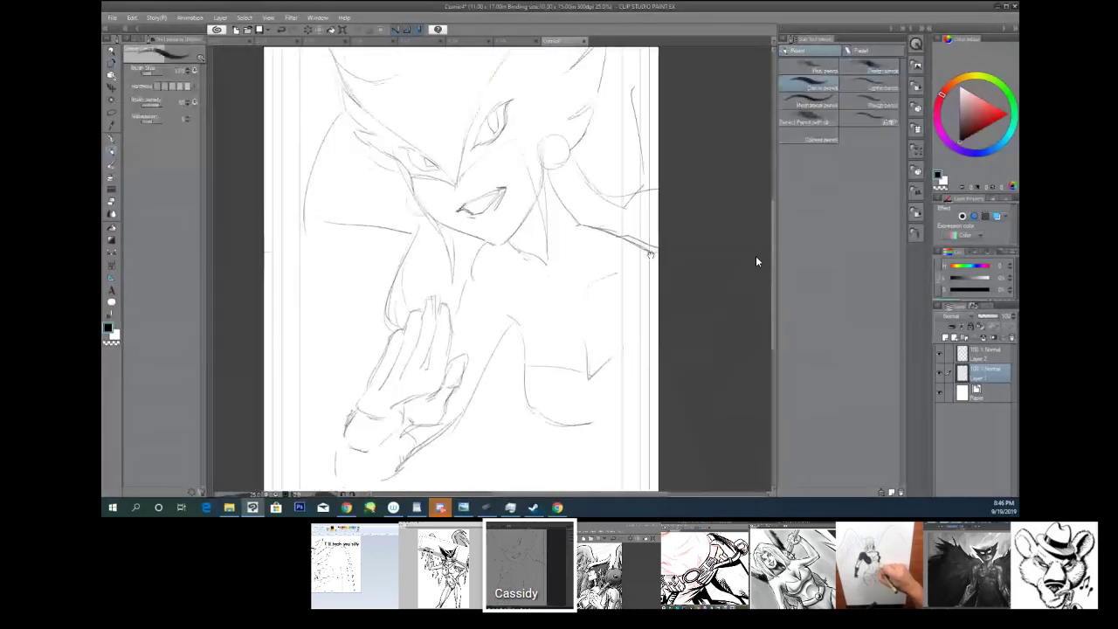
{"action": "key", "text": "r"}
{"action": "key", "text": "minus"}
{"action": "key", "text": "minus"}
{"action": "key", "text": "minus"}
{"action": "key", "text": "minus"}
{"action": "key", "text": "minus"}
{"action": "key", "text": "minus"}
{"action": "key", "text": "p"}
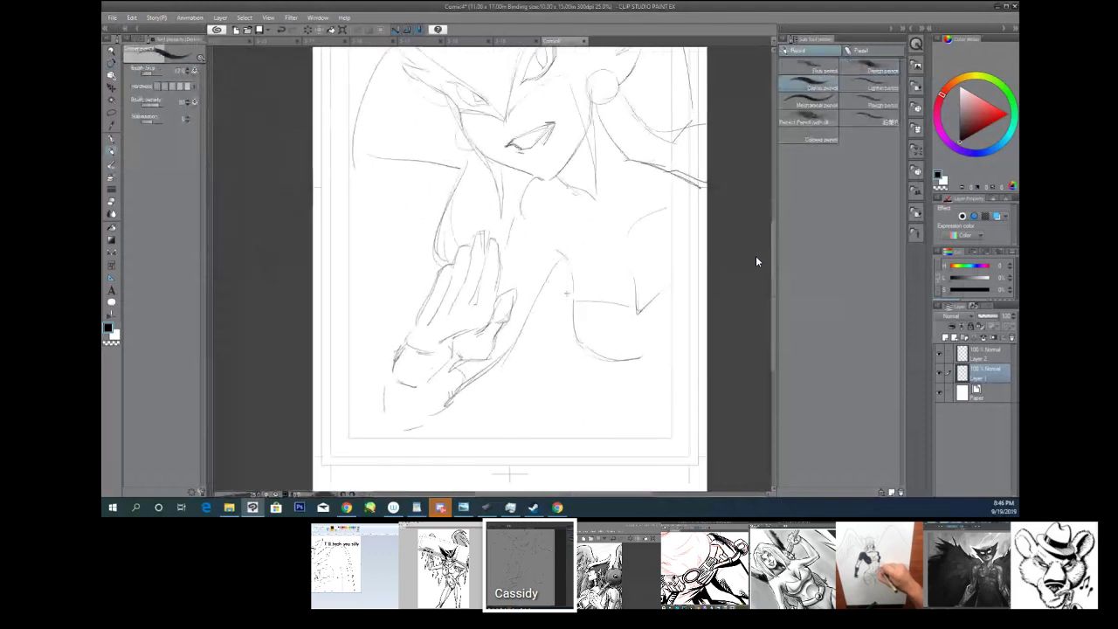
Step: Sketch a light curve from the underside of the chest out toward the page's edge with the Darker pencil
{"action": "key", "text": "r"}
{"action": "key", "text": "asciicircum"}
{"action": "key", "text": "asciicircum"}
{"action": "key", "text": "ctrl+plus"}
{"action": "key", "text": "p"}
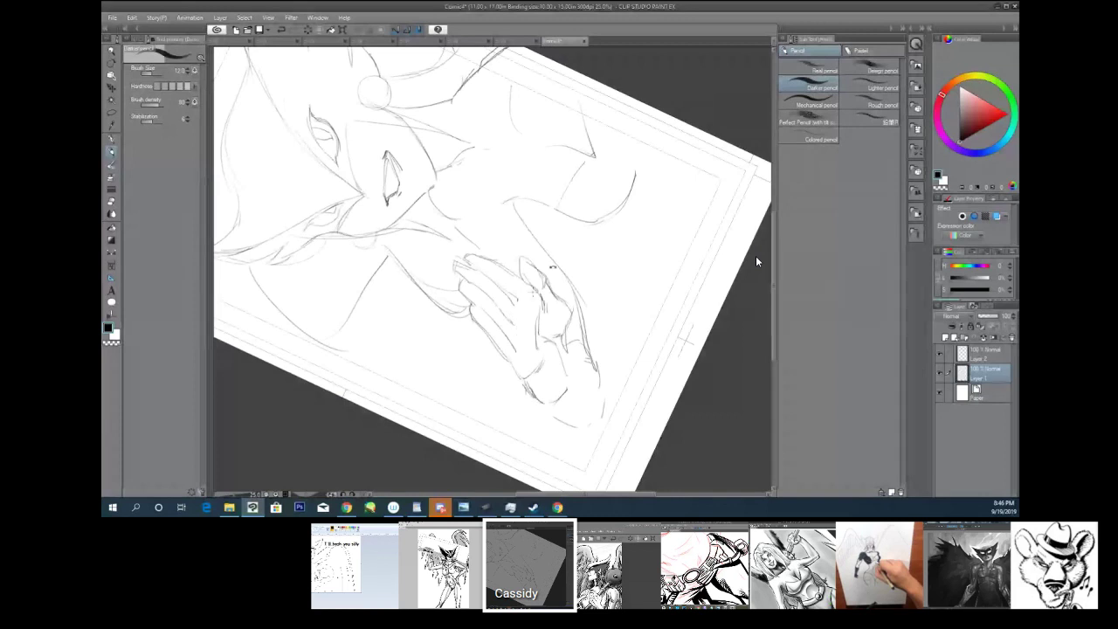
{"action": "key", "text": "r"}
{"action": "key", "text": "ctrl+at"}
{"action": "left_click_drag", "start_coordinate": [584, 220], "coordinate": [606, 320]}
{"action": "key", "text": "p"}
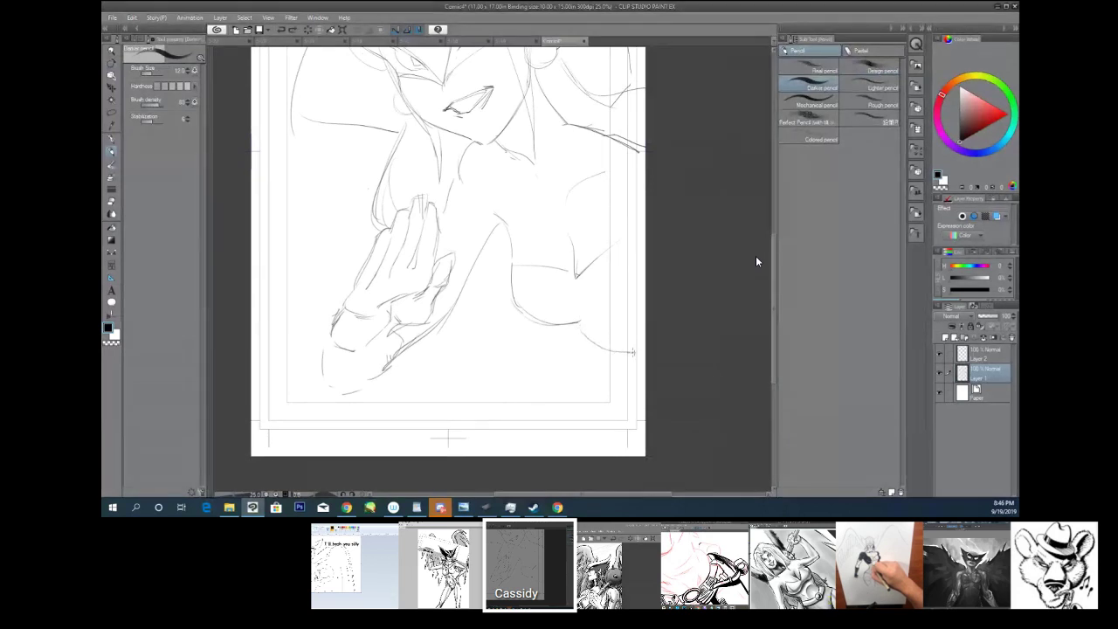
Step: Erase the heavy inner edge of the forearm beside the wrist and return to the Darker pencil
{"action": "key", "text": "r"}
{"action": "left_click_drag", "start_coordinate": [626, 352], "coordinate": [527, 340]}
{"action": "key", "text": "b"}
{"action": "scroll", "coordinate": [755, 256], "scroll_direction": "down", "scroll_amount": 4}
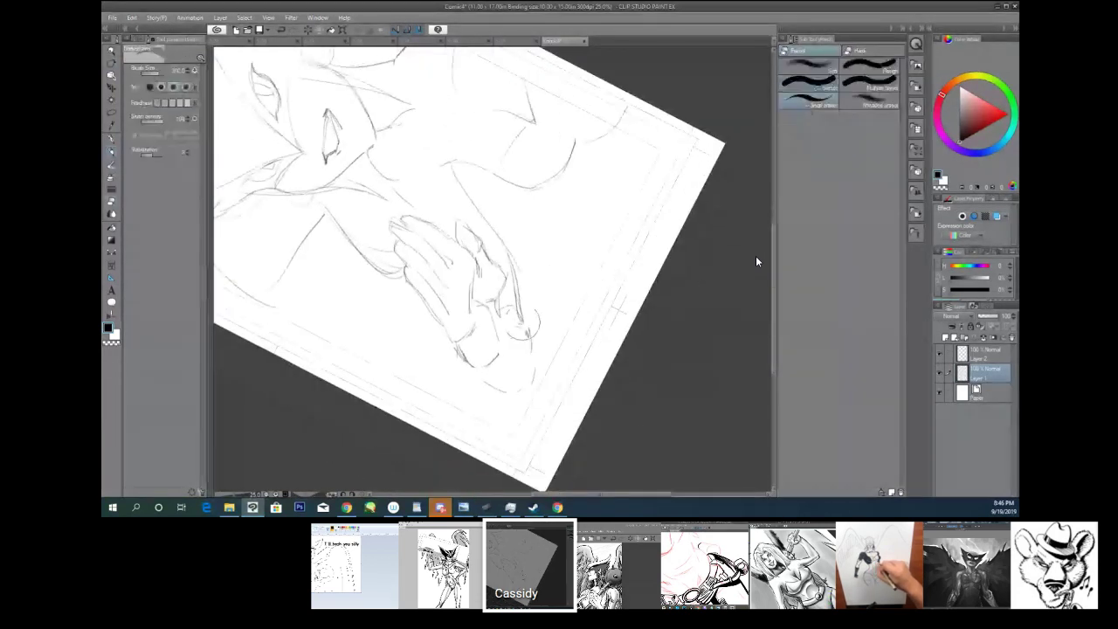
{"action": "key", "text": "ctrl+z"}
{"action": "key", "text": "p"}
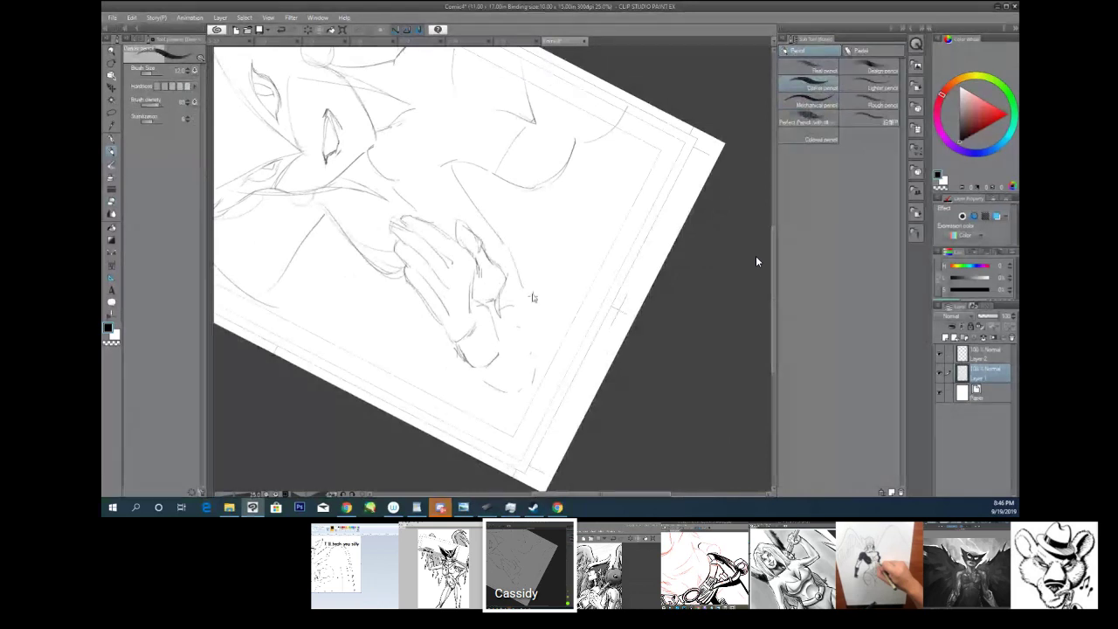
Step: Redraw the forearm's inner edge into a closed, rounded end, undoing rejected strokes, and add a short cuff line at the wrist
{"action": "left_click_drag", "start_coordinate": [510, 253], "coordinate": [542, 334]}
{"action": "key", "text": "ctrl+z"}
{"action": "mouse_move", "coordinate": [510, 254]}
{"action": "left_mouse_down"}
{"action": "mouse_move", "coordinate": [537, 319]}
{"action": "mouse_move", "coordinate": [542, 379]}
{"action": "left_mouse_up"}
{"action": "key", "text": "ctrl+z"}
{"action": "mouse_move", "coordinate": [536, 332]}
{"action": "left_mouse_down"}
{"action": "mouse_move", "coordinate": [524, 391]}
{"action": "mouse_move", "coordinate": [529, 367]}
{"action": "mouse_move", "coordinate": [522, 387]}
{"action": "mouse_move", "coordinate": [473, 362]}
{"action": "mouse_move", "coordinate": [470, 384]}
{"action": "mouse_move", "coordinate": [471, 366]}
{"action": "left_mouse_up"}
{"action": "key", "text": "ctrl+z"}
{"action": "key", "text": "ctrl+z"}
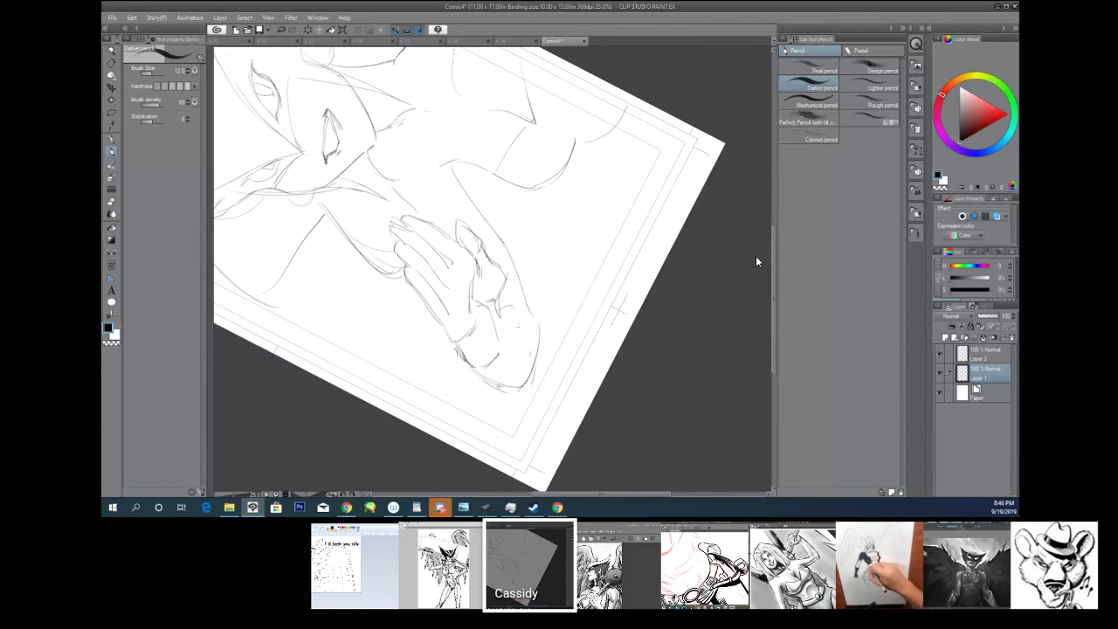
{"action": "left_click_drag", "start_coordinate": [515, 288], "coordinate": [524, 299]}
{"action": "key", "text": "r"}
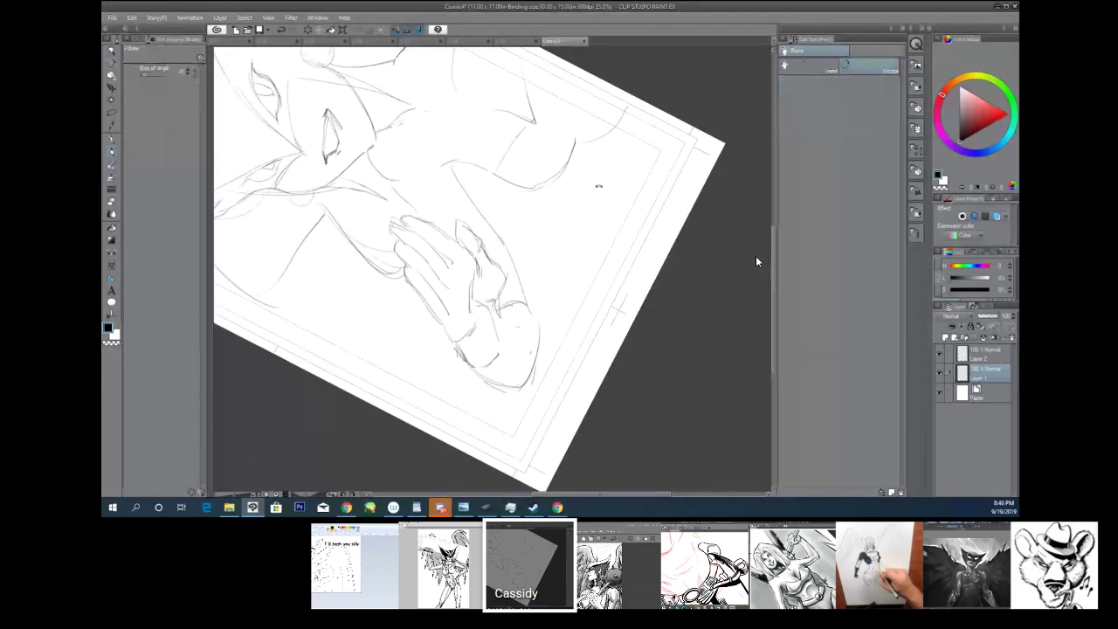
{"action": "mouse_move", "coordinate": [524, 218]}
{"action": "left_mouse_down"}
{"action": "mouse_move", "coordinate": [454, 315]}
{"action": "mouse_move", "coordinate": [506, 262]}
{"action": "mouse_move", "coordinate": [454, 314]}
{"action": "mouse_move", "coordinate": [541, 421]}
{"action": "left_mouse_up"}
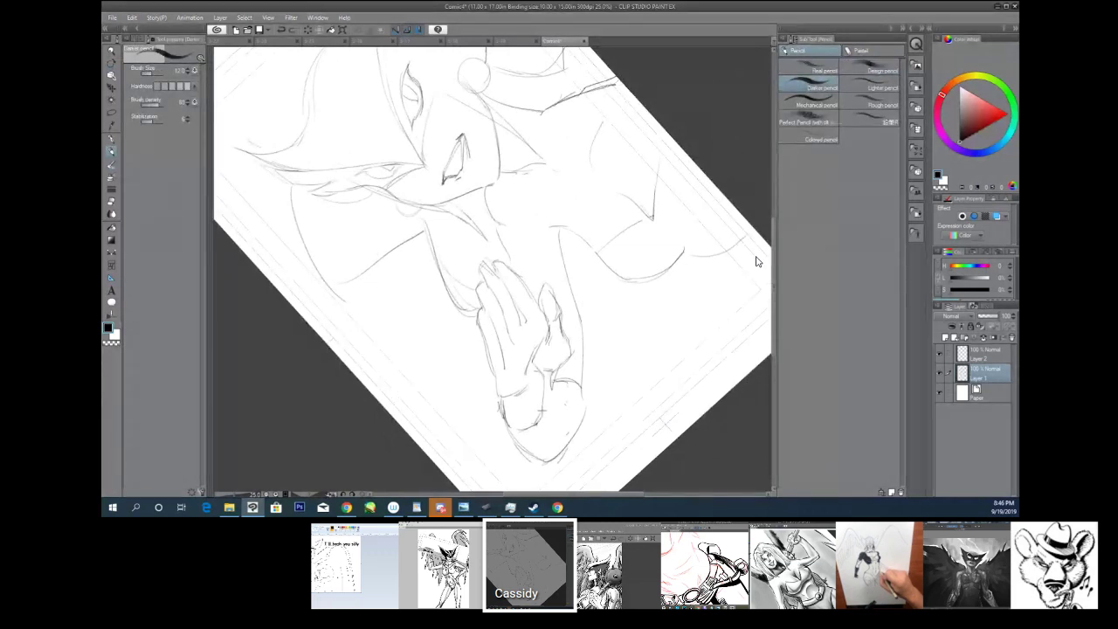
Step: Clean up the forearm's rounded end with the eraser and restate its contour in pencil
{"action": "double_click", "coordinate": [756, 261]}
{"action": "left_click_drag", "start_coordinate": [567, 410], "coordinate": [552, 318]}
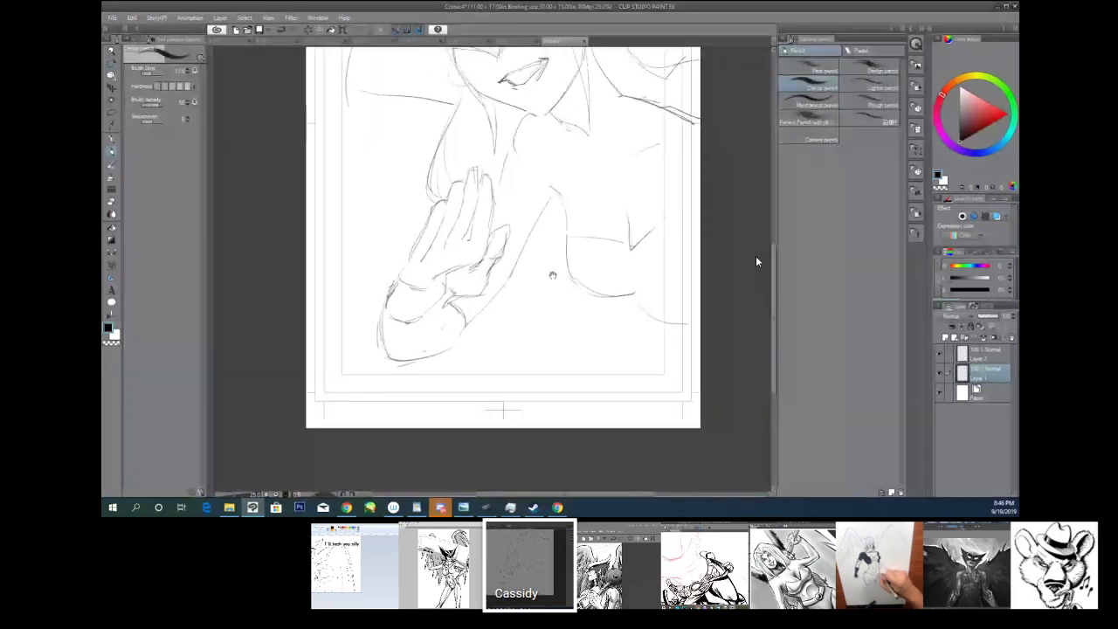
{"action": "left_click_drag", "start_coordinate": [552, 278], "coordinate": [623, 339]}
{"action": "key", "text": "e"}
{"action": "mouse_move", "coordinate": [502, 336]}
{"action": "left_mouse_down"}
{"action": "mouse_move", "coordinate": [533, 367]}
{"action": "mouse_move", "coordinate": [493, 371]}
{"action": "mouse_move", "coordinate": [528, 384]}
{"action": "mouse_move", "coordinate": [497, 393]}
{"action": "mouse_move", "coordinate": [476, 410]}
{"action": "mouse_move", "coordinate": [511, 401]}
{"action": "mouse_move", "coordinate": [463, 432]}
{"action": "mouse_move", "coordinate": [491, 428]}
{"action": "left_mouse_up"}
{"action": "key", "text": "p"}
{"action": "mouse_move", "coordinate": [612, 332]}
{"action": "left_mouse_down"}
{"action": "mouse_move", "coordinate": [567, 288]}
{"action": "mouse_move", "coordinate": [613, 326]}
{"action": "mouse_move", "coordinate": [648, 267]}
{"action": "left_mouse_up"}
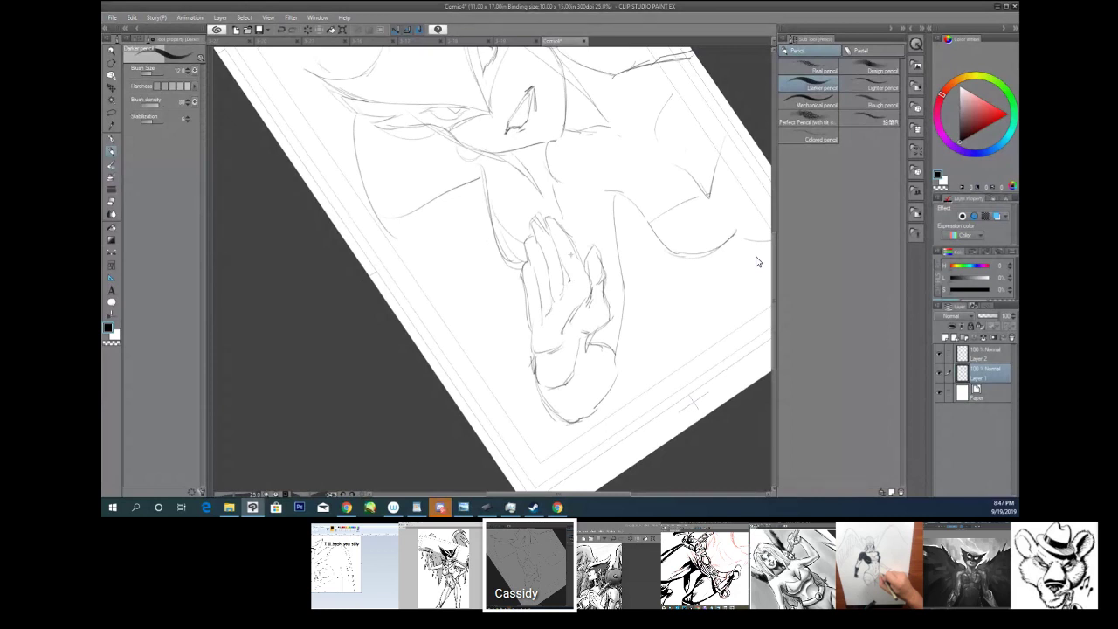
Step: Refine the finger contours of the raised hand in pencil, clearing stray lines around the fingers with the eraser
{"action": "key", "text": "minus"}
{"action": "key", "text": "minus"}
{"action": "key", "text": "minus"}
{"action": "key", "text": "minus"}
{"action": "key", "text": "minus"}
{"action": "key", "text": "minus"}
{"action": "key", "text": "minus"}
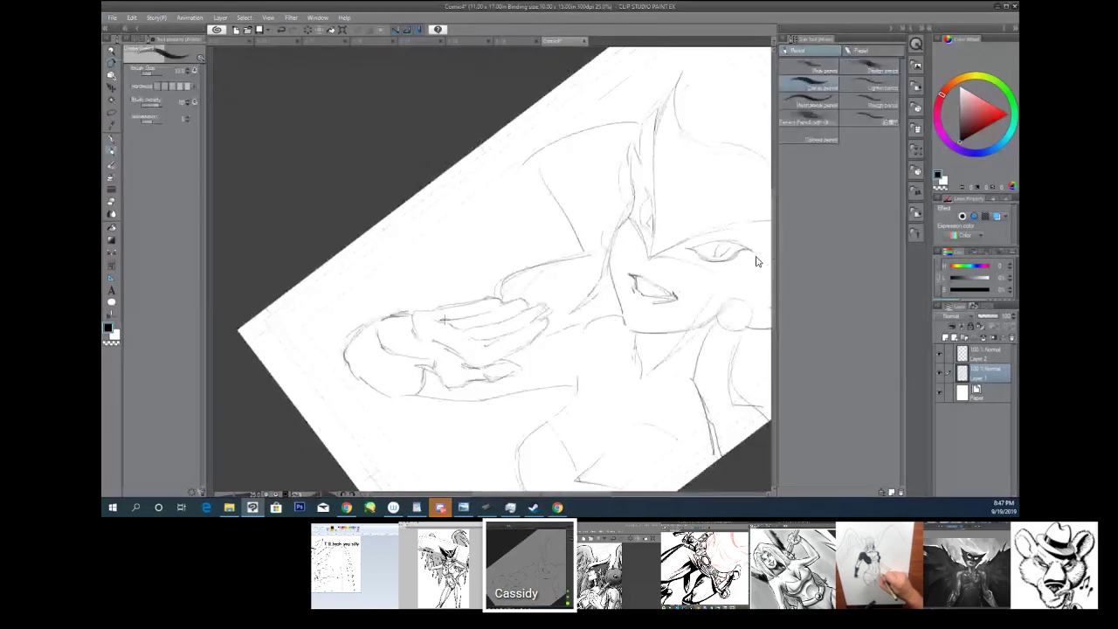
{"action": "key", "text": "p"}
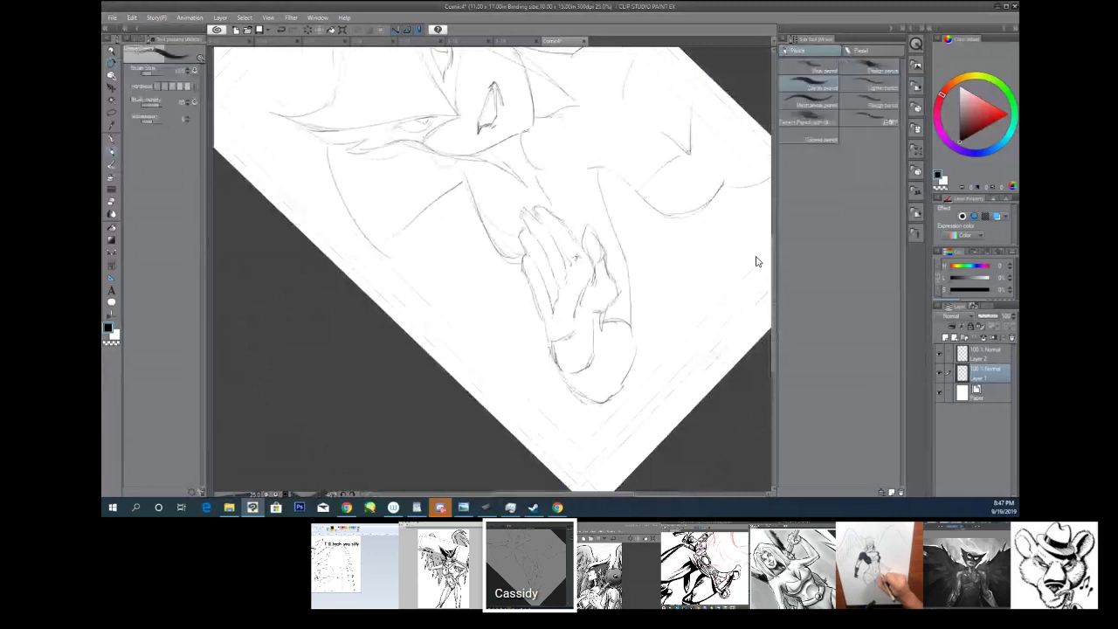
{"action": "key", "text": "asciicircum"}
{"action": "key", "text": "asciicircum"}
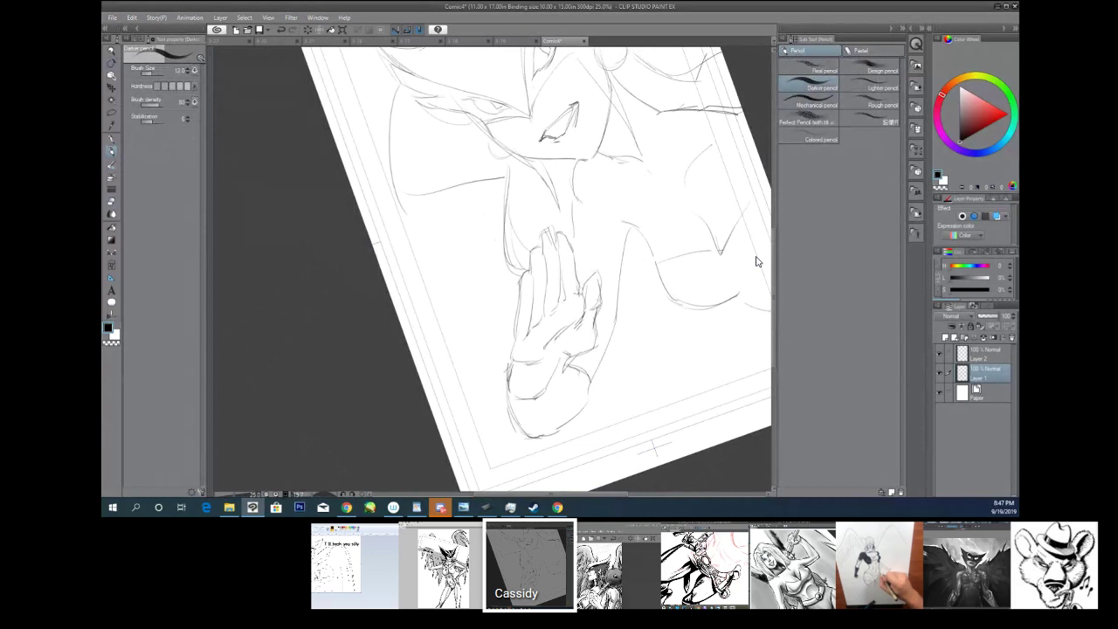
{"action": "mouse_move", "coordinate": [638, 232]}
{"action": "left_mouse_down"}
{"action": "mouse_move", "coordinate": [560, 404]}
{"action": "mouse_move", "coordinate": [462, 415]}
{"action": "mouse_move", "coordinate": [604, 369]}
{"action": "left_mouse_up"}
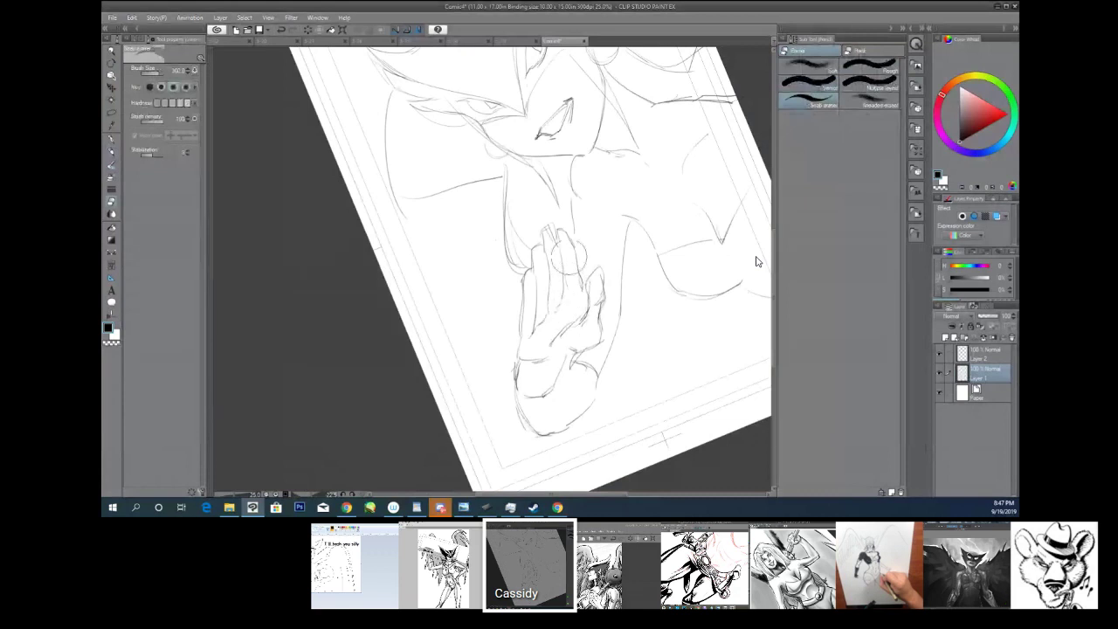
{"action": "key", "text": "p"}
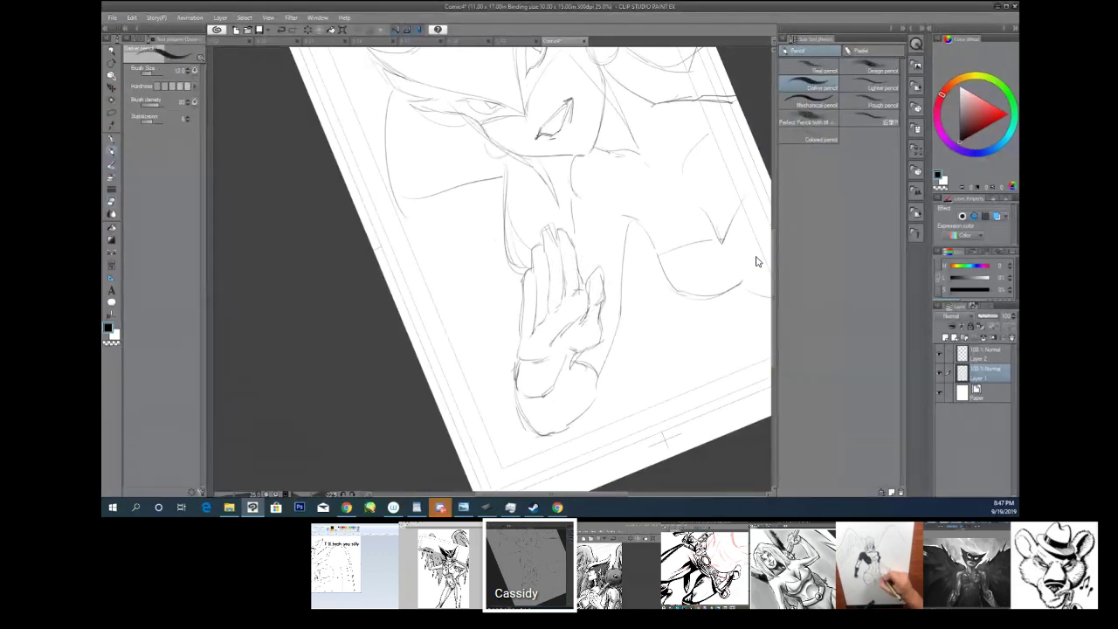
Step: Erase the overlapping lines at the raised hand's fingertips and rework the tips with the Darker pencil
{"action": "key", "text": "r"}
{"action": "left_click_drag", "start_coordinate": [756, 260], "coordinate": [755, 256]}
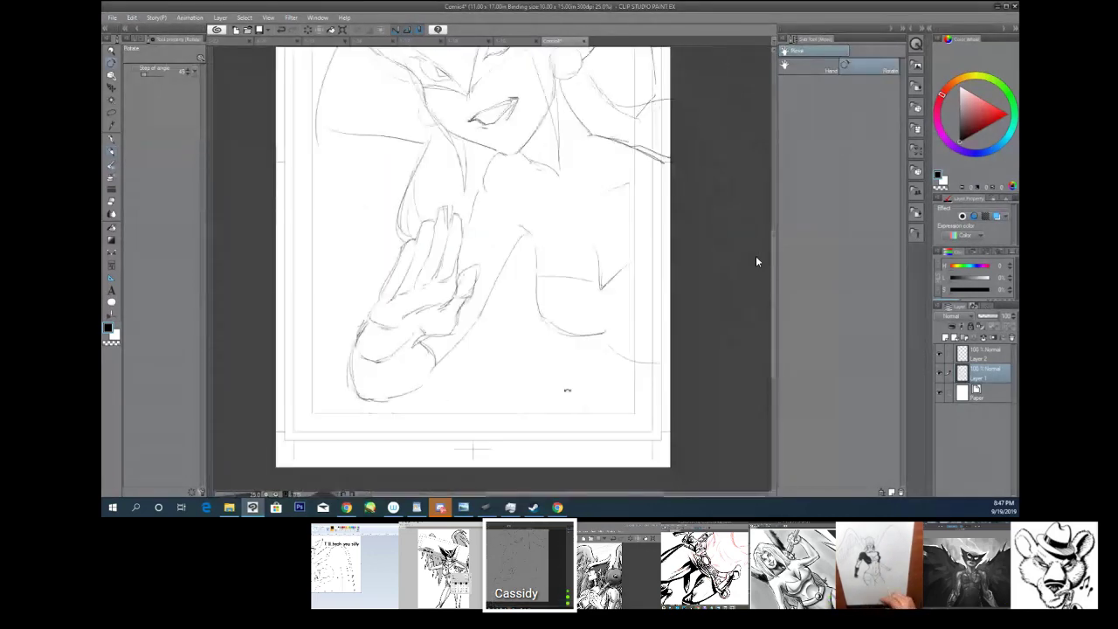
{"action": "scroll", "coordinate": [756, 256], "scroll_direction": "up", "scroll_amount": 2}
{"action": "key", "text": "e"}
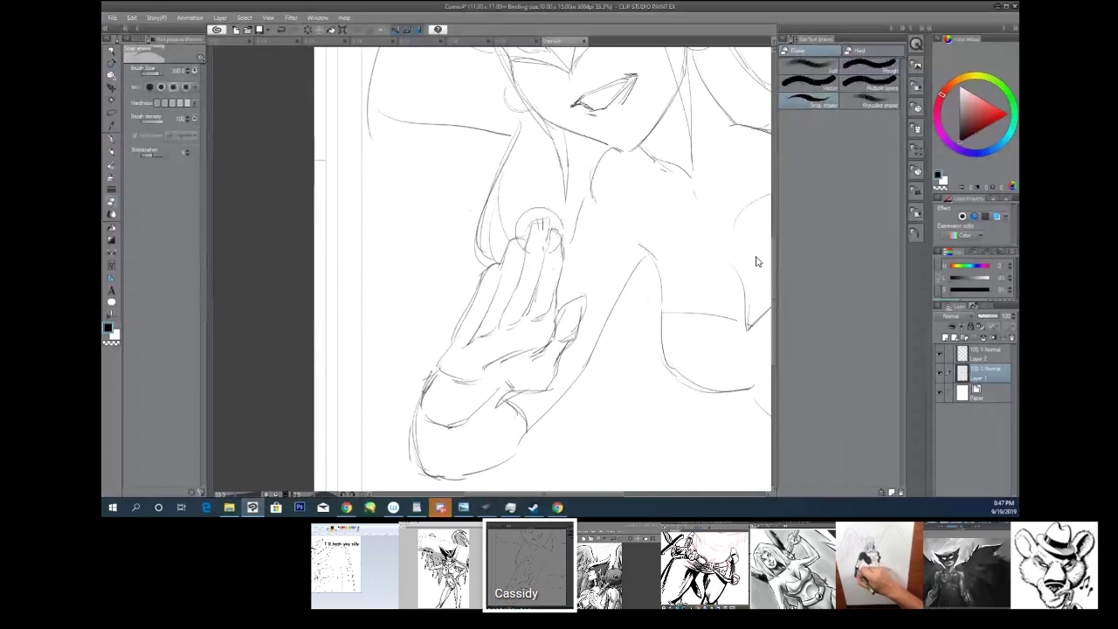
{"action": "key", "text": "r"}
{"action": "left_click_drag", "start_coordinate": [757, 261], "coordinate": [756, 260]}
{"action": "key", "text": "p"}
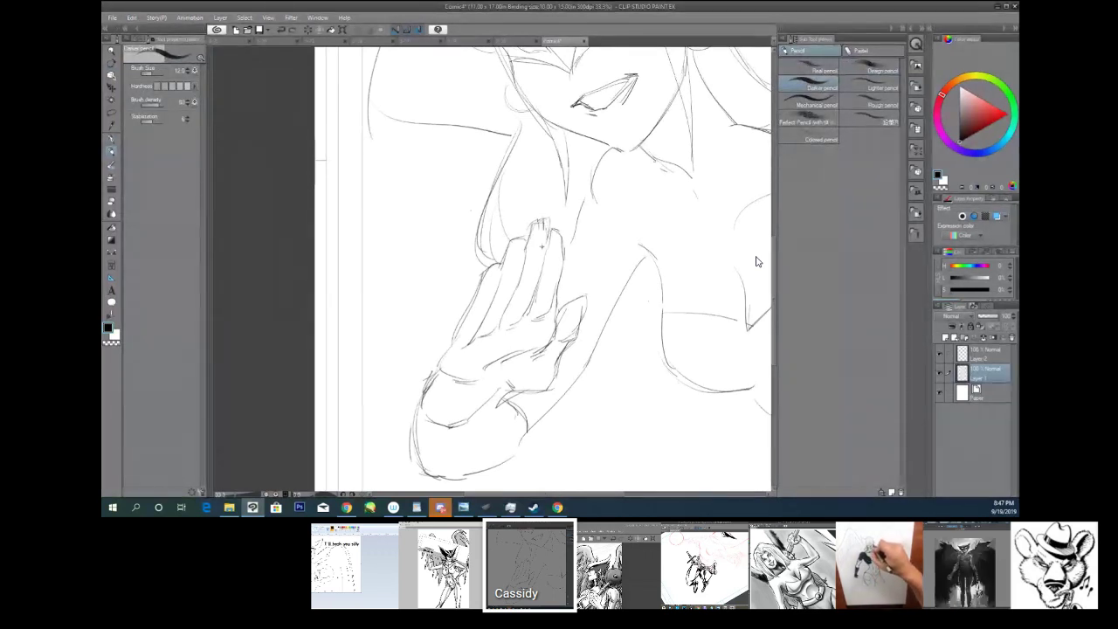
Step: Clean up the raised hand's outer edge and palm heel with the eraser and restate the lines in pencil
{"action": "key", "text": "r"}
{"action": "left_click_drag", "start_coordinate": [757, 261], "coordinate": [756, 260]}
{"action": "key", "text": "e"}
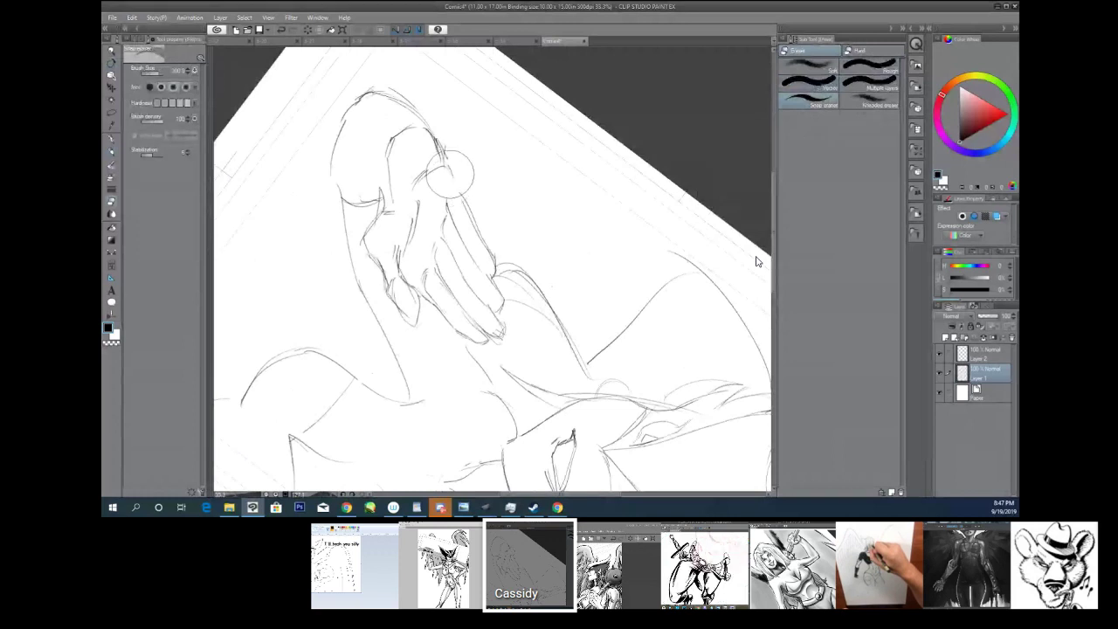
{"action": "key", "text": "p"}
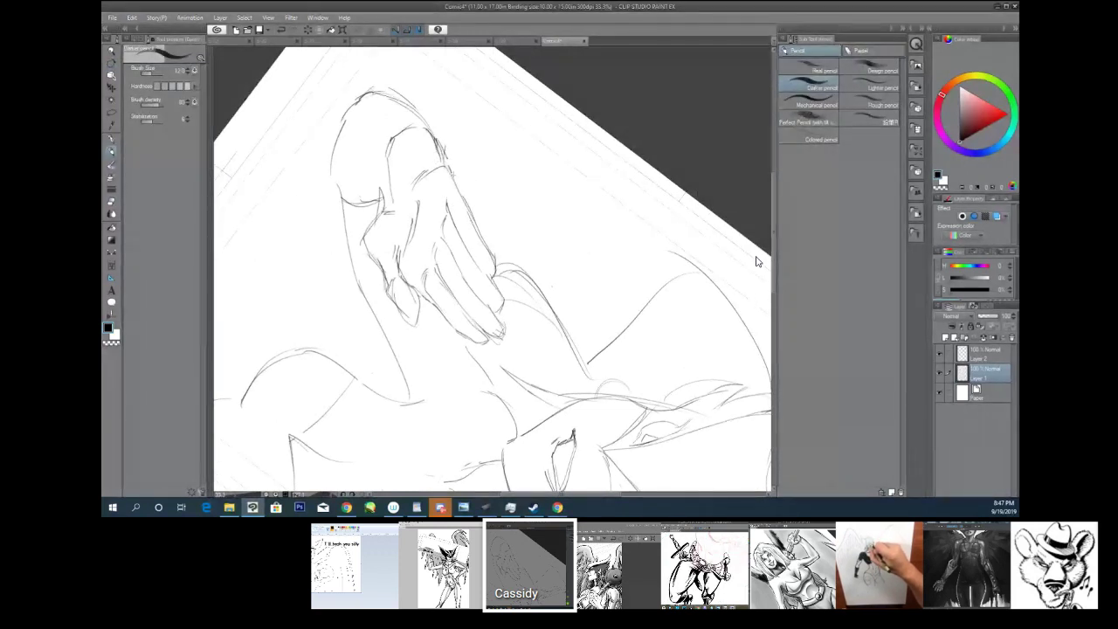
{"action": "key", "text": "e"}
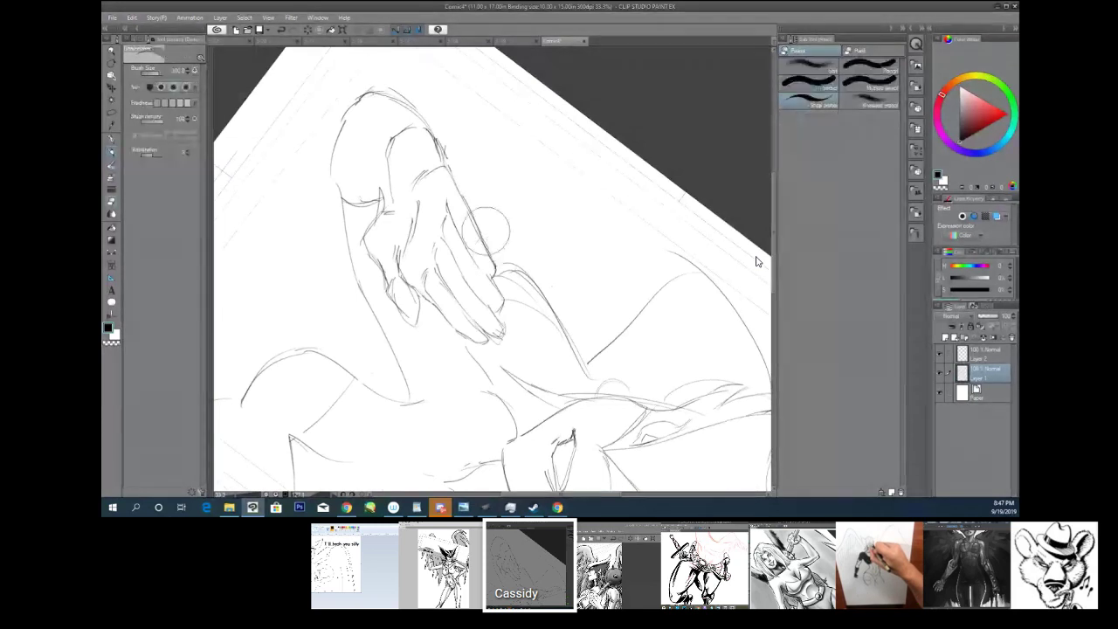
{"action": "key", "text": "-"}
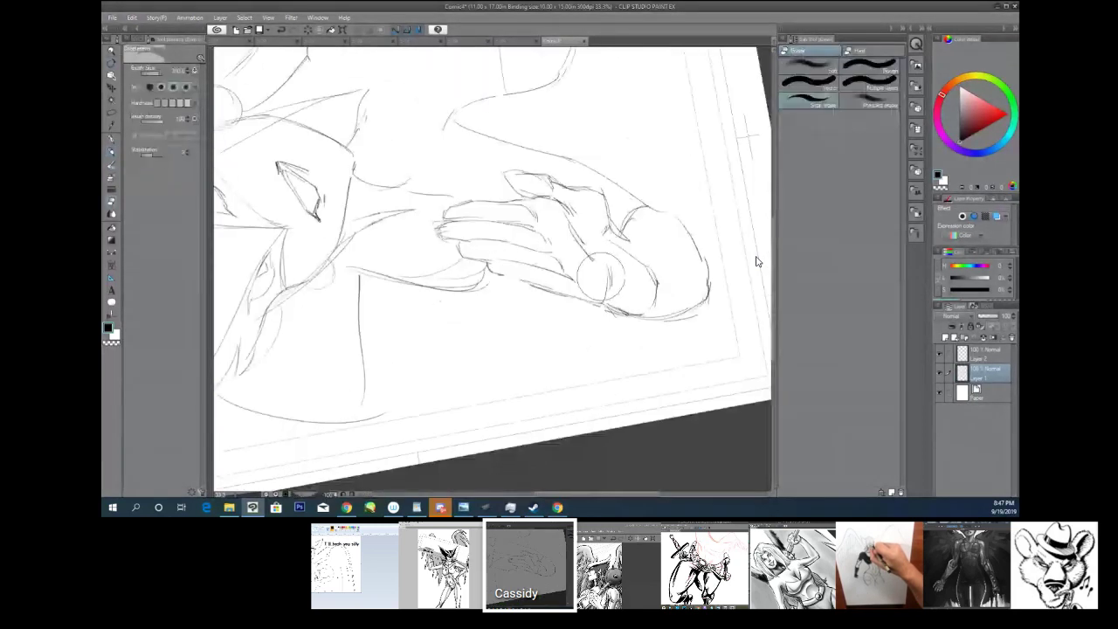
{"action": "key", "text": "p"}
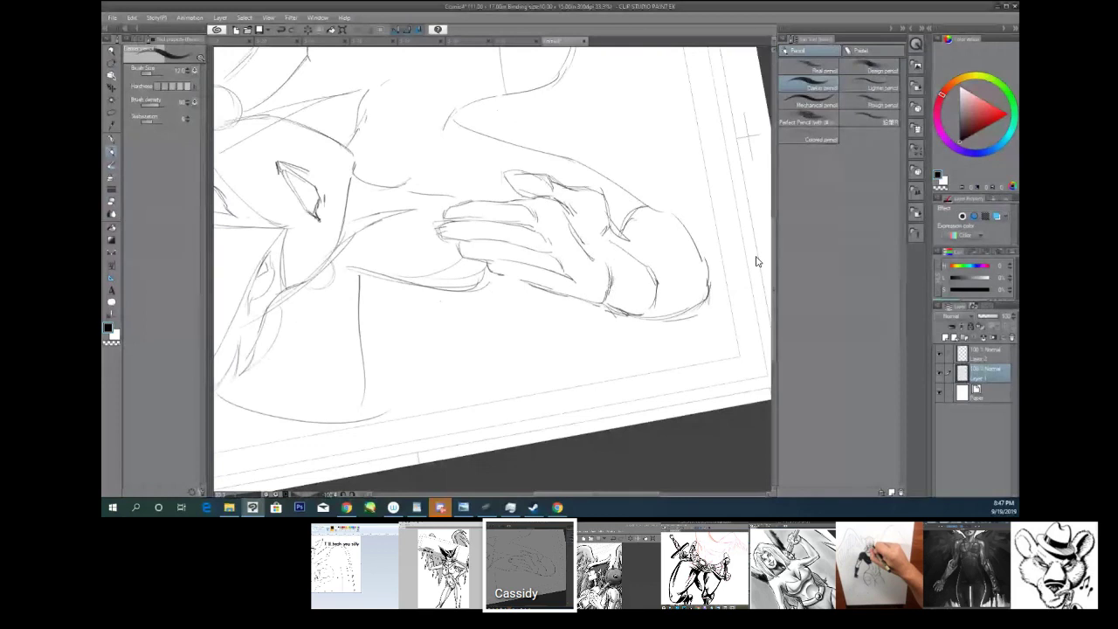
Step: Check the raised hand and forearm outline with the canvas rotated to several different angles
{"action": "key", "text": "r"}
{"action": "key", "text": "-"}
{"action": "key", "text": "^"}
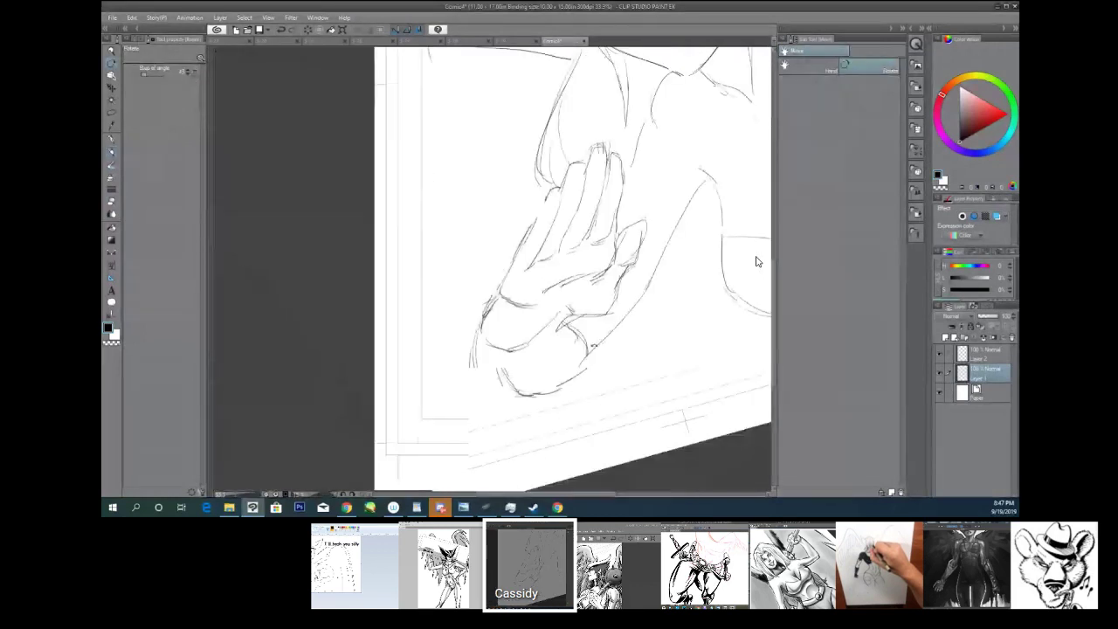
{"action": "key", "text": "-"}
{"action": "key", "text": "p"}
{"action": "key", "text": "r"}
{"action": "key", "text": "-"}
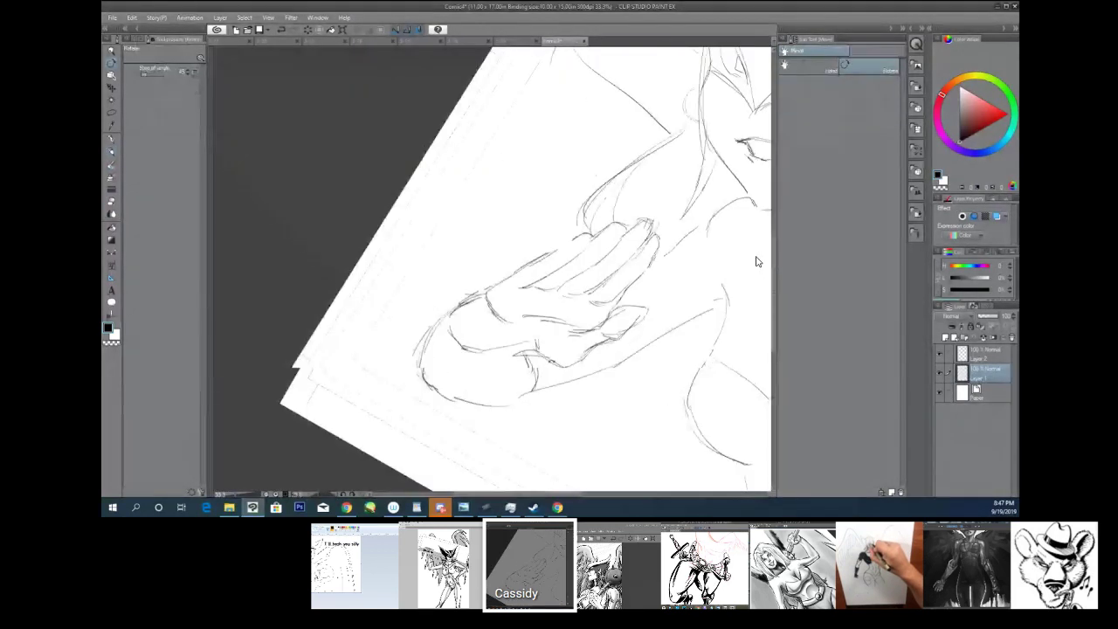
{"action": "key", "text": "^"}
{"action": "key", "text": "e"}
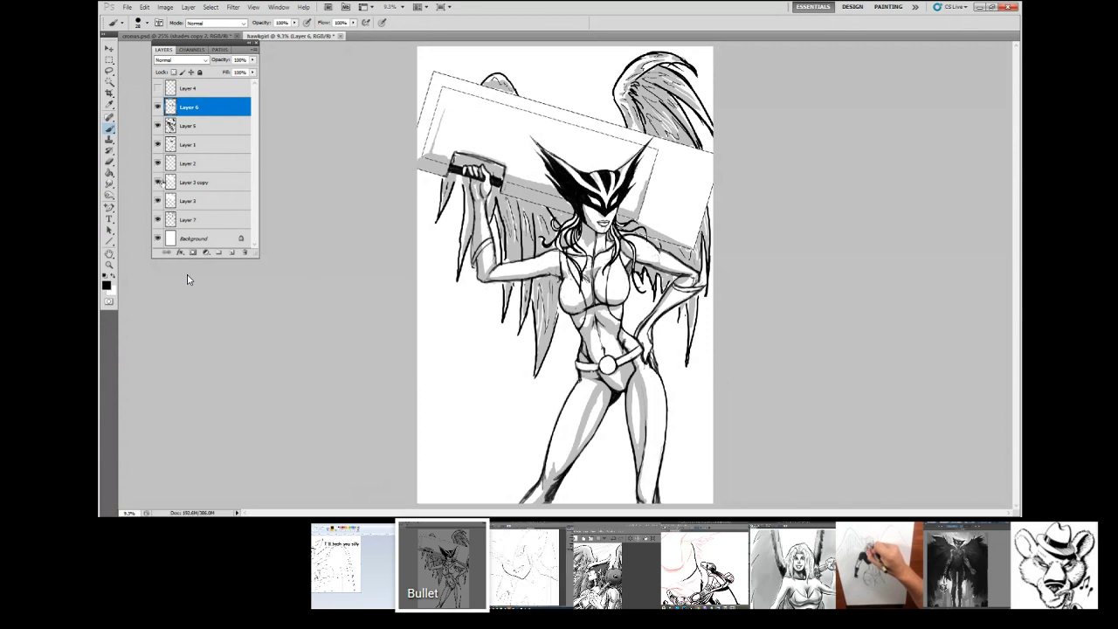
Step: Paint a solid black hawk-head emblem on the round belt buckle and give it a small white eye
{"action": "key", "text": "z"}
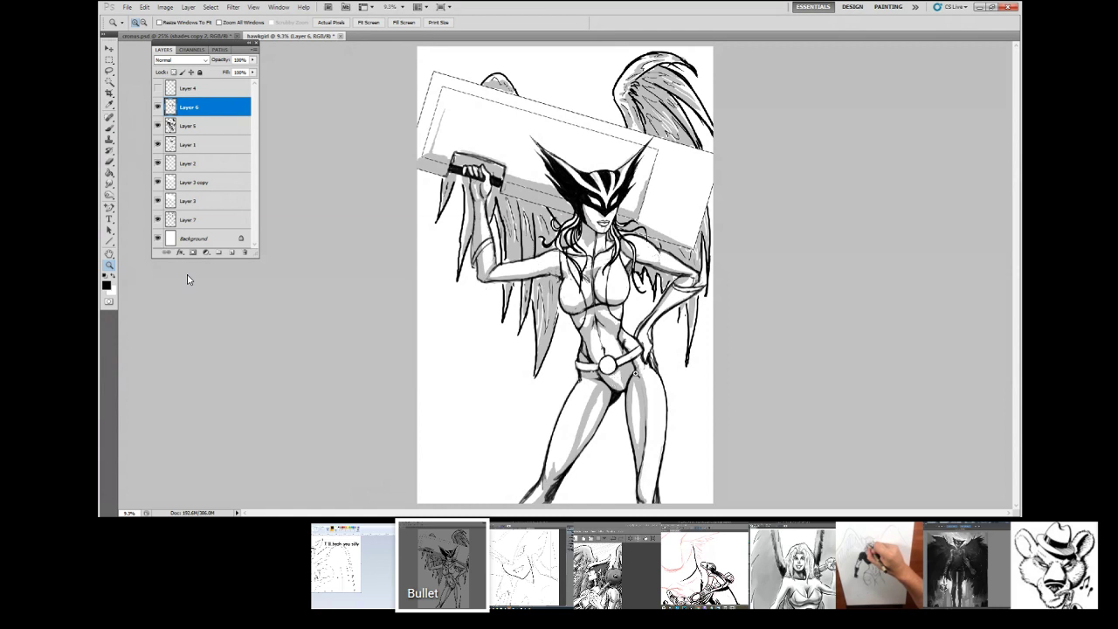
{"action": "left_click_drag", "start_coordinate": [571, 318], "coordinate": [624, 387]}
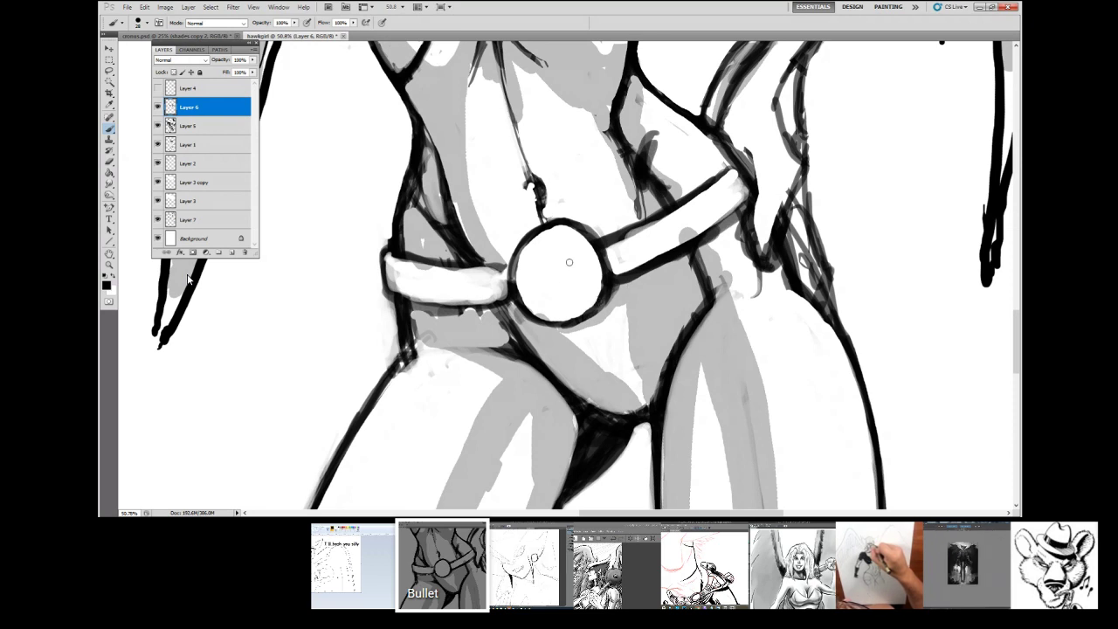
{"action": "left_click_drag", "start_coordinate": [573, 262], "coordinate": [571, 279]}
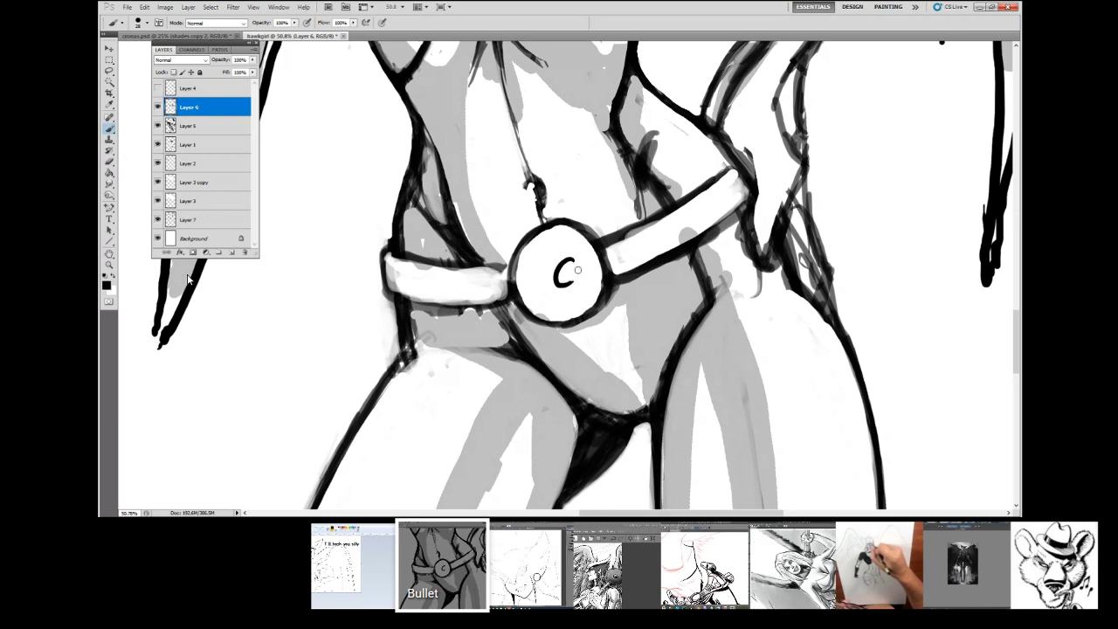
{"action": "left_click_drag", "start_coordinate": [582, 256], "coordinate": [546, 247]}
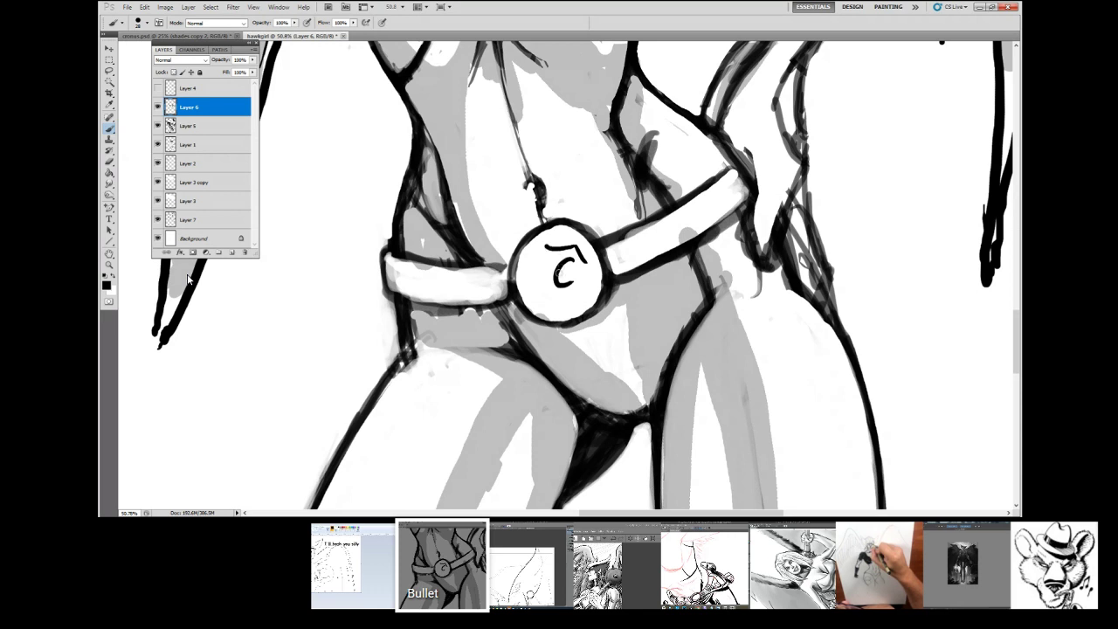
{"action": "mouse_move", "coordinate": [544, 246]}
{"action": "left_mouse_down"}
{"action": "mouse_move", "coordinate": [518, 272]}
{"action": "mouse_move", "coordinate": [538, 271]}
{"action": "mouse_move", "coordinate": [531, 301]}
{"action": "left_mouse_up"}
{"action": "mouse_move", "coordinate": [575, 251]}
{"action": "left_mouse_down"}
{"action": "mouse_move", "coordinate": [524, 264]}
{"action": "mouse_move", "coordinate": [552, 264]}
{"action": "mouse_move", "coordinate": [533, 283]}
{"action": "mouse_move", "coordinate": [564, 253]}
{"action": "mouse_move", "coordinate": [541, 281]}
{"action": "mouse_move", "coordinate": [549, 295]}
{"action": "mouse_move", "coordinate": [577, 276]}
{"action": "mouse_move", "coordinate": [577, 292]}
{"action": "mouse_move", "coordinate": [549, 297]}
{"action": "left_mouse_up"}
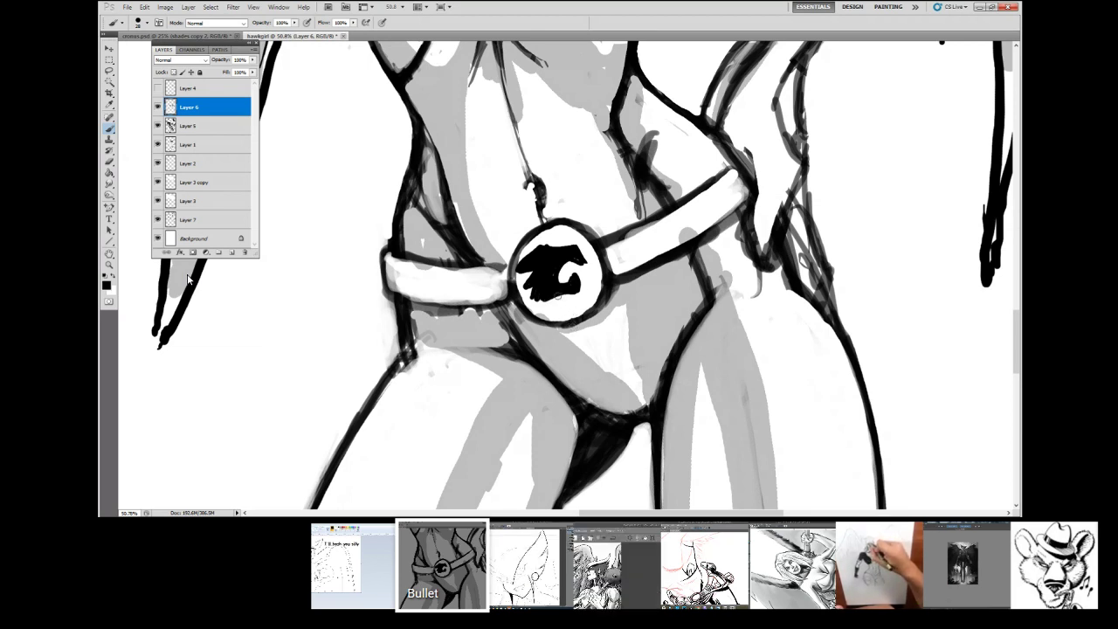
{"action": "mouse_move", "coordinate": [562, 296]}
{"action": "left_mouse_down"}
{"action": "mouse_move", "coordinate": [566, 309]}
{"action": "mouse_move", "coordinate": [536, 301]}
{"action": "mouse_move", "coordinate": [548, 300]}
{"action": "left_mouse_up"}
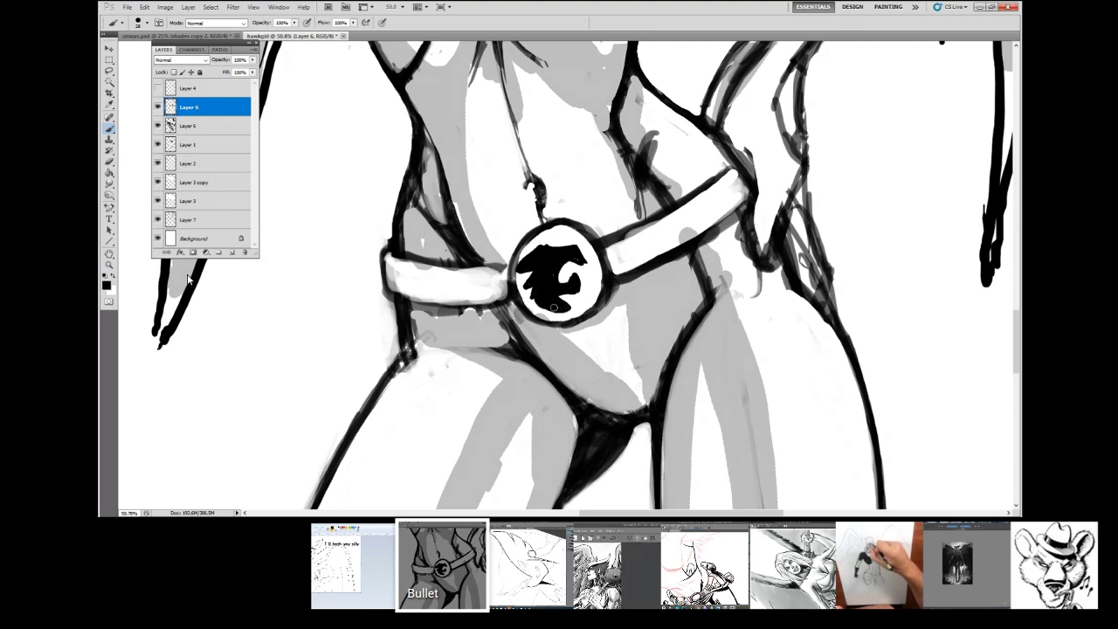
{"action": "left_click", "coordinate": [114, 276]}
{"action": "left_click_drag", "start_coordinate": [547, 255], "coordinate": [564, 253]}
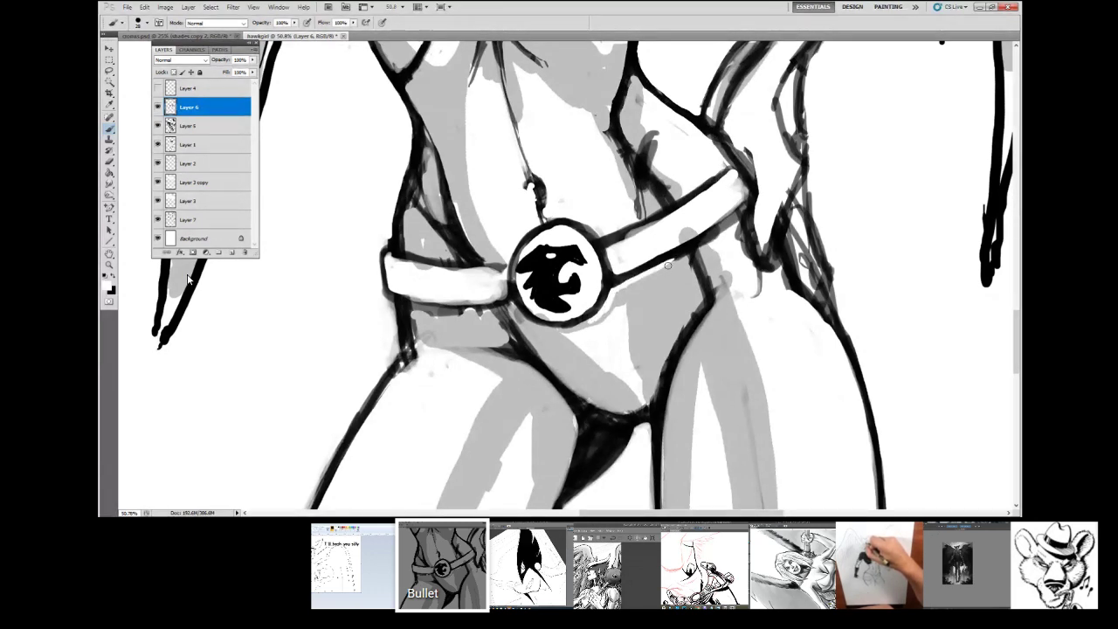
Step: On Layer 1, brush white along the costume's hip line below the belt to tidy its edge
{"action": "left_click", "coordinate": [111, 160]}
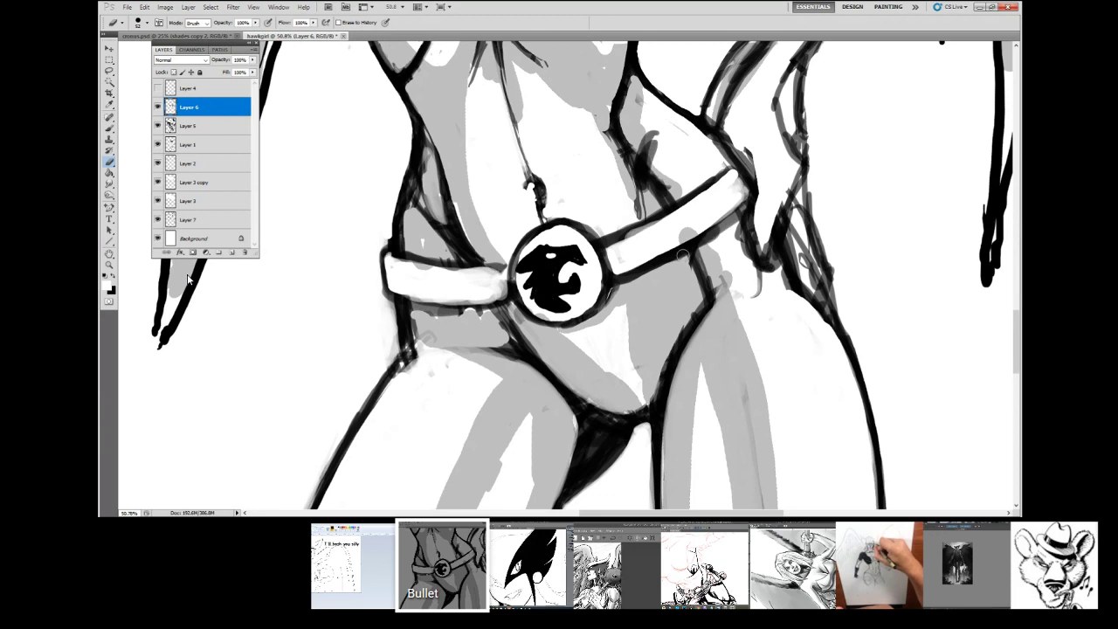
{"action": "left_click", "coordinate": [208, 141]}
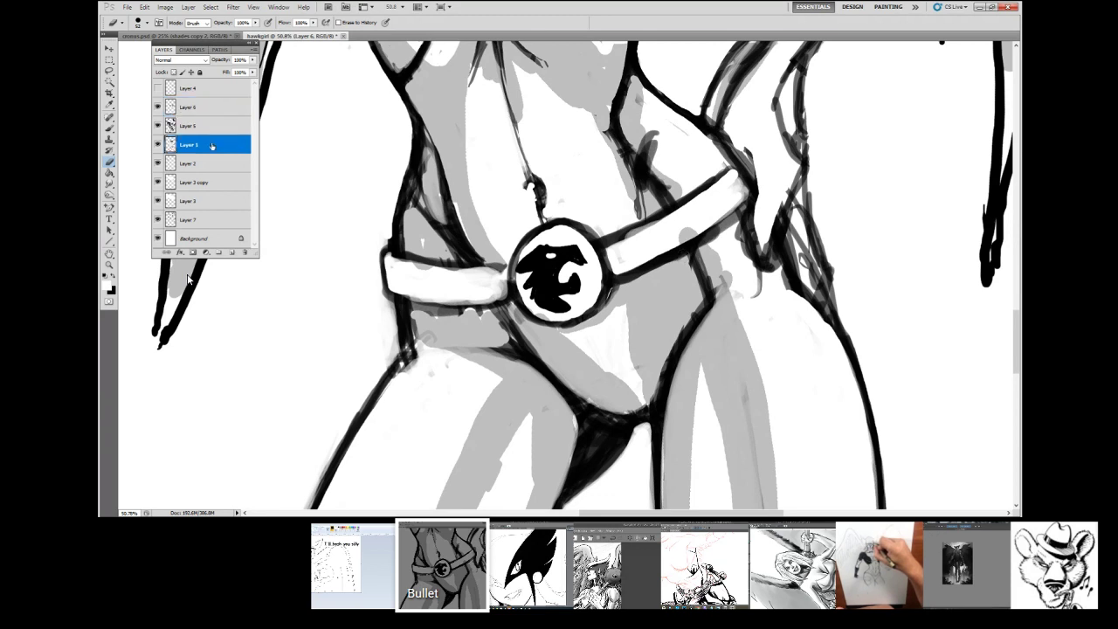
{"action": "left_click", "coordinate": [110, 130]}
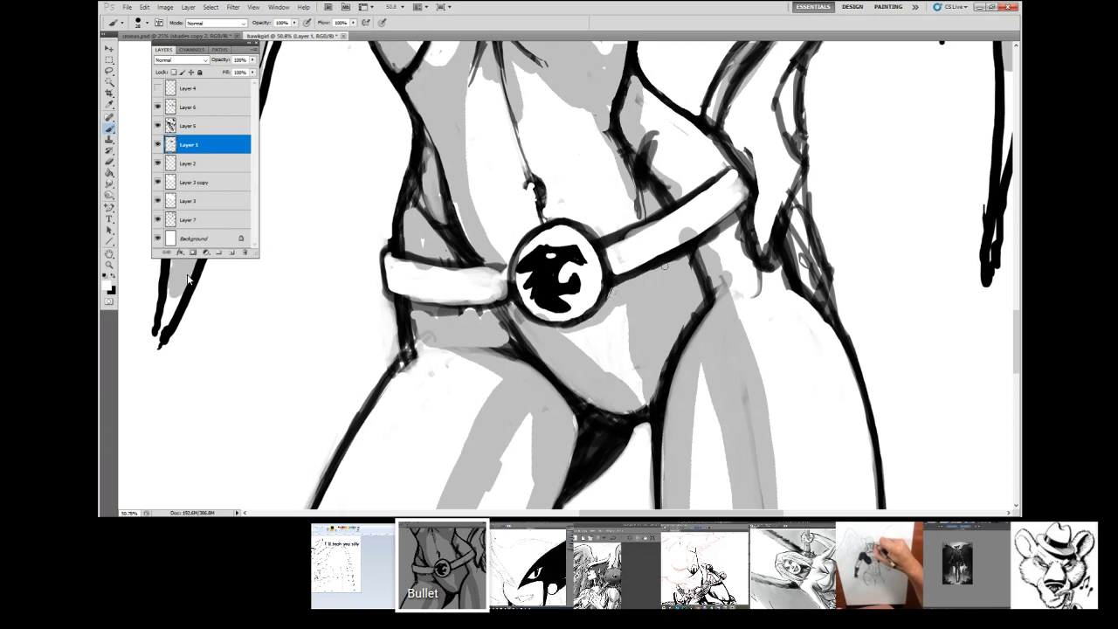
{"action": "left_click_drag", "start_coordinate": [688, 257], "coordinate": [699, 294]}
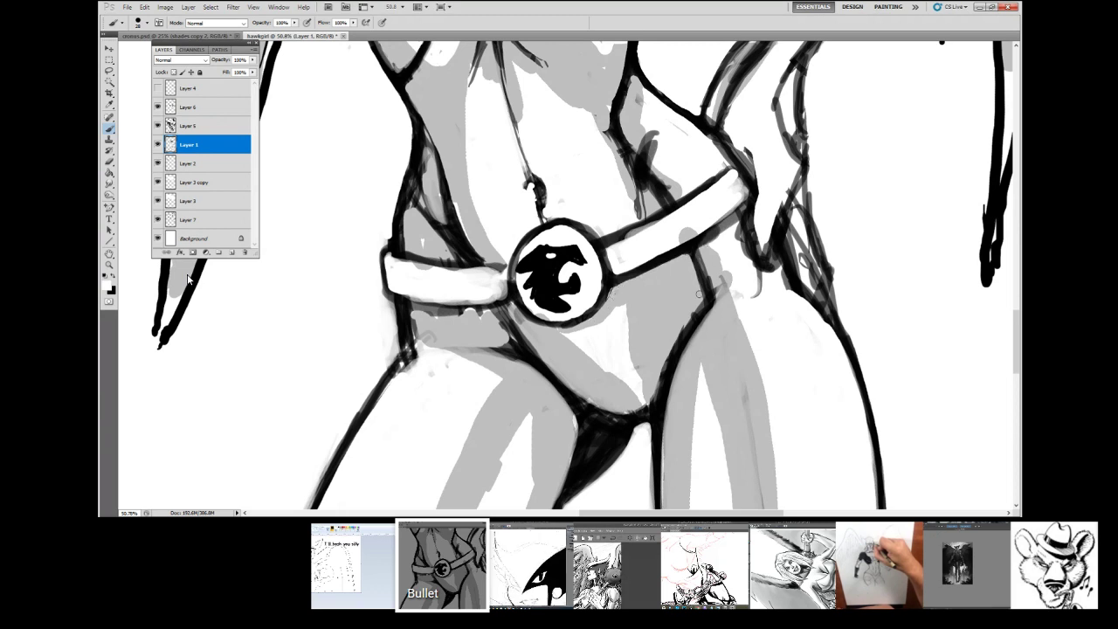
{"action": "left_click_drag", "start_coordinate": [699, 248], "coordinate": [715, 287]}
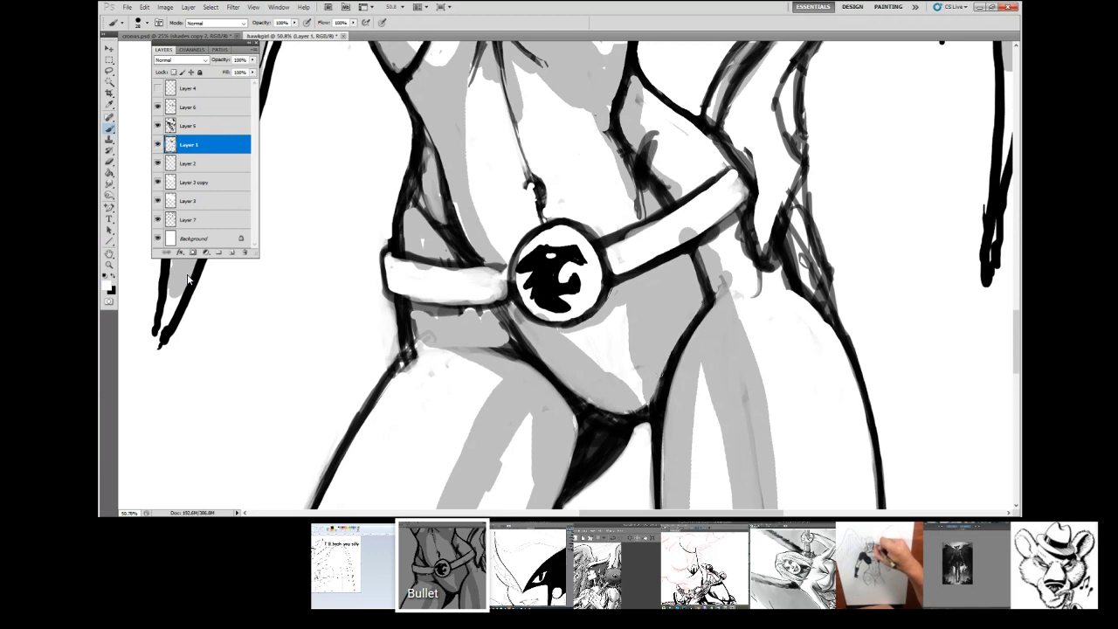
Step: Ink a black crease on the front of the costume bottom and reinforce the waist and hip contours
{"action": "key", "text": "x"}
{"action": "left_click_drag", "start_coordinate": [669, 302], "coordinate": [655, 397]}
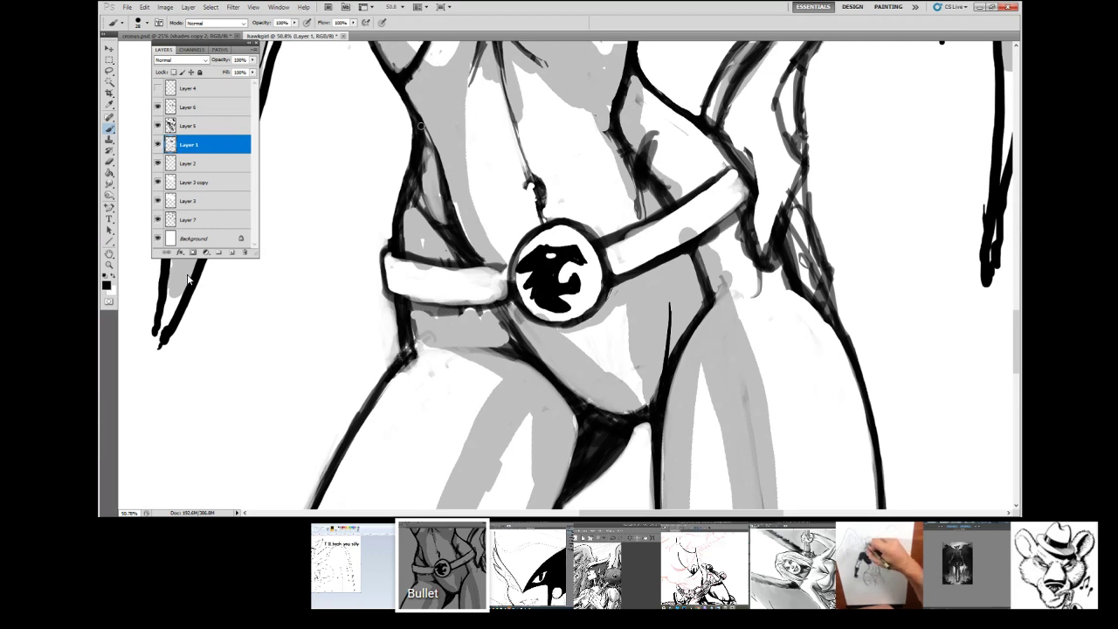
{"action": "left_click_drag", "start_coordinate": [424, 131], "coordinate": [445, 204]}
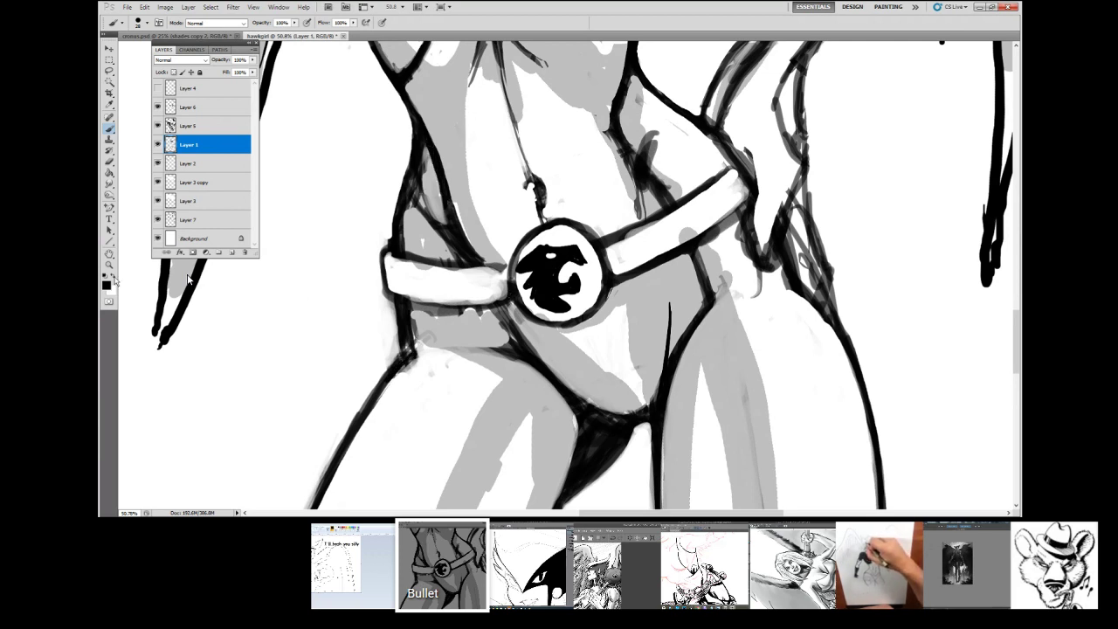
{"action": "key", "text": "x"}
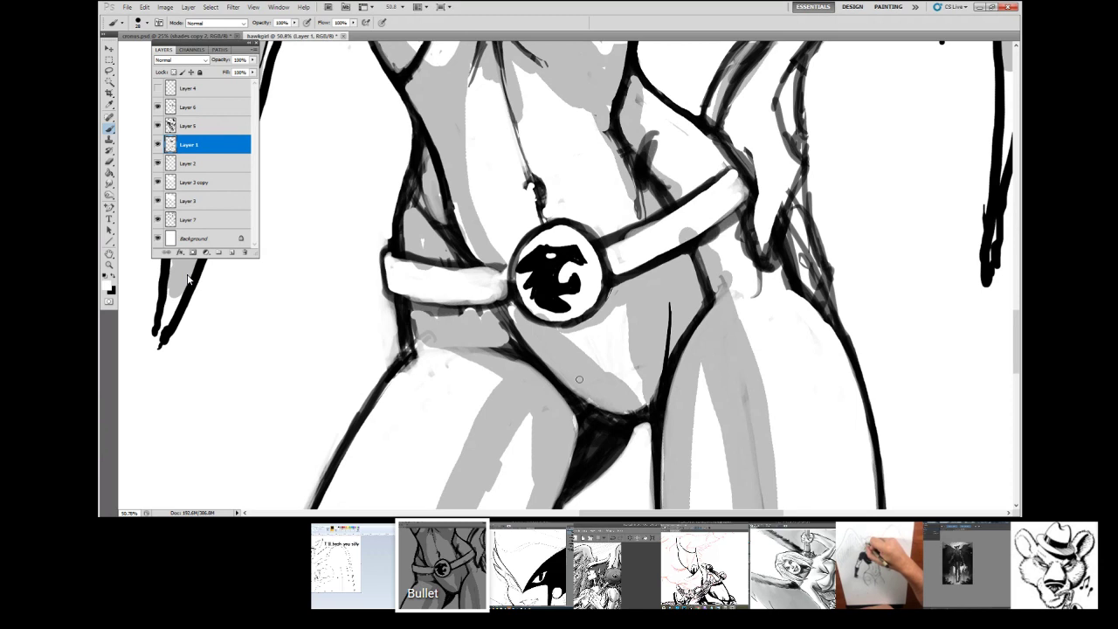
{"action": "key", "text": "x"}
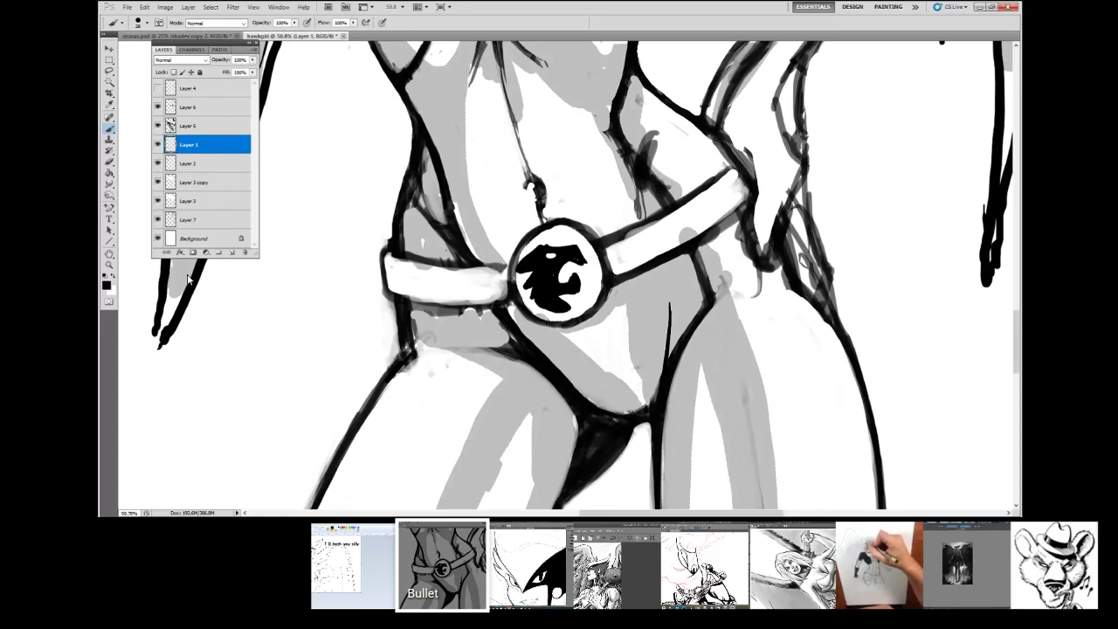
{"action": "left_click_drag", "start_coordinate": [411, 183], "coordinate": [450, 240]}
{"action": "left_click_drag", "start_coordinate": [421, 204], "coordinate": [432, 220]}
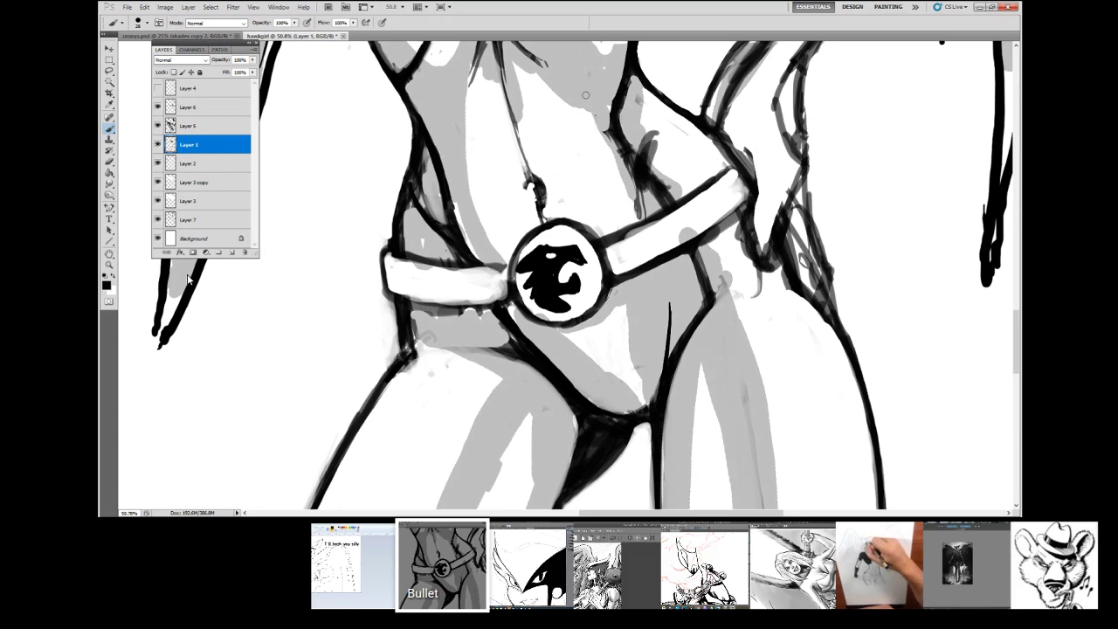
Step: Add short black hatch marks at the ribs and waist, and reshape the navel line with black and white strokes
{"action": "left_click_drag", "start_coordinate": [577, 90], "coordinate": [615, 103]}
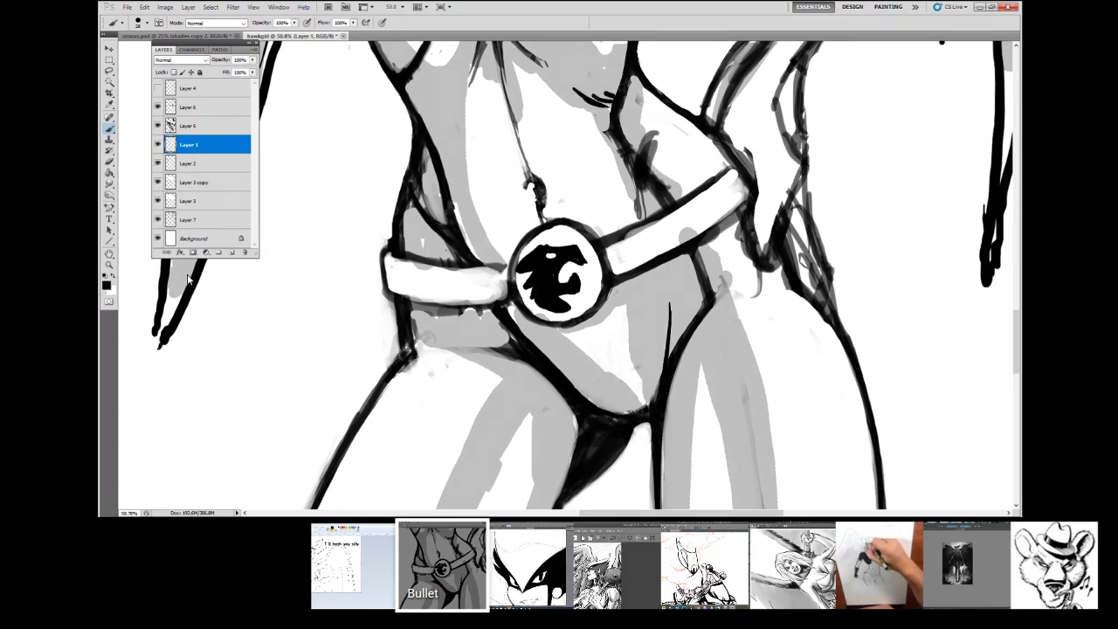
{"action": "left_click_drag", "start_coordinate": [442, 114], "coordinate": [433, 144]}
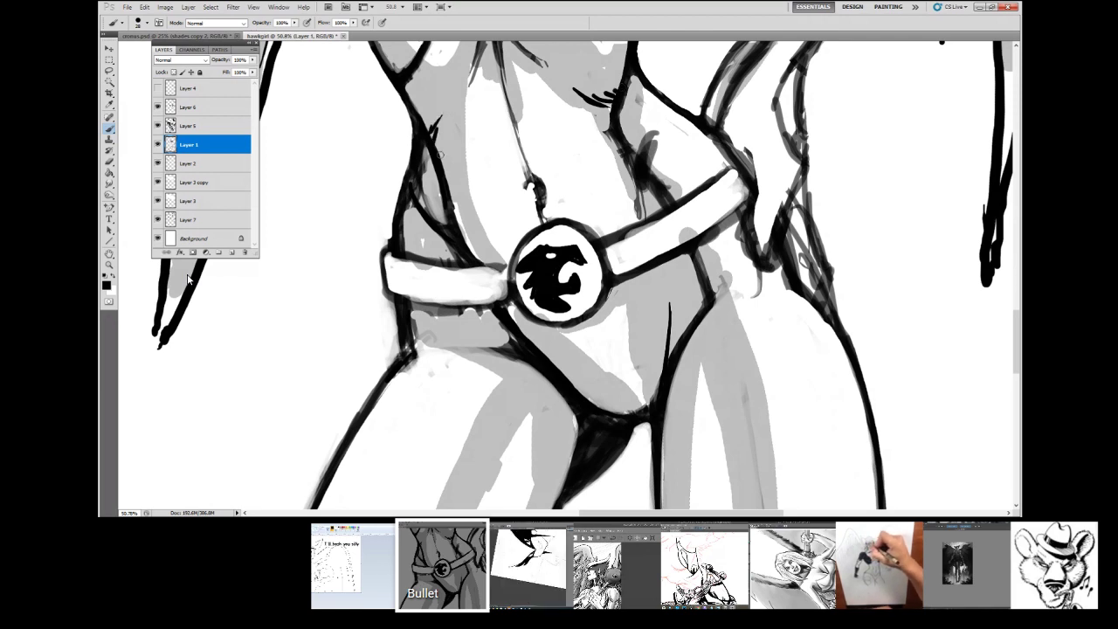
{"action": "left_click_drag", "start_coordinate": [525, 179], "coordinate": [538, 199]}
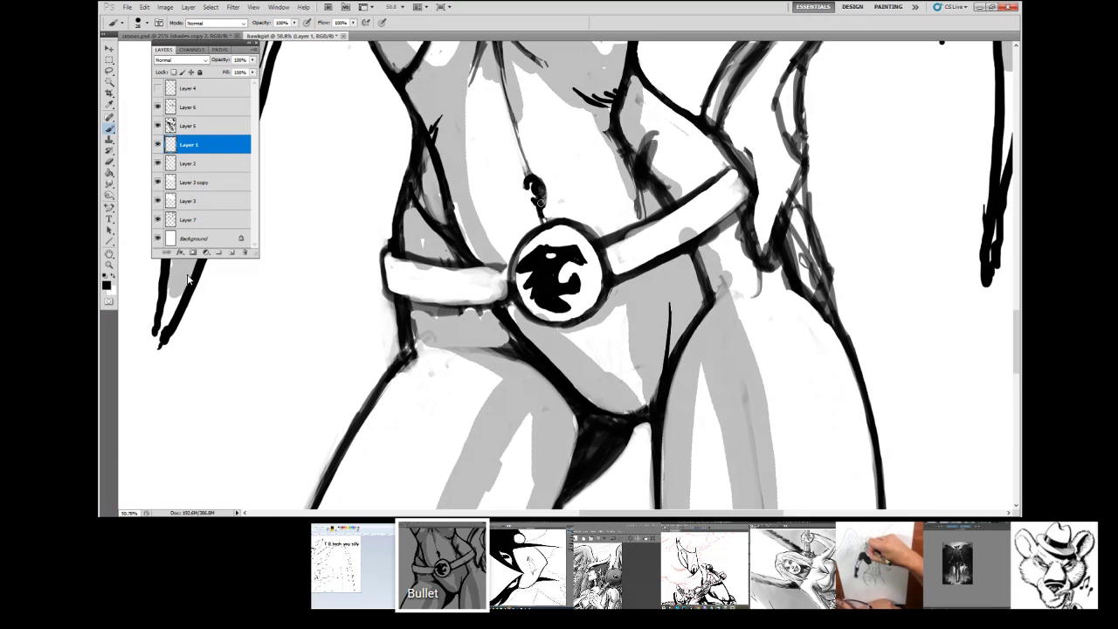
{"action": "left_click_drag", "start_coordinate": [518, 149], "coordinate": [530, 180]}
{"action": "left_click", "coordinate": [113, 276]}
{"action": "left_click_drag", "start_coordinate": [517, 133], "coordinate": [542, 202]}
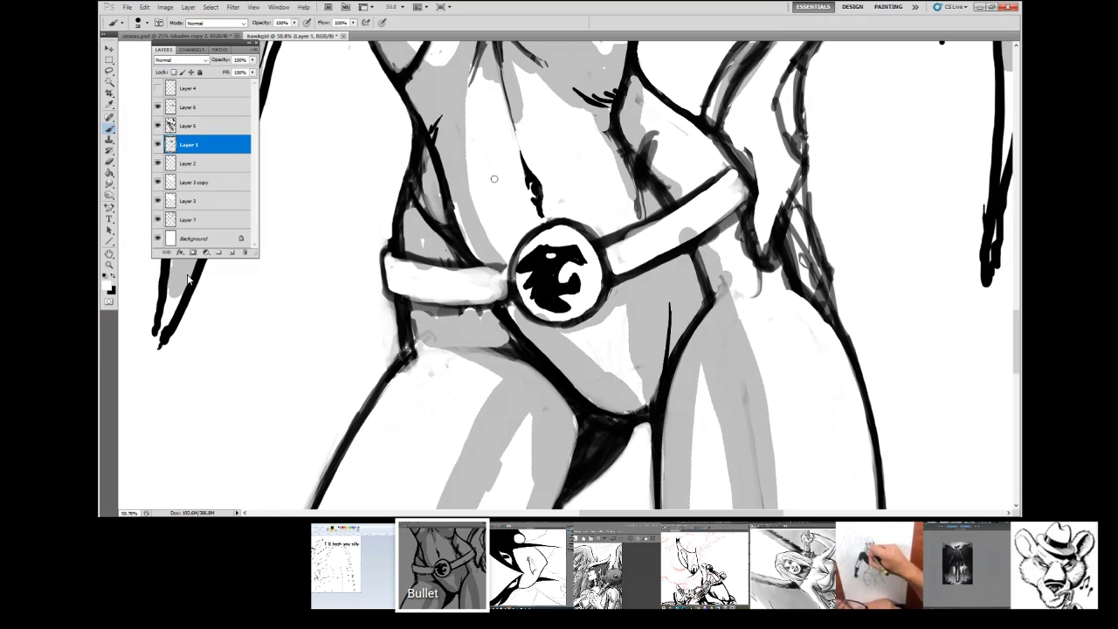
Step: Trim the inner hip line and paint white over the heavy lines at the fingertips of the hand on the hip
{"action": "mouse_move", "coordinate": [413, 183]}
{"action": "left_mouse_down"}
{"action": "mouse_move", "coordinate": [419, 162]}
{"action": "mouse_move", "coordinate": [431, 214]}
{"action": "mouse_move", "coordinate": [416, 193]}
{"action": "mouse_move", "coordinate": [446, 226]}
{"action": "mouse_move", "coordinate": [443, 209]}
{"action": "left_mouse_up"}
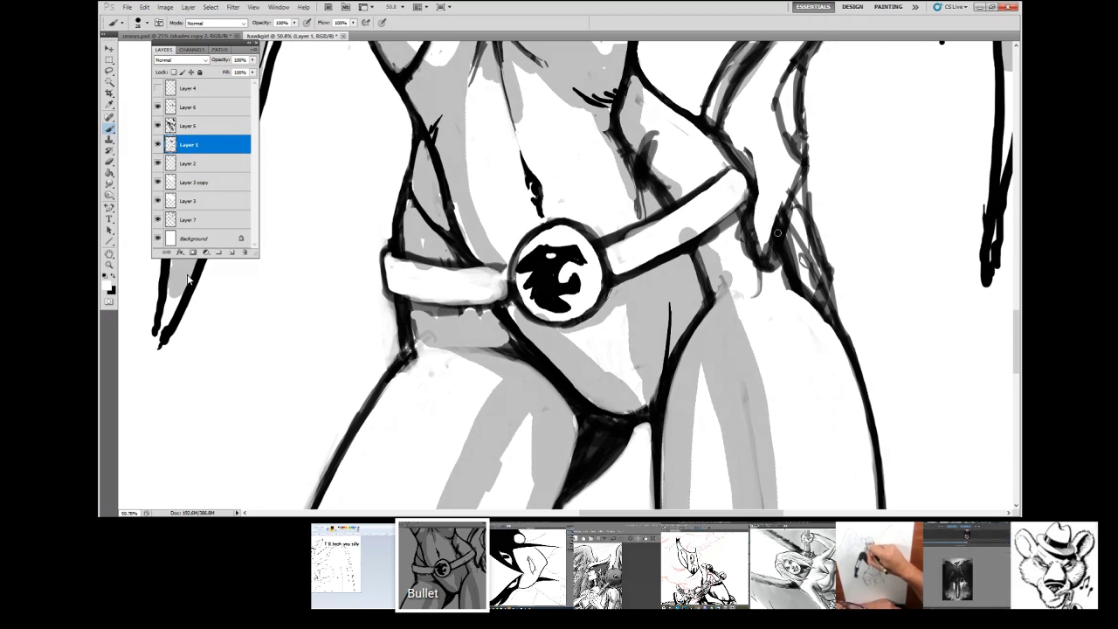
{"action": "mouse_move", "coordinate": [776, 251]}
{"action": "left_mouse_down"}
{"action": "mouse_move", "coordinate": [744, 226]}
{"action": "mouse_move", "coordinate": [752, 262]}
{"action": "mouse_move", "coordinate": [799, 287]}
{"action": "mouse_move", "coordinate": [782, 275]}
{"action": "mouse_move", "coordinate": [790, 290]}
{"action": "left_mouse_up"}
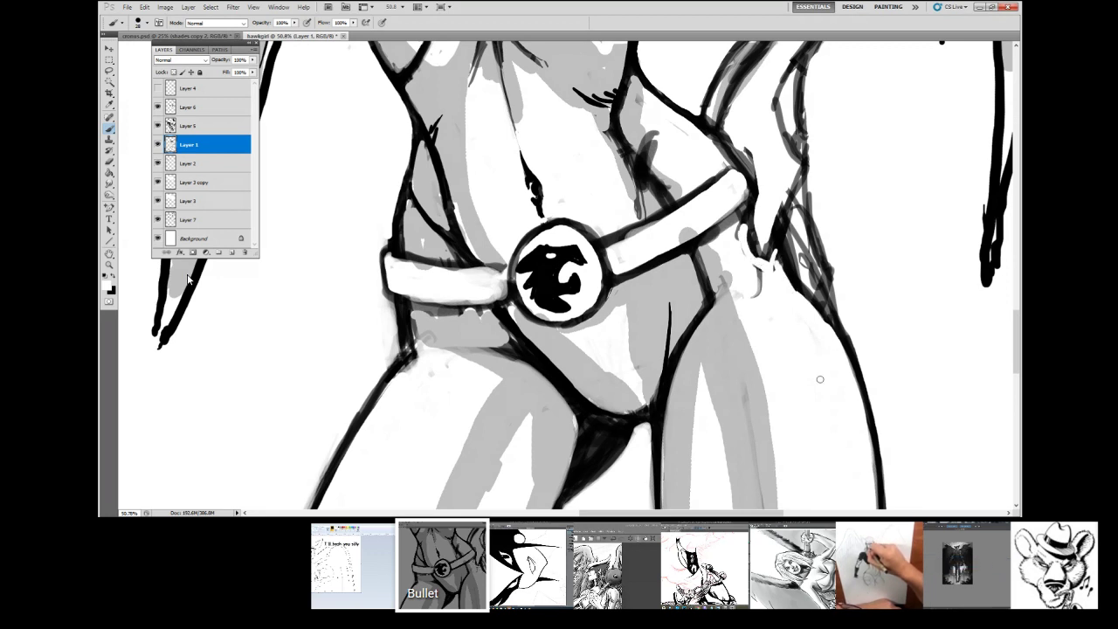
{"action": "left_click_drag", "start_coordinate": [1016, 321], "coordinate": [1016, 367]}
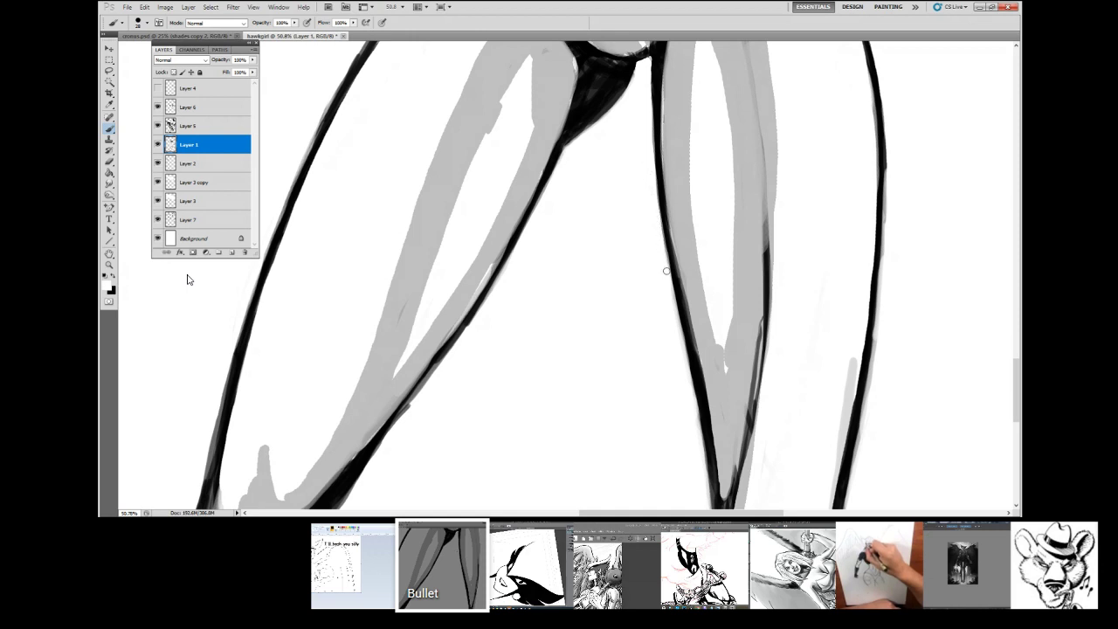
Step: On Layer 6, paint white inside the long hair curl beside the neck, and redraw and trim the upper curl's black tip
{"action": "left_click", "coordinate": [253, 7]}
{"action": "left_click", "coordinate": [283, 98]}
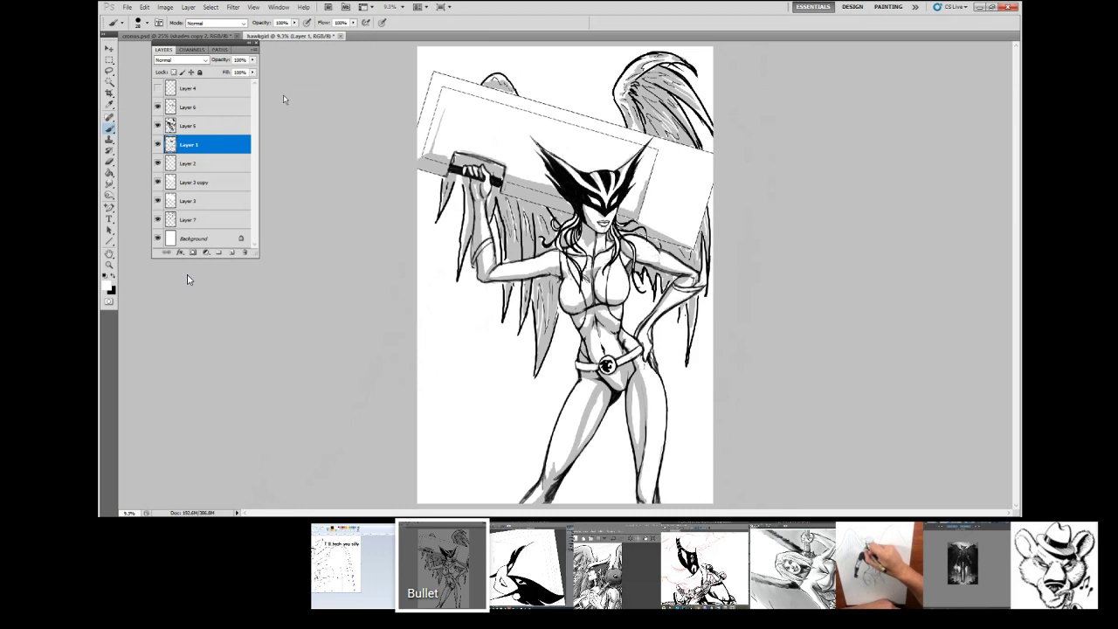
{"action": "left_click", "coordinate": [207, 108]}
{"action": "left_click", "coordinate": [110, 265]}
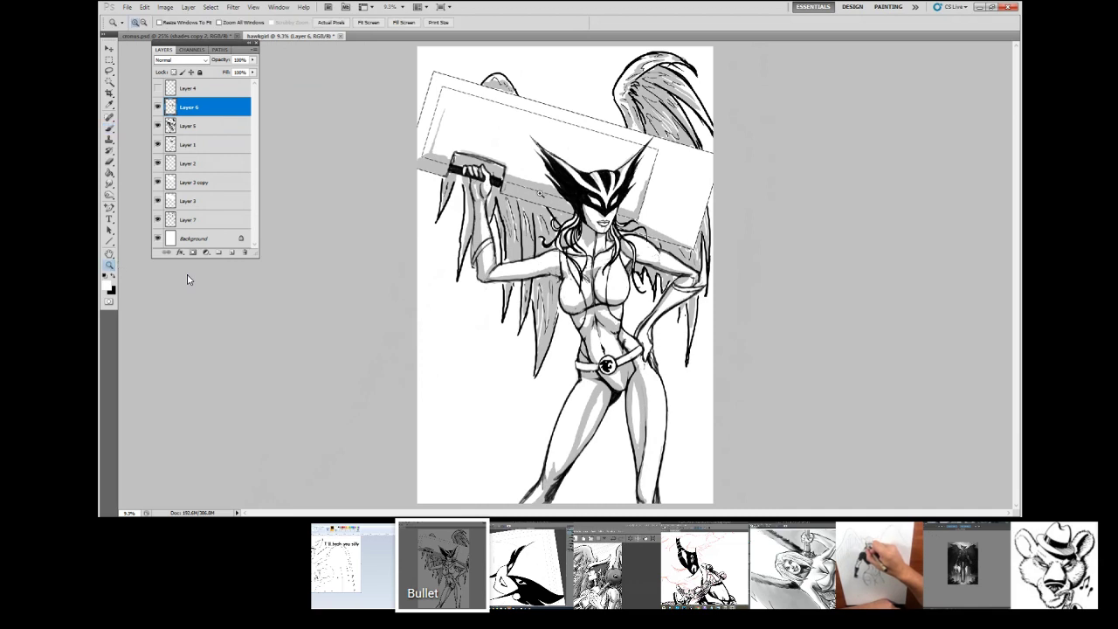
{"action": "left_click", "coordinate": [552, 223]}
{"action": "left_click", "coordinate": [111, 128]}
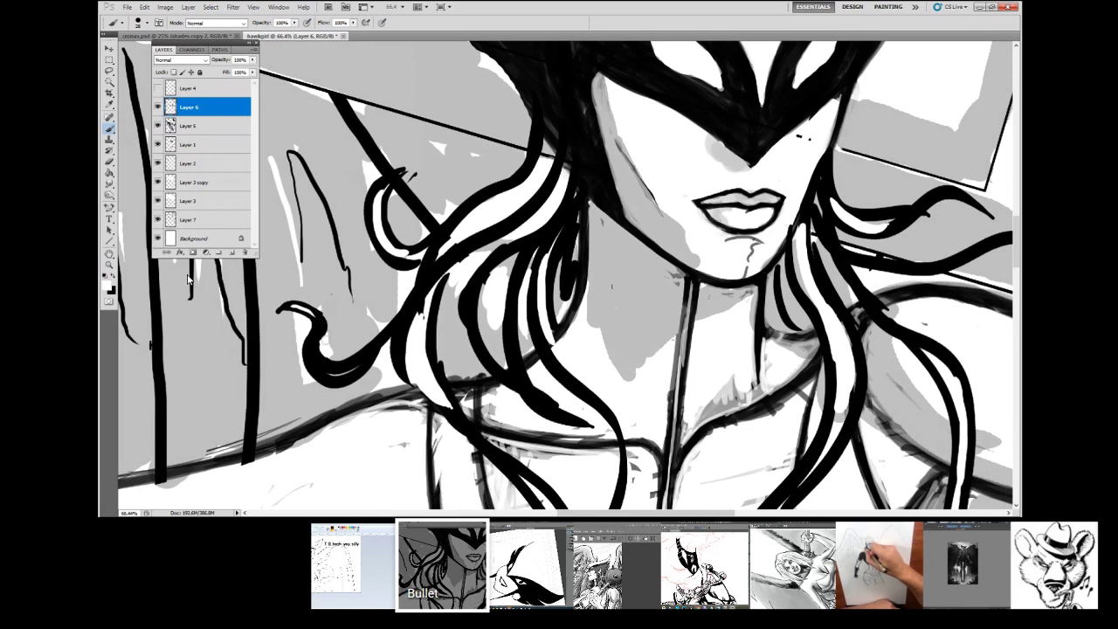
{"action": "mouse_move", "coordinate": [321, 325]}
{"action": "left_mouse_down"}
{"action": "mouse_move", "coordinate": [325, 367]}
{"action": "mouse_move", "coordinate": [336, 371]}
{"action": "mouse_move", "coordinate": [316, 359]}
{"action": "mouse_move", "coordinate": [350, 371]}
{"action": "left_mouse_up"}
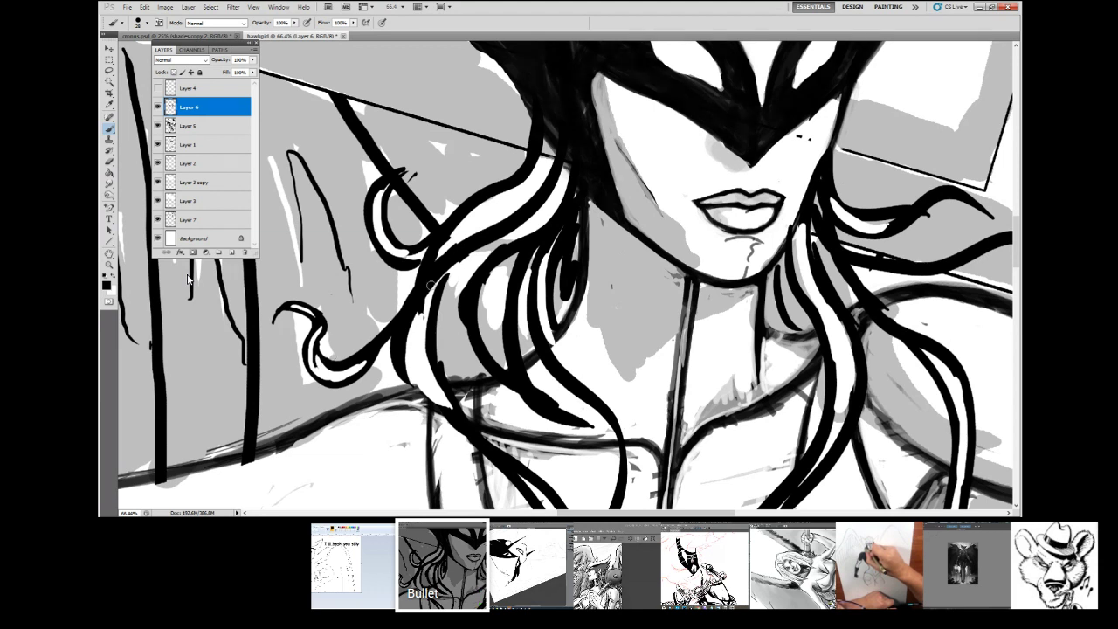
{"action": "left_click_drag", "start_coordinate": [384, 183], "coordinate": [438, 164]}
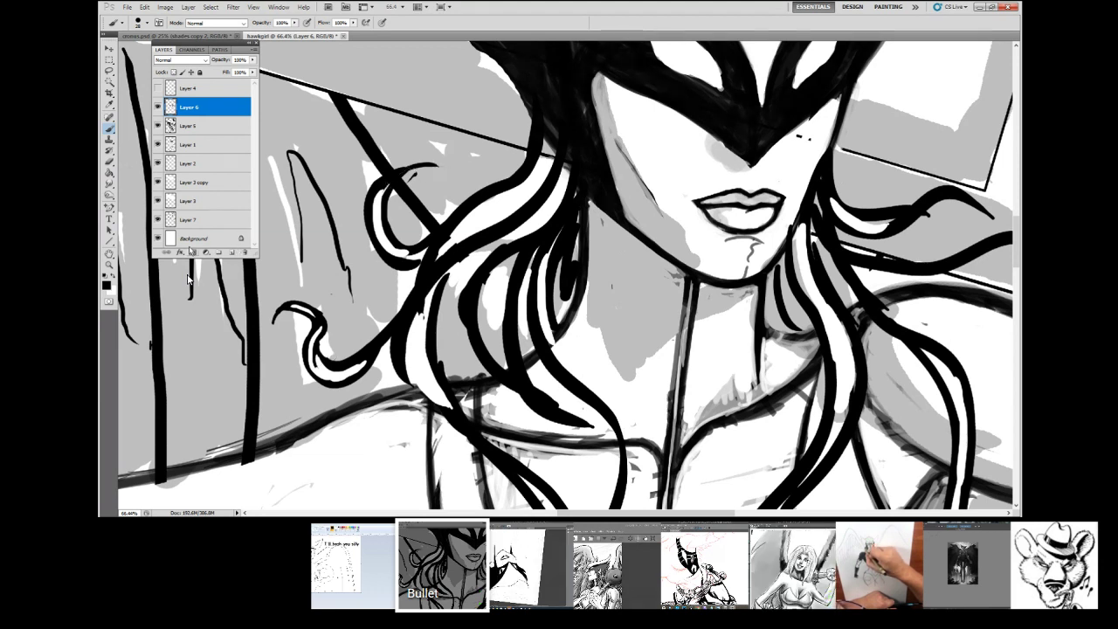
{"action": "key", "text": "e"}
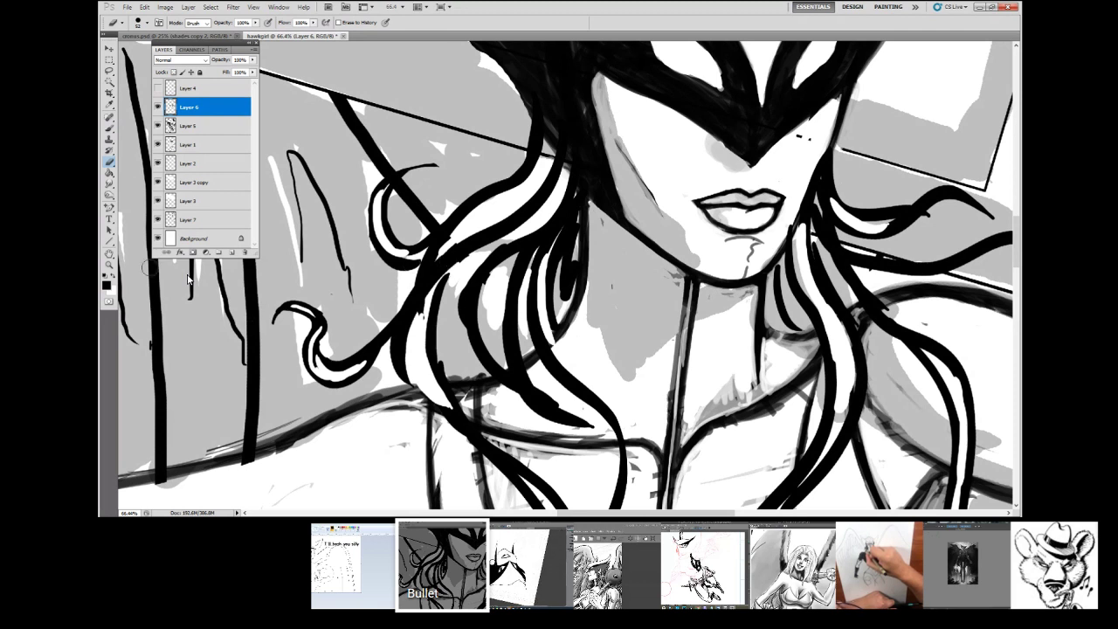
Step: On Layer 1, brush white over the grey smudges around the collar and the rough shading line on the chest
{"action": "left_click", "coordinate": [110, 129]}
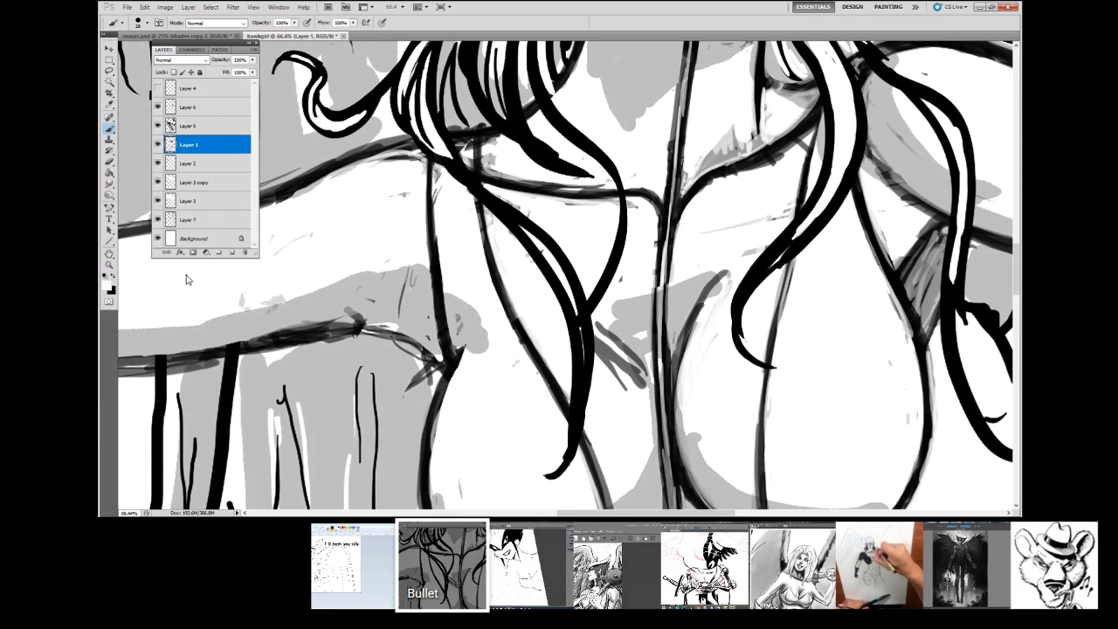
{"action": "mouse_move", "coordinate": [744, 217]}
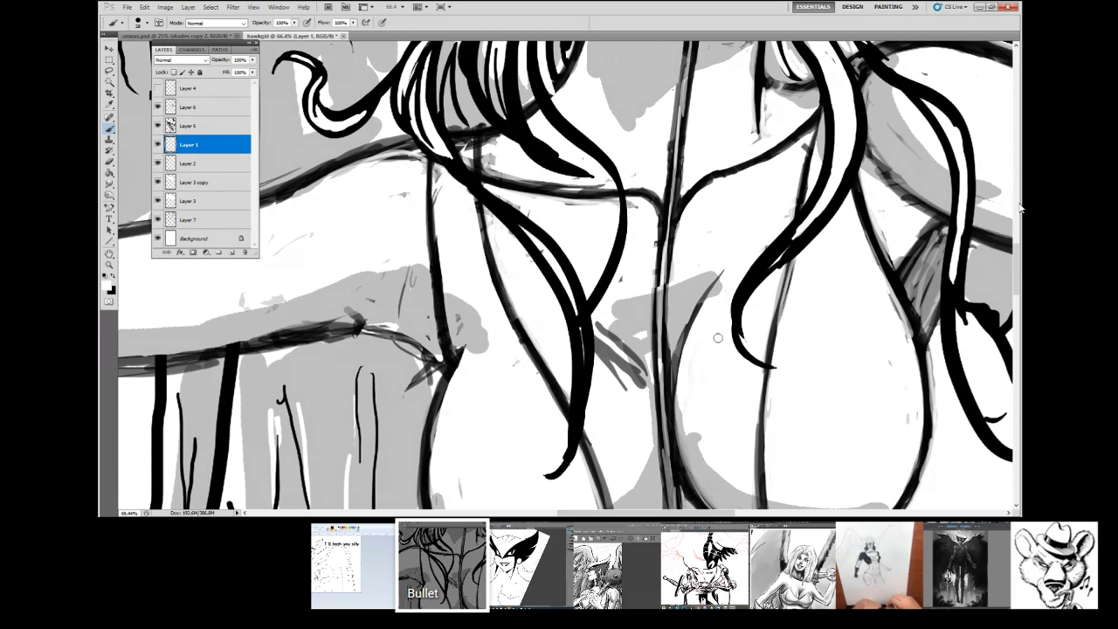
Step: Bring other participants' artwork into the call's main view: the dark winged painting, the paper drawing and the smiling long-haired figure
{"action": "mouse_move", "coordinate": [954, 559]}
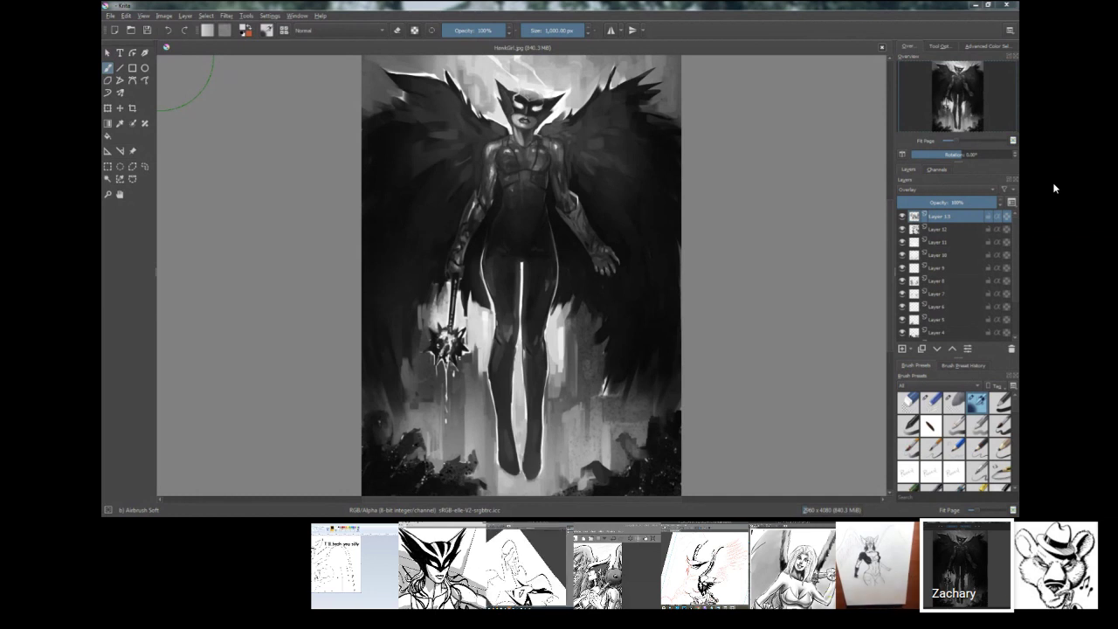
{"action": "left_click", "coordinate": [882, 527]}
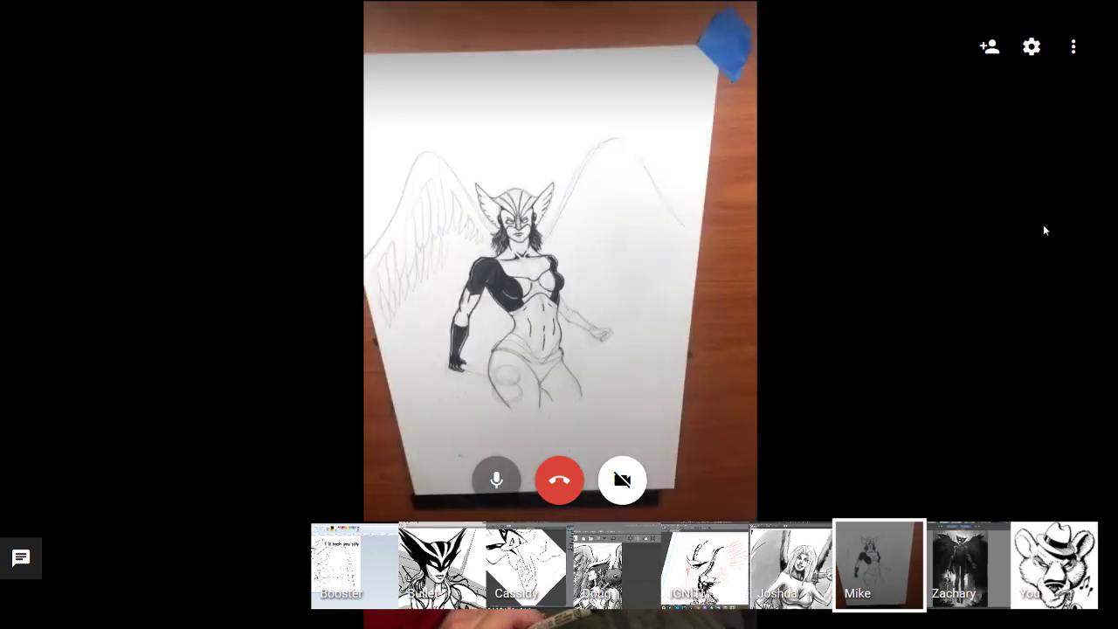
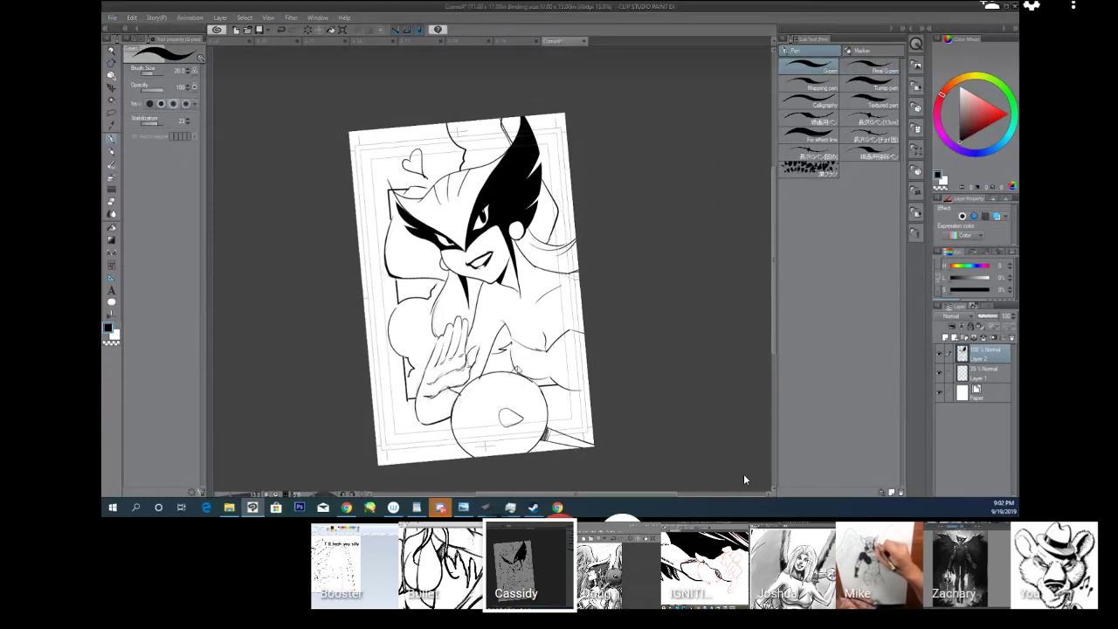
{"action": "left_click", "coordinate": [764, 576]}
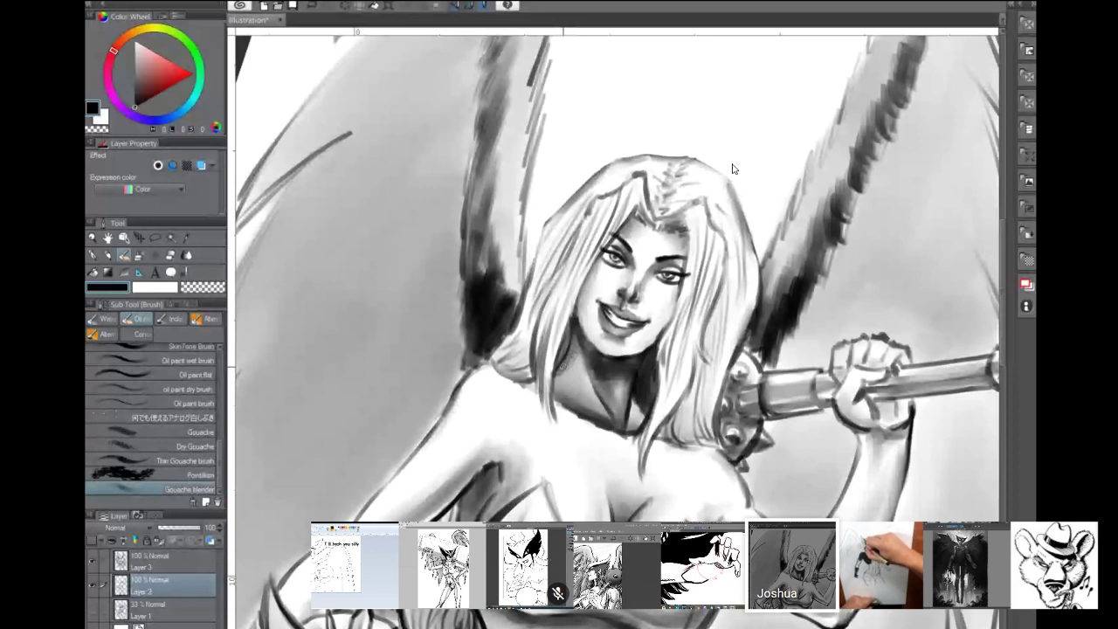
Step: Ink the forearm and upper-arm contours of the mace-holding arm with the G-pen, adding short shading strokes near the elbow
{"action": "mouse_move", "coordinate": [389, 324]}
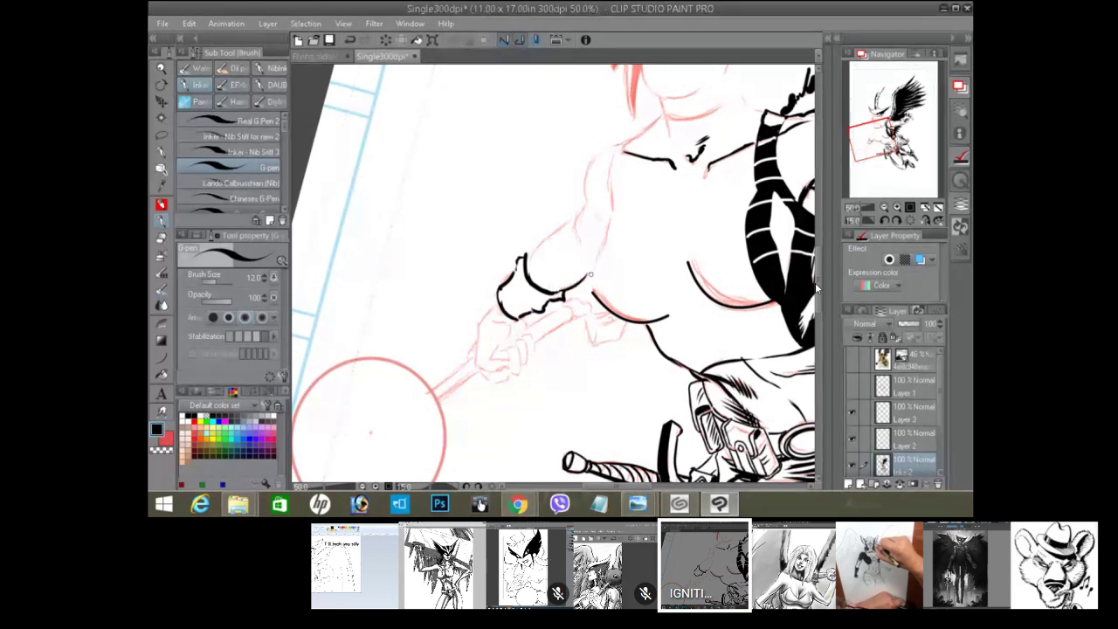
{"action": "left_click_drag", "start_coordinate": [564, 292], "coordinate": [591, 278]}
{"action": "left_click_drag", "start_coordinate": [580, 212], "coordinate": [526, 258]}
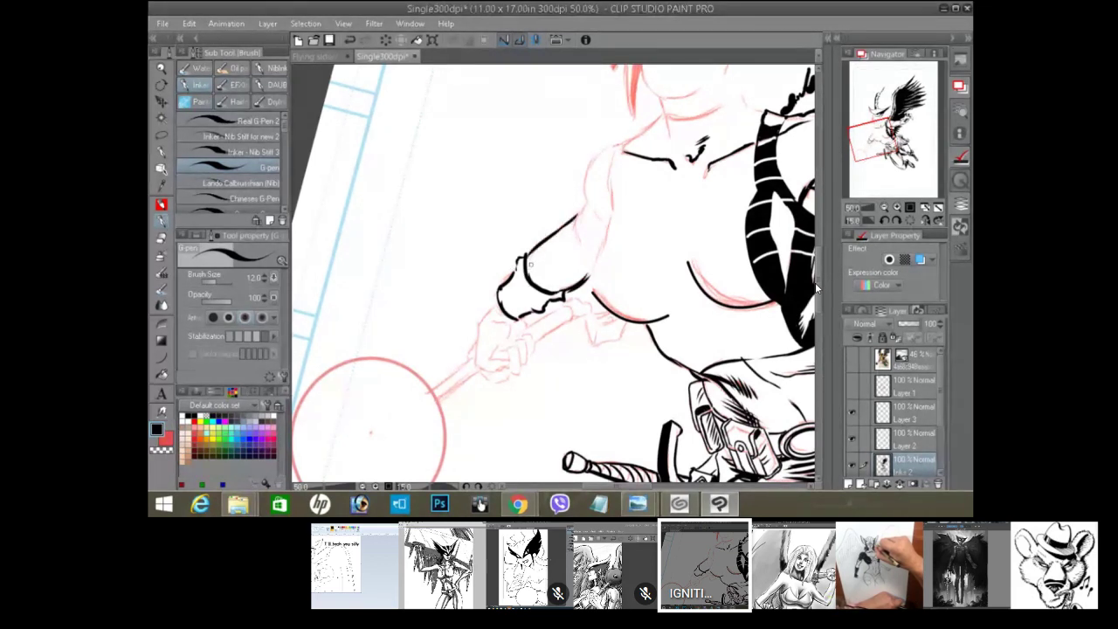
{"action": "mouse_move", "coordinate": [589, 200]}
{"action": "left_mouse_down"}
{"action": "mouse_move", "coordinate": [573, 216]}
{"action": "mouse_move", "coordinate": [576, 248]}
{"action": "left_mouse_up"}
{"action": "left_click_drag", "start_coordinate": [586, 239], "coordinate": [580, 253]}
{"action": "left_click_drag", "start_coordinate": [613, 144], "coordinate": [583, 215]}
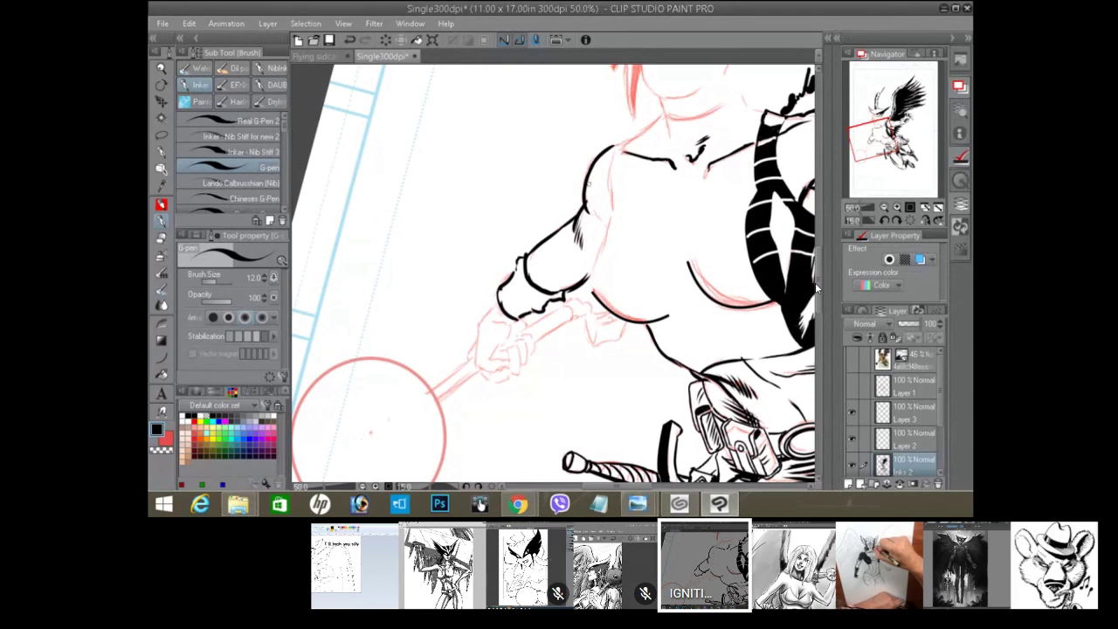
Step: Ink the back of the hand gripping the mace and fill the shadow on the wrist cuff with black
{"action": "key", "text": "e"}
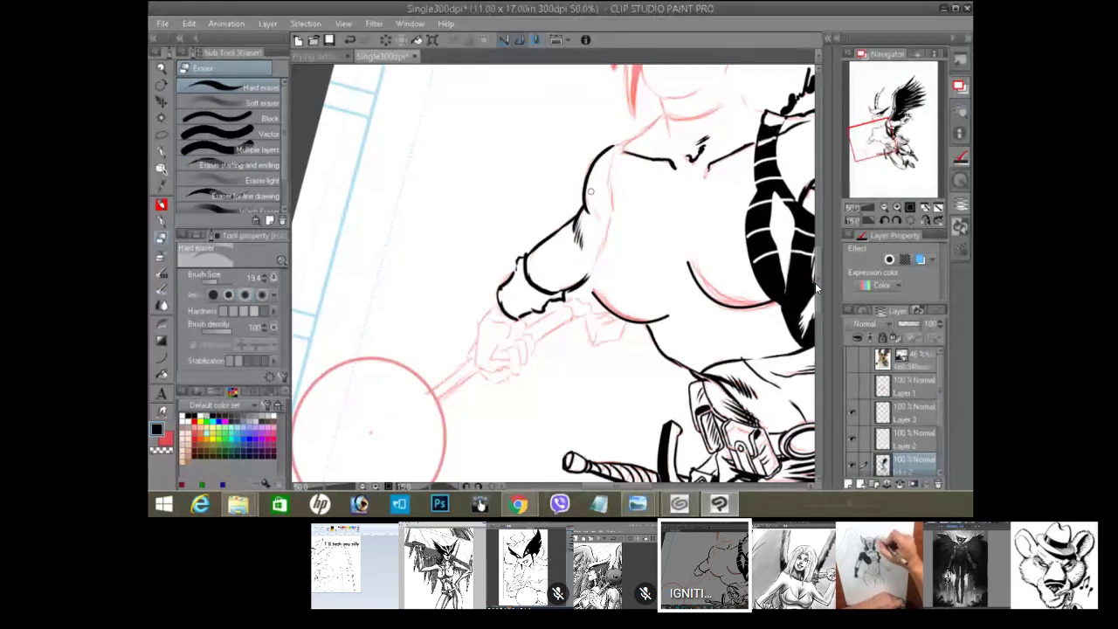
{"action": "key", "text": "b"}
{"action": "mouse_move", "coordinate": [522, 283]}
{"action": "left_mouse_down"}
{"action": "mouse_move", "coordinate": [533, 294]}
{"action": "mouse_move", "coordinate": [504, 311]}
{"action": "mouse_move", "coordinate": [501, 300]}
{"action": "mouse_move", "coordinate": [533, 288]}
{"action": "mouse_move", "coordinate": [508, 312]}
{"action": "mouse_move", "coordinate": [530, 274]}
{"action": "mouse_move", "coordinate": [477, 325]}
{"action": "mouse_move", "coordinate": [477, 351]}
{"action": "left_mouse_up"}
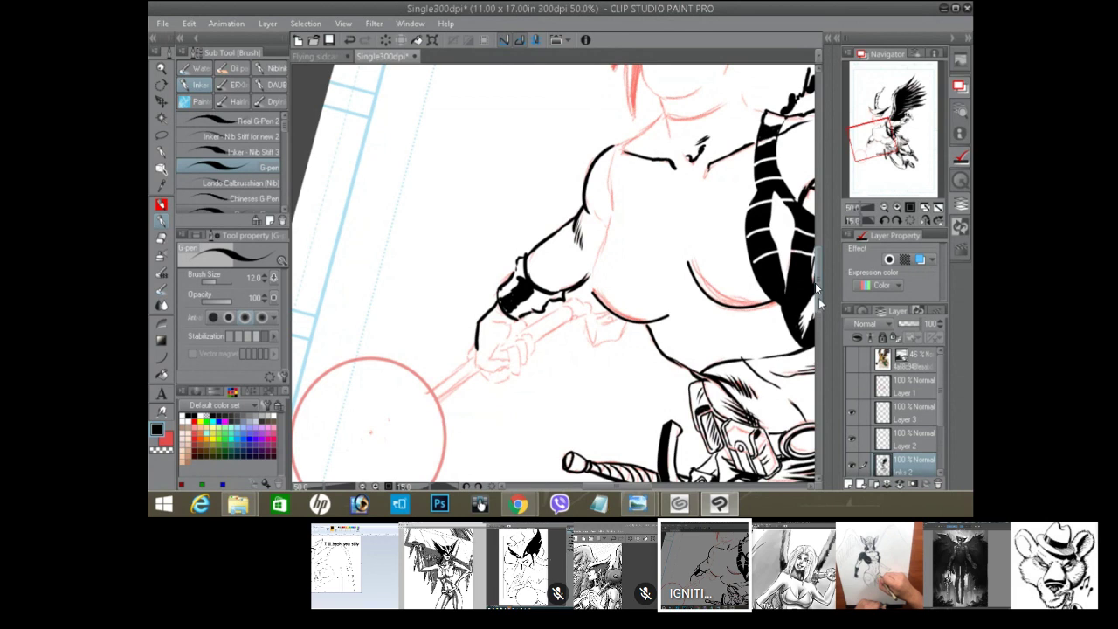
Step: Draw a black ellipse outline over the red sketch circle to form the mace head
{"action": "scroll", "coordinate": [817, 292], "scroll_direction": "down", "scroll_amount": 2}
{"action": "key", "text": "^"}
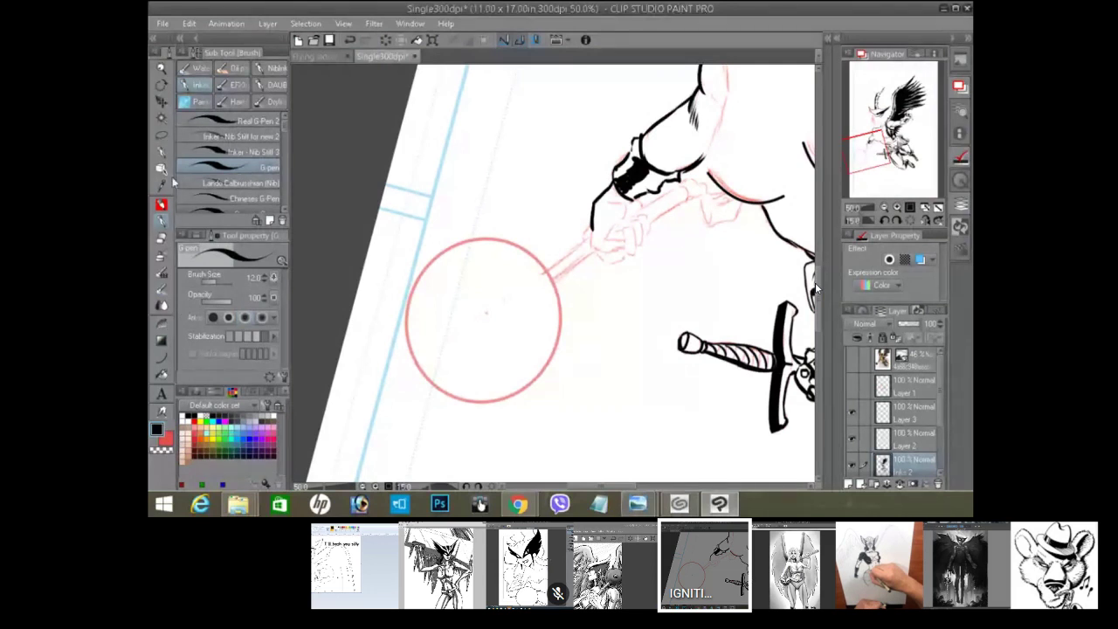
{"action": "left_click", "coordinate": [161, 357]}
{"action": "left_click", "coordinate": [206, 208]}
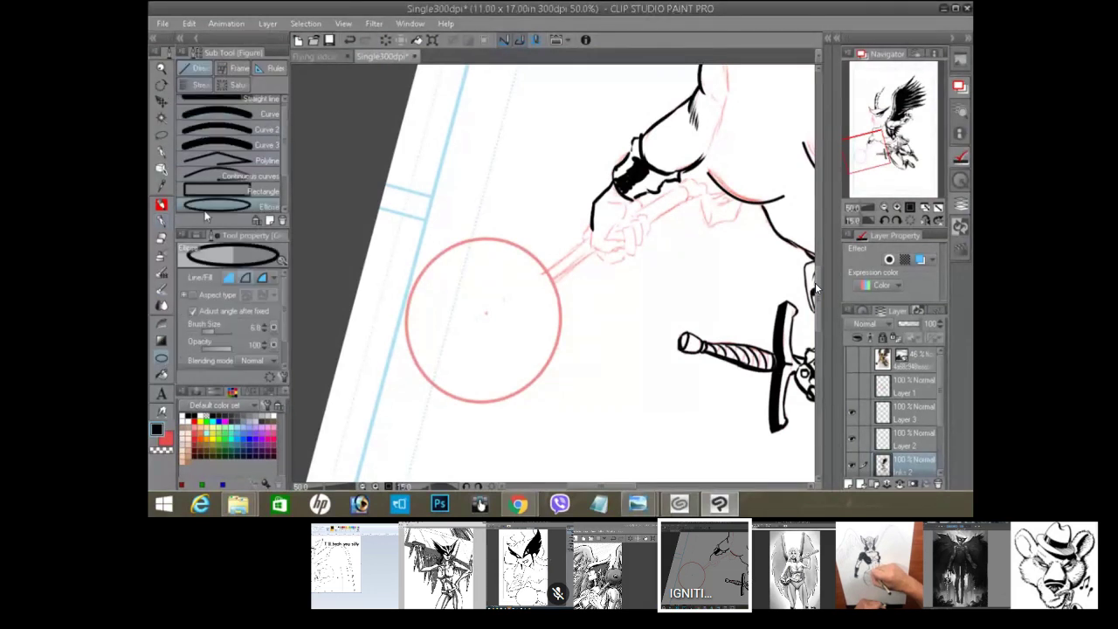
{"action": "left_click_drag", "start_coordinate": [400, 242], "coordinate": [559, 399]}
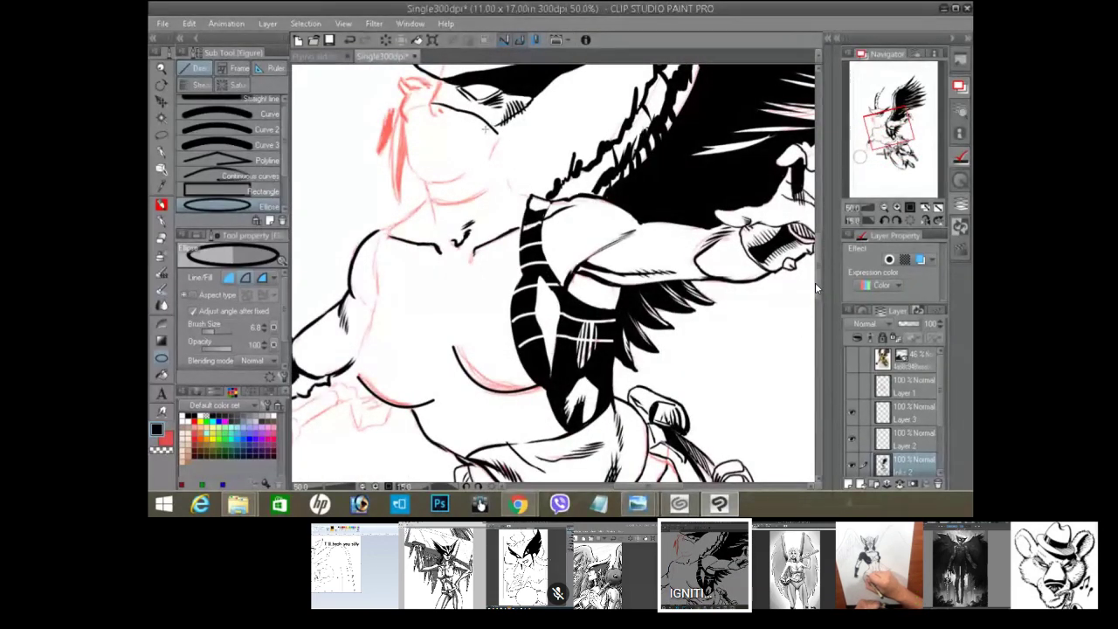
Step: Ink two tapering lines with the G-pen from the mask's cheek down past the jaw toward the neck
{"action": "key", "text": "b"}
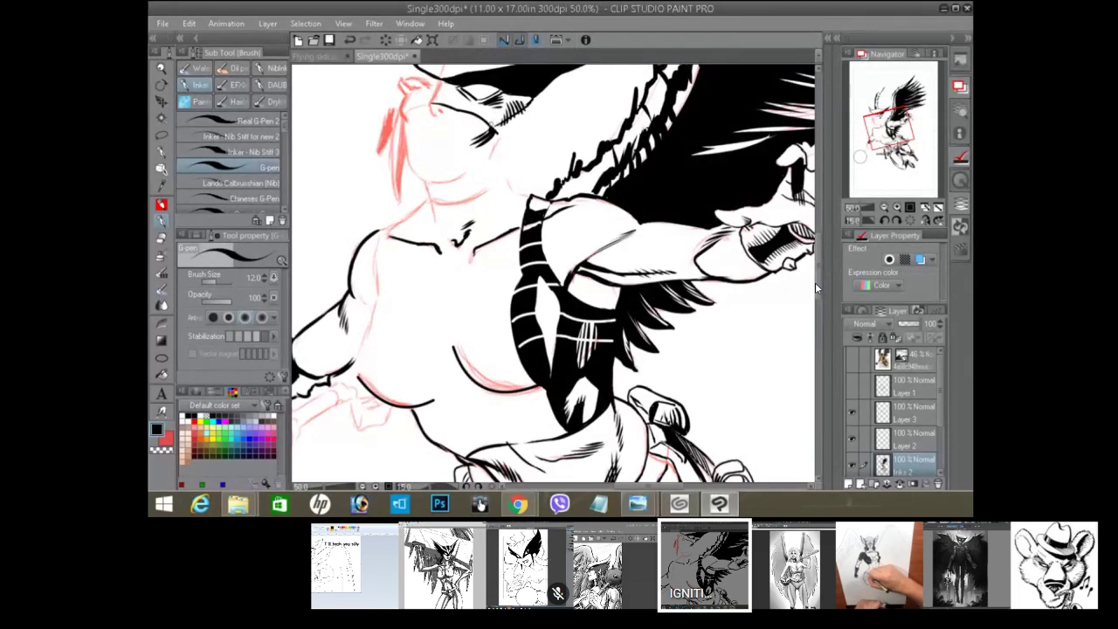
{"action": "left_click_drag", "start_coordinate": [493, 130], "coordinate": [476, 208]}
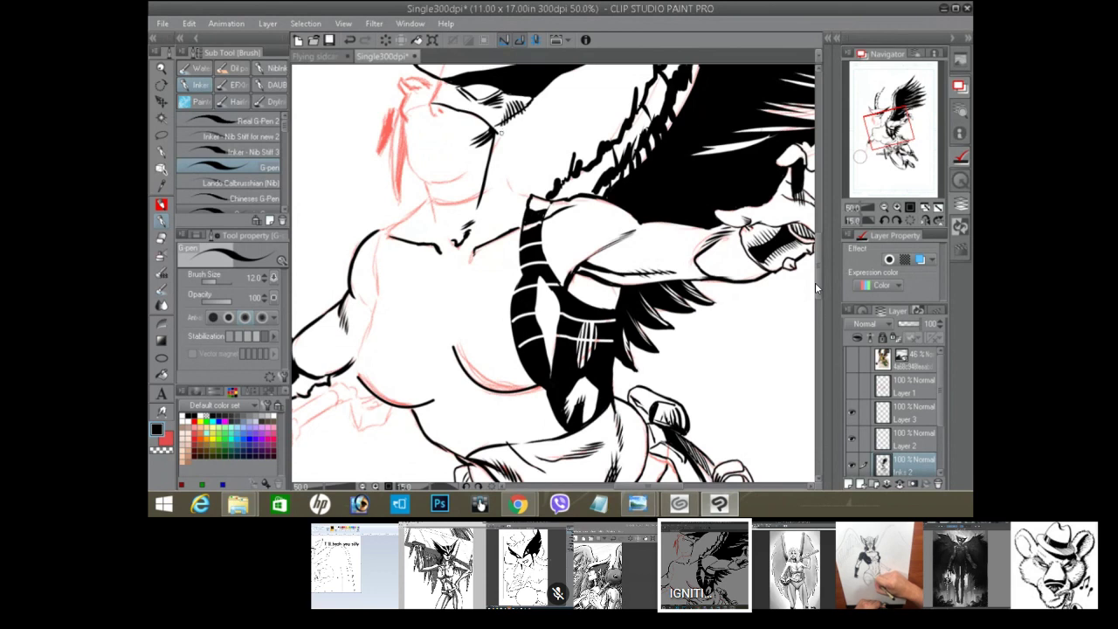
{"action": "left_click_drag", "start_coordinate": [504, 132], "coordinate": [474, 219]}
{"action": "key", "text": "ctrl+z"}
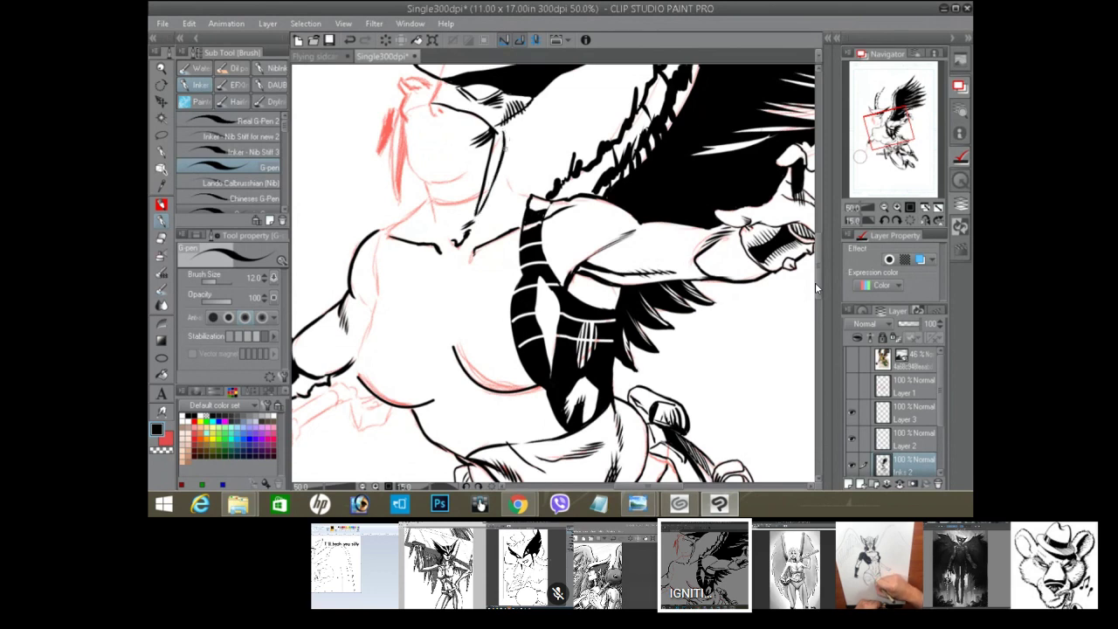
Step: Ink a jagged row of feather tips behind the cheek, rising toward the helmet's wing
{"action": "left_click_drag", "start_coordinate": [496, 161], "coordinate": [510, 174]}
{"action": "scroll", "coordinate": [815, 282], "scroll_direction": "up", "scroll_amount": 2}
{"action": "scroll", "coordinate": [815, 282], "scroll_direction": "up", "scroll_amount": 2}
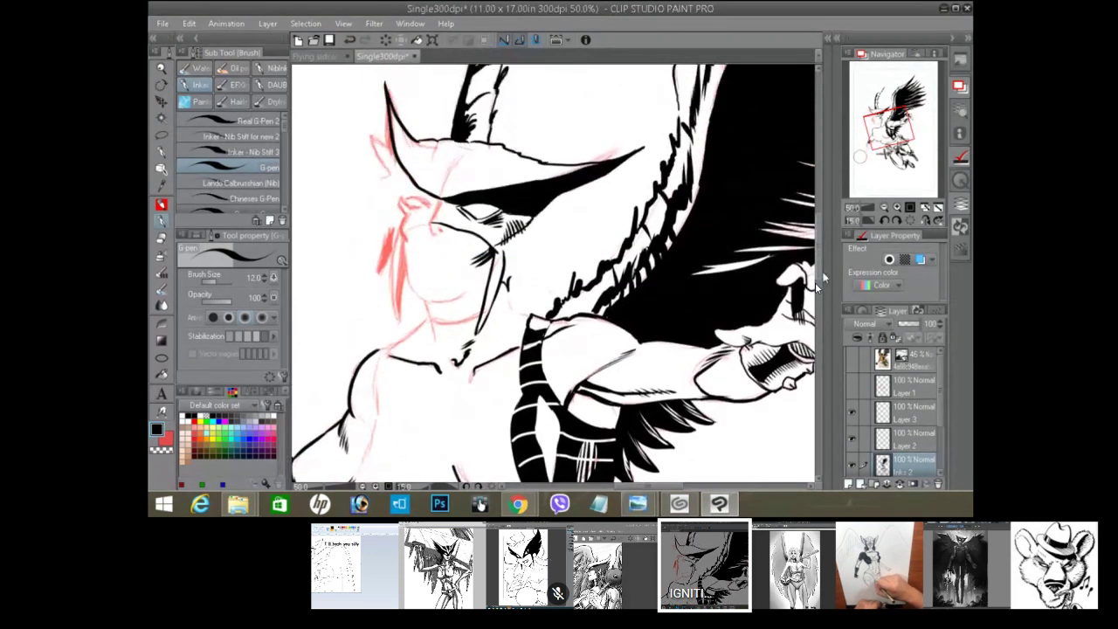
{"action": "mouse_move", "coordinate": [512, 257]}
{"action": "left_mouse_down"}
{"action": "mouse_move", "coordinate": [521, 277]}
{"action": "mouse_move", "coordinate": [547, 234]}
{"action": "mouse_move", "coordinate": [583, 214]}
{"action": "mouse_move", "coordinate": [564, 232]}
{"action": "left_mouse_up"}
{"action": "key", "text": "ctrl+z"}
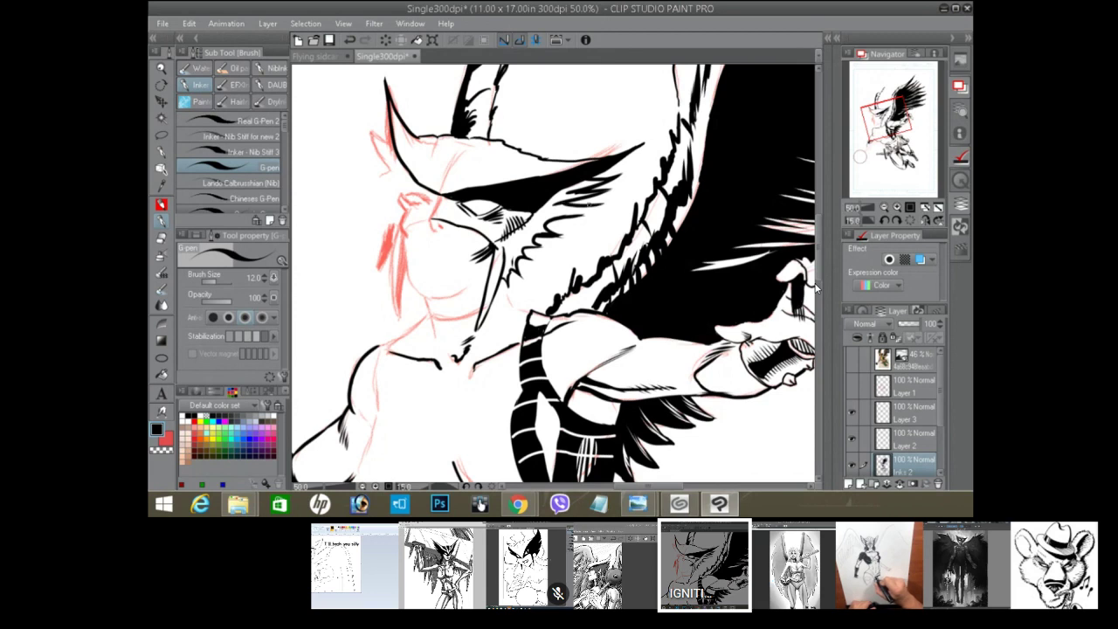
Step: Undo the uppermost feather strokes and redraw them as jagged feathers joining the underside of the helmet's wing
{"action": "left_click", "coordinate": [350, 41]}
{"action": "left_click", "coordinate": [349, 40]}
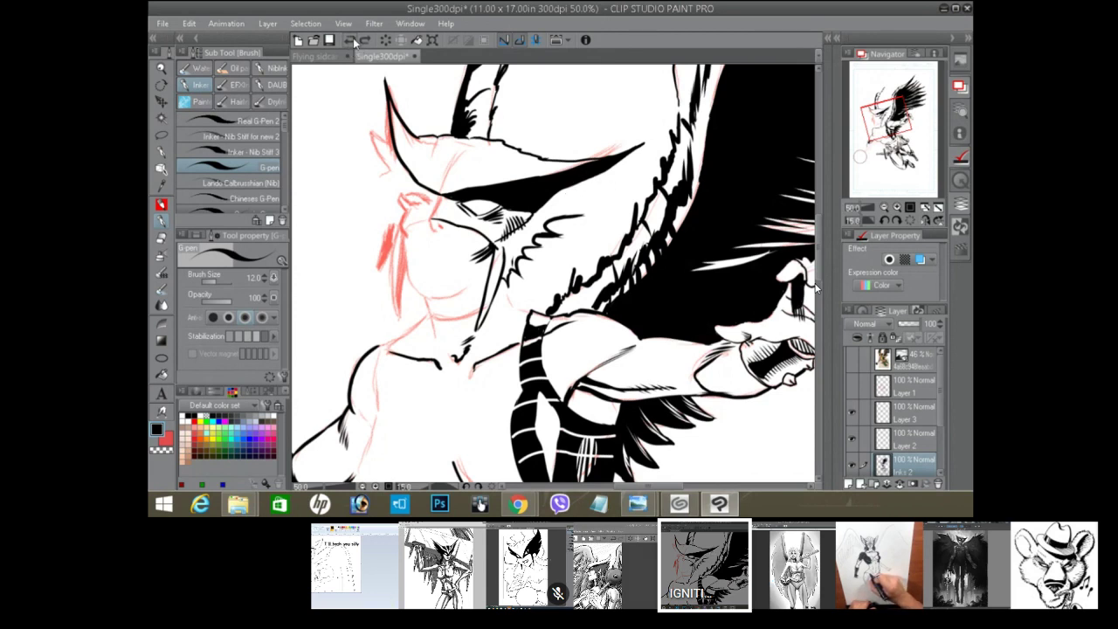
{"action": "mouse_move", "coordinate": [585, 182]}
{"action": "left_mouse_down"}
{"action": "mouse_move", "coordinate": [614, 186]}
{"action": "mouse_move", "coordinate": [573, 182]}
{"action": "mouse_move", "coordinate": [555, 204]}
{"action": "mouse_move", "coordinate": [602, 199]}
{"action": "mouse_move", "coordinate": [555, 219]}
{"action": "left_mouse_up"}
{"action": "left_click_drag", "start_coordinate": [554, 218], "coordinate": [538, 227]}
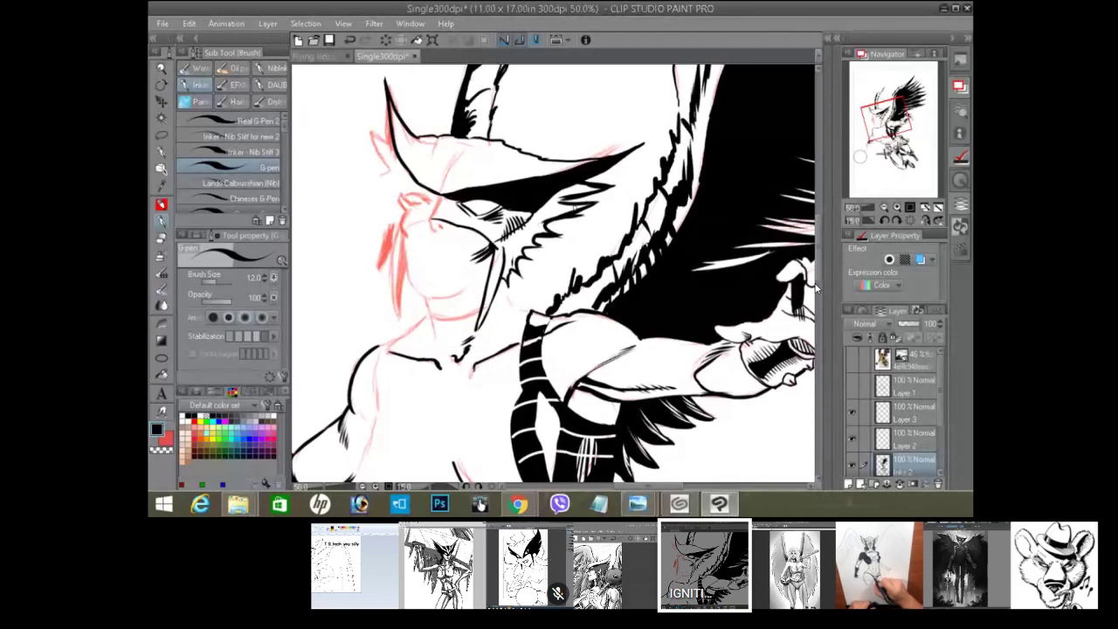
{"action": "key", "text": "e"}
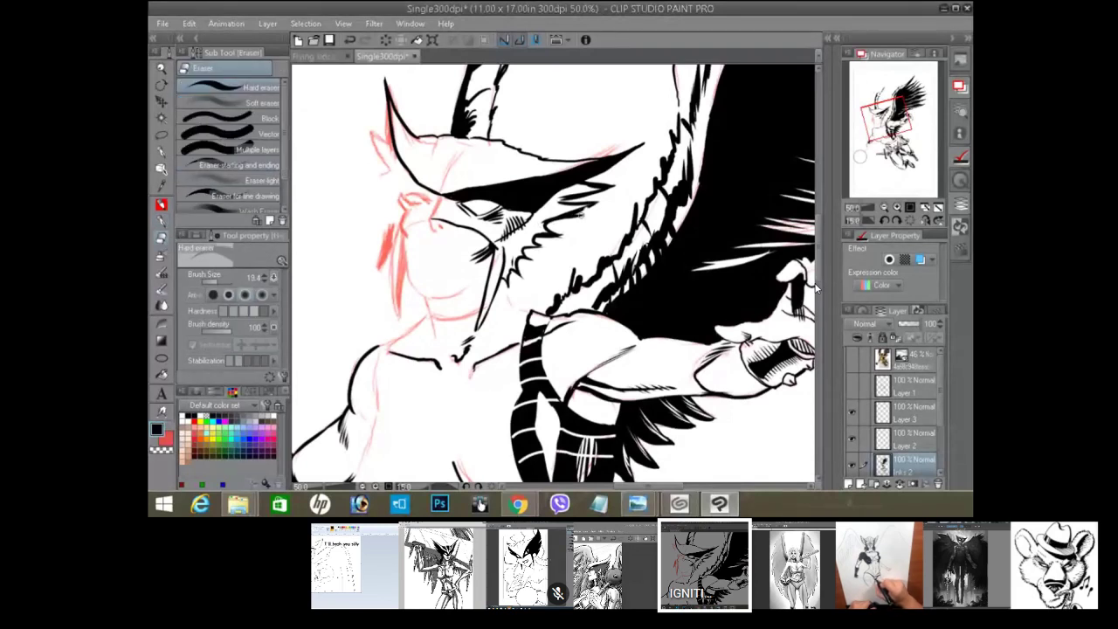
{"action": "key", "text": "b"}
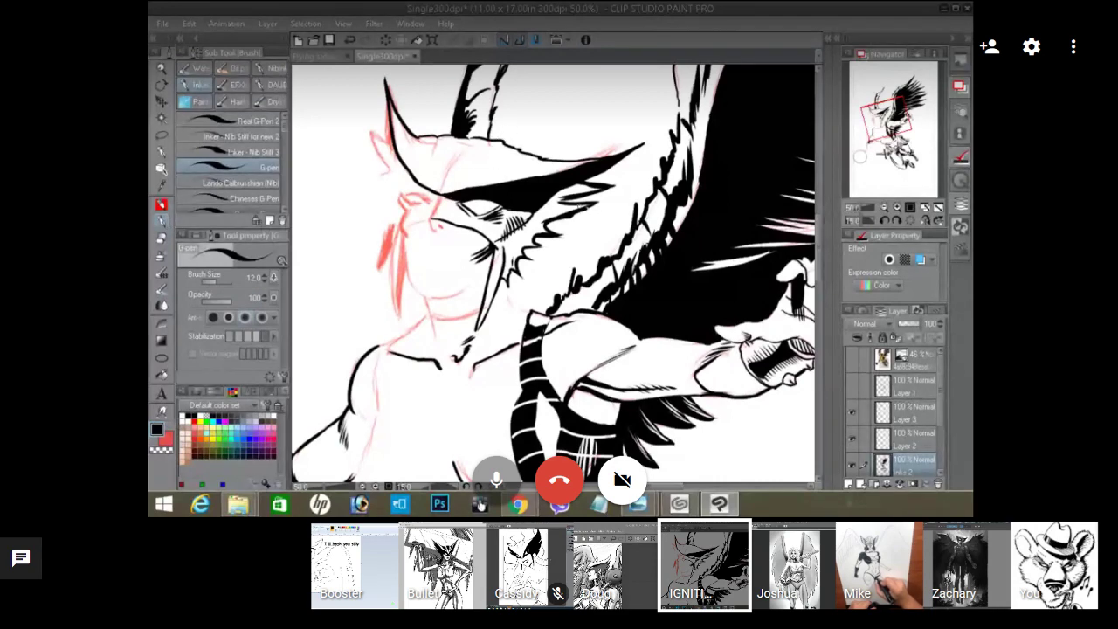
Step: Return to the Photoshop Hawkgirl drawing and, on Layer 5, brush white over the glove below its flared cuff on the hand-on-hip arm
{"action": "left_click", "coordinate": [581, 603]}
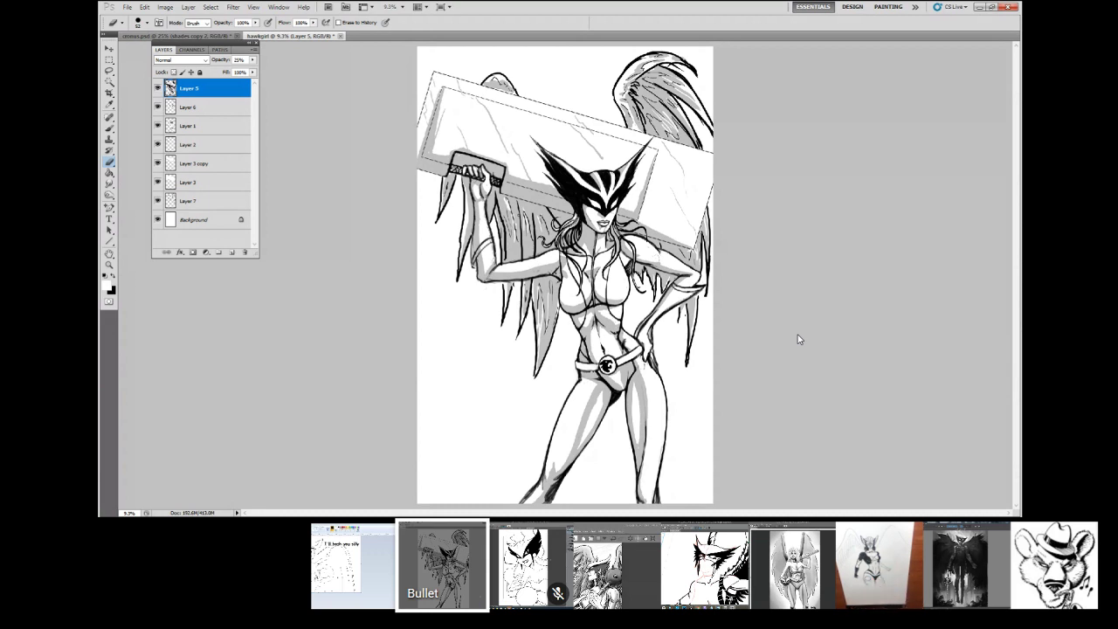
{"action": "key", "text": "z"}
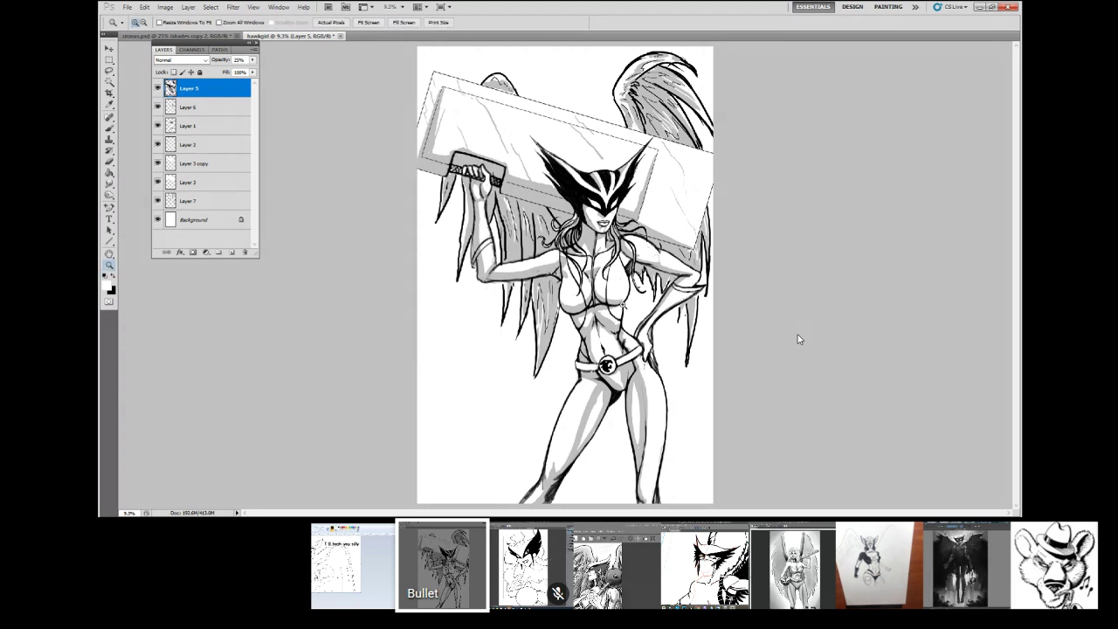
{"action": "left_click", "coordinate": [618, 284]}
{"action": "key", "text": "b"}
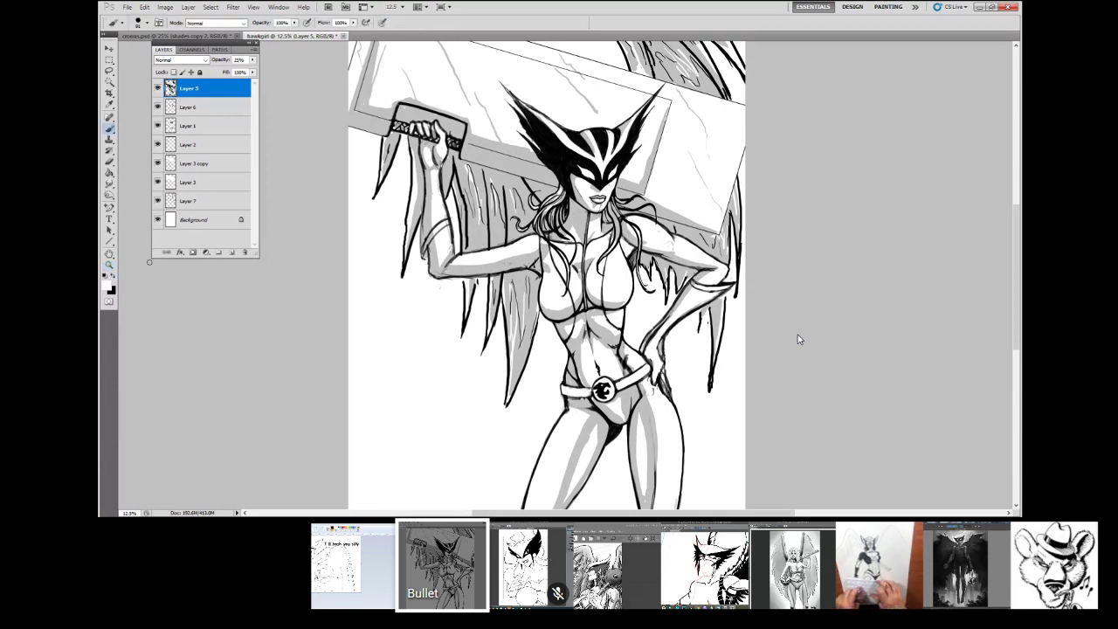
{"action": "key", "text": "z"}
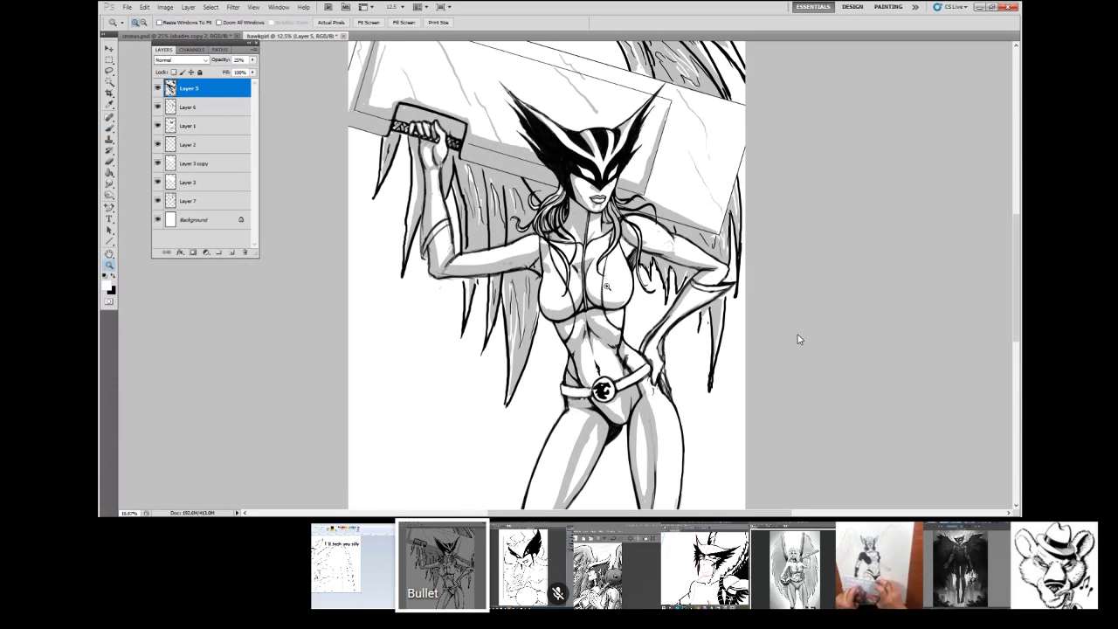
{"action": "left_click", "coordinate": [605, 279]}
{"action": "key", "text": "b"}
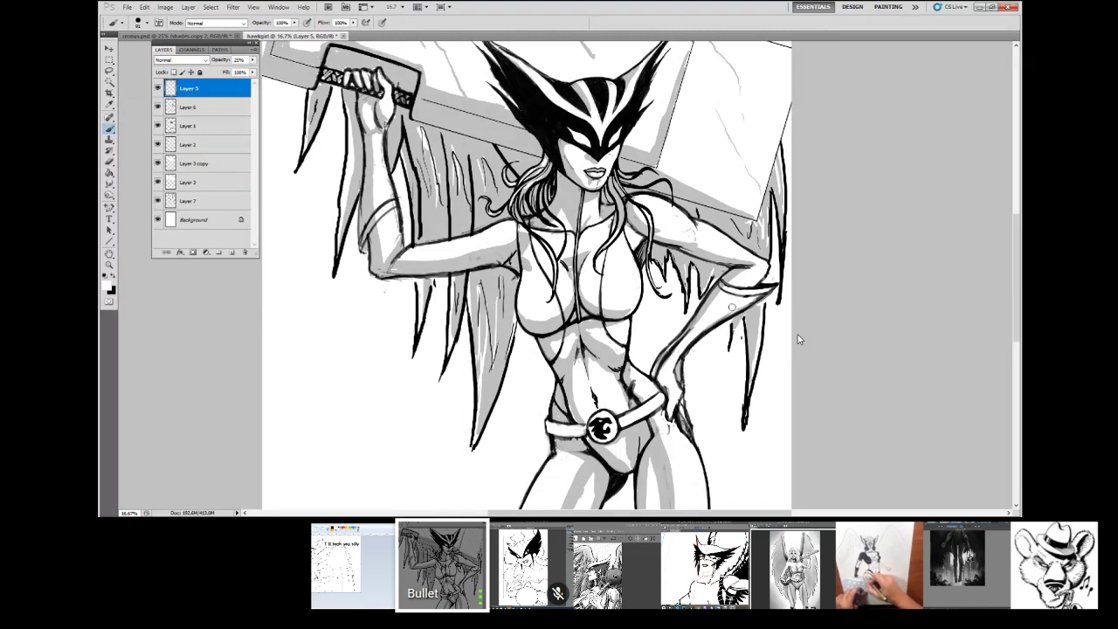
{"action": "left_click_drag", "start_coordinate": [732, 307], "coordinate": [751, 295]}
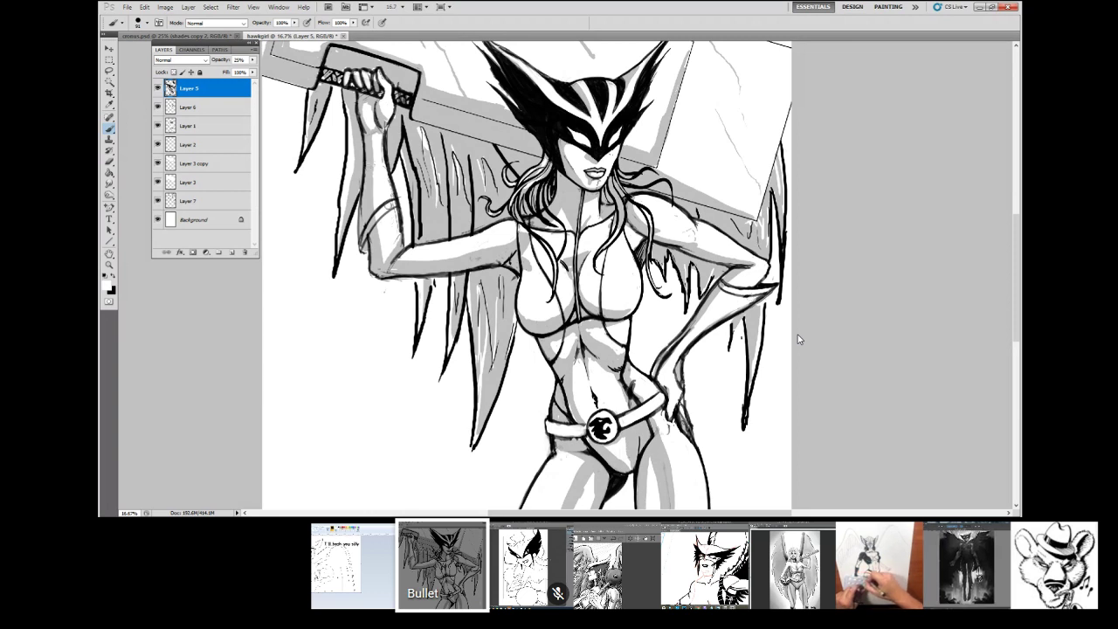
Step: On Layer 1, ink the raised arm's outline in black with a resized brush, along the forearm, glove, elbow and upper arm
{"action": "left_click", "coordinate": [110, 264]}
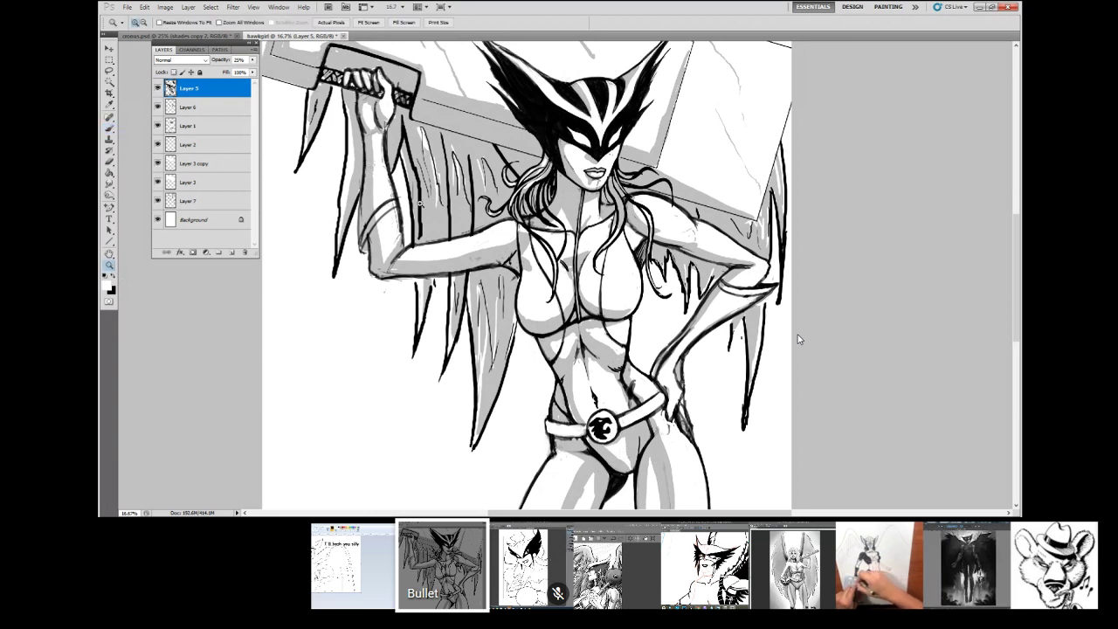
{"action": "left_click", "coordinate": [409, 189]}
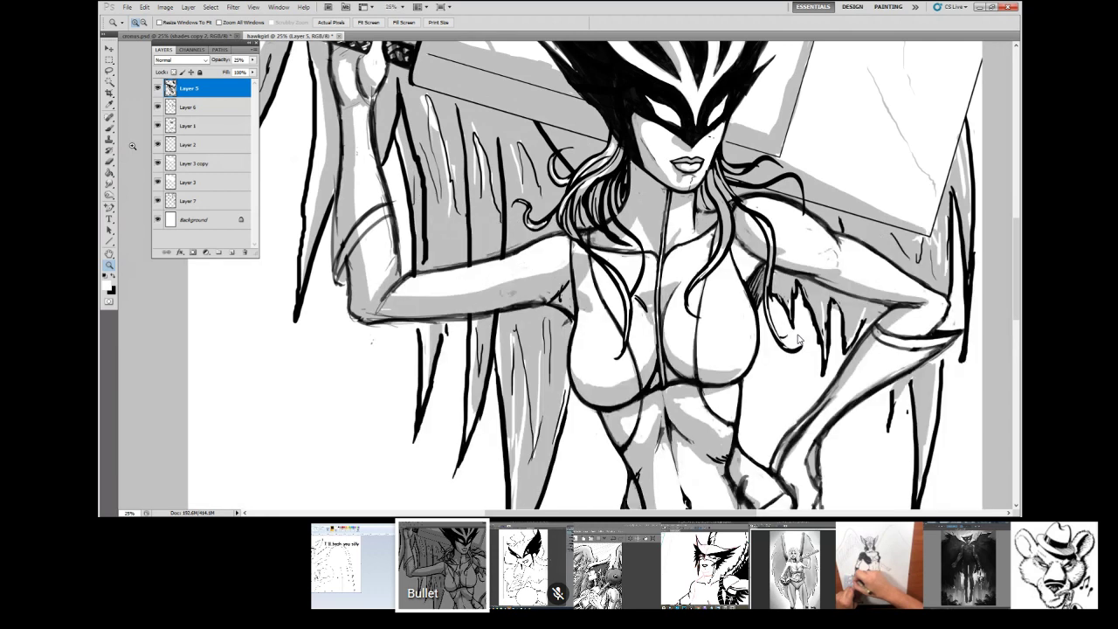
{"action": "left_click", "coordinate": [110, 128]}
{"action": "right_click", "coordinate": [401, 129]}
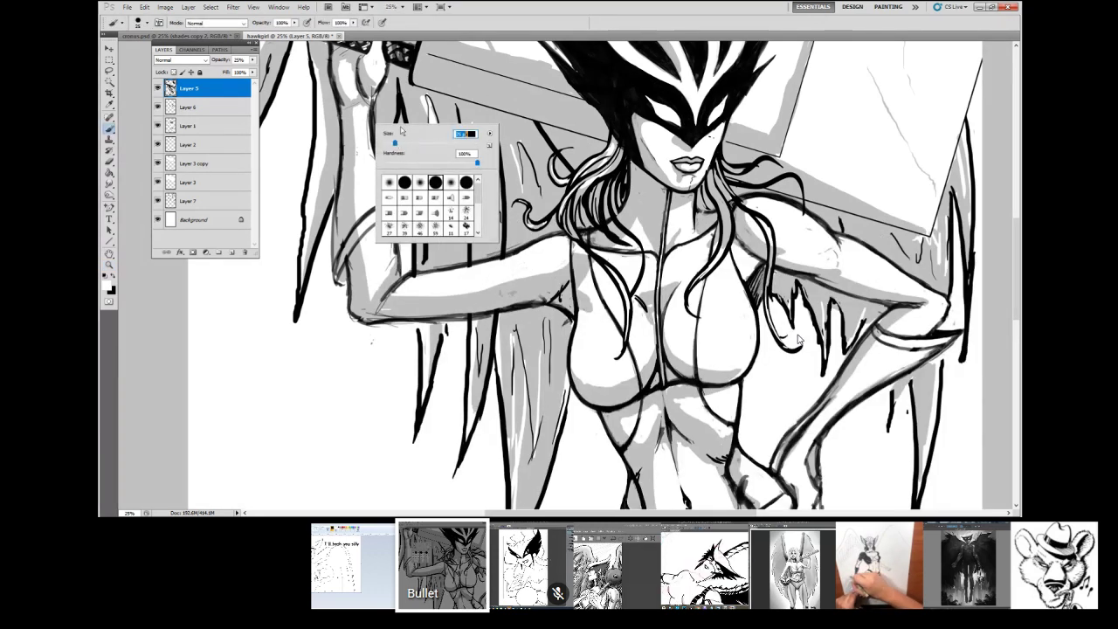
{"action": "key", "text": "Return"}
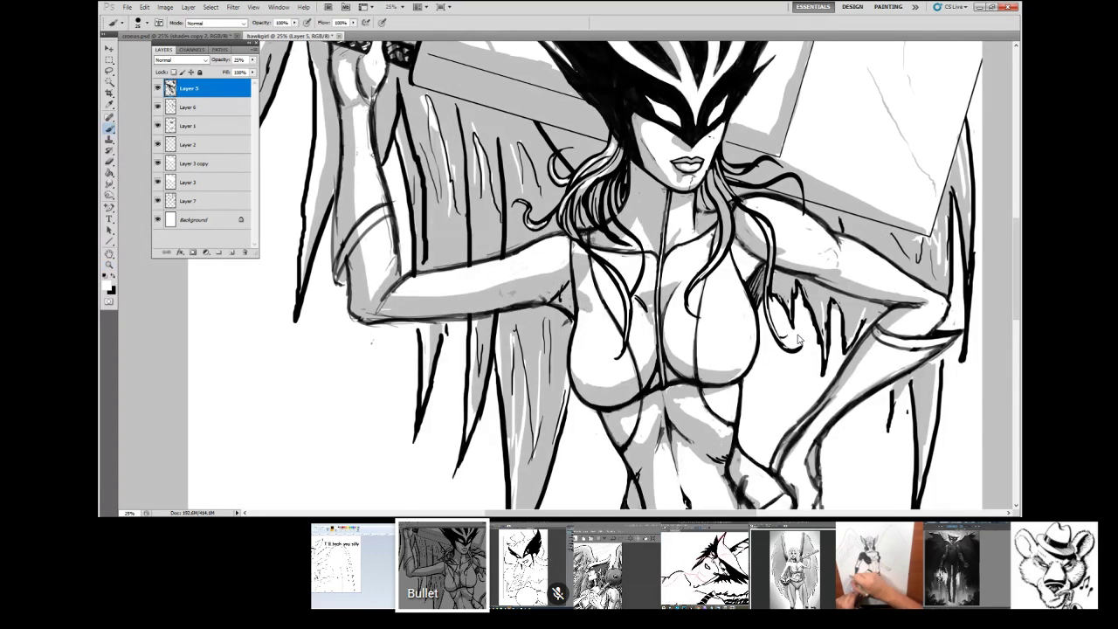
{"action": "left_click", "coordinate": [214, 125]}
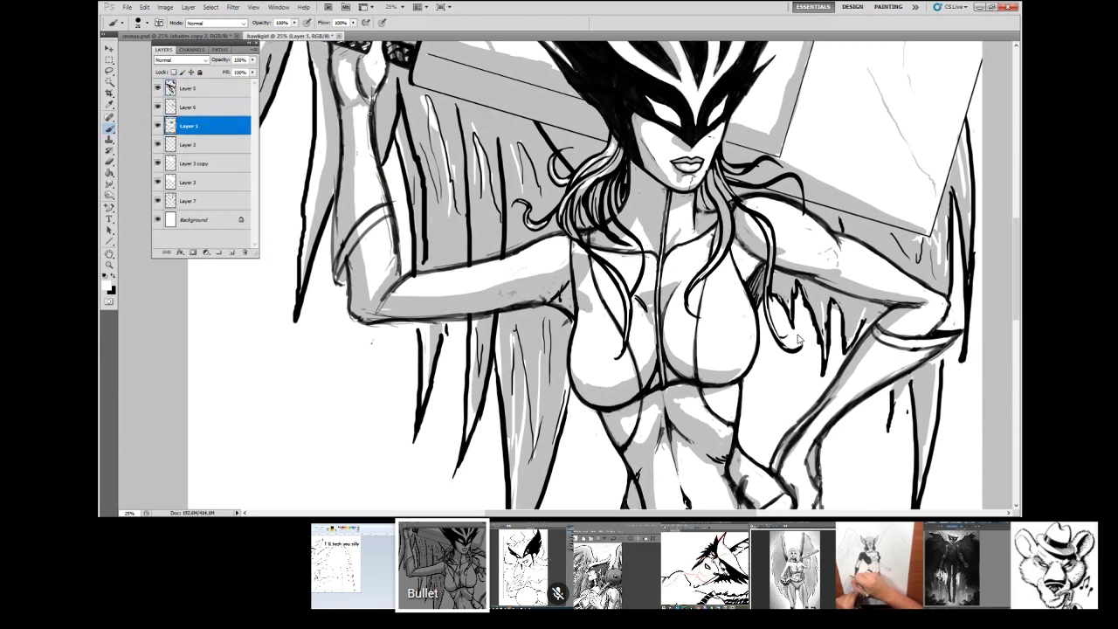
{"action": "left_click_drag", "start_coordinate": [375, 107], "coordinate": [394, 258]}
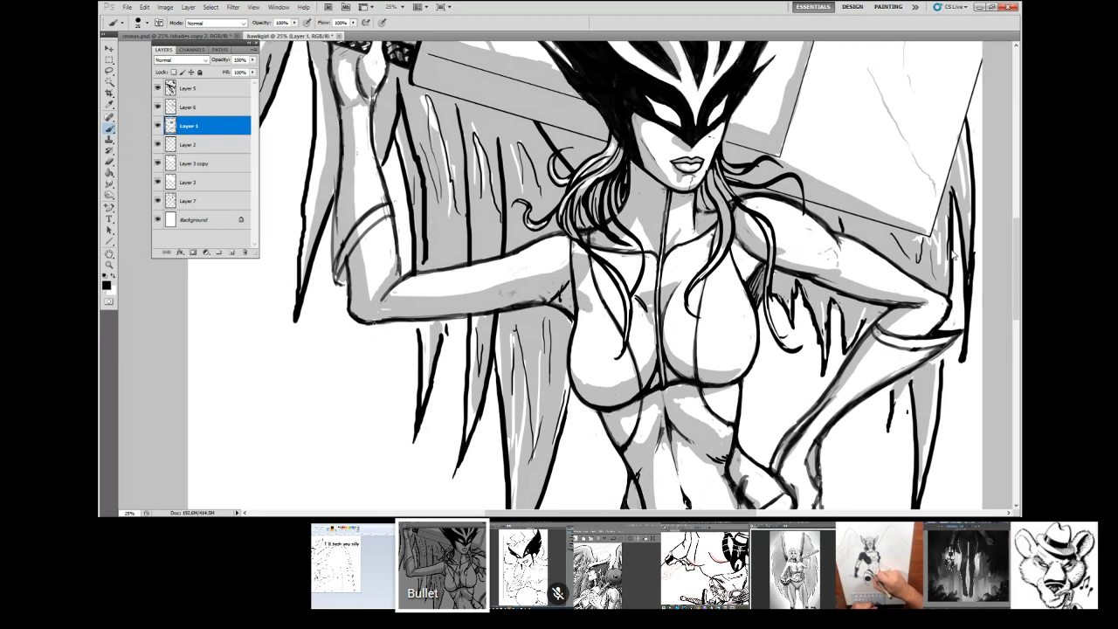
{"action": "left_click_drag", "start_coordinate": [374, 323], "coordinate": [511, 308]}
{"action": "left_click_drag", "start_coordinate": [384, 295], "coordinate": [409, 278]}
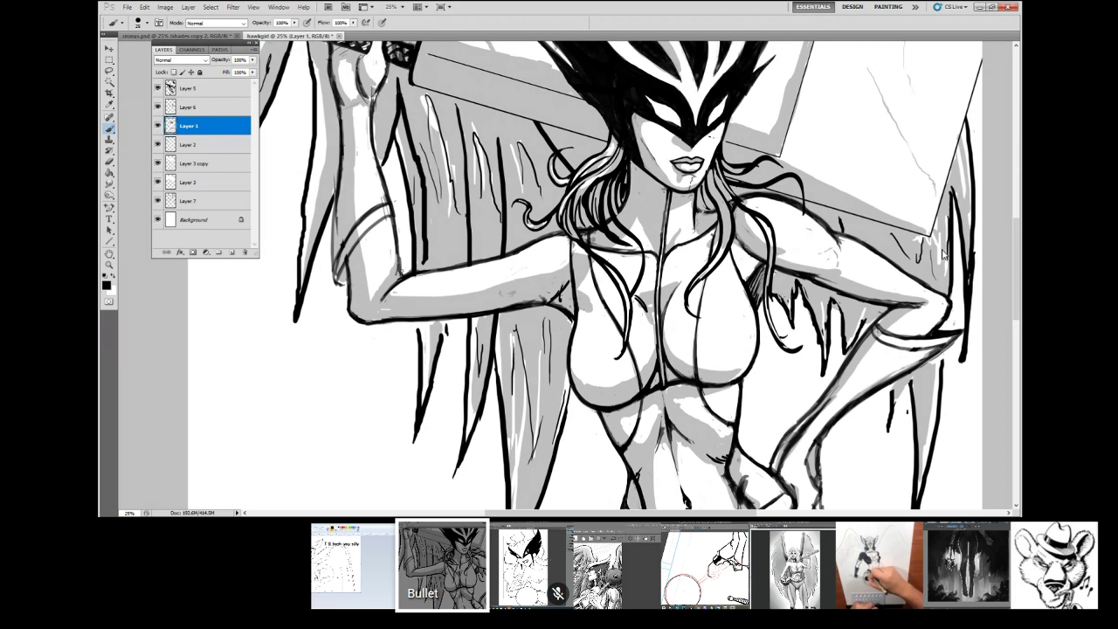
Step: Switch the call's main view to the Krita painting, the taped paper drawing and the grayscale unmasked Hawkgirl in turn
{"action": "mouse_move", "coordinate": [431, 401]}
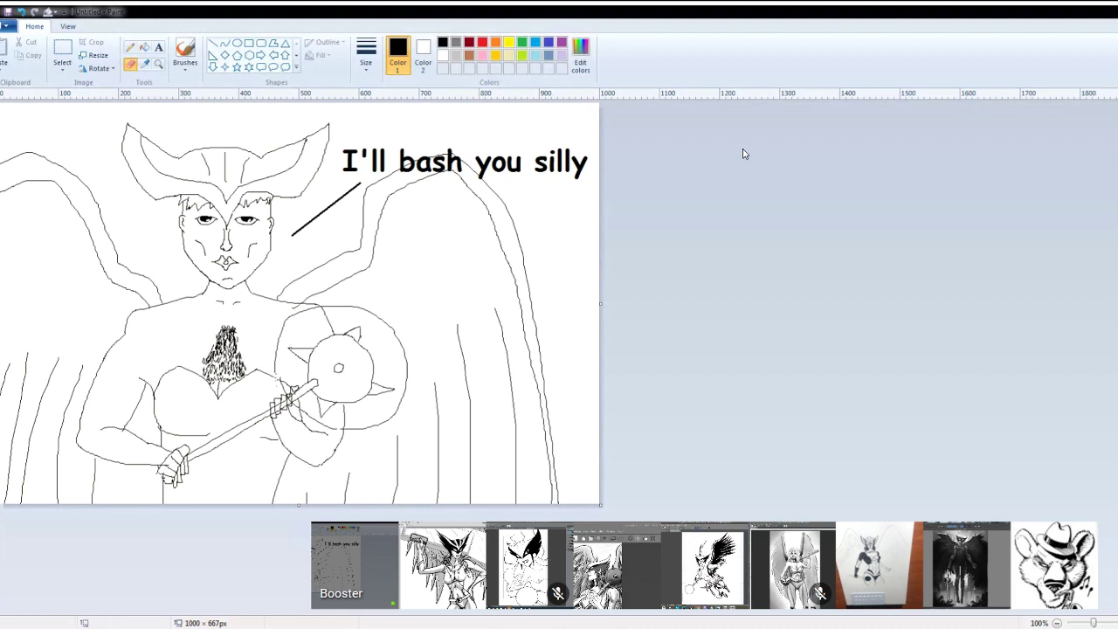
{"action": "mouse_move", "coordinate": [766, 125]}
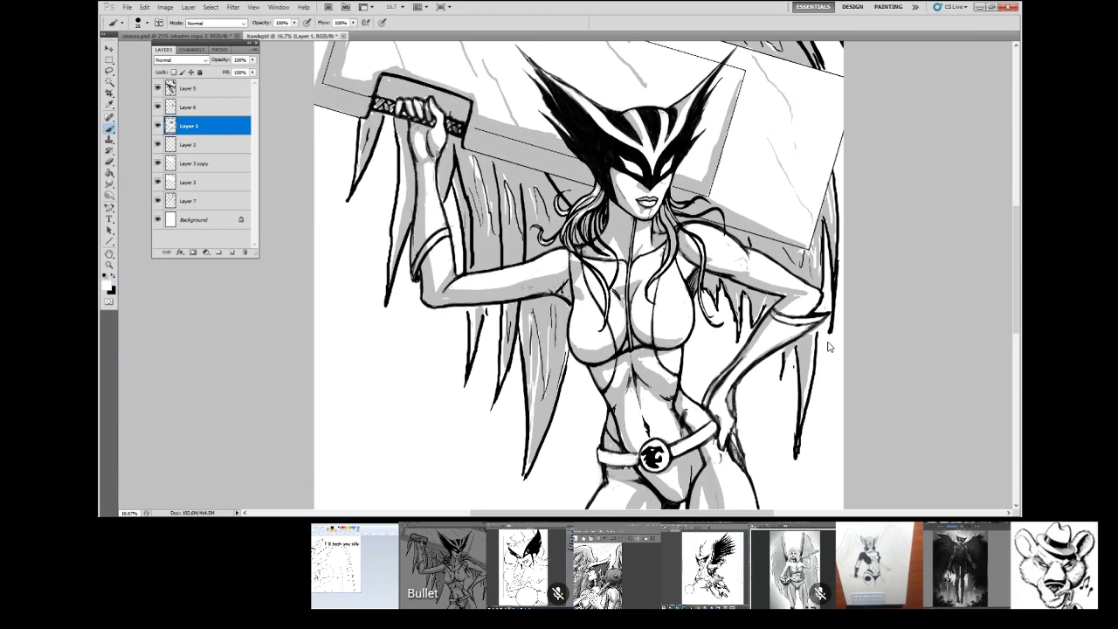
{"action": "mouse_move", "coordinate": [1061, 489]}
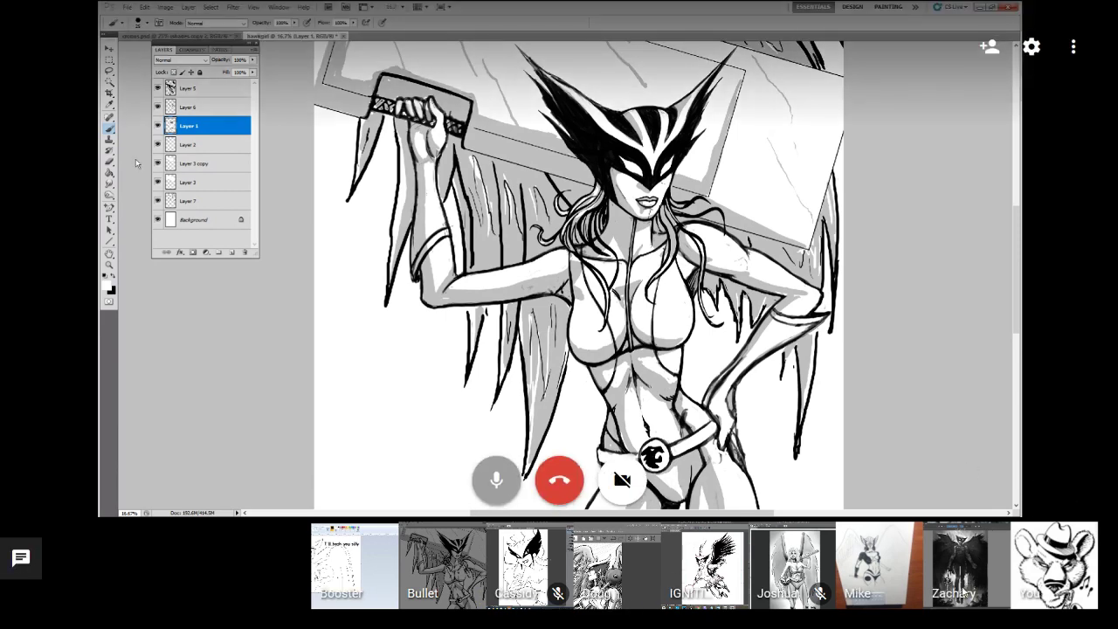
{"action": "left_click", "coordinate": [974, 574]}
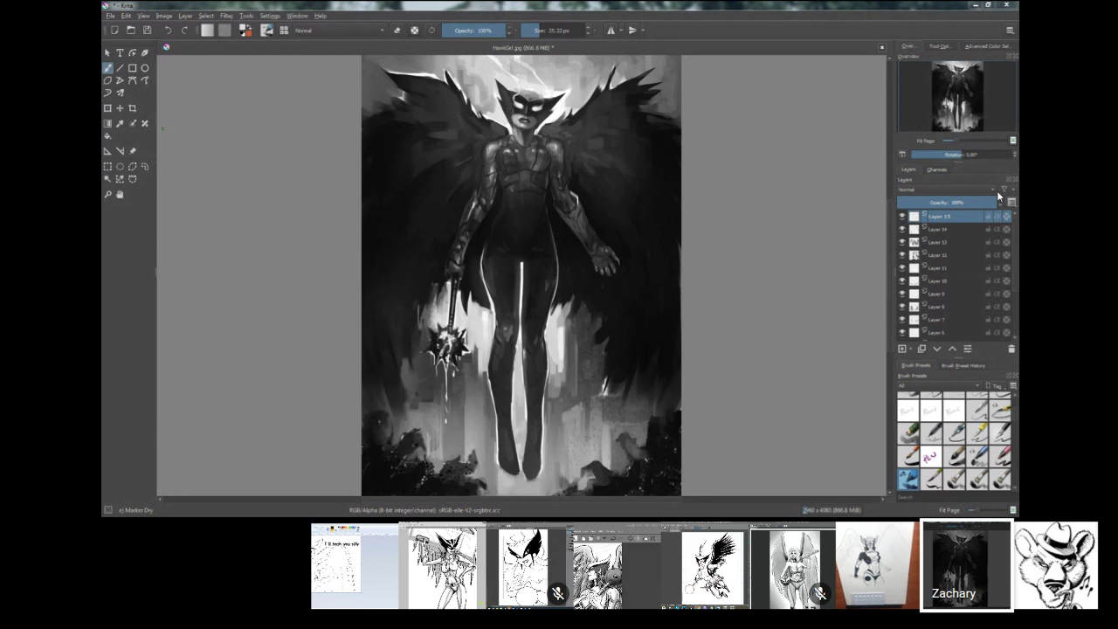
{"action": "mouse_move", "coordinate": [864, 422]}
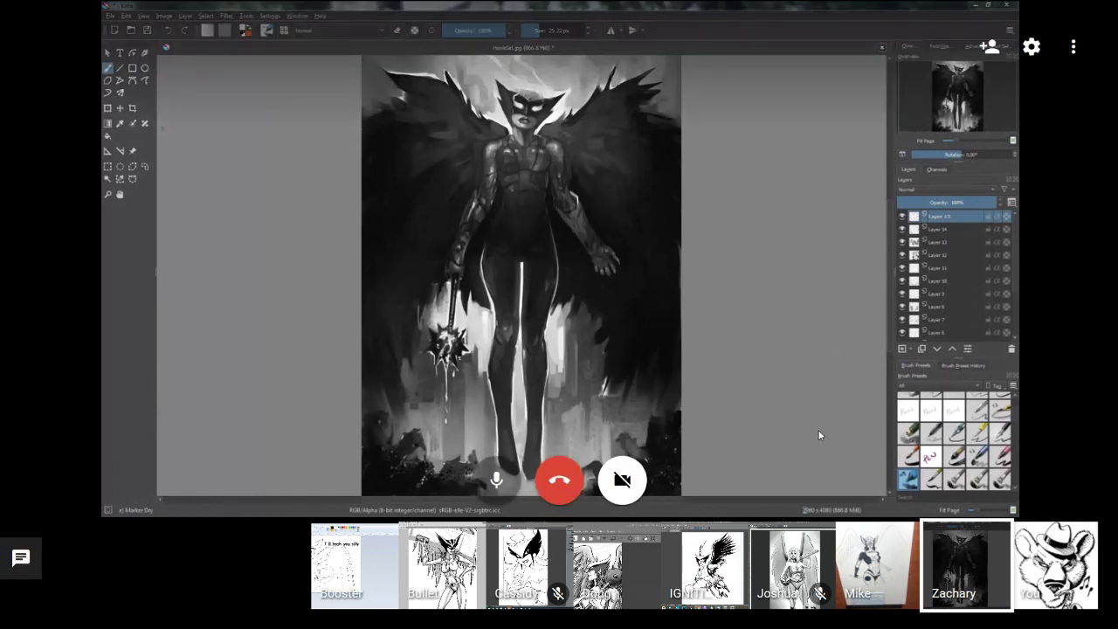
{"action": "left_click", "coordinate": [889, 574]}
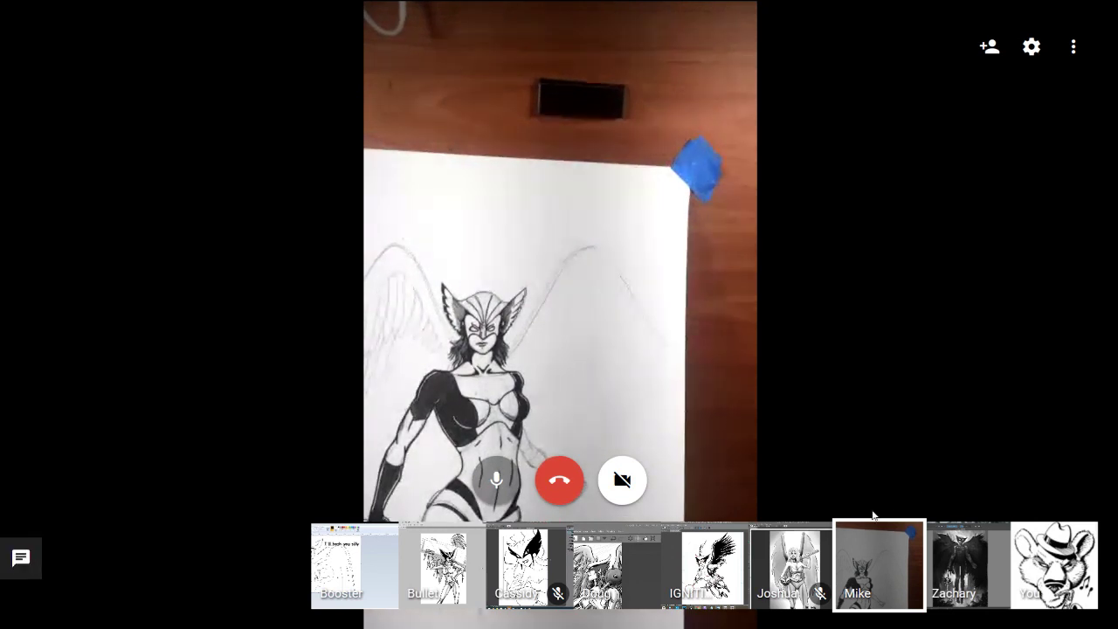
{"action": "left_click", "coordinate": [828, 551]}
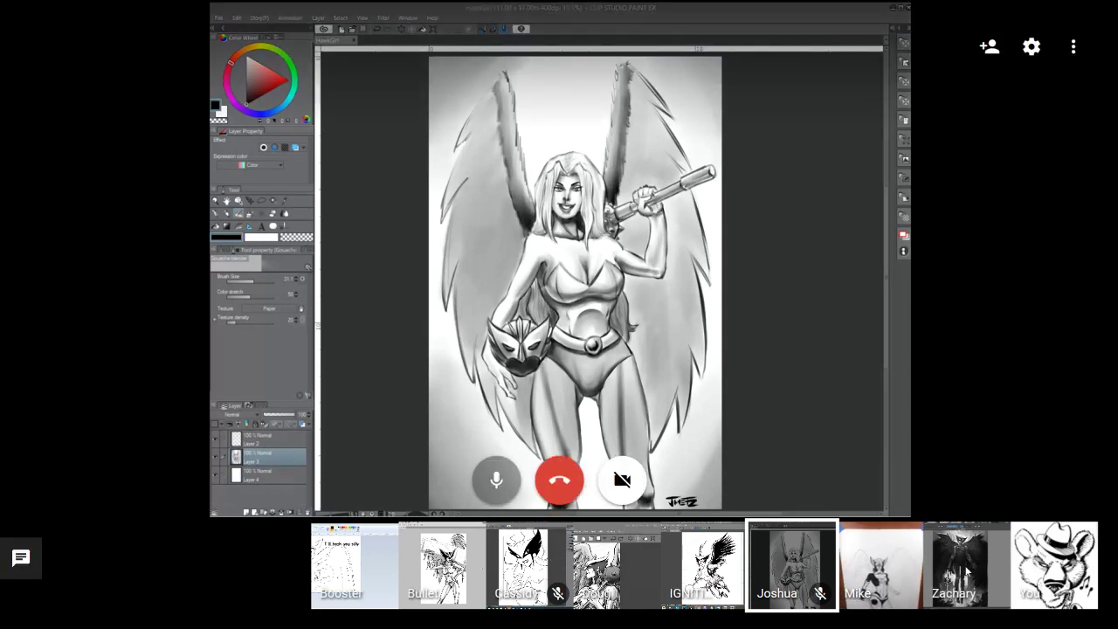
Step: Continue showing the artists' feeds, from the dark Krita painting and inked flying Hawkgirl to the close-up mace illustration and Photoshop drawing
{"action": "left_click", "coordinate": [967, 572]}
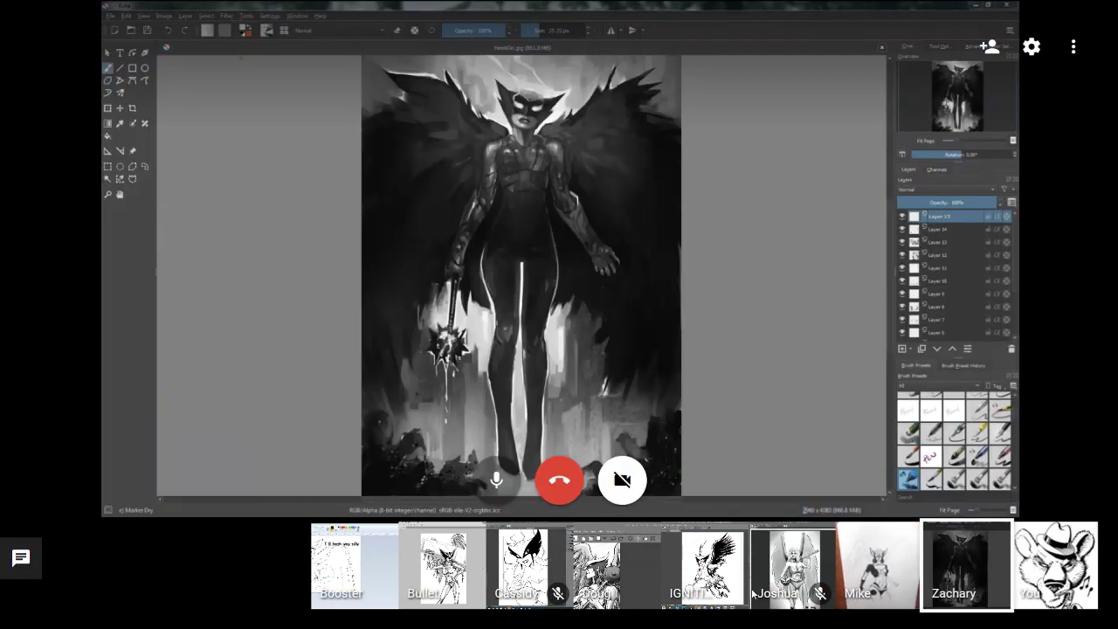
{"action": "left_click", "coordinate": [783, 583]}
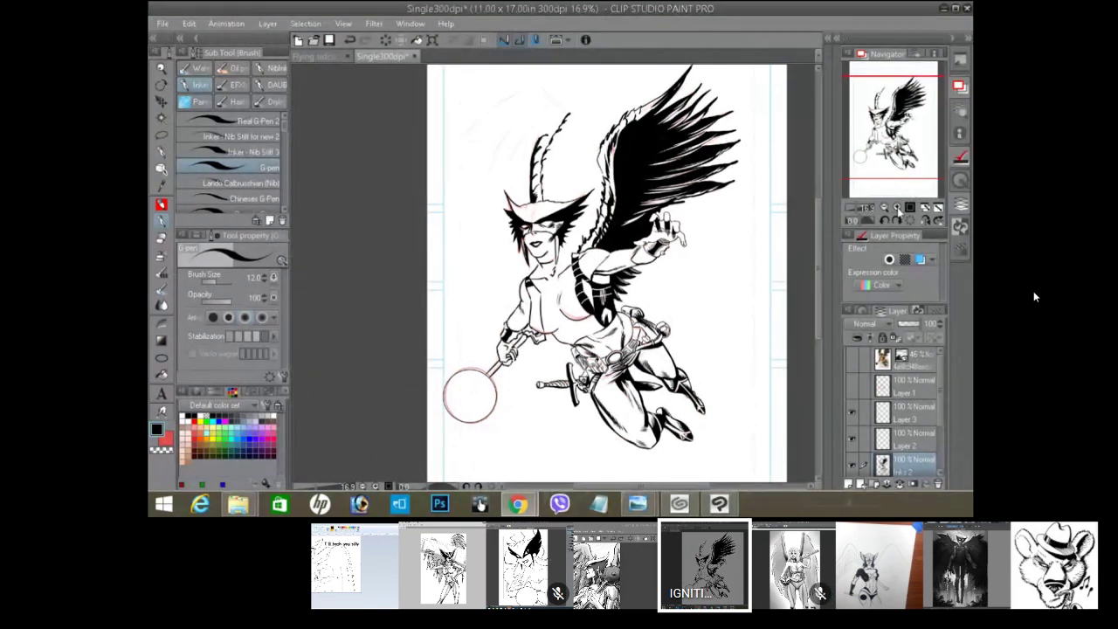
{"action": "mouse_move", "coordinate": [830, 428]}
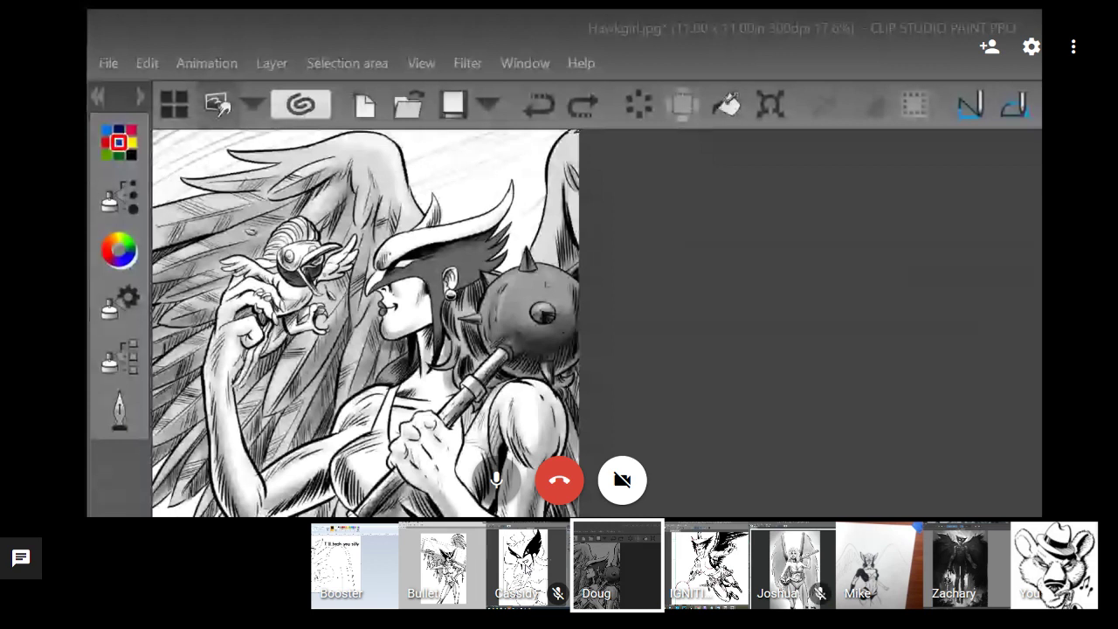
{"action": "left_click", "coordinate": [518, 583]}
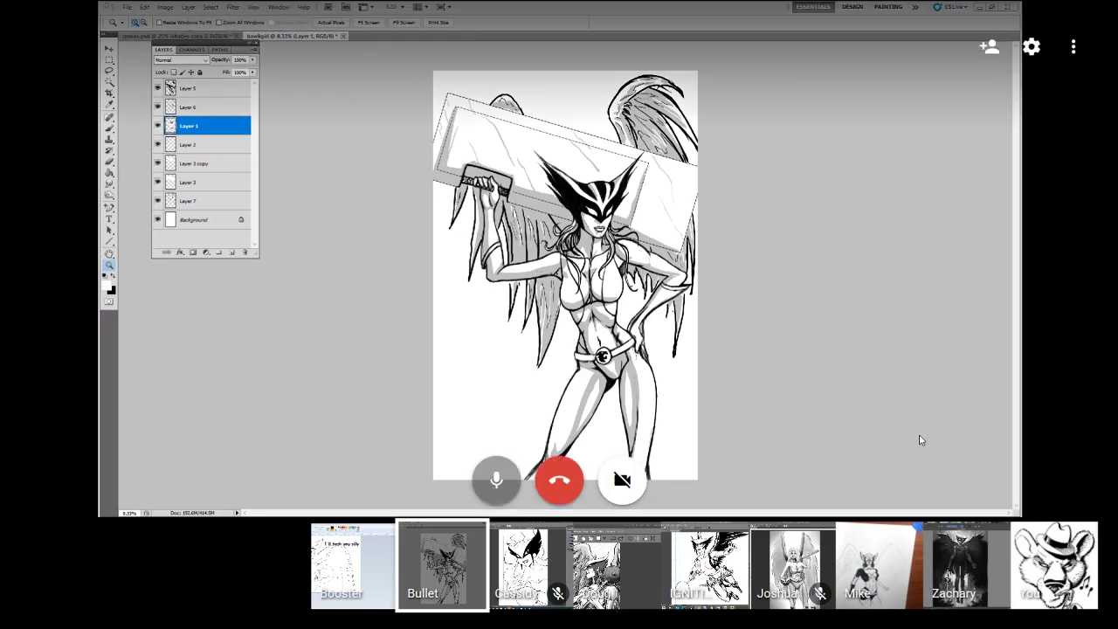
Step: Run through the participants' feeds again, from the Krita painting and paper drawing to the Clip Studio drawings, camera feed and Photoshop artist's feed
{"action": "left_click", "coordinate": [962, 569]}
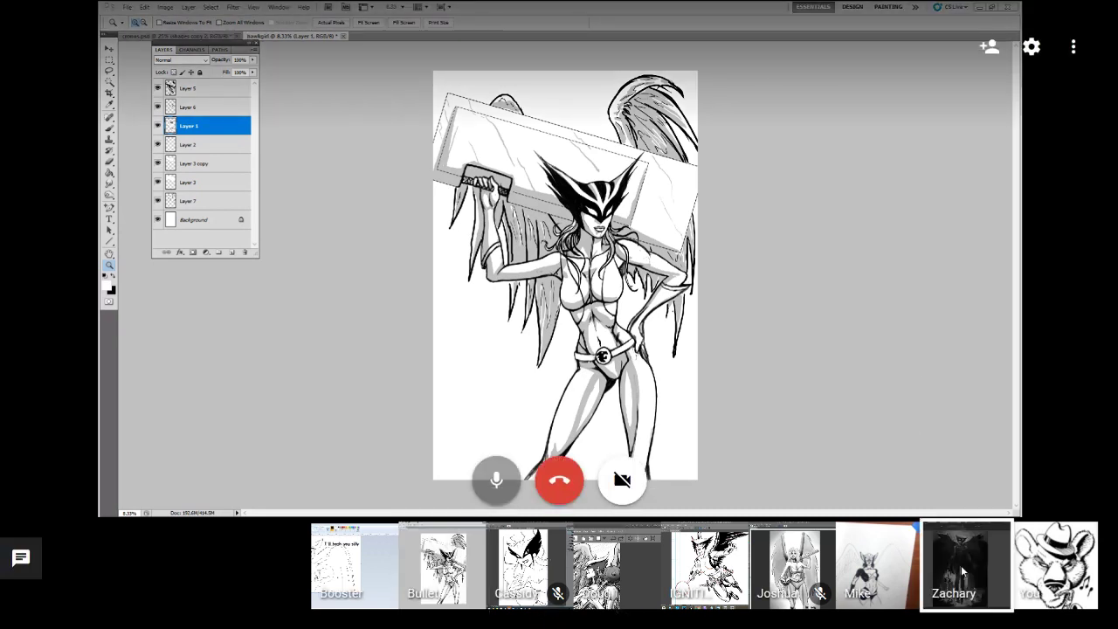
{"action": "left_click", "coordinate": [876, 568]}
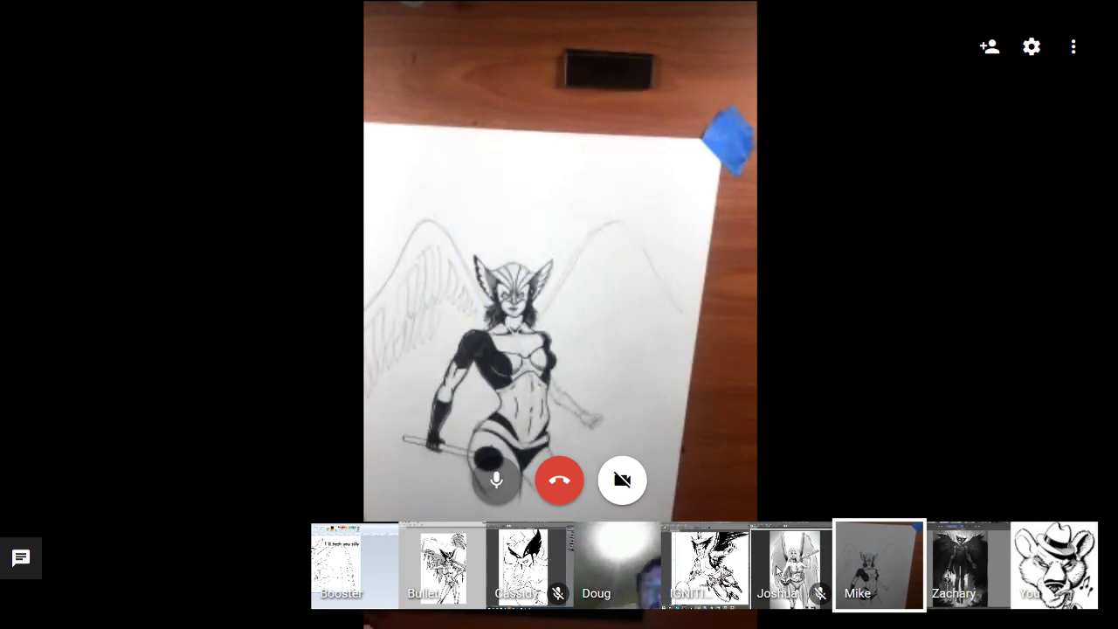
{"action": "left_click", "coordinate": [790, 566]}
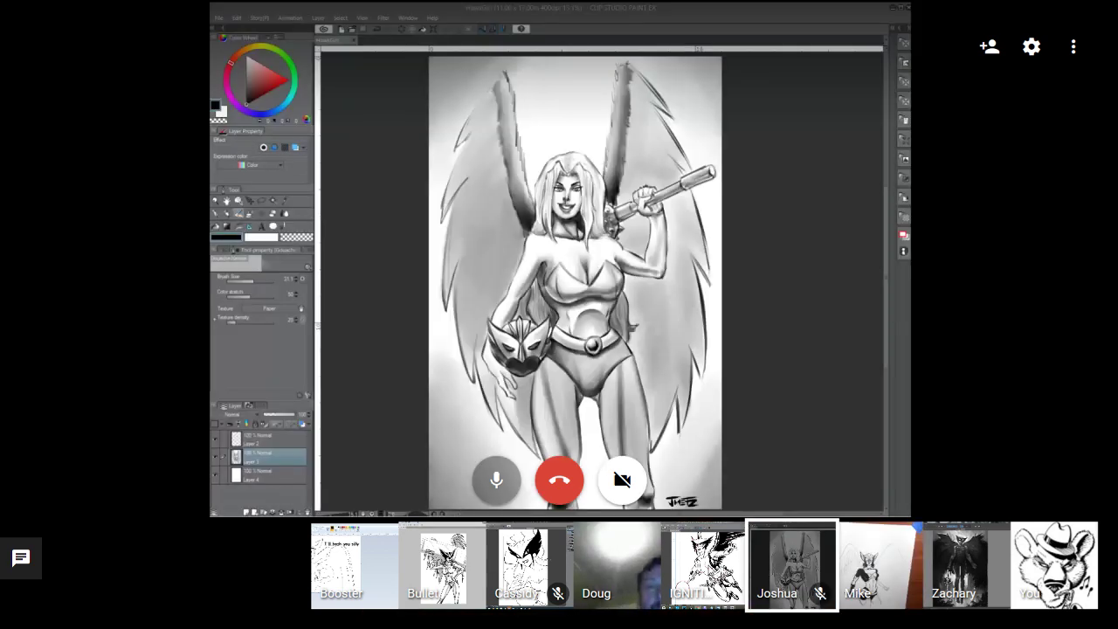
{"action": "left_click", "coordinate": [694, 567]}
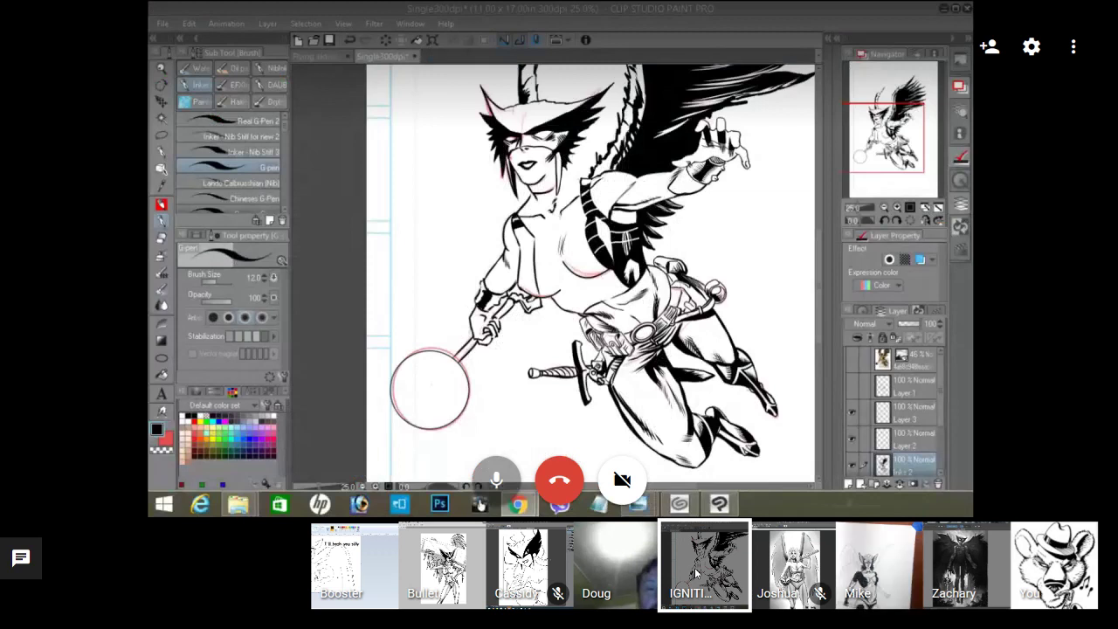
{"action": "left_click", "coordinate": [611, 571]}
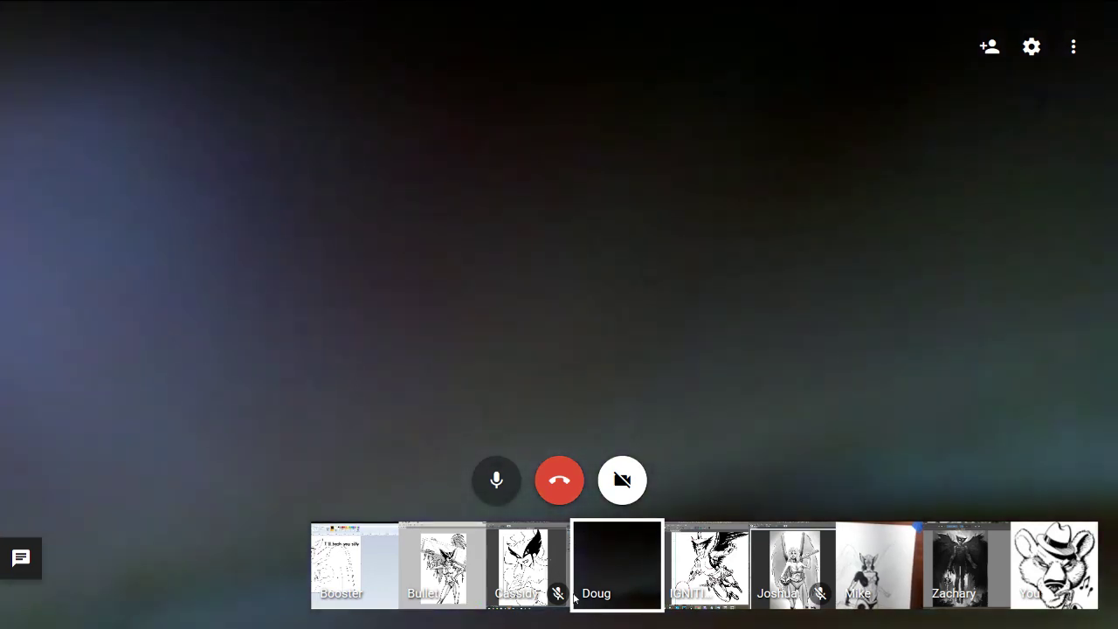
{"action": "left_click", "coordinate": [441, 580]}
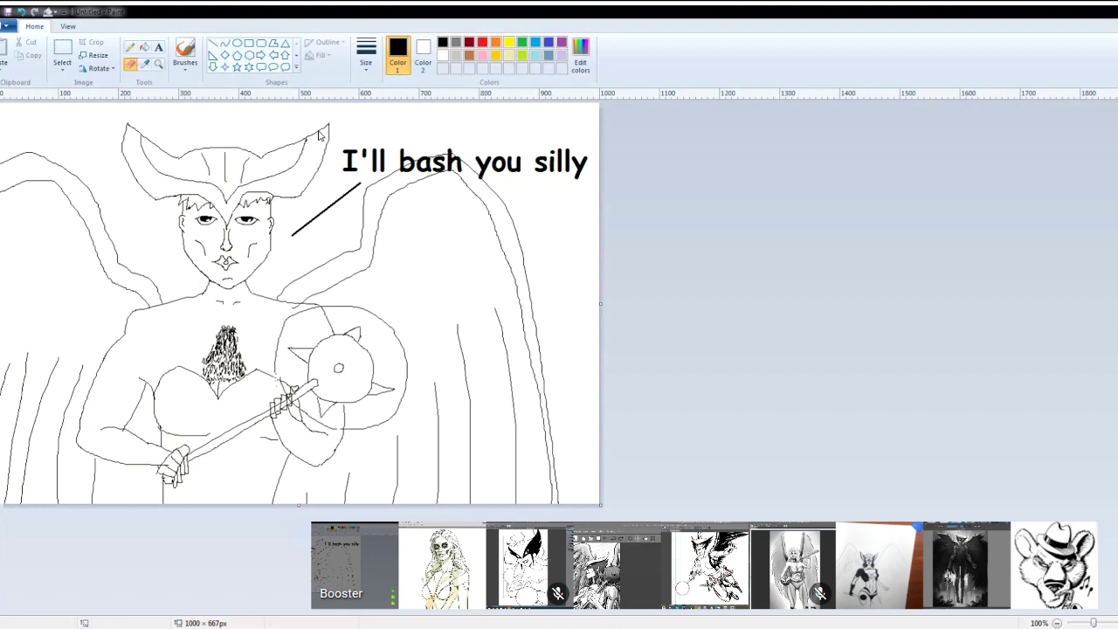
Step: Bring up the feed browsing Twitter's #dnqfe posts and view the flying pencil drawing and the side-facing Hawkgirl mace sketch
{"action": "mouse_move", "coordinate": [311, 118]}
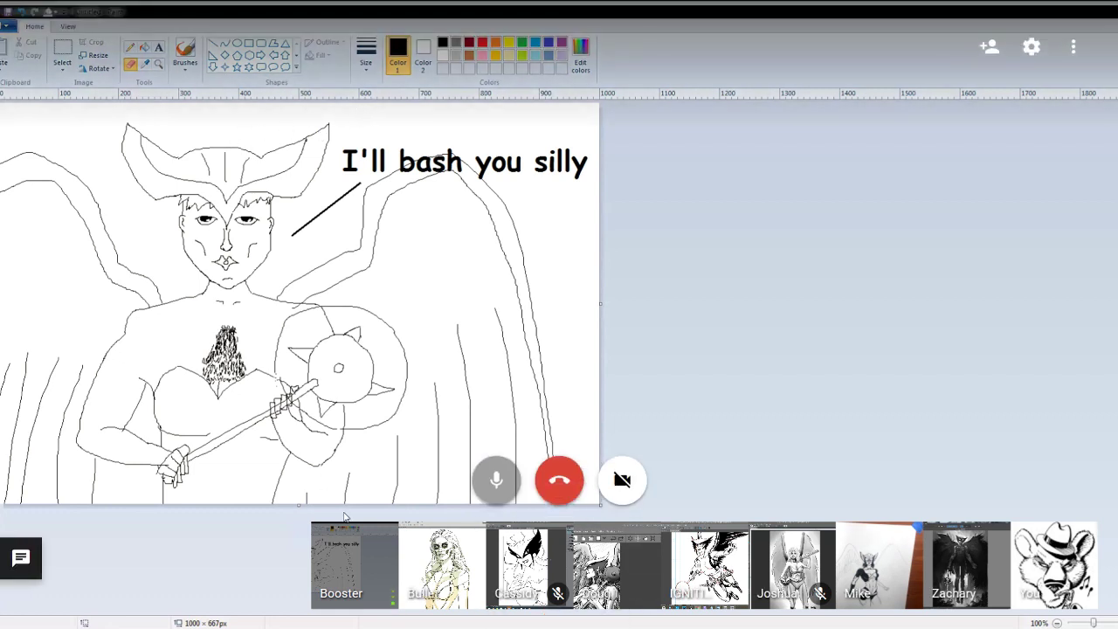
{"action": "left_click", "coordinate": [350, 563]}
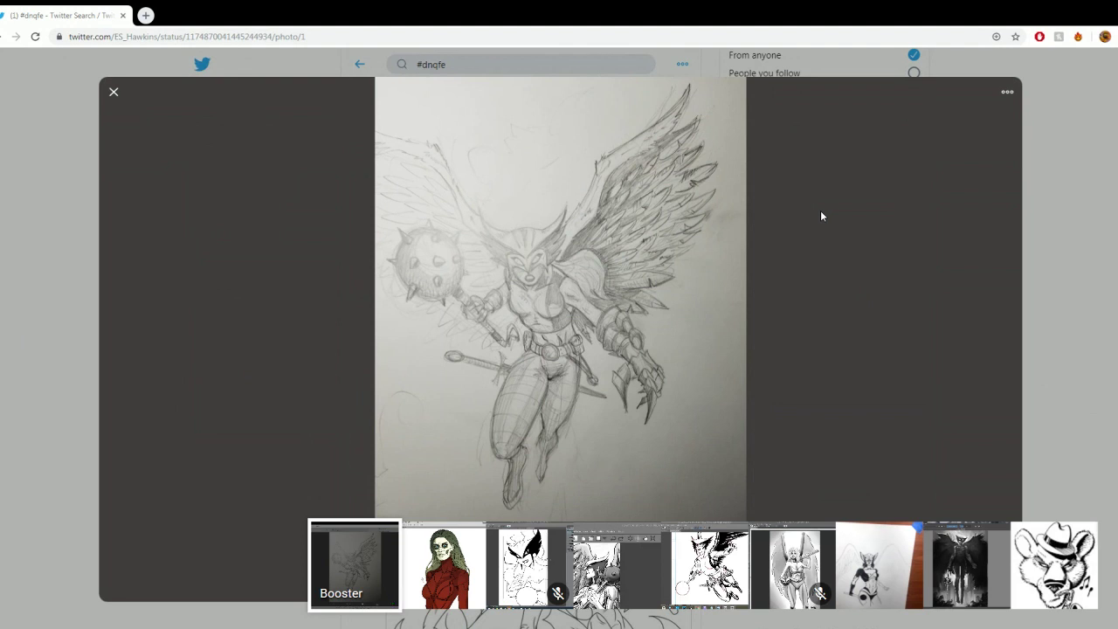
{"action": "left_click", "coordinate": [821, 216]}
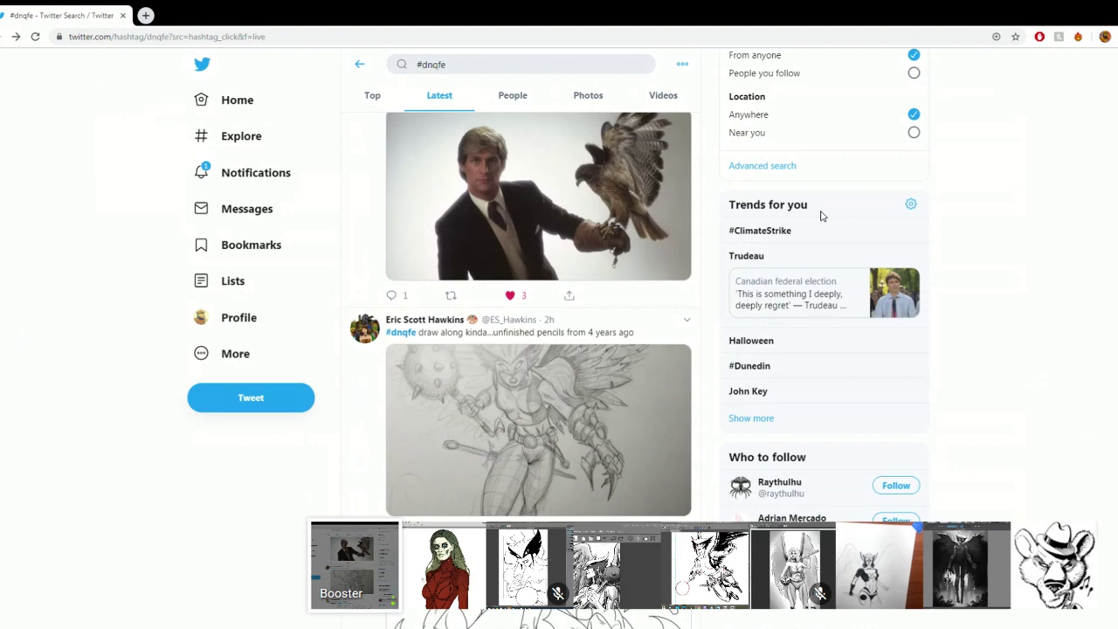
{"action": "scroll", "coordinate": [821, 215], "scroll_direction": "up", "scroll_amount": 1}
{"action": "scroll", "coordinate": [821, 216], "scroll_direction": "up", "scroll_amount": 1}
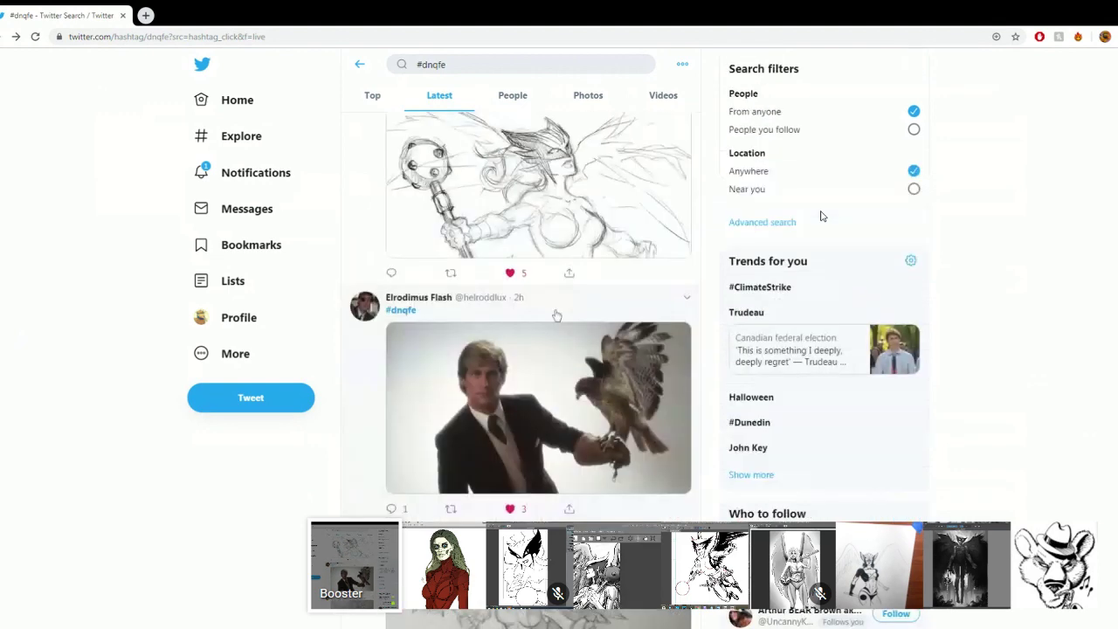
{"action": "scroll", "coordinate": [821, 216], "scroll_direction": "up", "scroll_amount": 2}
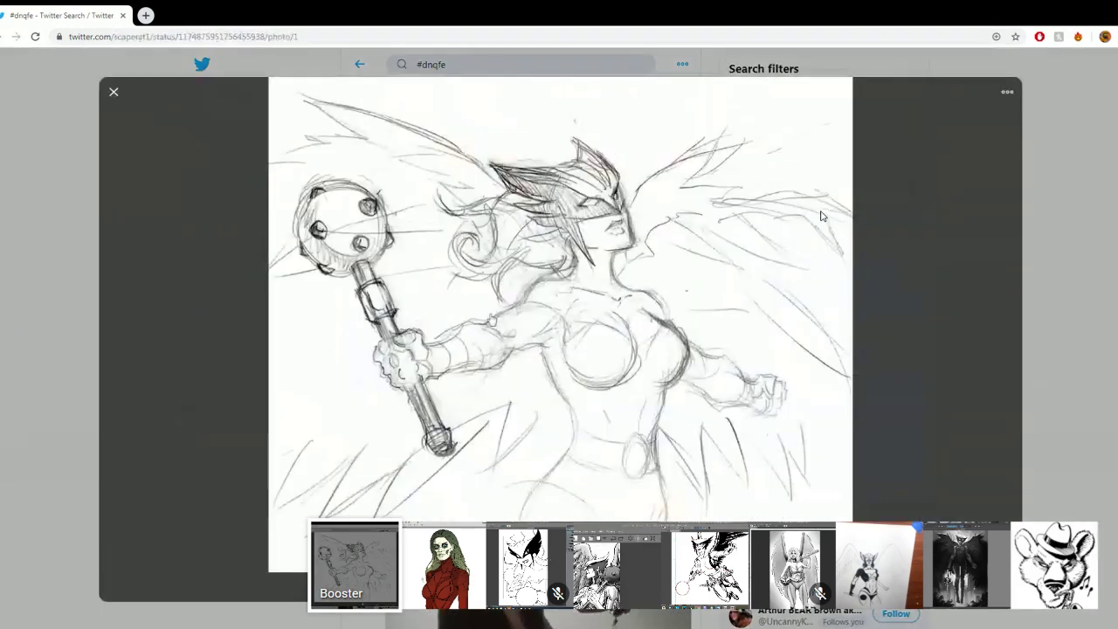
{"action": "left_click", "coordinate": [71, 325]}
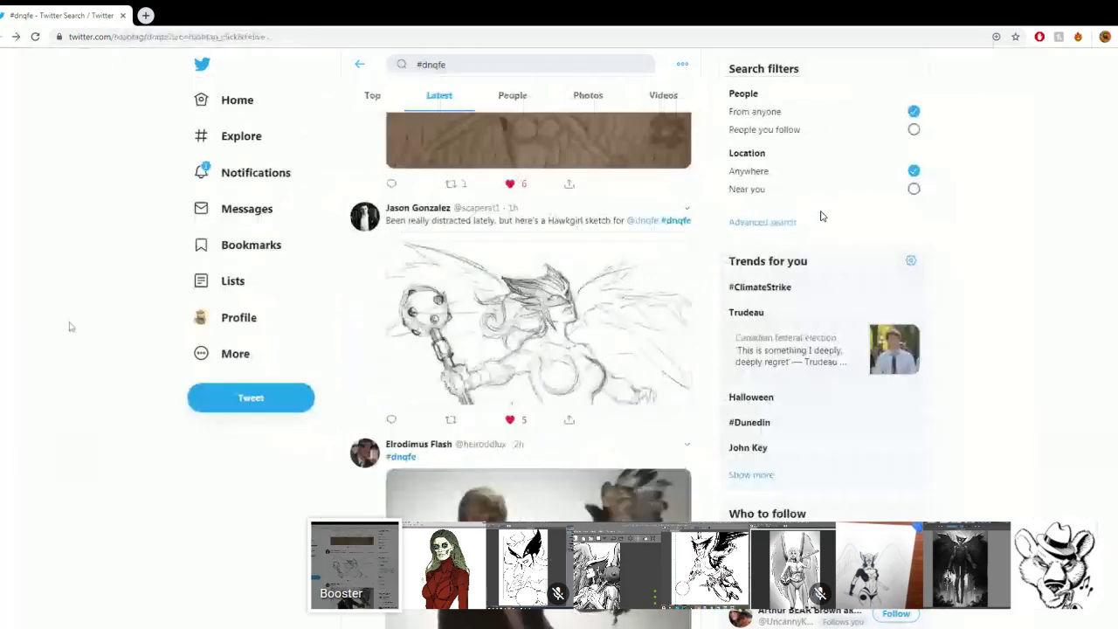
Step: Enlarge the #dnqfe photo of the man holding a hawk, revisit the side-facing Hawkgirl mace sketch, and close the image
{"action": "key", "text": "j"}
{"action": "key", "text": "o"}
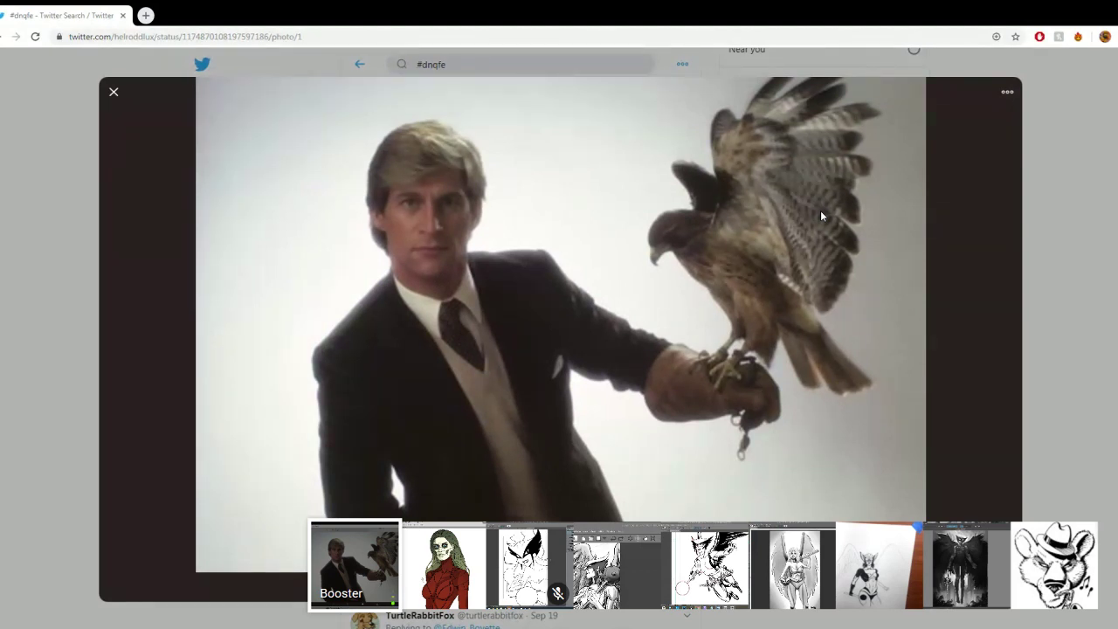
{"action": "key", "text": "Escape"}
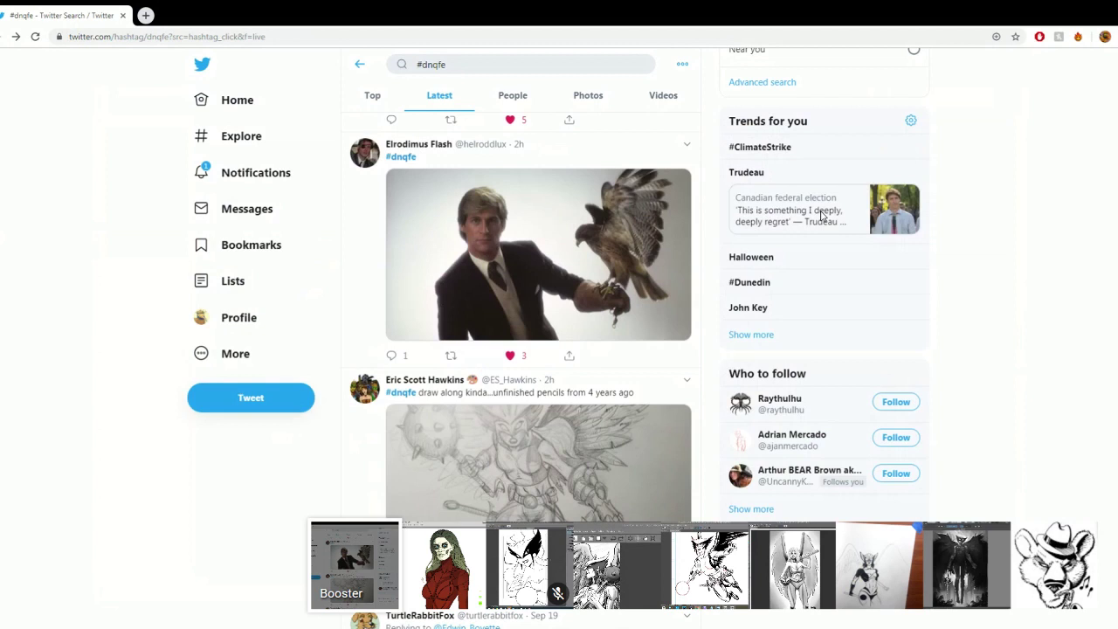
{"action": "key", "text": "alt+Right"}
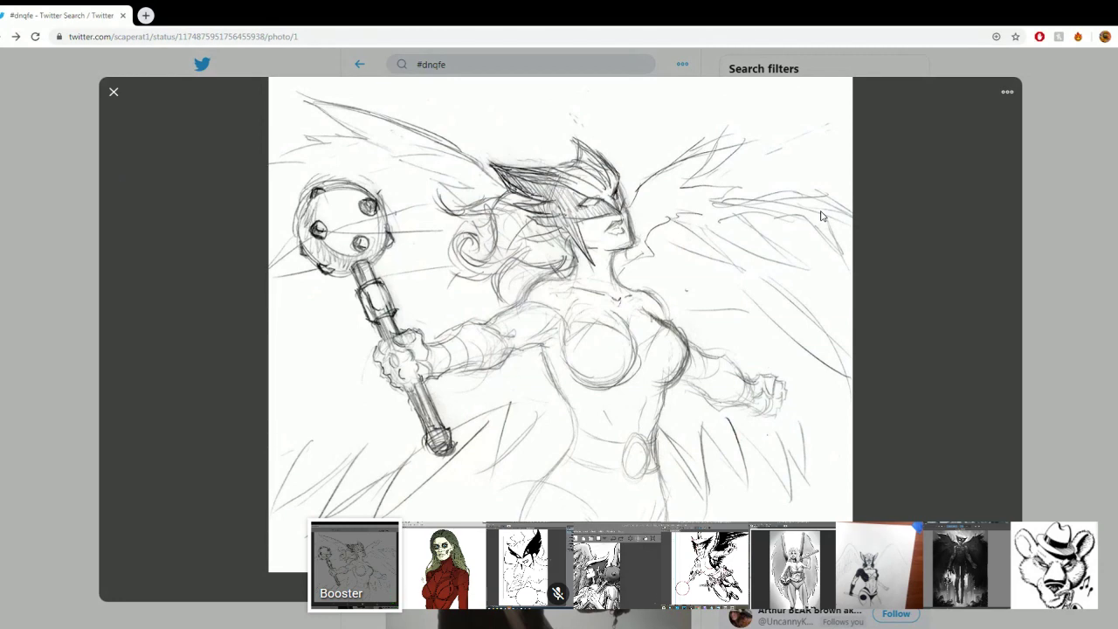
{"action": "key", "text": "Escape"}
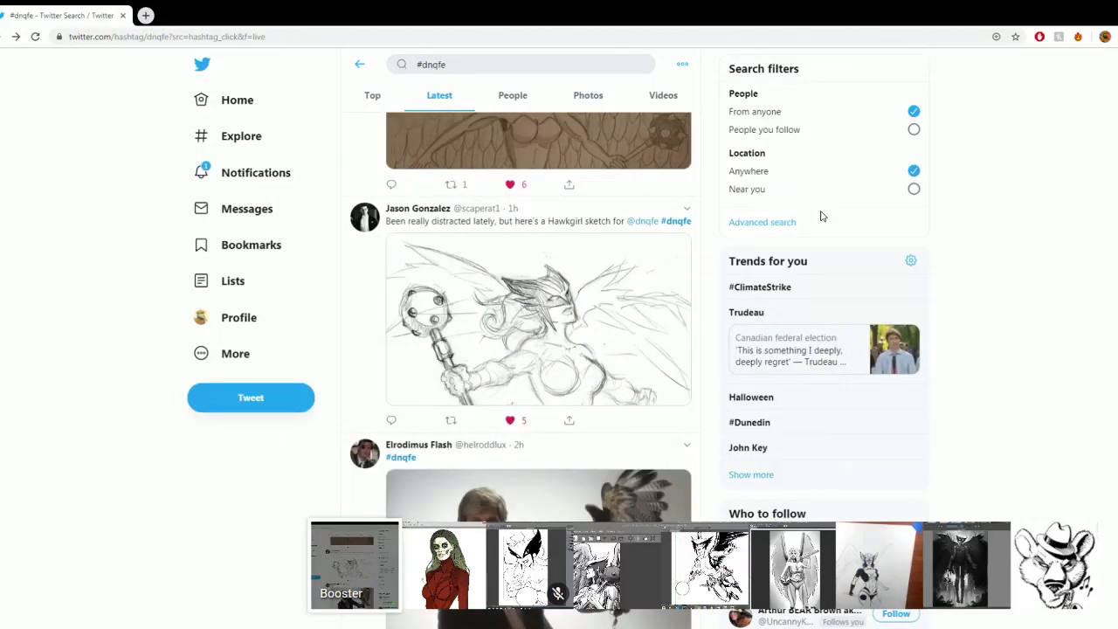
Step: View the "Breaking in a new sketch pad" pencil drawing of winged Hawkgirl at full size and return to the #dnqfe posts
{"action": "scroll", "coordinate": [821, 216], "scroll_direction": "up", "scroll_amount": 3}
{"action": "mouse_move", "coordinate": [436, 214]}
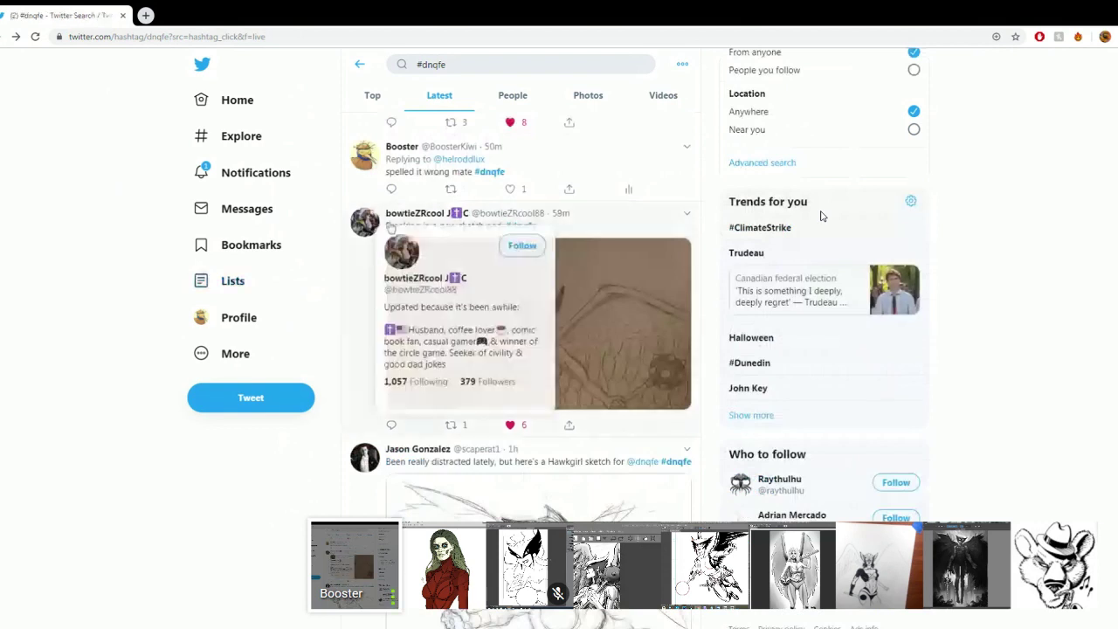
{"action": "left_click", "coordinate": [637, 328]}
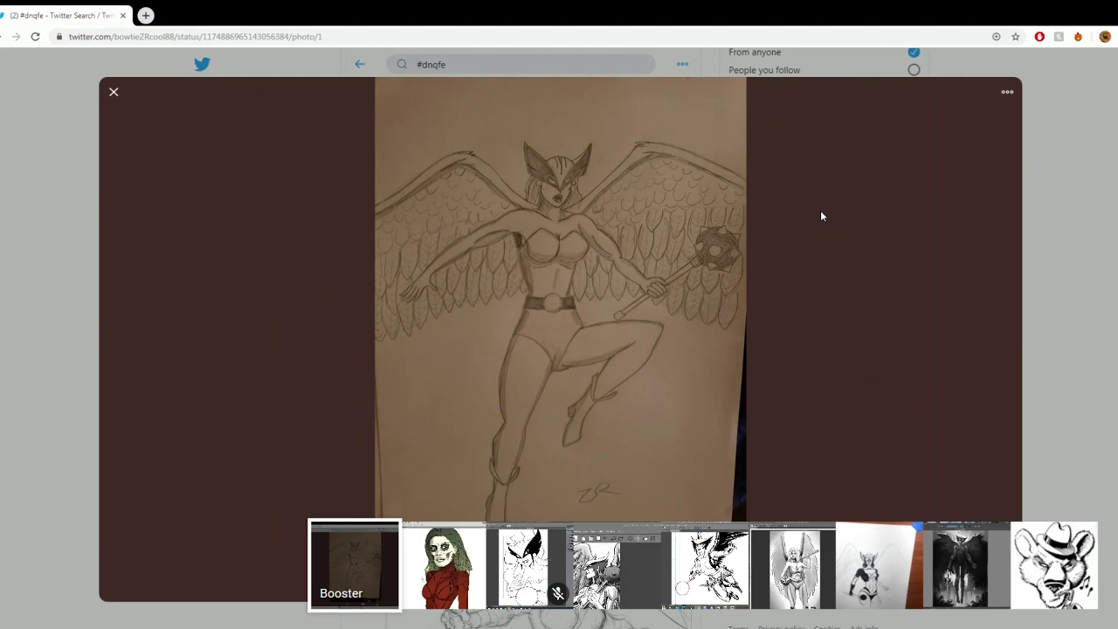
{"action": "left_click", "coordinate": [9, 367]}
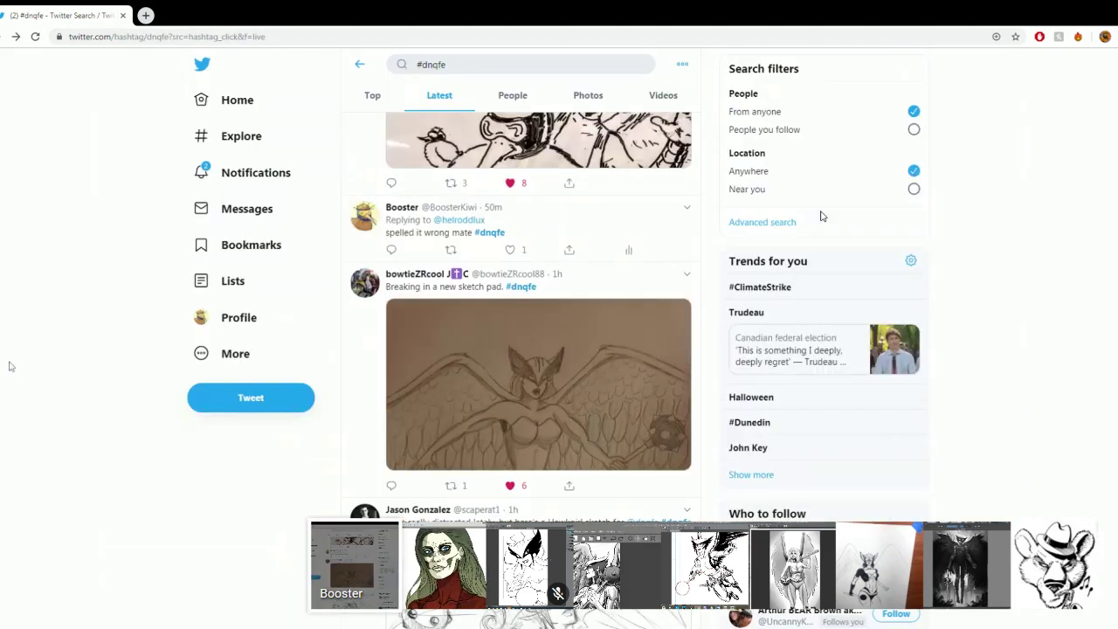
Step: Open the "spelled it wrong mate" reply, check the inked drawing in the post above it, and return to the #dnqfe list
{"action": "scroll", "coordinate": [9, 367], "scroll_direction": "up", "scroll_amount": 2}
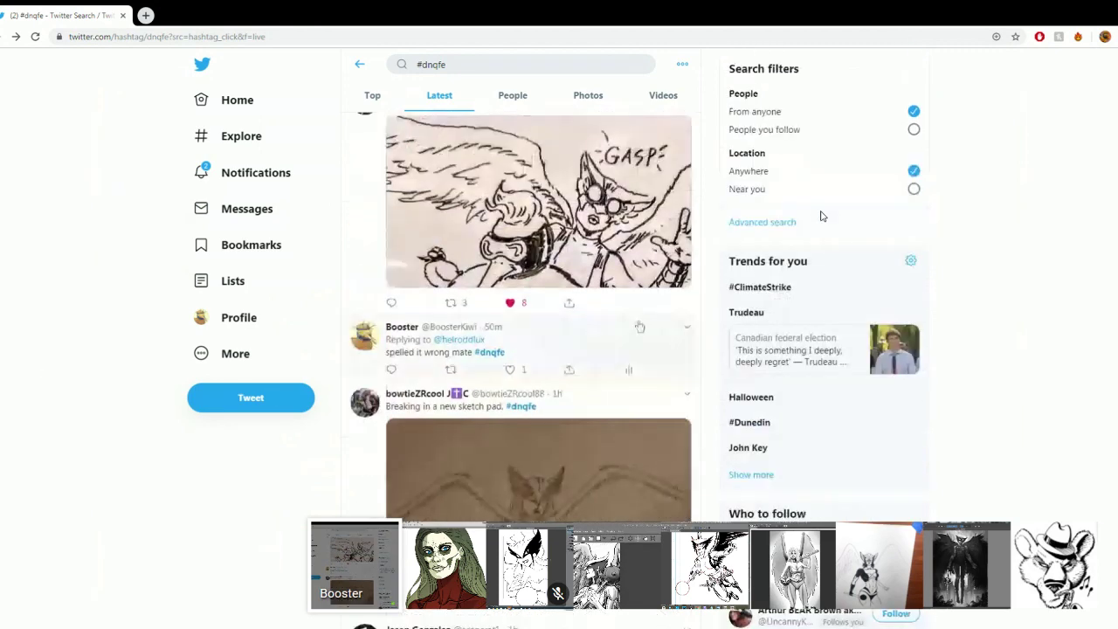
{"action": "left_click", "coordinate": [587, 356]}
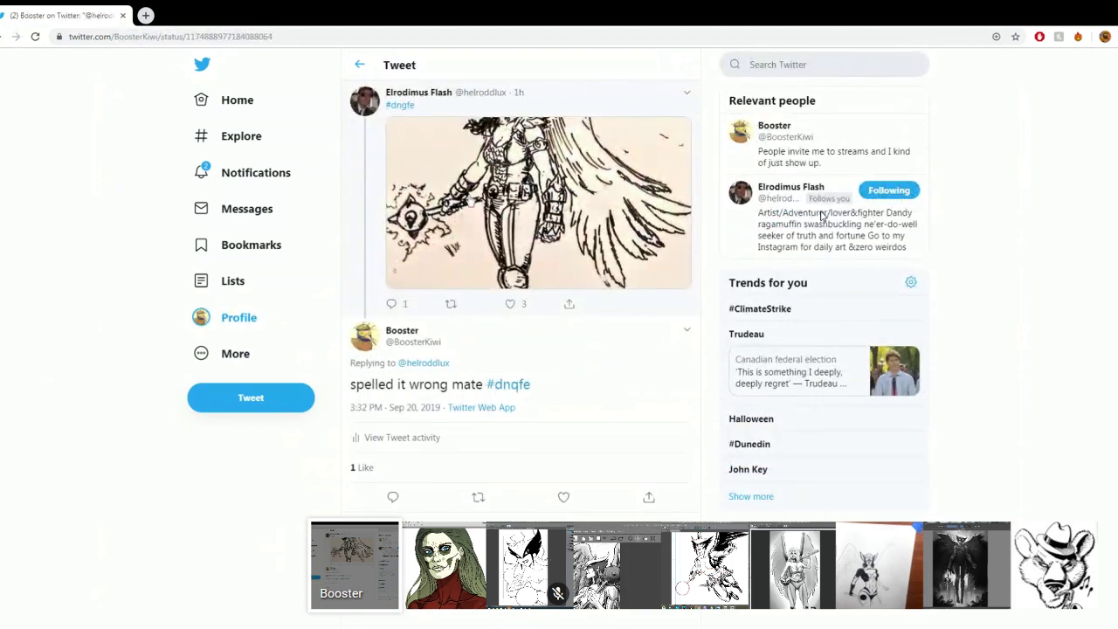
{"action": "left_click", "coordinate": [538, 201]}
{"action": "left_click", "coordinate": [37, 292]}
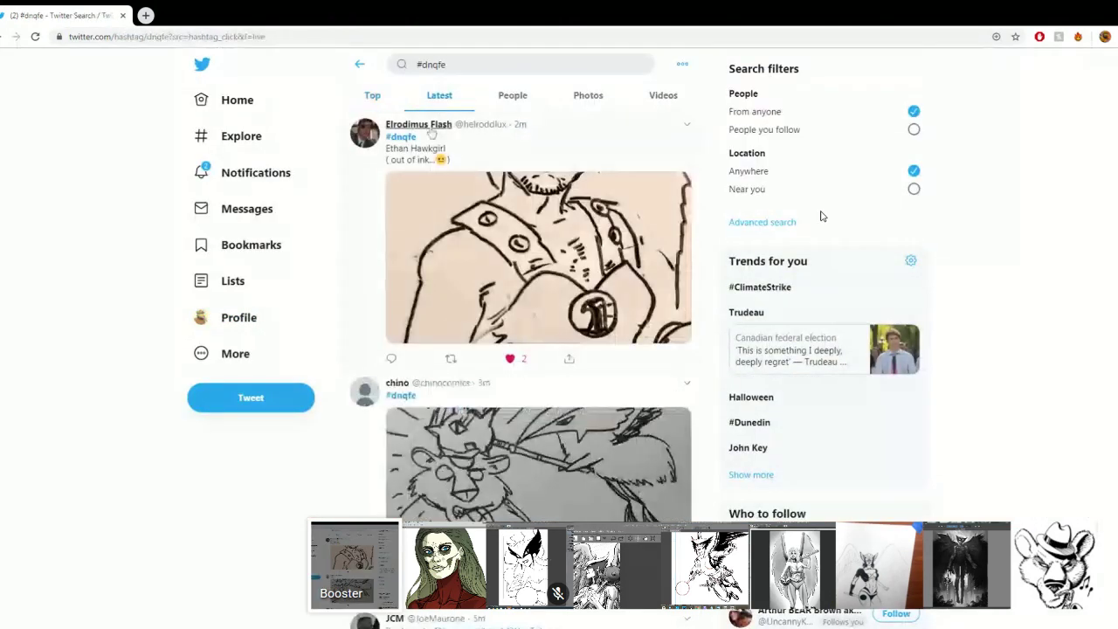
Step: Find the "spelled it wrong mate" reply again and enlarge the inked standing Hawkgirl drawing from the original post
{"action": "scroll", "coordinate": [229, 310], "scroll_direction": "down", "scroll_amount": 15}
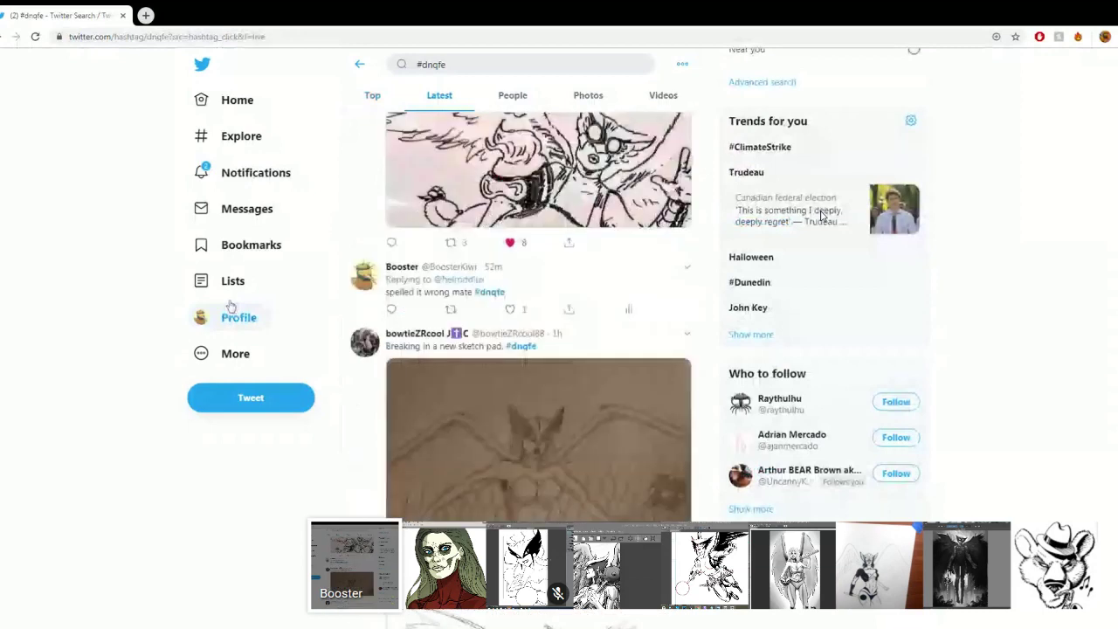
{"action": "scroll", "coordinate": [230, 307], "scroll_direction": "down", "scroll_amount": 4}
{"action": "scroll", "coordinate": [574, 336], "scroll_direction": "up", "scroll_amount": 4}
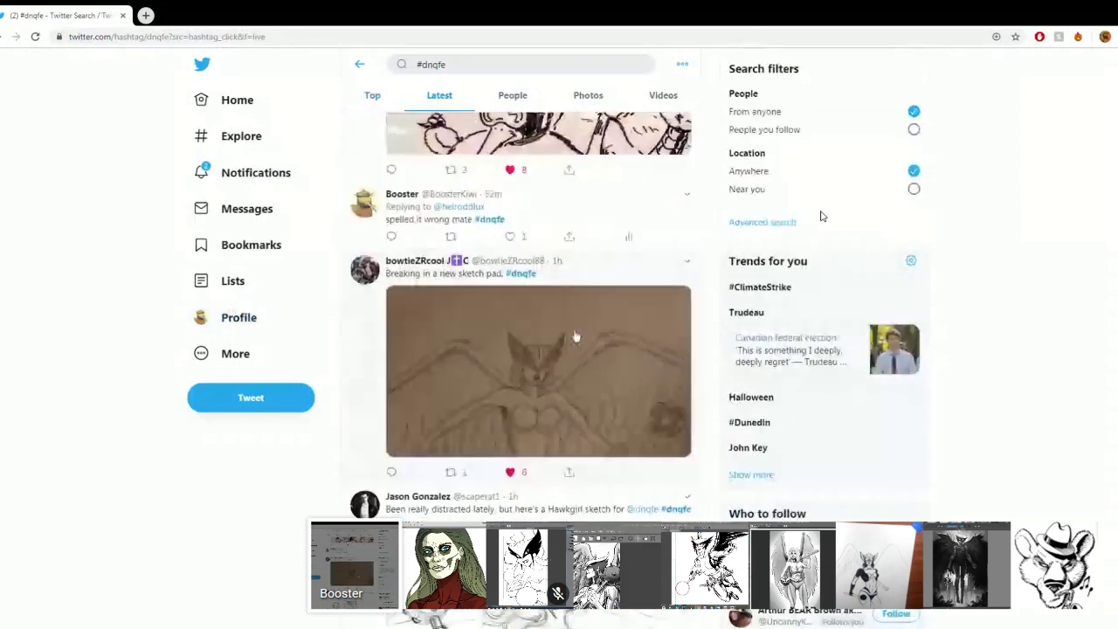
{"action": "scroll", "coordinate": [575, 336], "scroll_direction": "up", "scroll_amount": 2}
{"action": "left_click", "coordinate": [559, 412]}
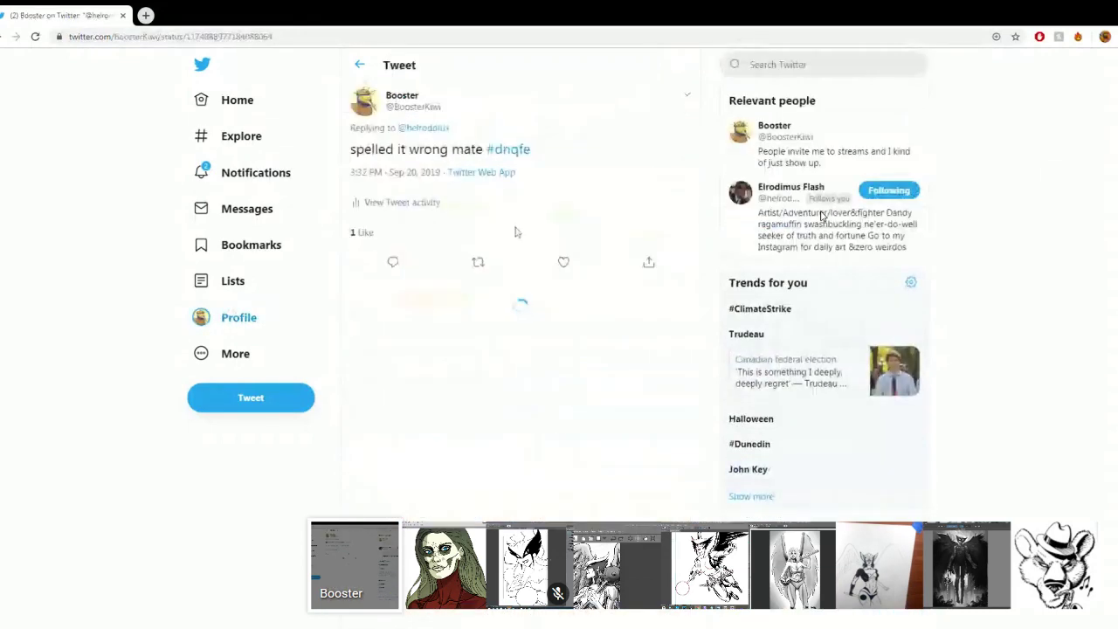
{"action": "key", "text": "o"}
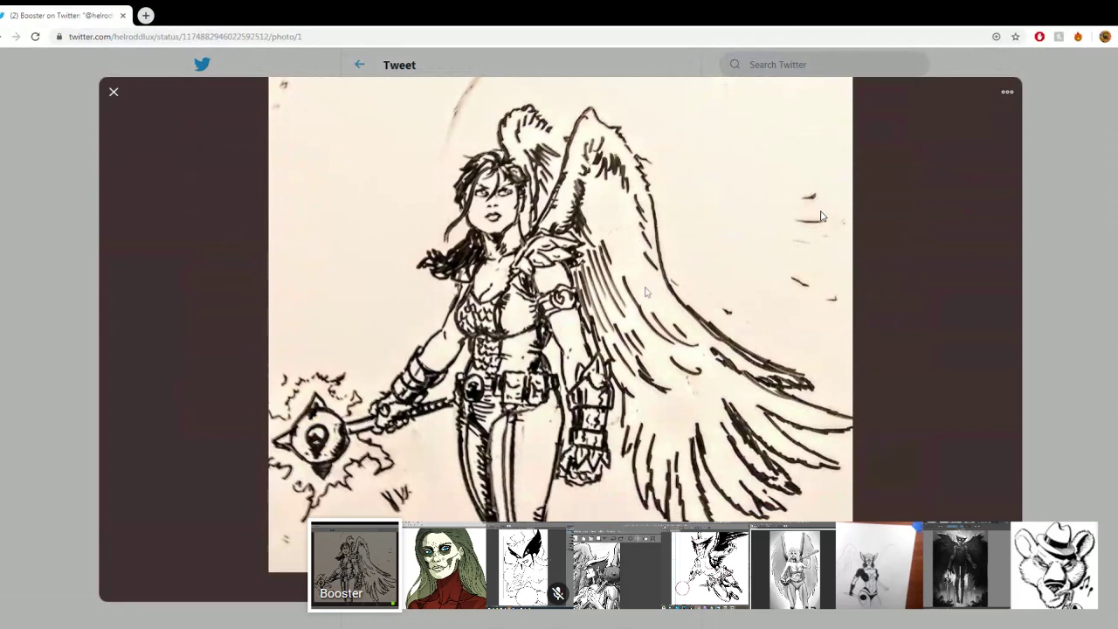
{"action": "left_click", "coordinate": [37, 347]}
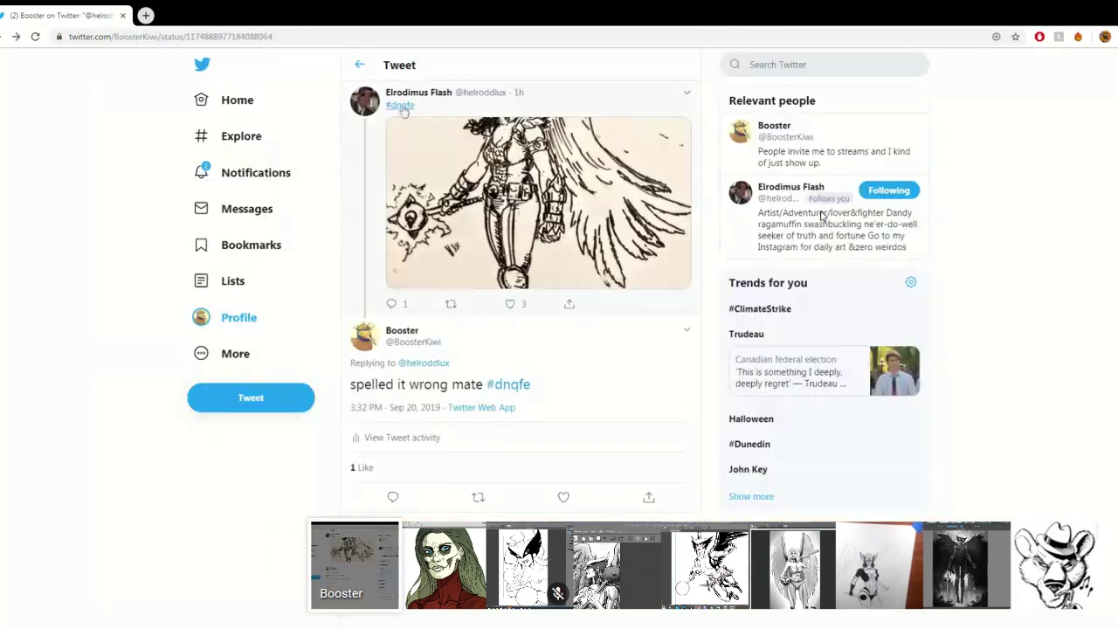
Step: Go back to the latest #dnqfe posts and view the inked "GASP" drawing of Hawkgirl with the kiwi birds at full size
{"action": "left_click", "coordinate": [518, 392]}
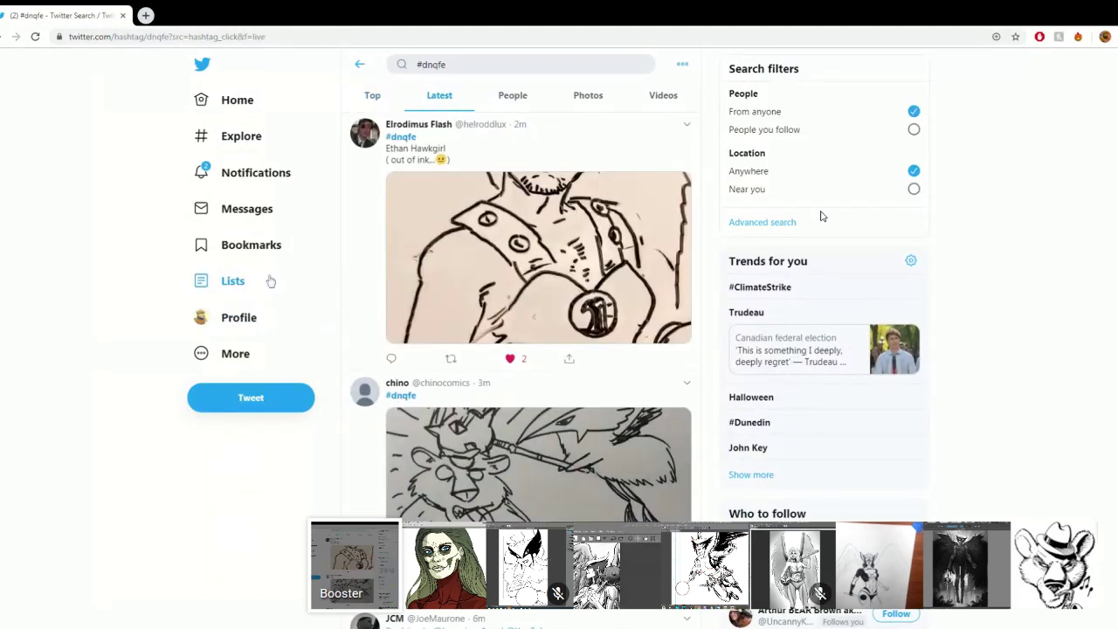
{"action": "scroll", "coordinate": [134, 370], "scroll_direction": "down", "scroll_amount": 5}
{"action": "scroll", "coordinate": [134, 369], "scroll_direction": "down", "scroll_amount": 10}
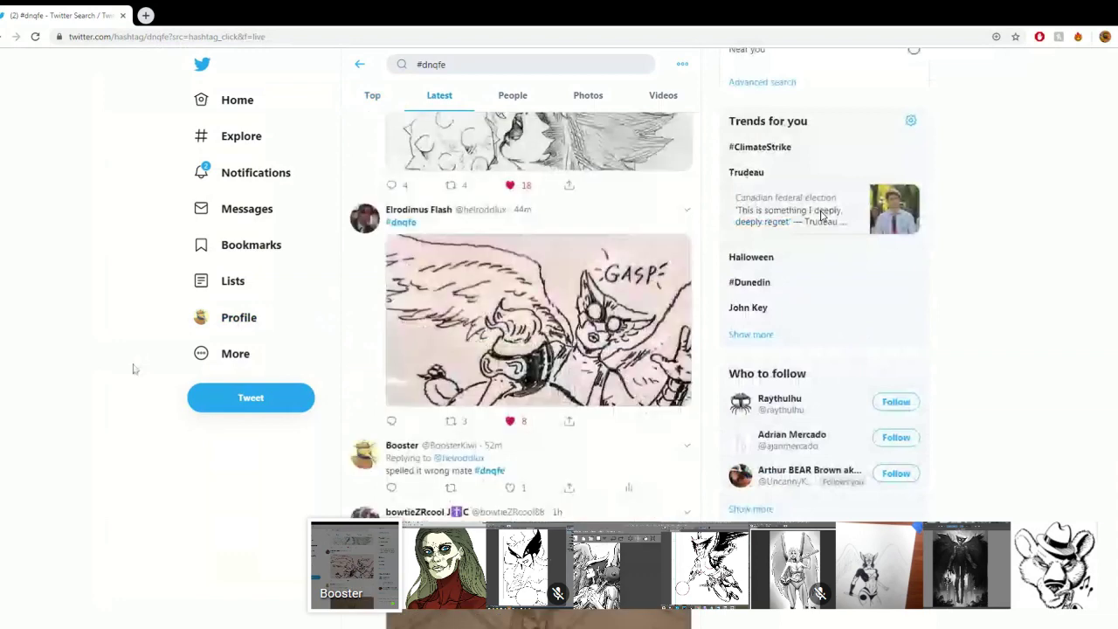
{"action": "scroll", "coordinate": [133, 370], "scroll_direction": "up", "scroll_amount": 5}
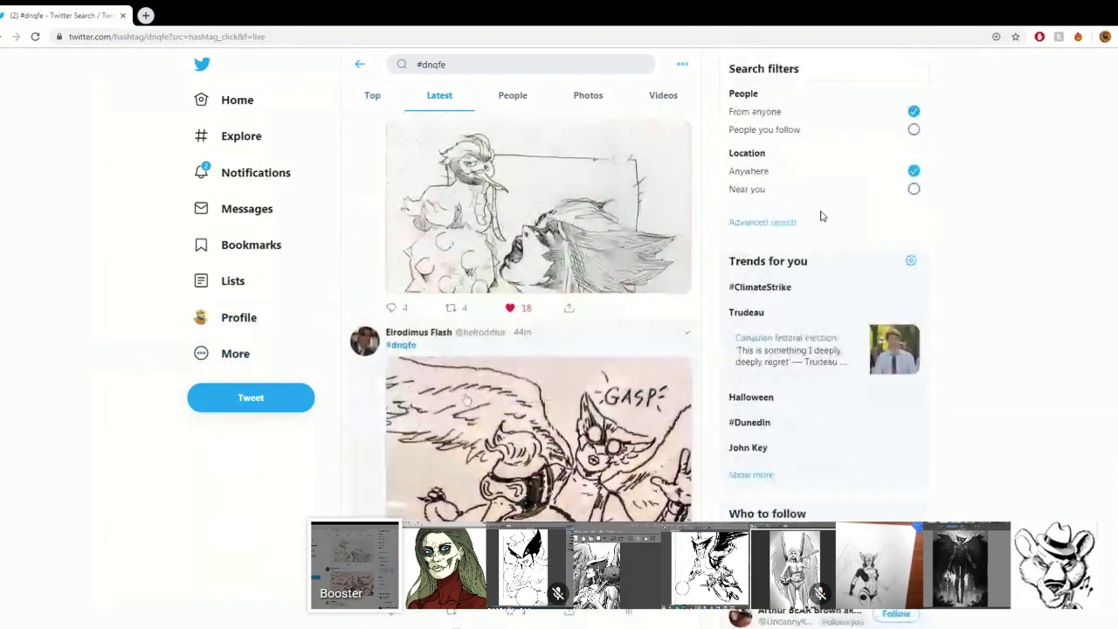
{"action": "key", "text": "o"}
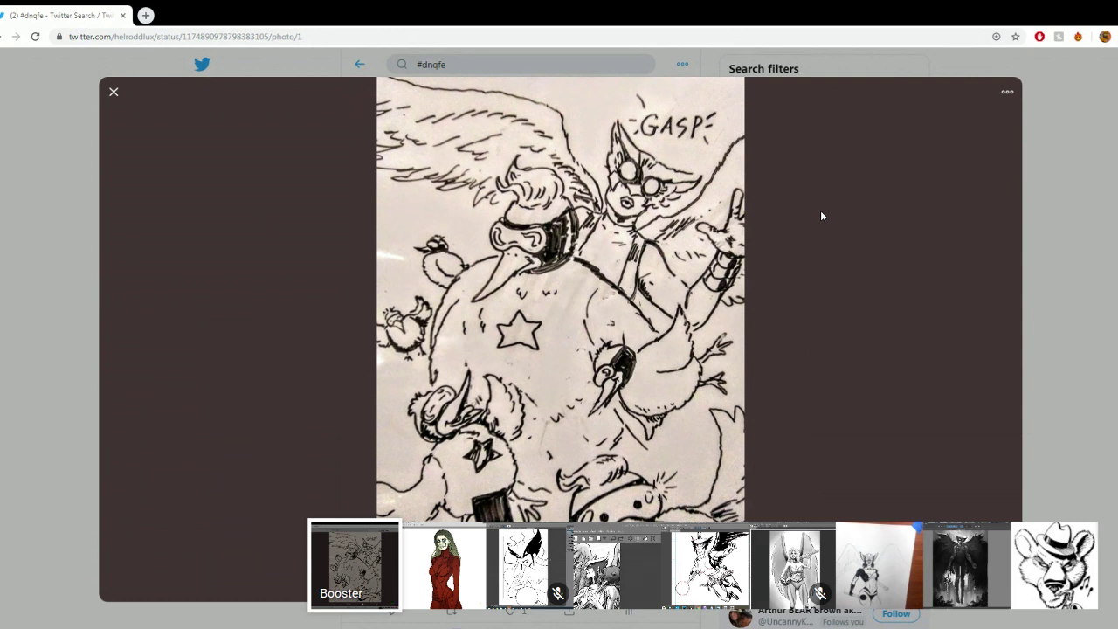
{"action": "left_click", "coordinate": [28, 347]}
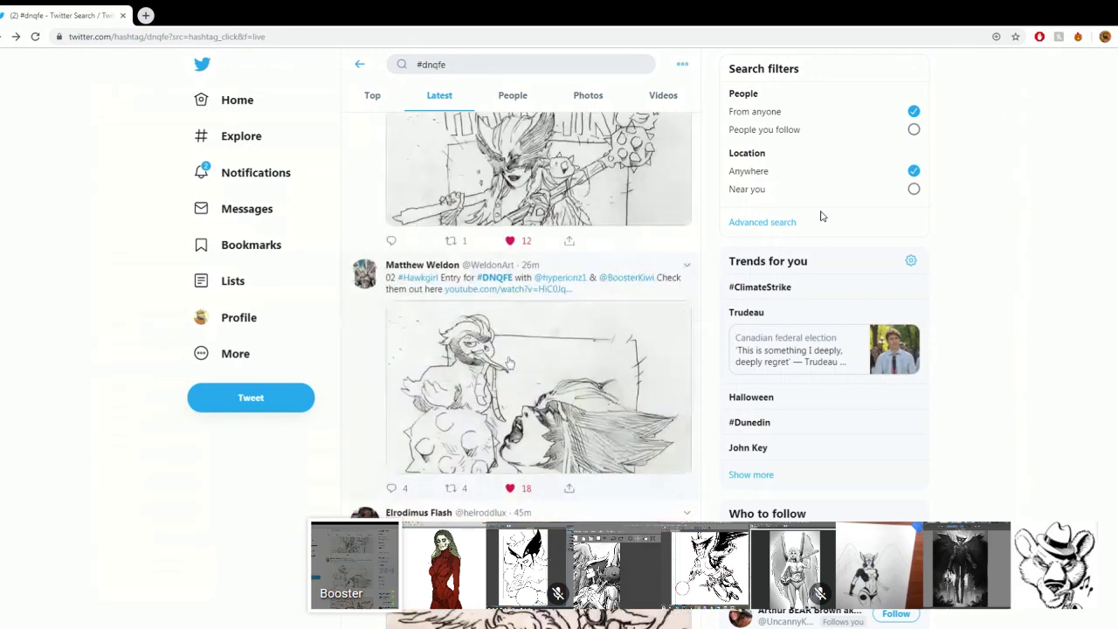
Step: View the 02 Hawkgirl entry with the bird on the mace and the 01 entry with the Hawkgirl lettering at full size
{"action": "left_click", "coordinate": [507, 360]}
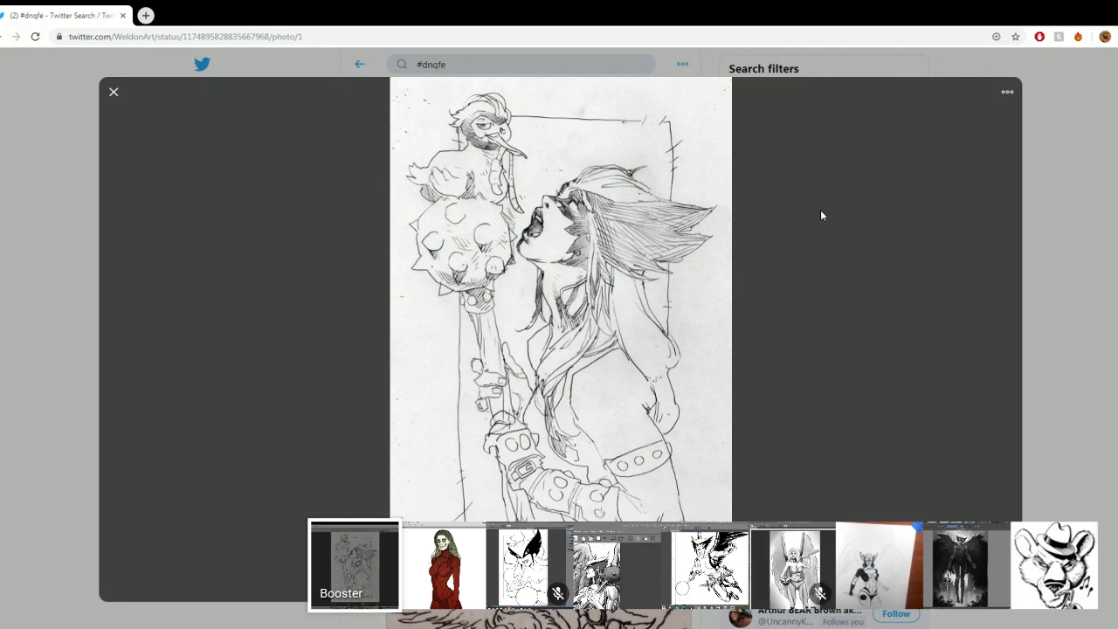
{"action": "left_click", "coordinate": [42, 256]}
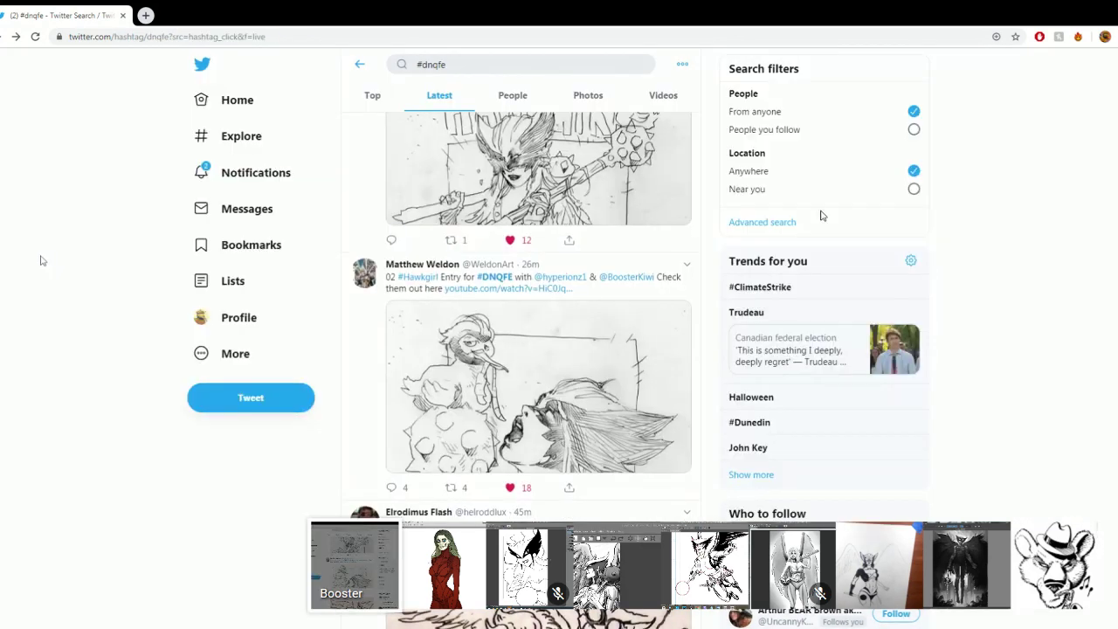
{"action": "scroll", "coordinate": [232, 280], "scroll_direction": "down", "scroll_amount": 1}
{"action": "scroll", "coordinate": [482, 336], "scroll_direction": "up", "scroll_amount": 3}
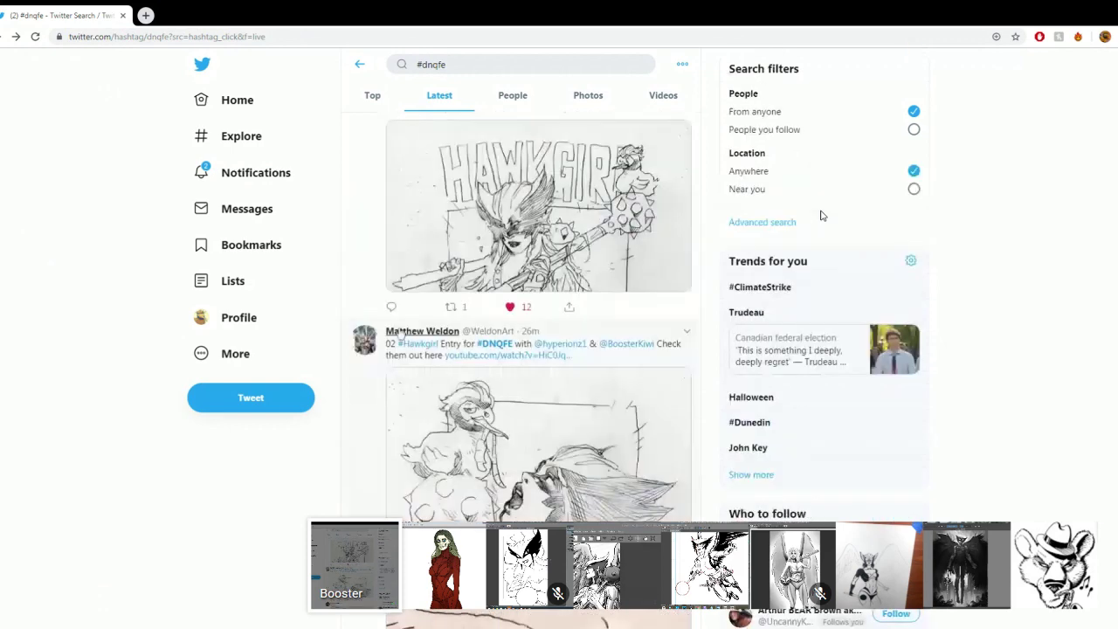
{"action": "left_click", "coordinate": [482, 336]}
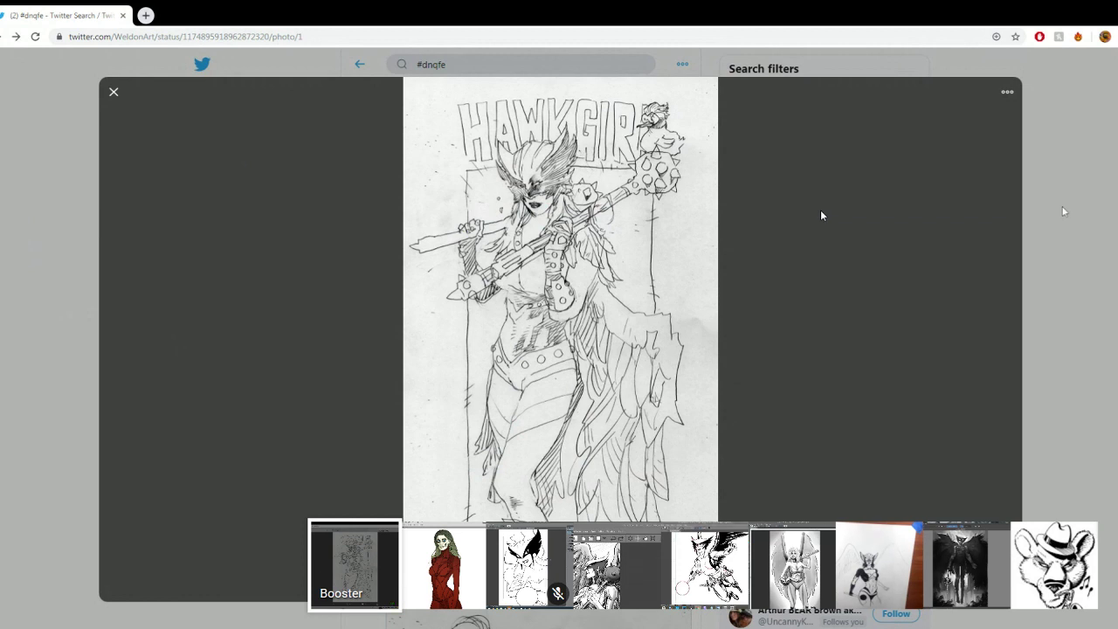
{"action": "key", "text": "Escape"}
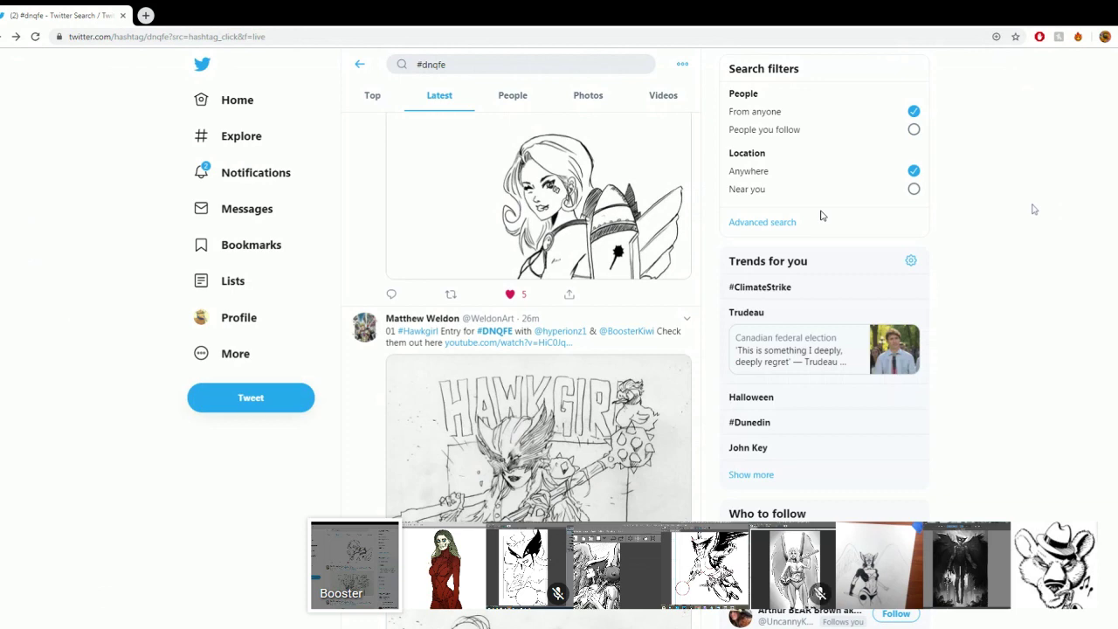
Step: Revisit the 01 Hawkgirl entry, and enlarge and close the inked Bombshells version of Hawkgirl with the jetpack
{"action": "key", "text": "j"}
{"action": "key", "text": "o"}
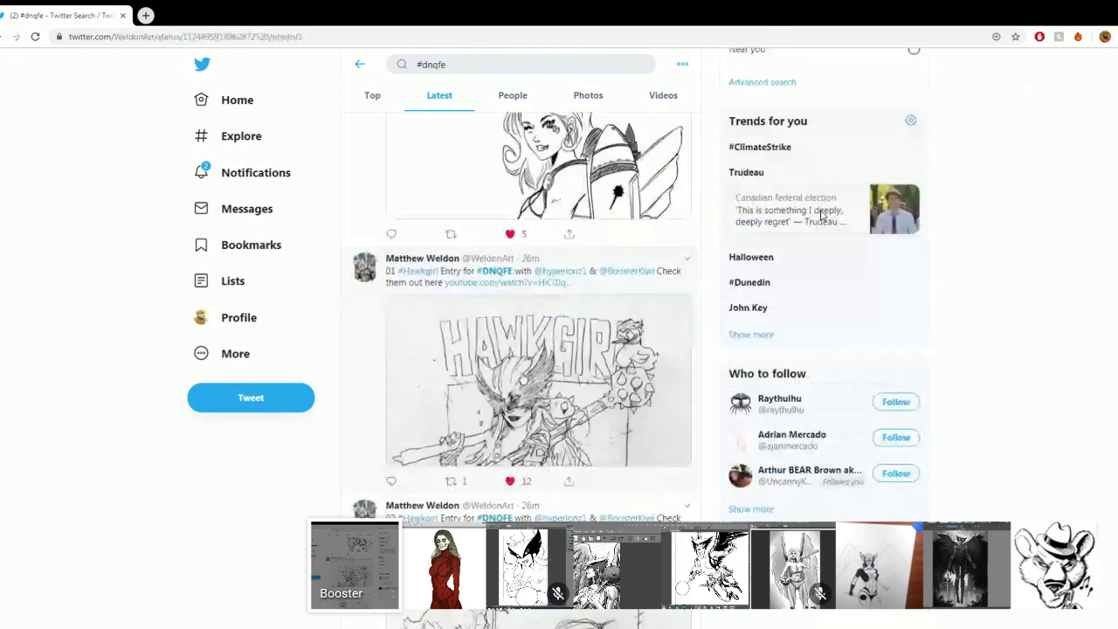
{"action": "key", "text": "Escape"}
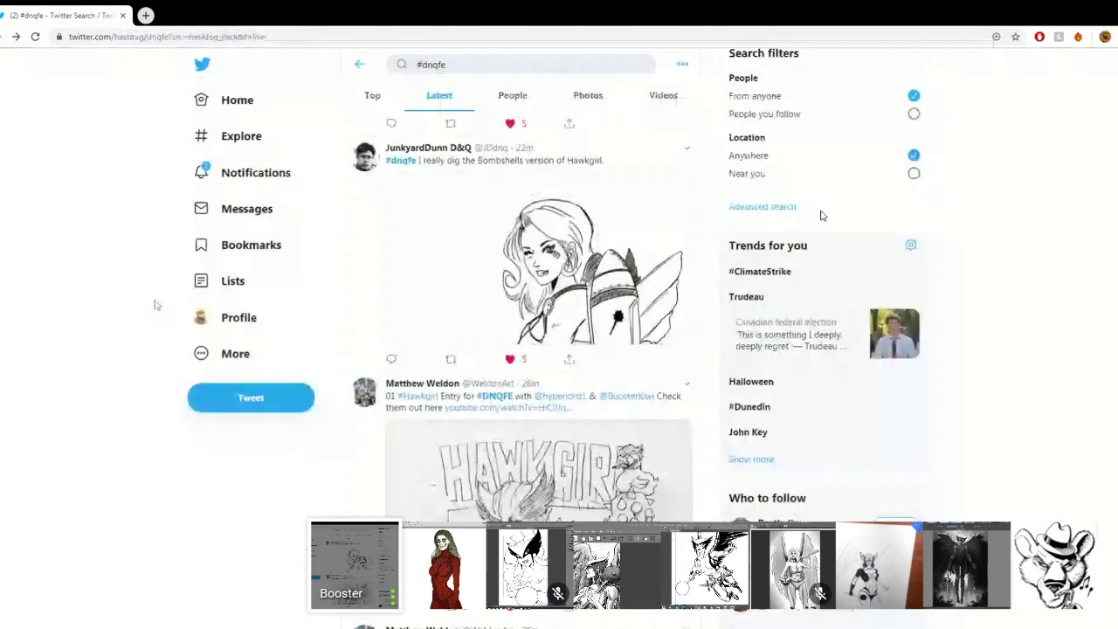
{"action": "key", "text": "k"}
{"action": "key", "text": "o"}
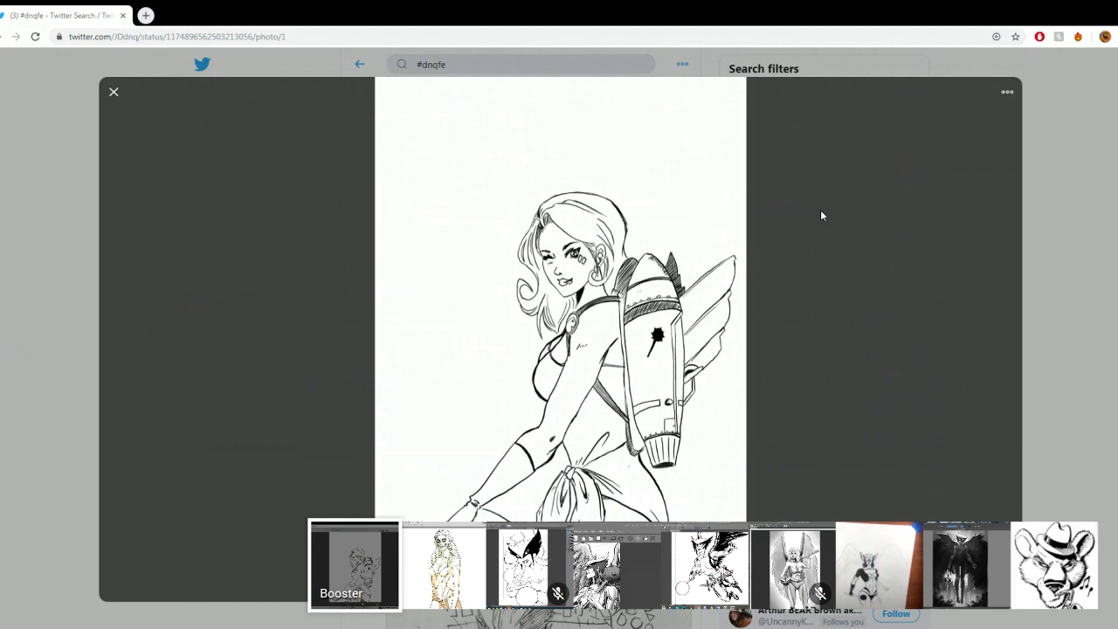
{"action": "left_click", "coordinate": [49, 416]}
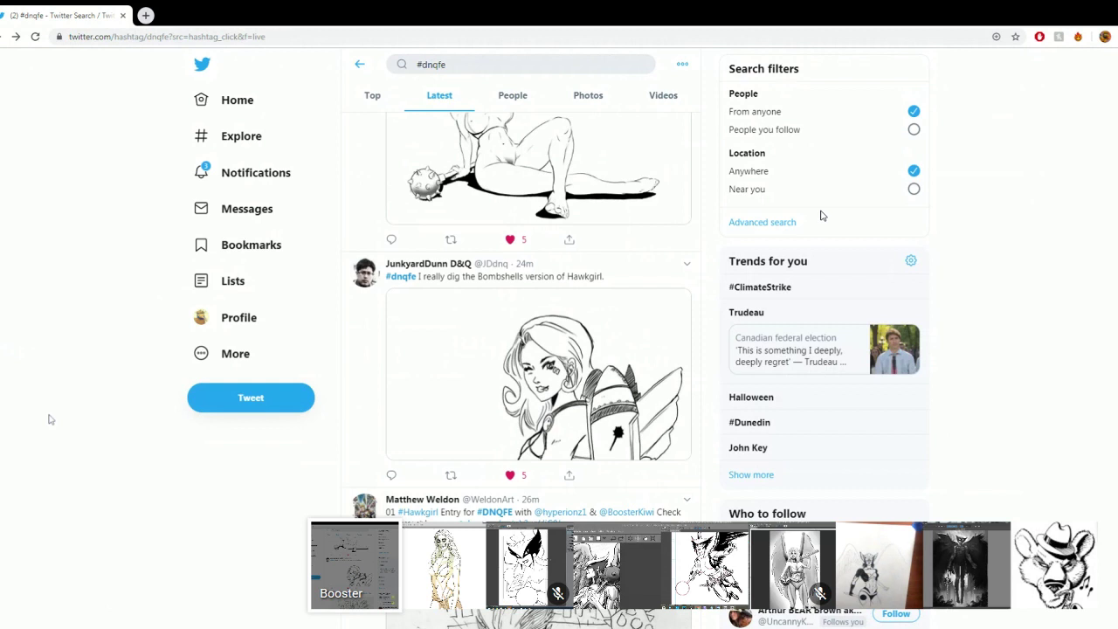
Step: Enlarge the line drawing of the seated Hawkgirl with the "I love you Chester" speech bubble and close it
{"action": "scroll", "coordinate": [51, 419], "scroll_direction": "up", "scroll_amount": 2}
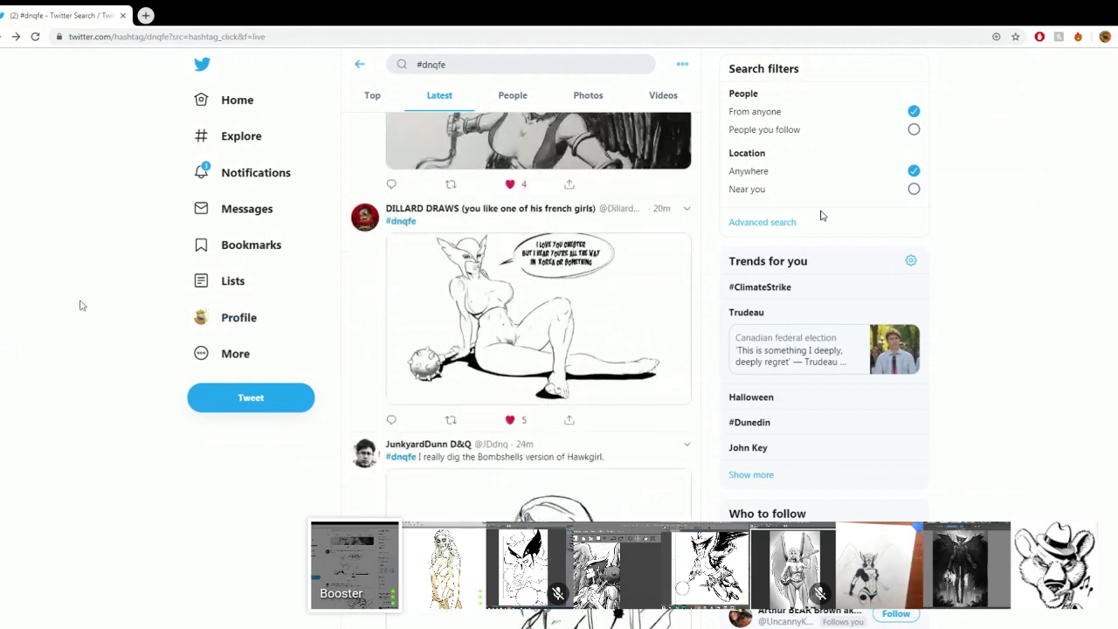
{"action": "scroll", "coordinate": [80, 305], "scroll_direction": "up", "scroll_amount": 1}
{"action": "left_click", "coordinate": [583, 301]}
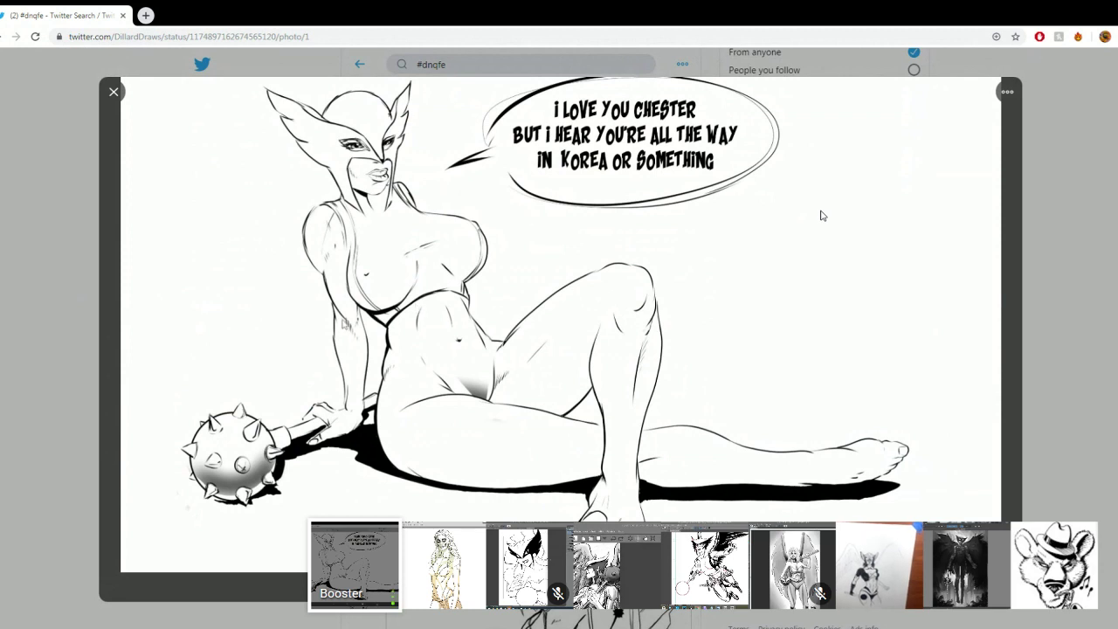
{"action": "left_click", "coordinate": [79, 395]}
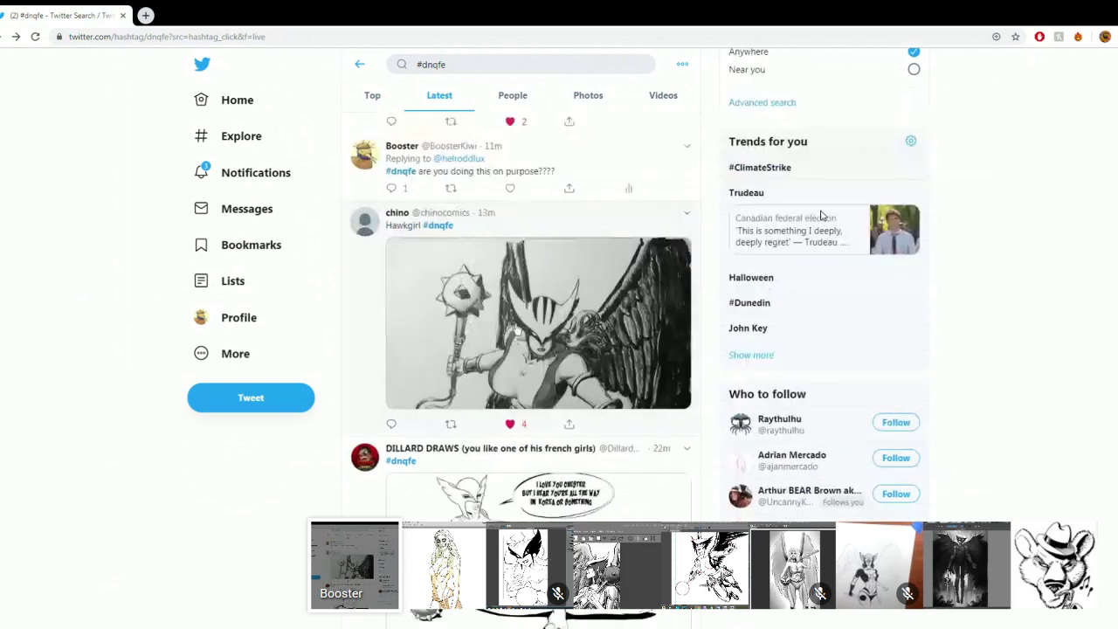
Step: View the shaded Hawkgirl mace drawing and the "Stick with Ole' Jack Little Lady!" drawing above the "are you doing this on purpose????" reply
{"action": "scroll", "coordinate": [821, 216], "scroll_direction": "up", "scroll_amount": 3}
{"action": "mouse_move", "coordinate": [406, 221]}
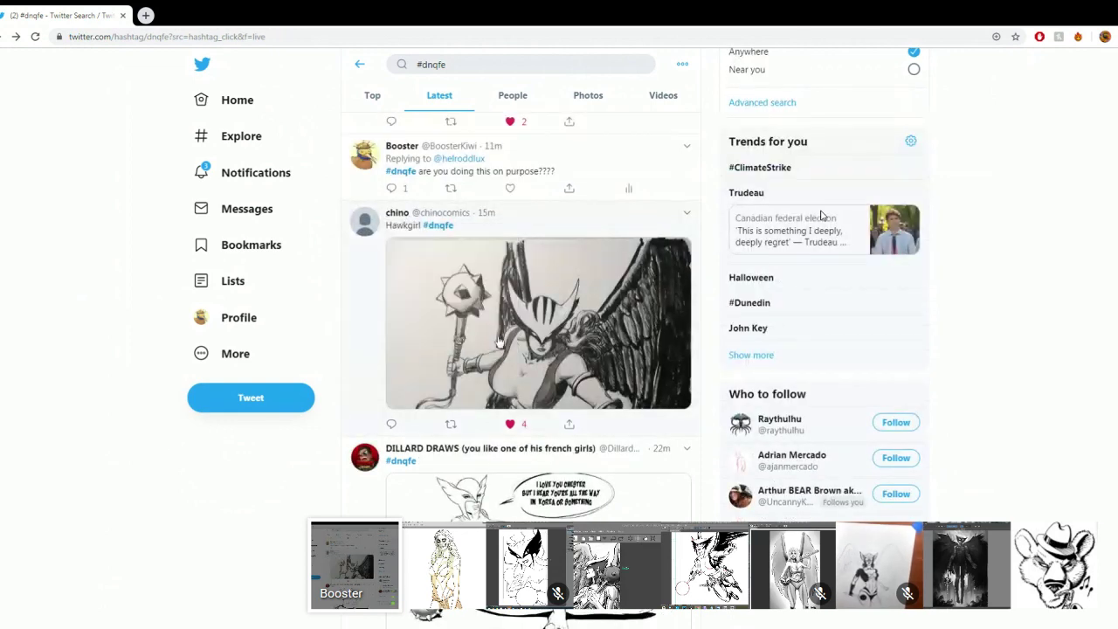
{"action": "left_click", "coordinate": [498, 341]}
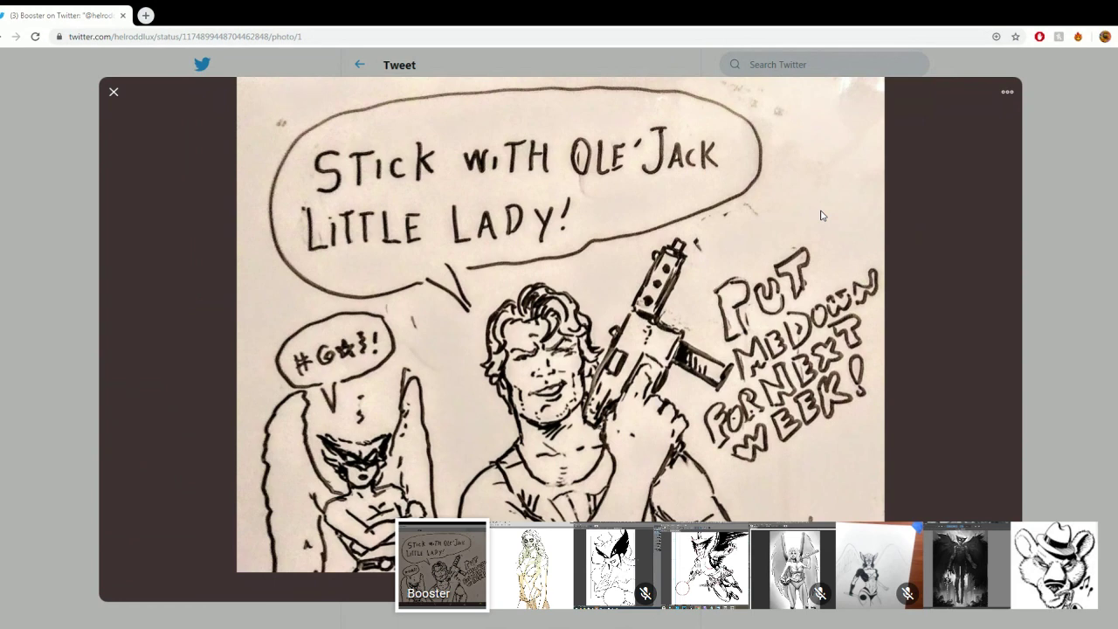
{"action": "key", "text": "Escape"}
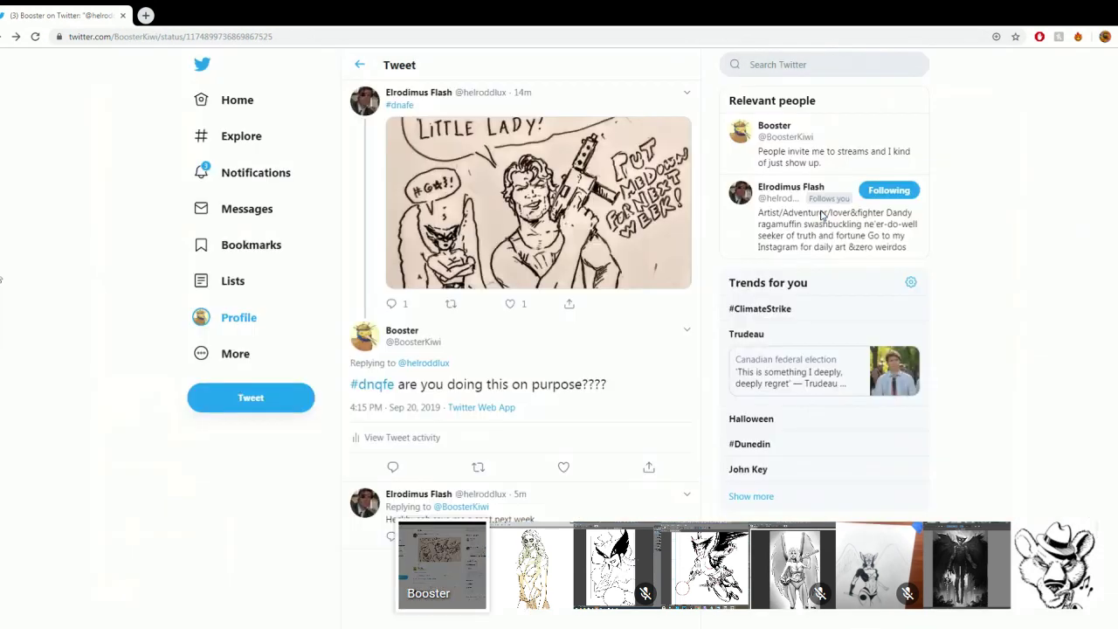
Step: Show the latest #dnqfe posts, and enlarge and close the drawing of the flying Hawkgirl in front of a rectangular frame
{"action": "left_click", "coordinate": [370, 389]}
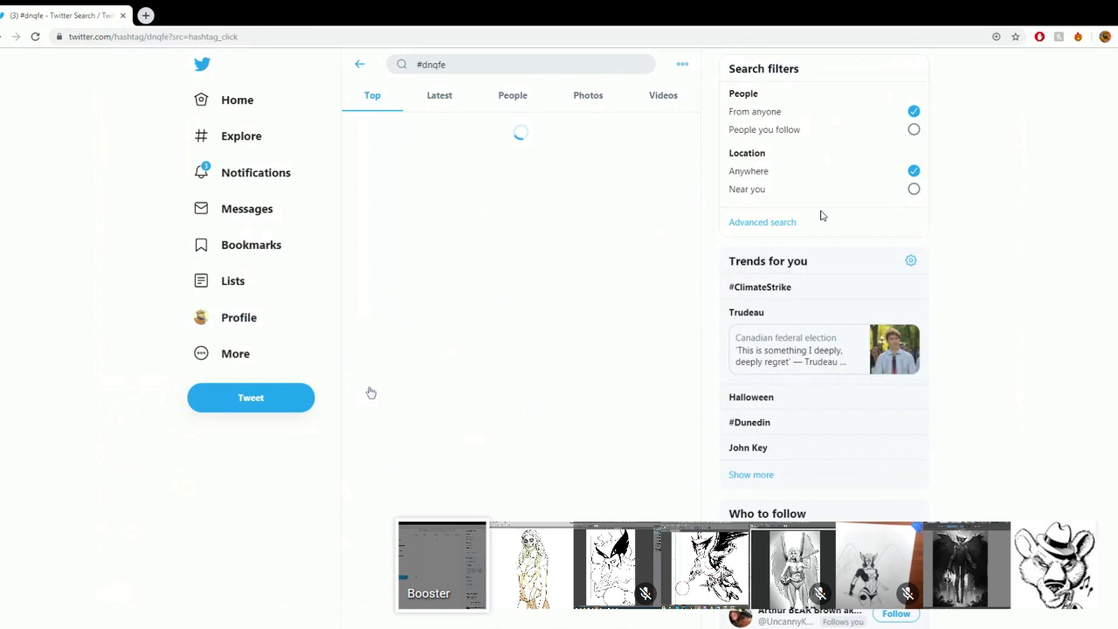
{"action": "left_click", "coordinate": [446, 98]}
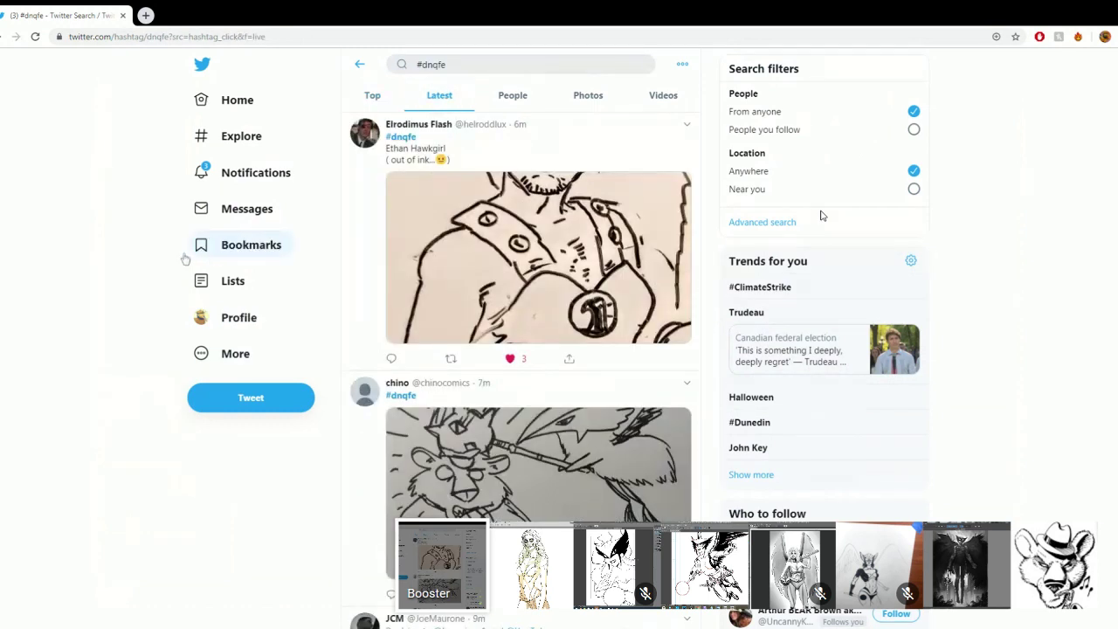
{"action": "scroll", "coordinate": [122, 265], "scroll_direction": "down", "scroll_amount": 3}
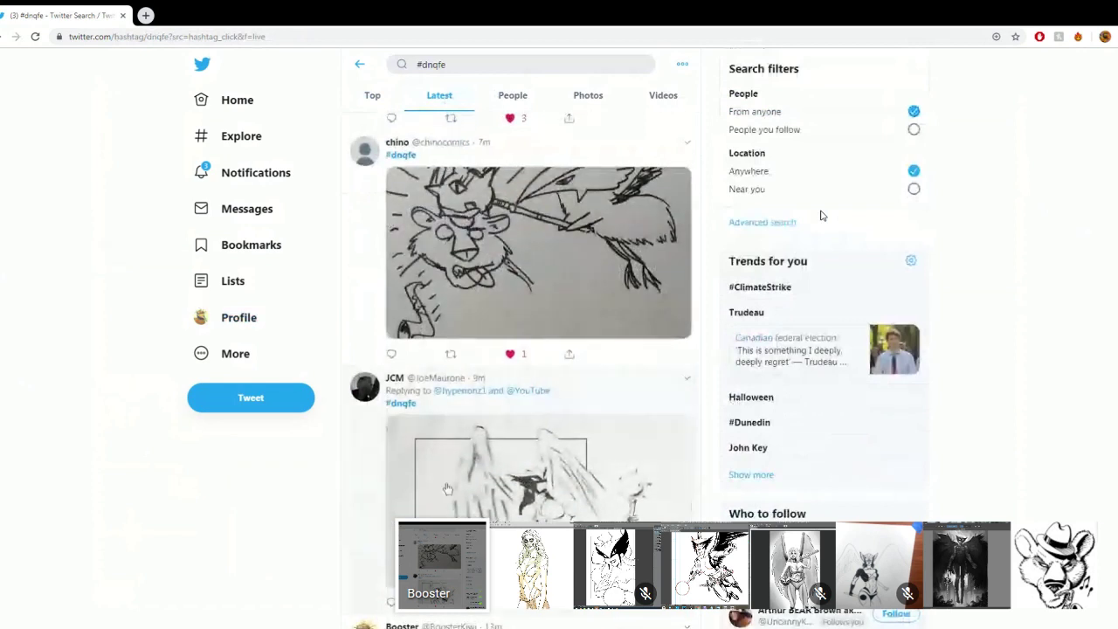
{"action": "scroll", "coordinate": [821, 215], "scroll_direction": "down", "scroll_amount": 1}
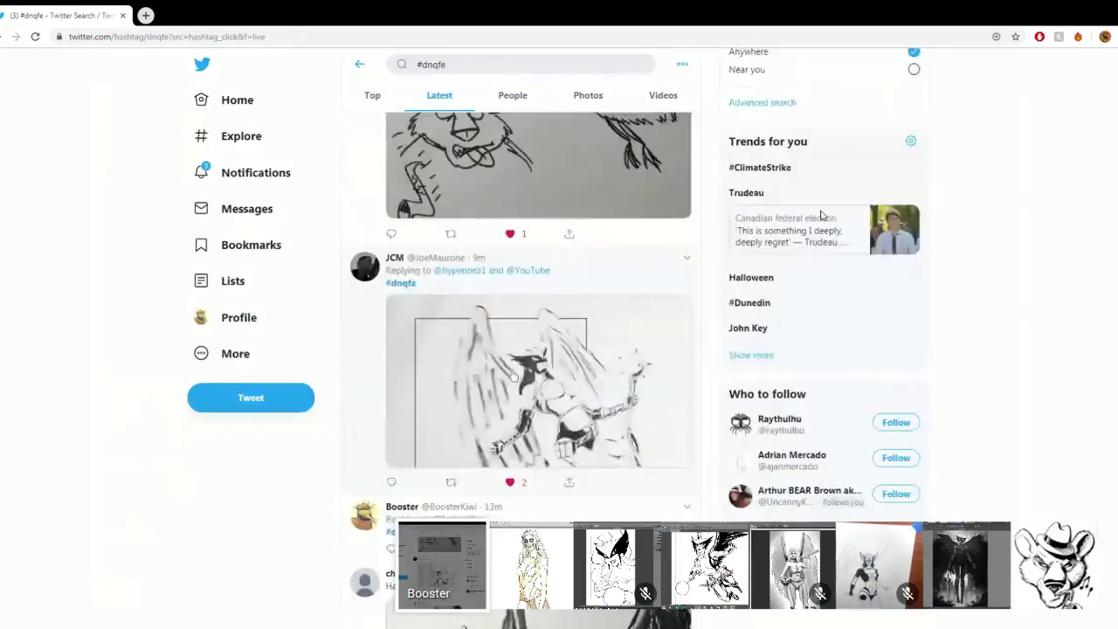
{"action": "key", "text": "o"}
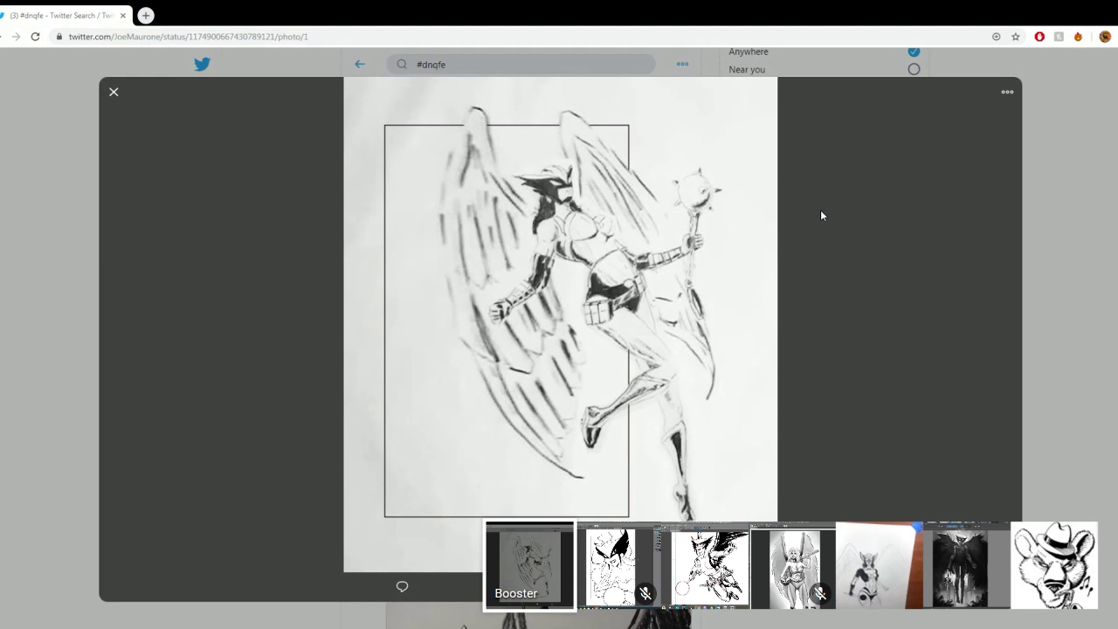
{"action": "left_click", "coordinate": [821, 215]}
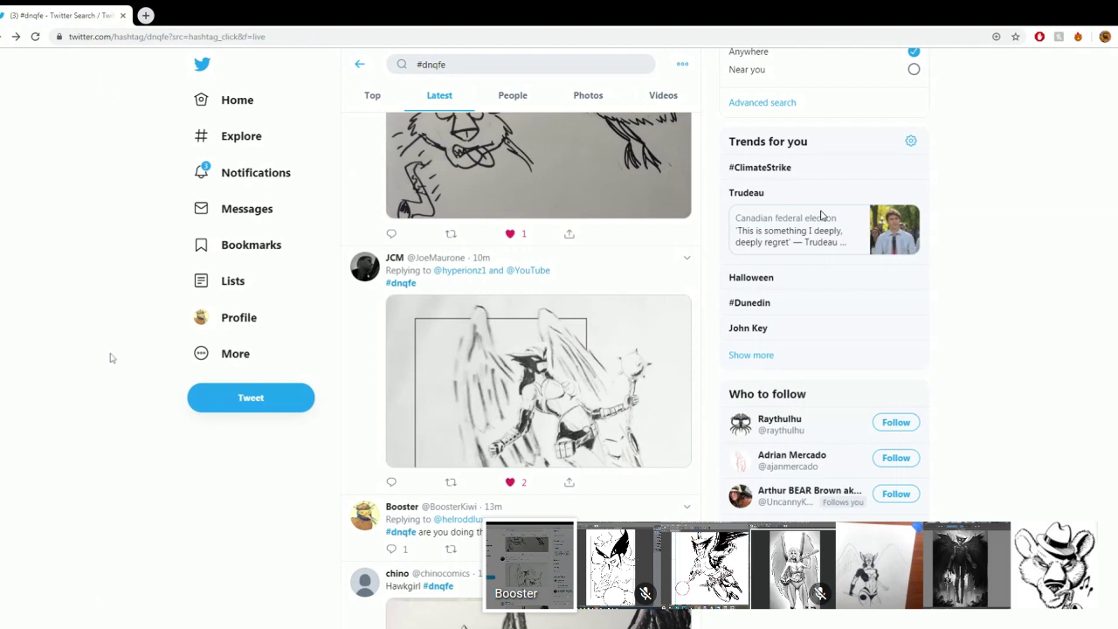
Step: View the drawing of the bird striking a bear's head with a mace and the "Ethan Hawkgirl" drawing at full size
{"action": "key", "text": "alt+Right"}
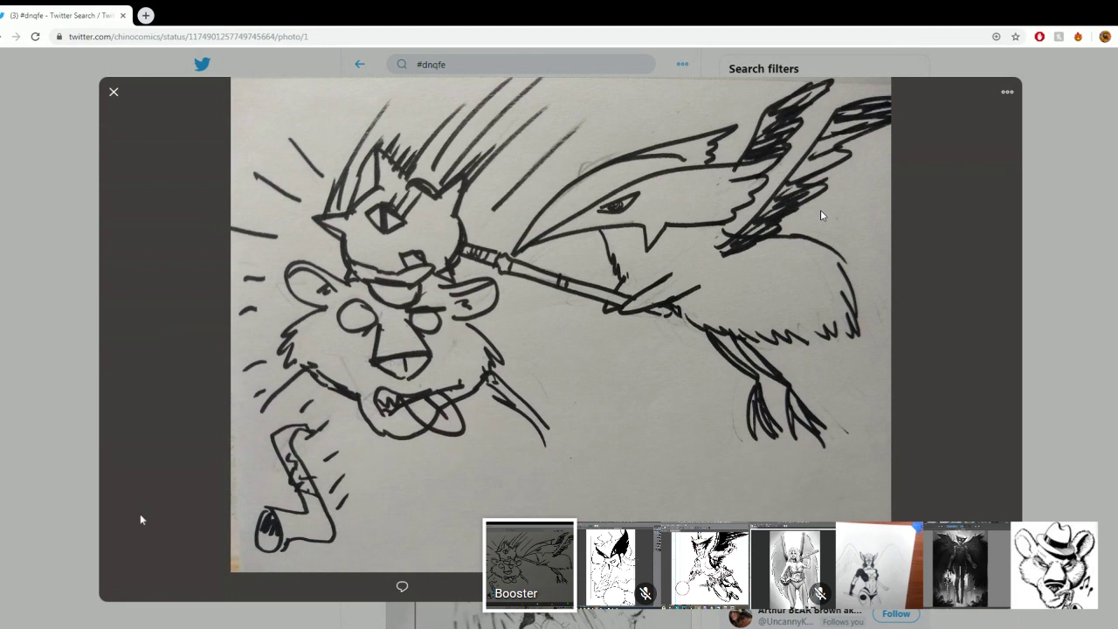
{"action": "key", "text": "Escape"}
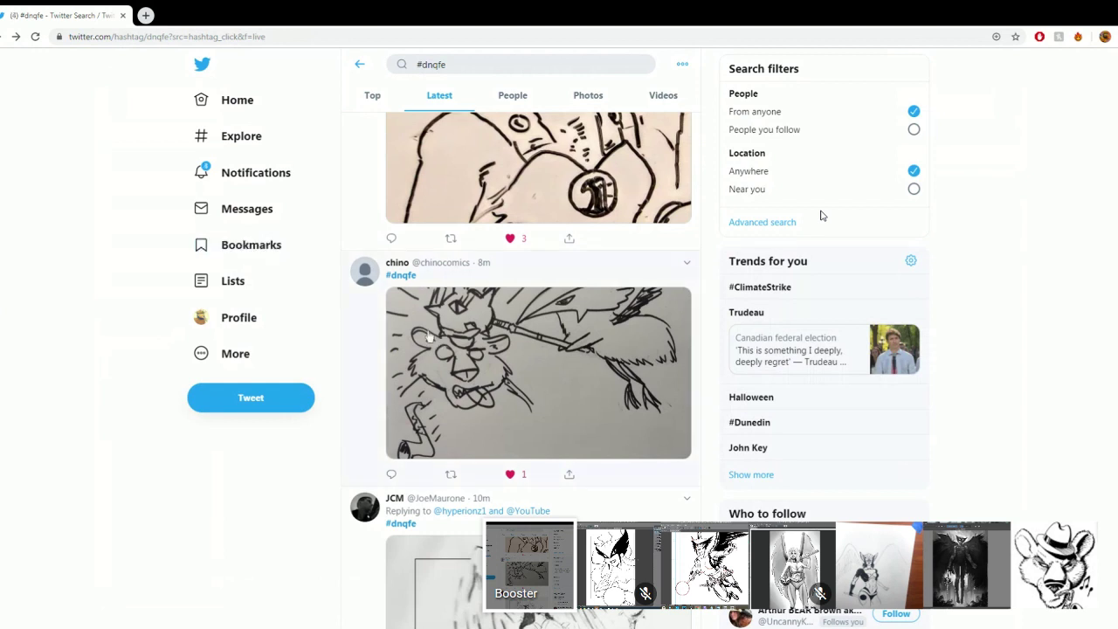
{"action": "mouse_move", "coordinate": [399, 269]}
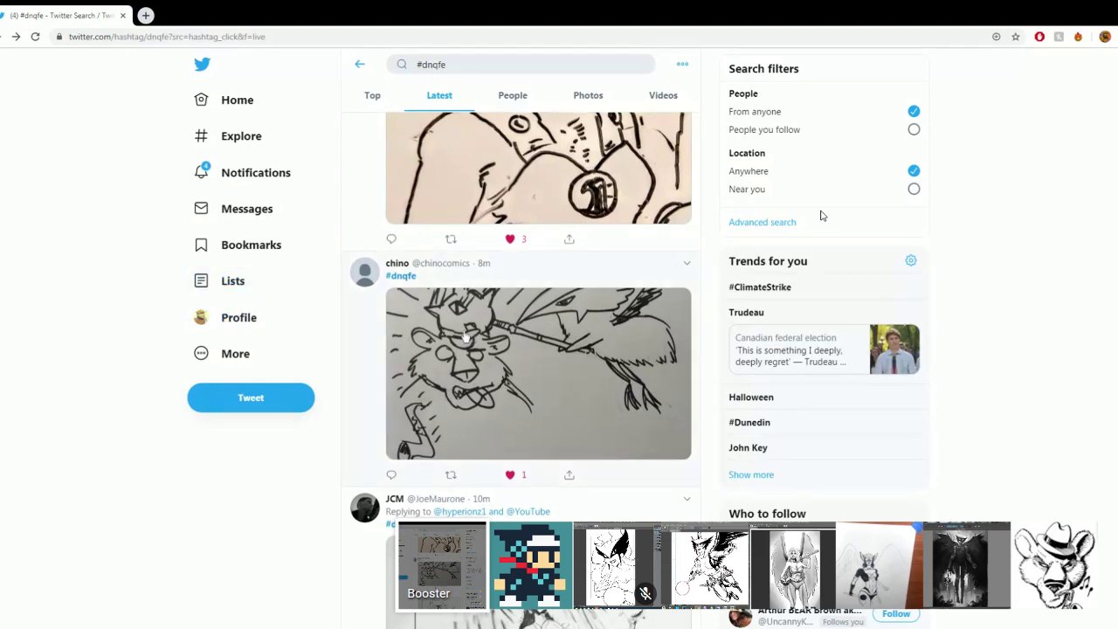
{"action": "scroll", "coordinate": [456, 362], "scroll_direction": "up", "scroll_amount": 2}
{"action": "left_click", "coordinate": [491, 258]}
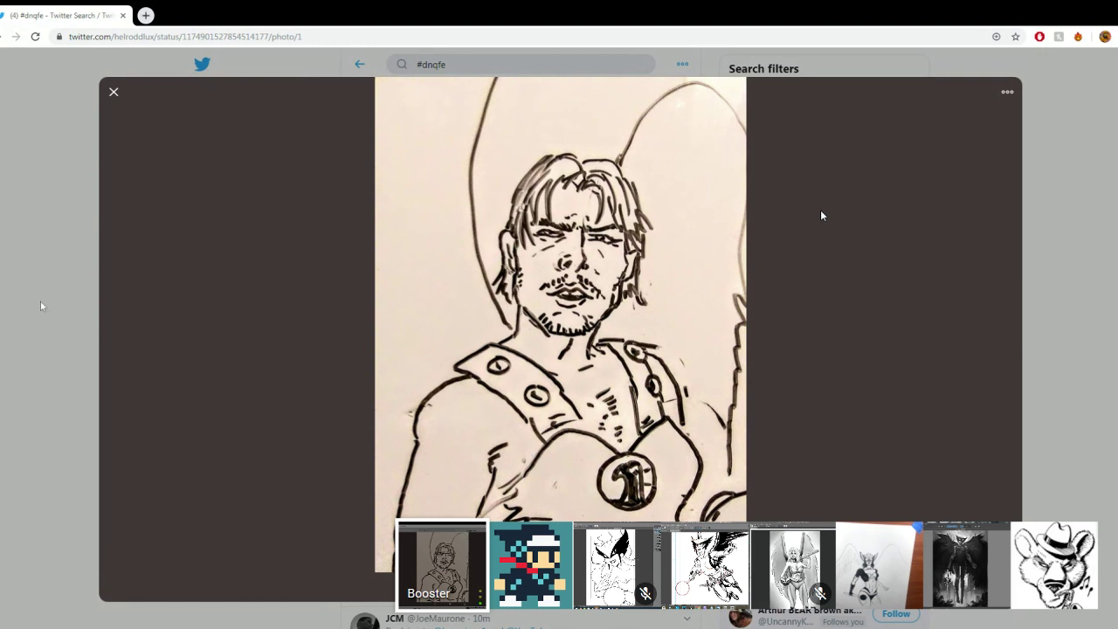
{"action": "left_click", "coordinate": [821, 215]}
{"action": "left_click", "coordinate": [49, 126]}
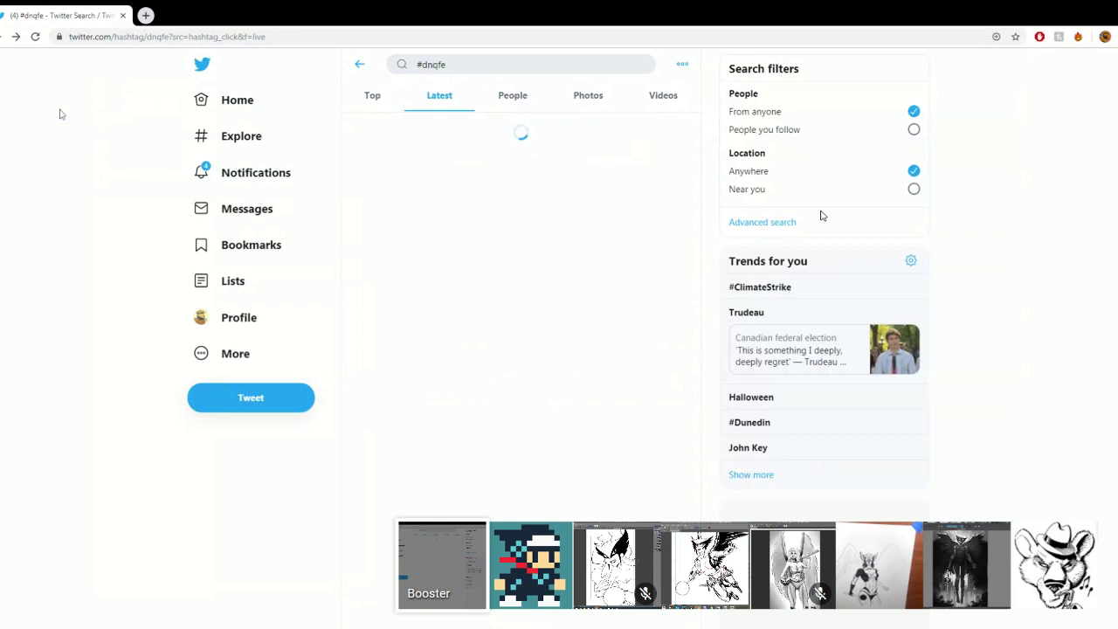
Step: Enlarge and close the shaded Hawkgirl mace drawing and the 02 Hawkgirl entry further down the #dnqfe posts
{"action": "scroll", "coordinate": [75, 151], "scroll_direction": "down", "scroll_amount": 2}
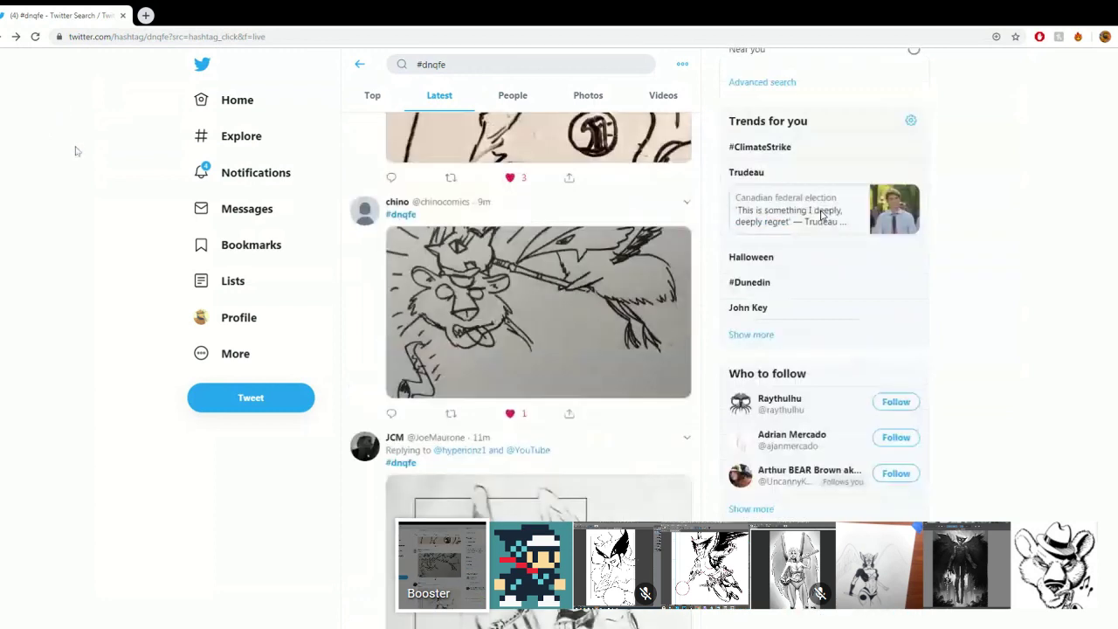
{"action": "scroll", "coordinate": [79, 150], "scroll_direction": "down", "scroll_amount": 4}
{"action": "left_click", "coordinate": [451, 243]}
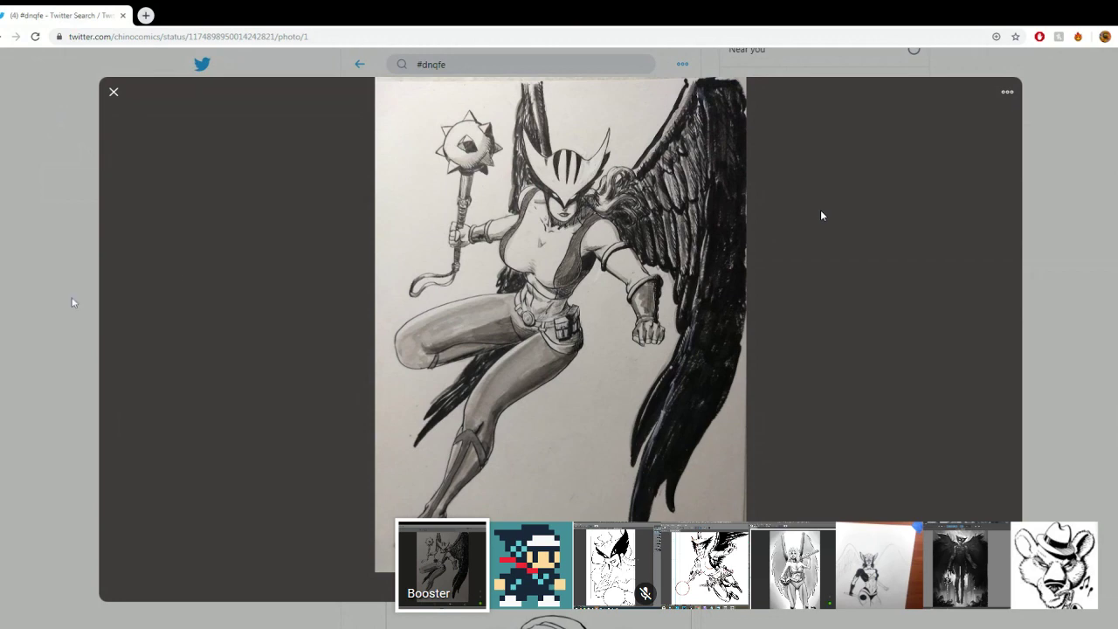
{"action": "left_click", "coordinate": [820, 215]}
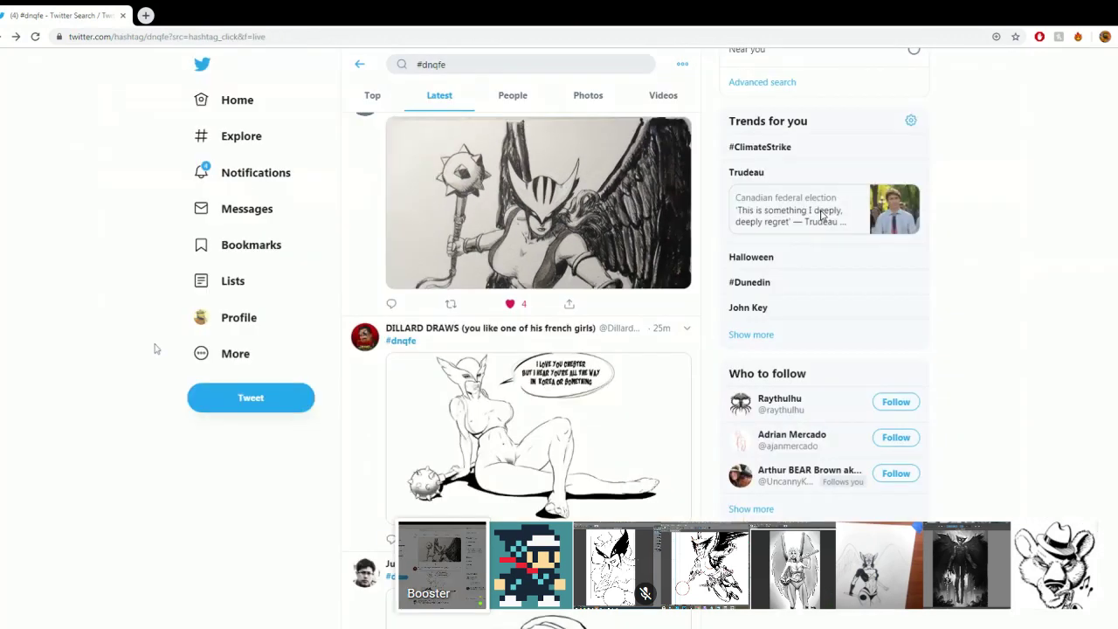
{"action": "key", "text": "alt+Right"}
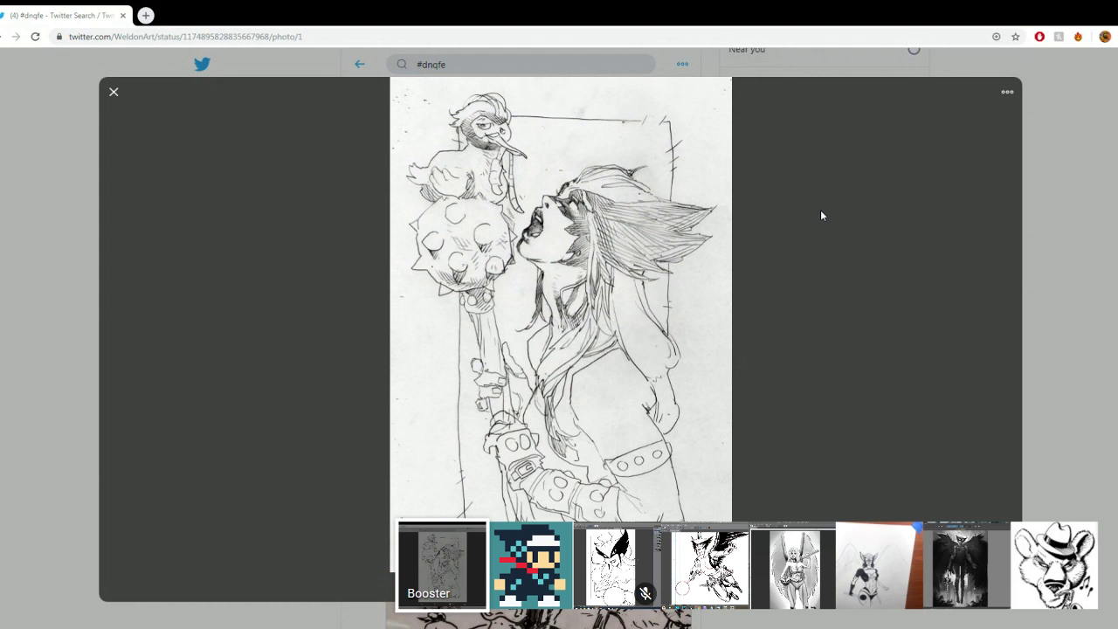
{"action": "left_click", "coordinate": [56, 253]}
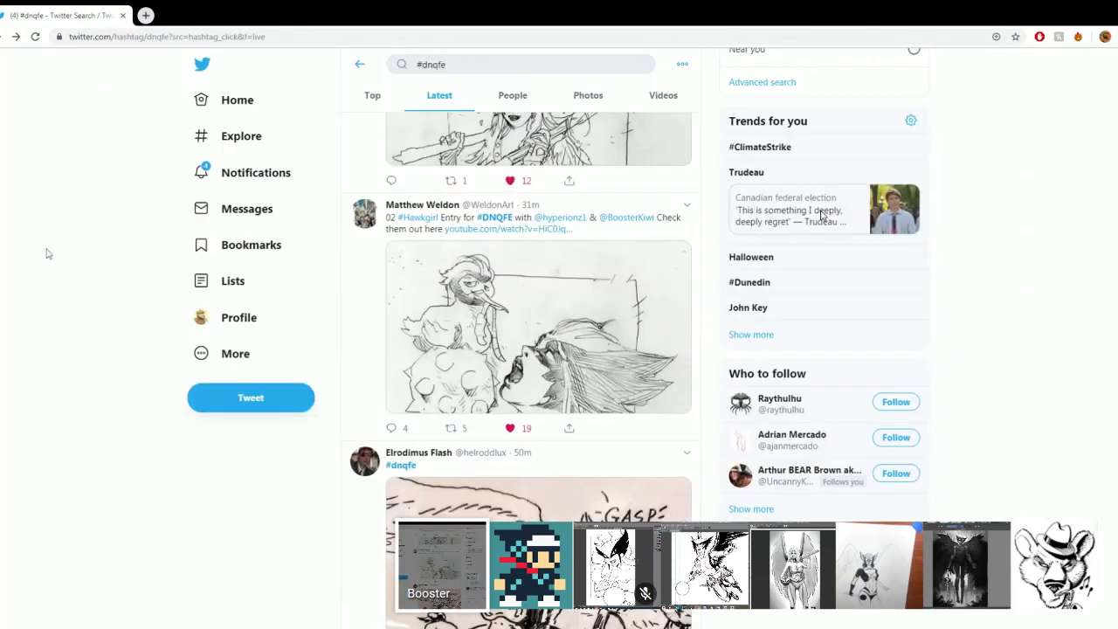
Step: Return to the "Hawkgirl #dnqfe" post and reopen its shaded mace drawing at full size
{"action": "scroll", "coordinate": [105, 254], "scroll_direction": "up", "scroll_amount": 5}
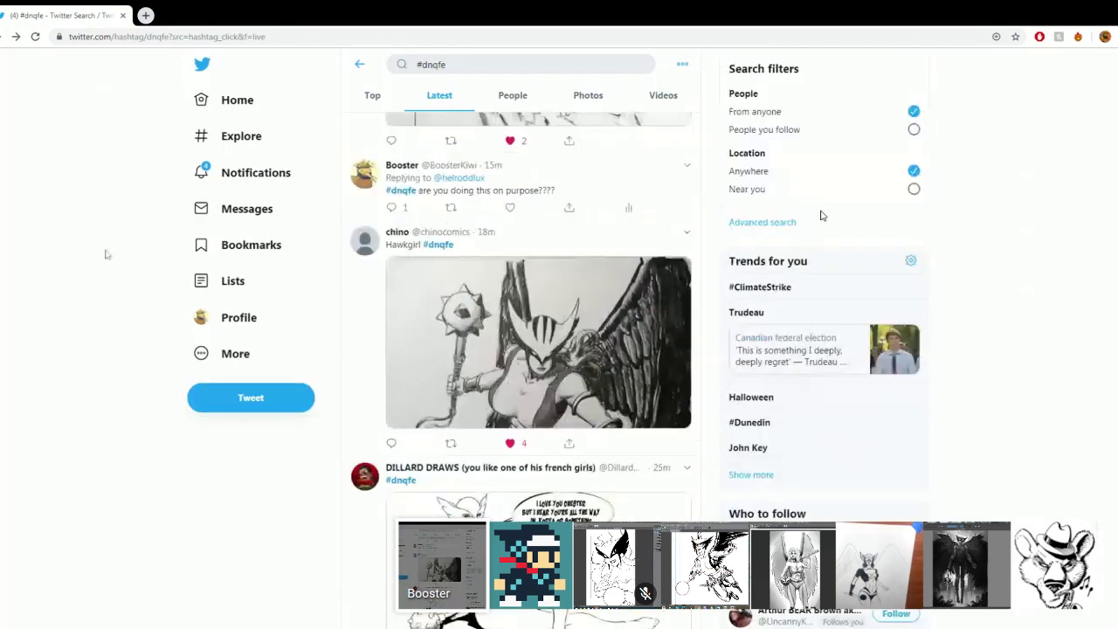
{"action": "left_click", "coordinate": [538, 341]}
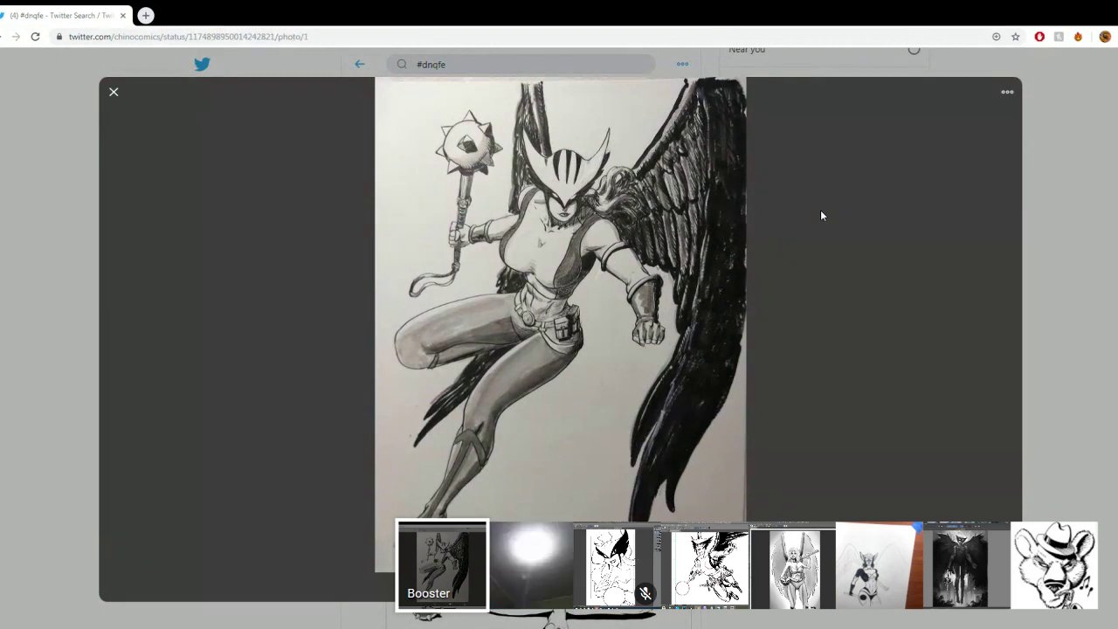
{"action": "mouse_move", "coordinate": [702, 360]}
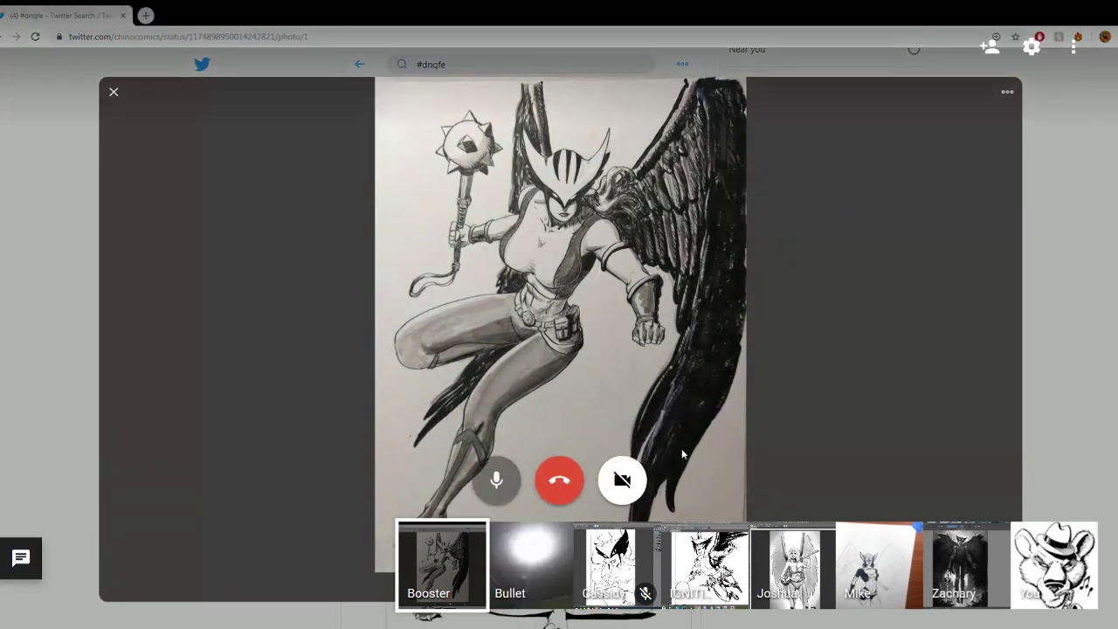
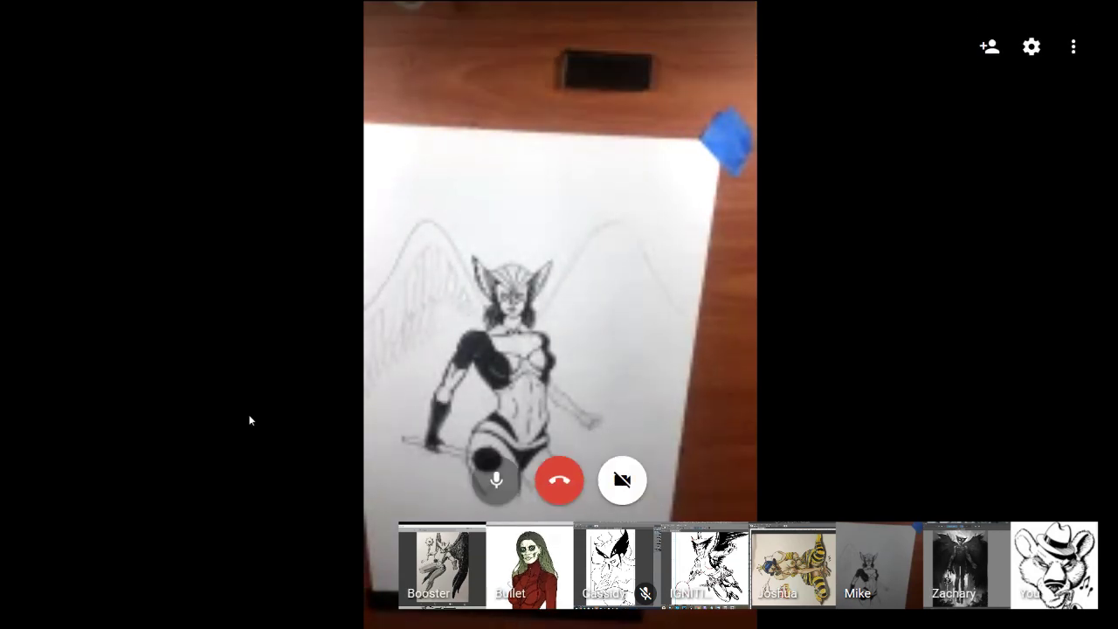
Step: Feature the call feeds showing the dark Hawkgirl painting, the Hawkgirl drawing on taped paper and the Queen Bee illustration in turn
{"action": "left_click", "coordinate": [980, 579]}
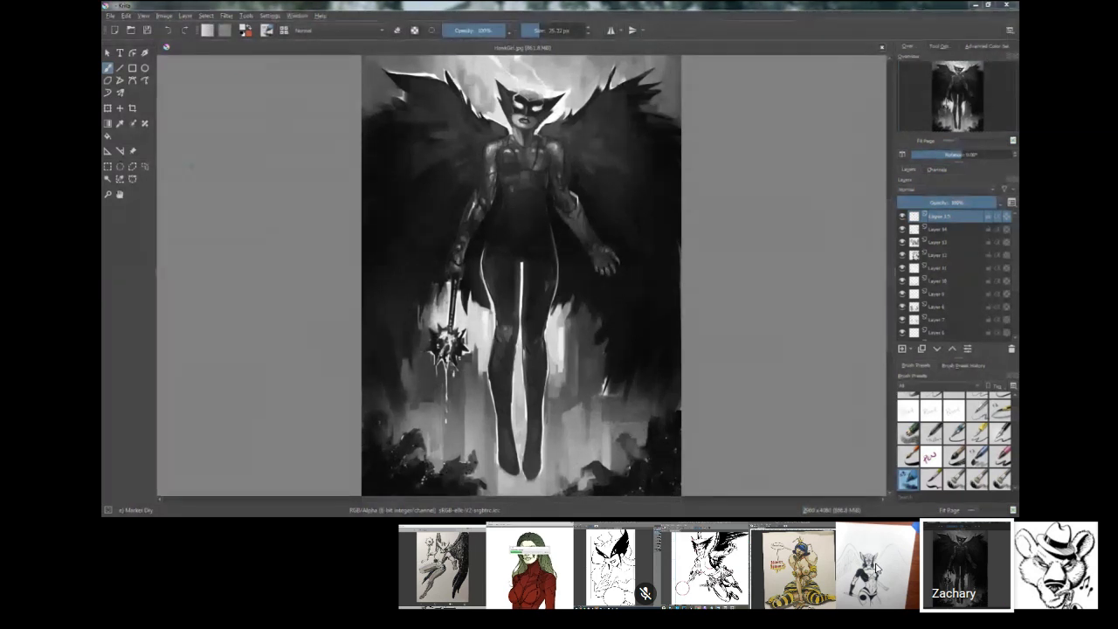
{"action": "left_click", "coordinate": [877, 570]}
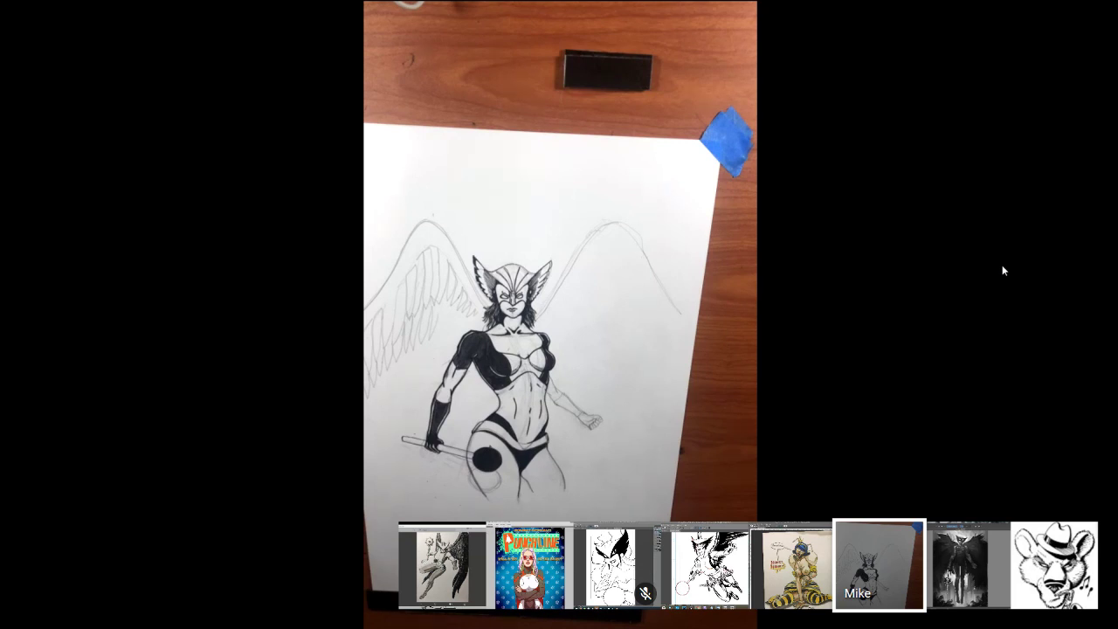
{"action": "left_click", "coordinate": [797, 587]}
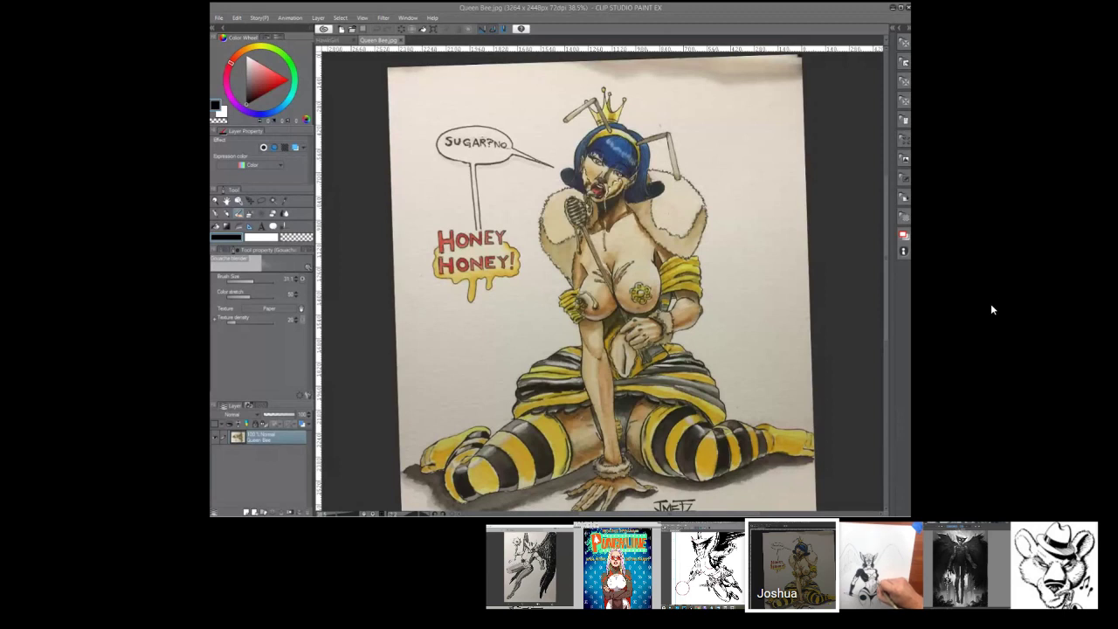
Step: Feature the call feed with the Punchline holiday cover, followed by the shared screen with the shaded Hawkgirl mace drawing
{"action": "mouse_move", "coordinate": [879, 401]}
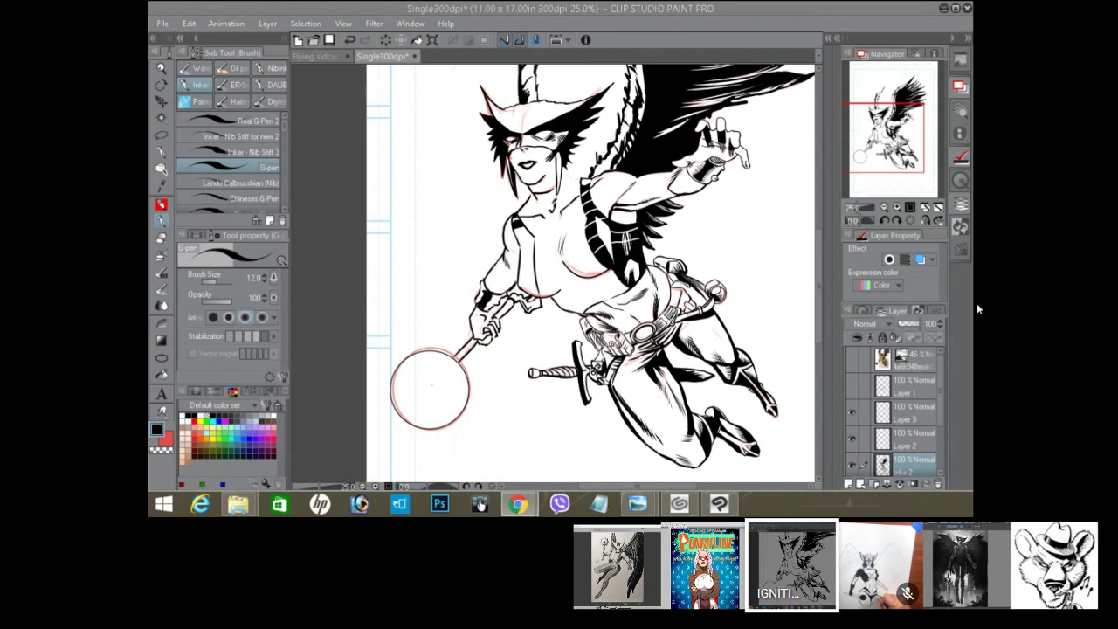
{"action": "mouse_move", "coordinate": [948, 305]}
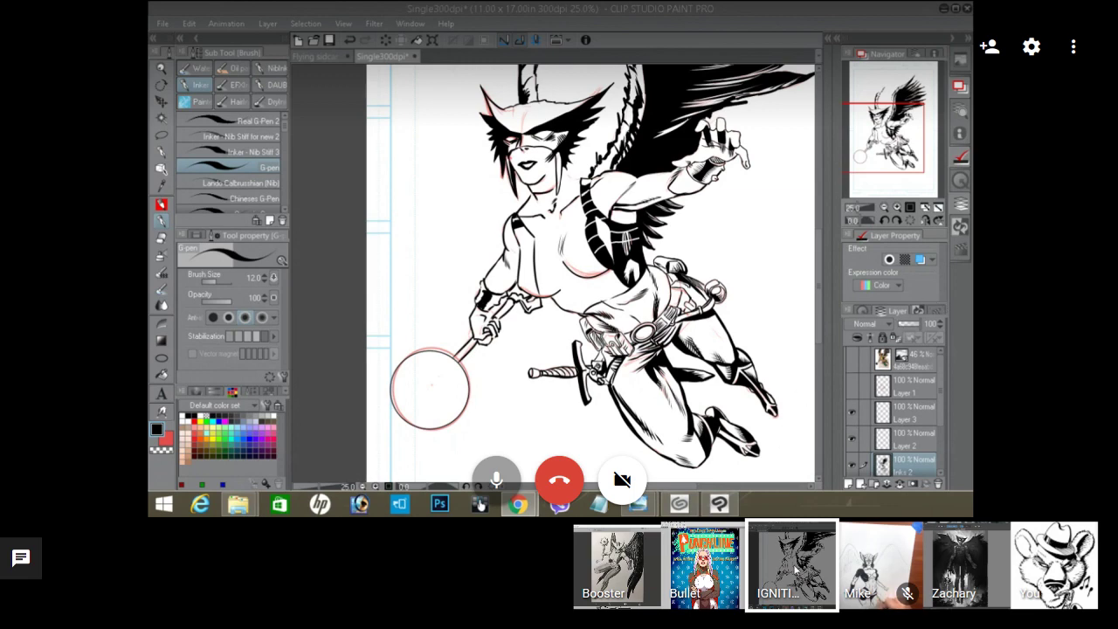
{"action": "left_click", "coordinate": [710, 590]}
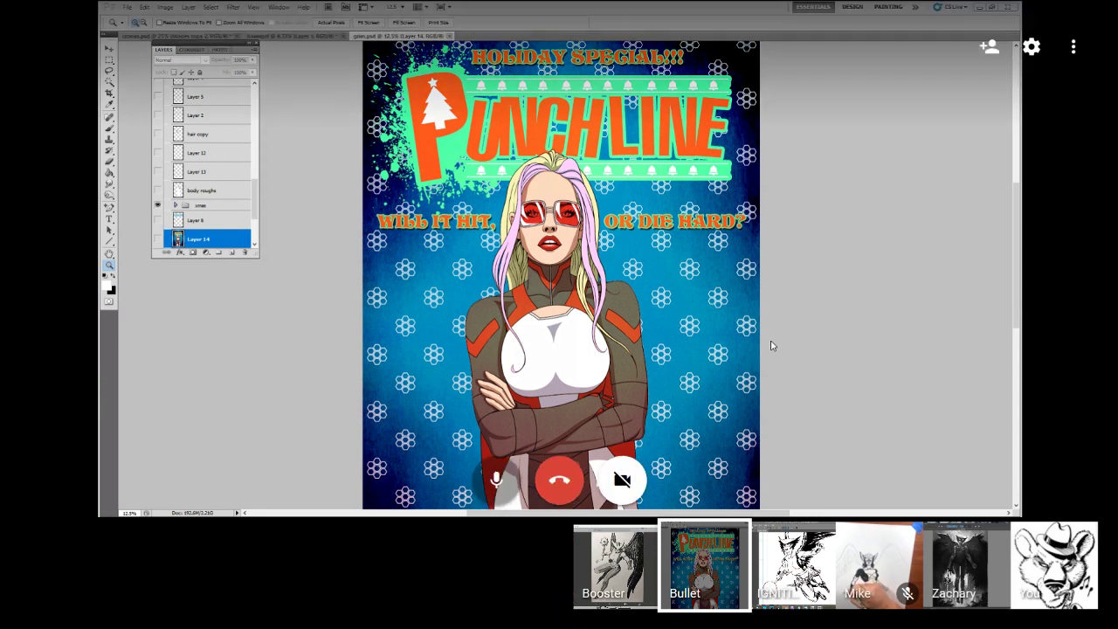
{"action": "left_click", "coordinate": [612, 576]}
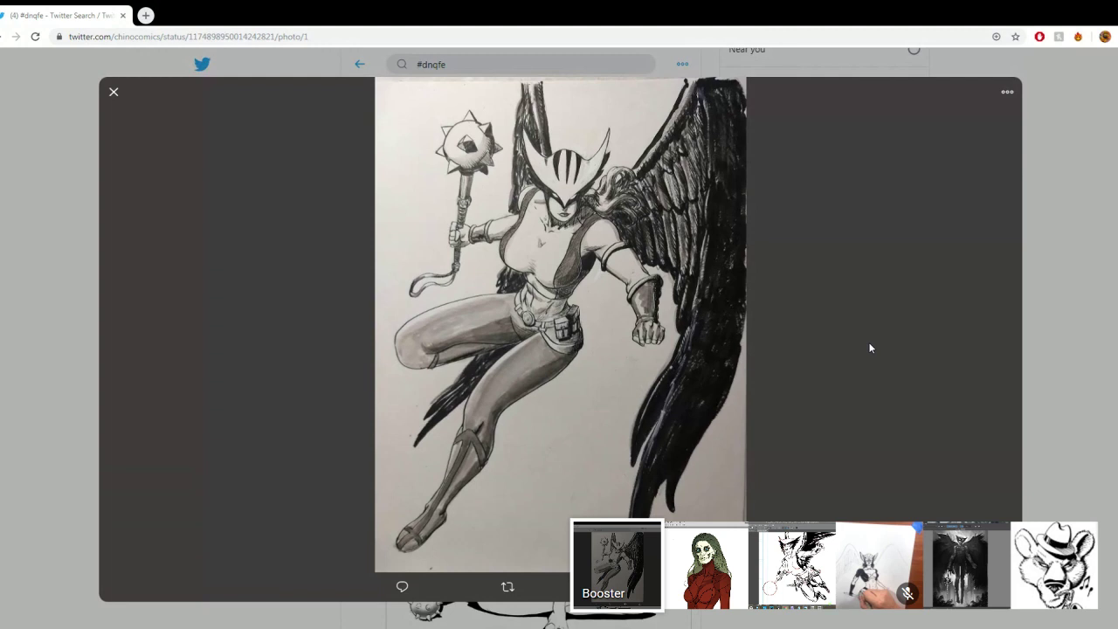
{"action": "mouse_move", "coordinate": [761, 462]}
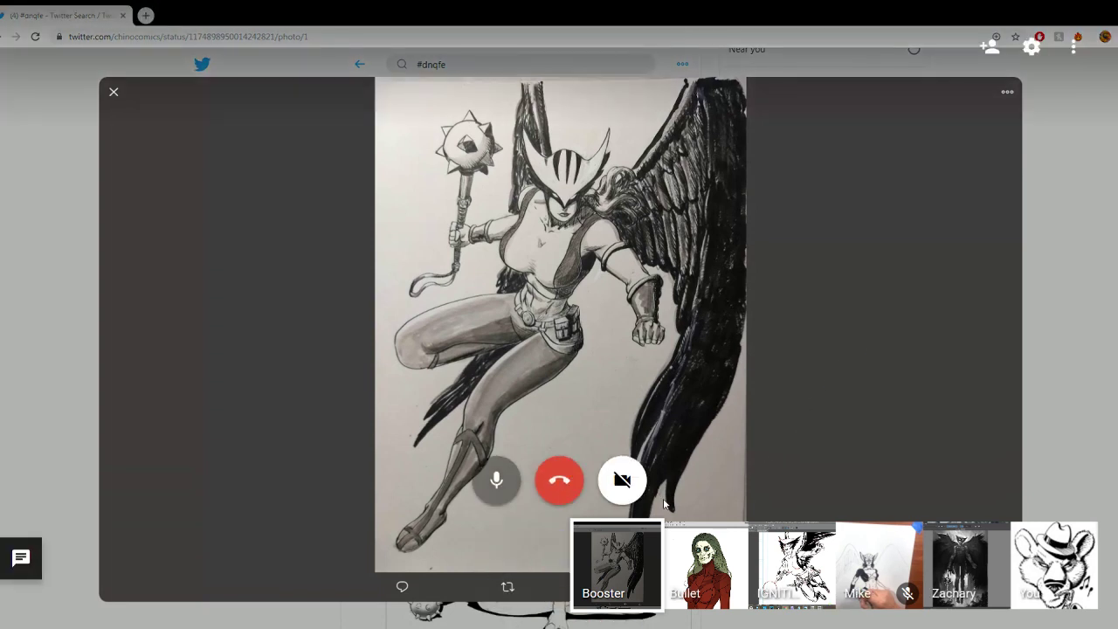